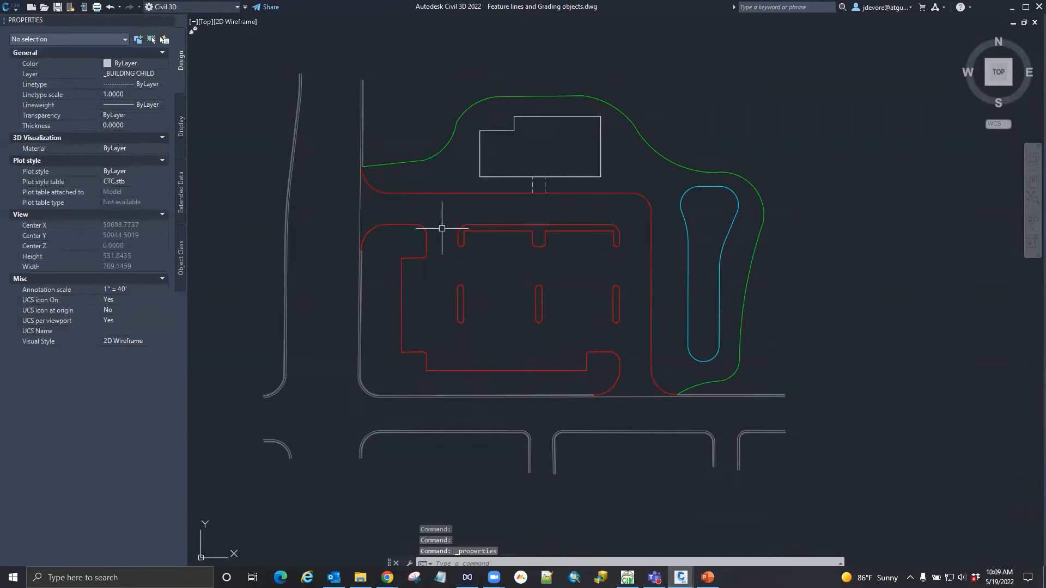
Step: Turn off the clean-screen display to restore the full workspace, keeping the object properties on screen
key("ctrl+1")
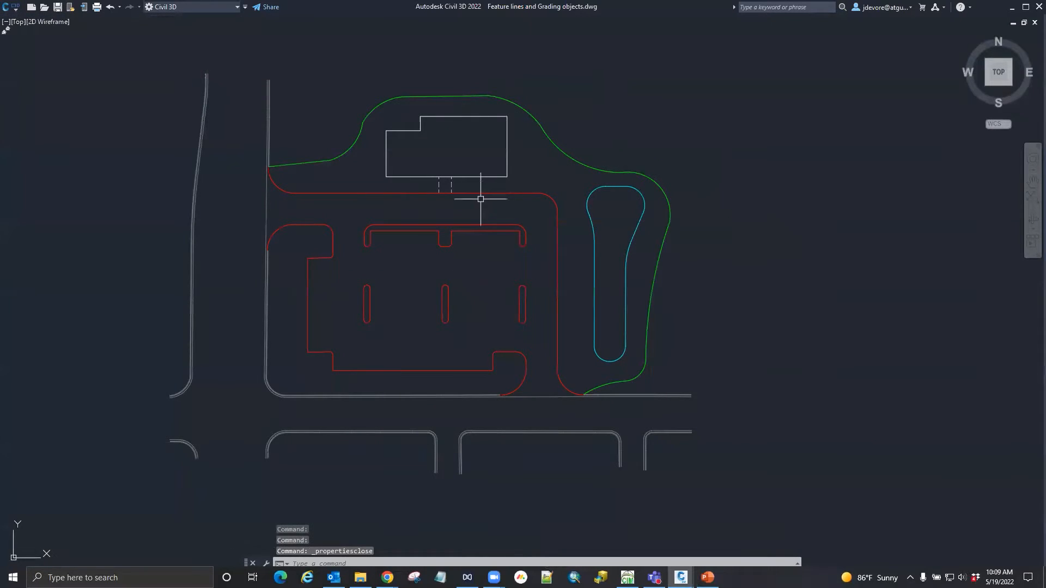
key("ctrl+1")
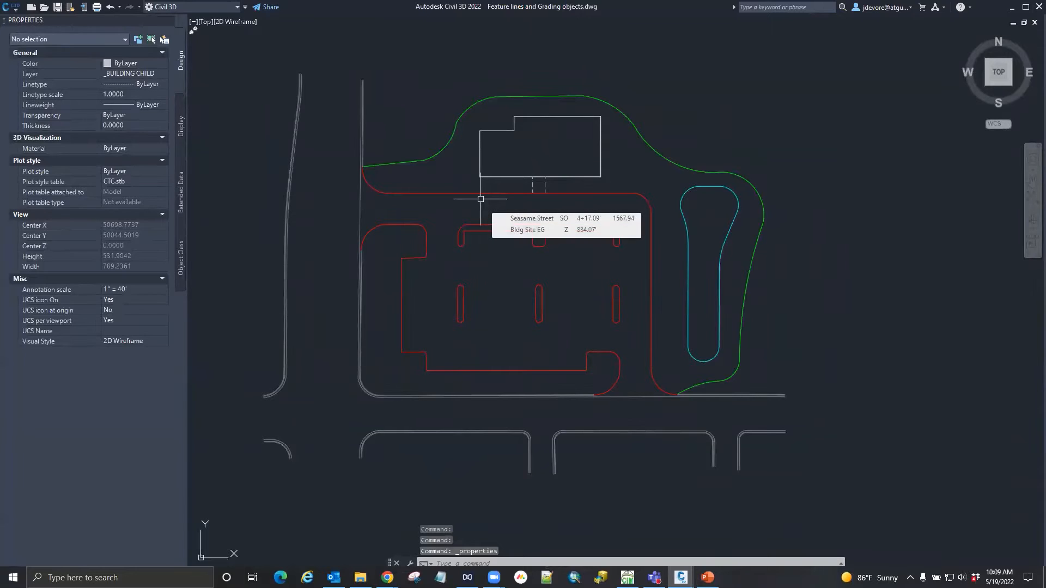
key("ctrl+0")
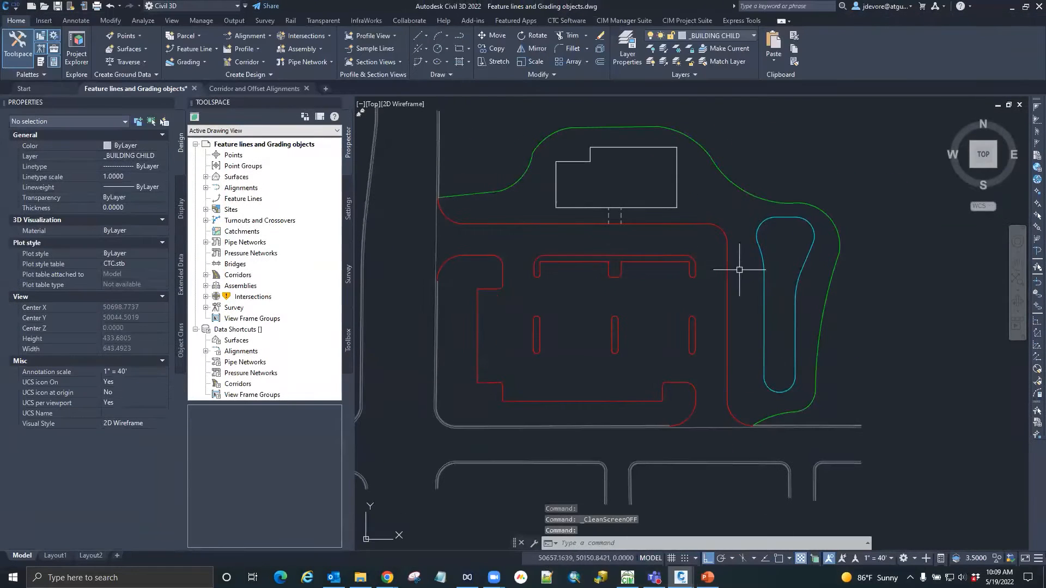
left_click(700, 224)
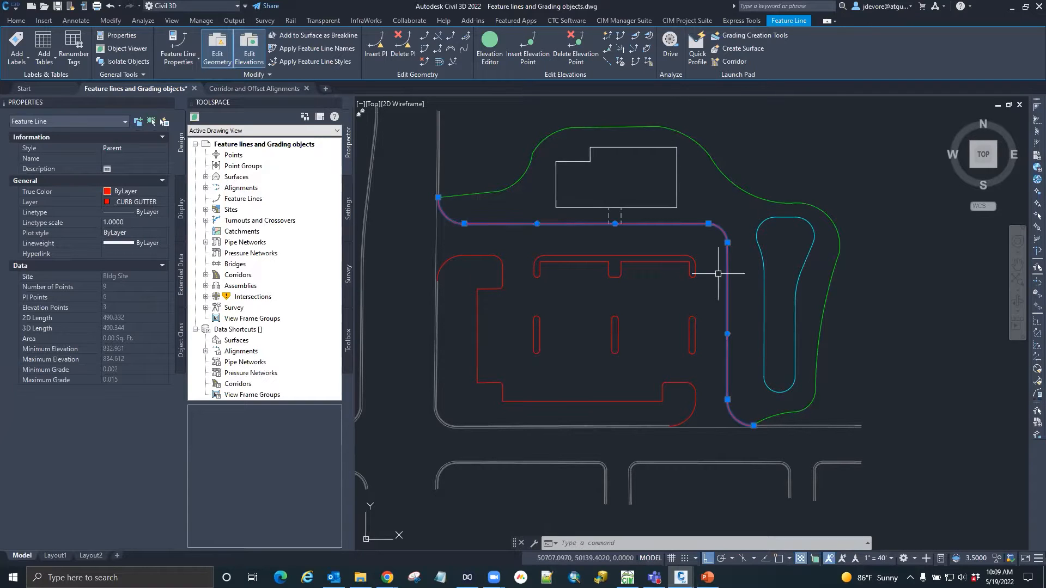
key("Escape")
key("Escape")
key("Escape")
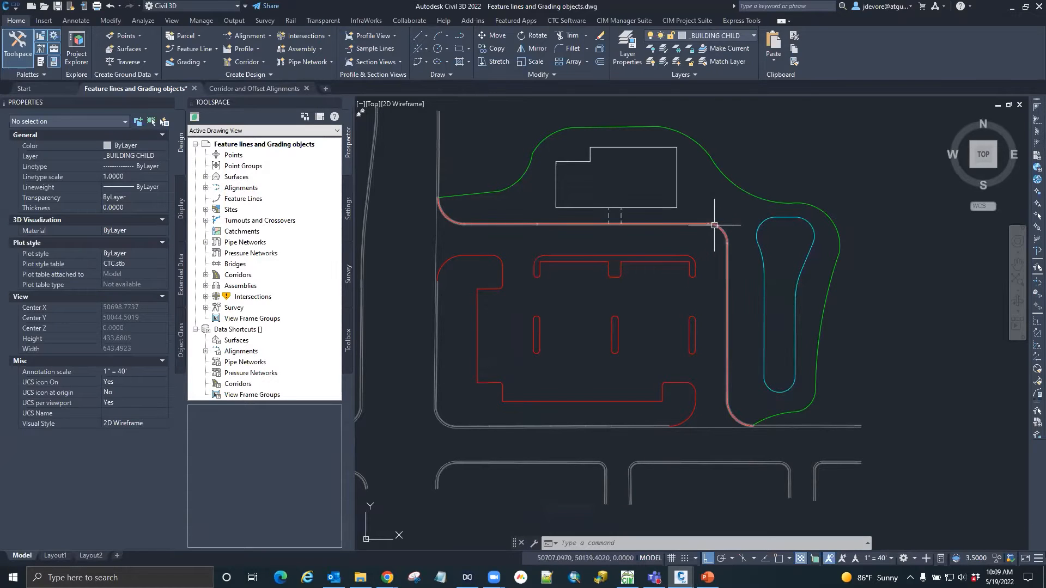
Step: Create a stepped offset of the main curb feature line, 0.167 toward the building side, with an elevation difference of 0.5
left_click(728, 272)
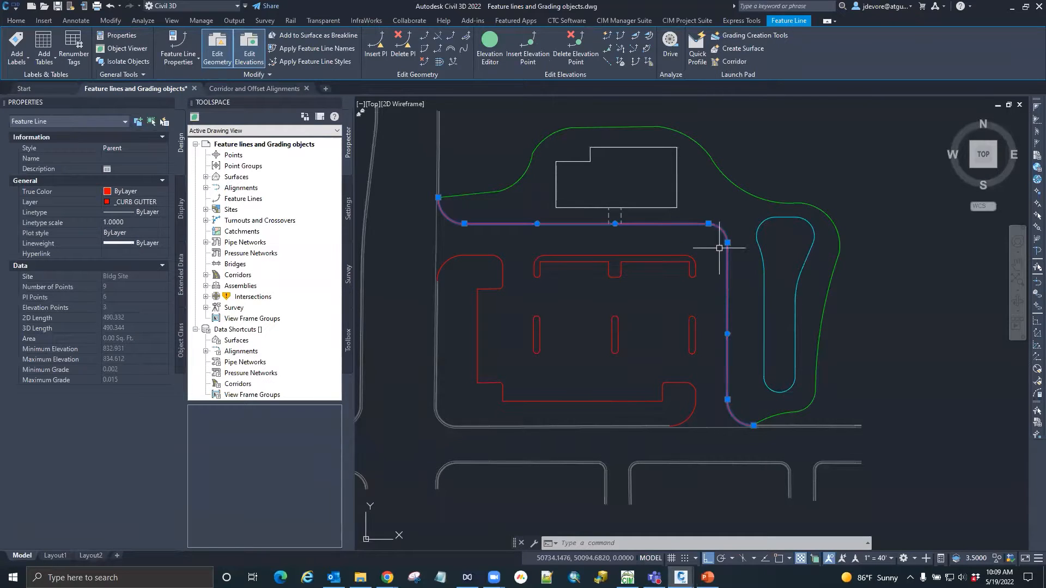
scroll(748, 222, "up", 10)
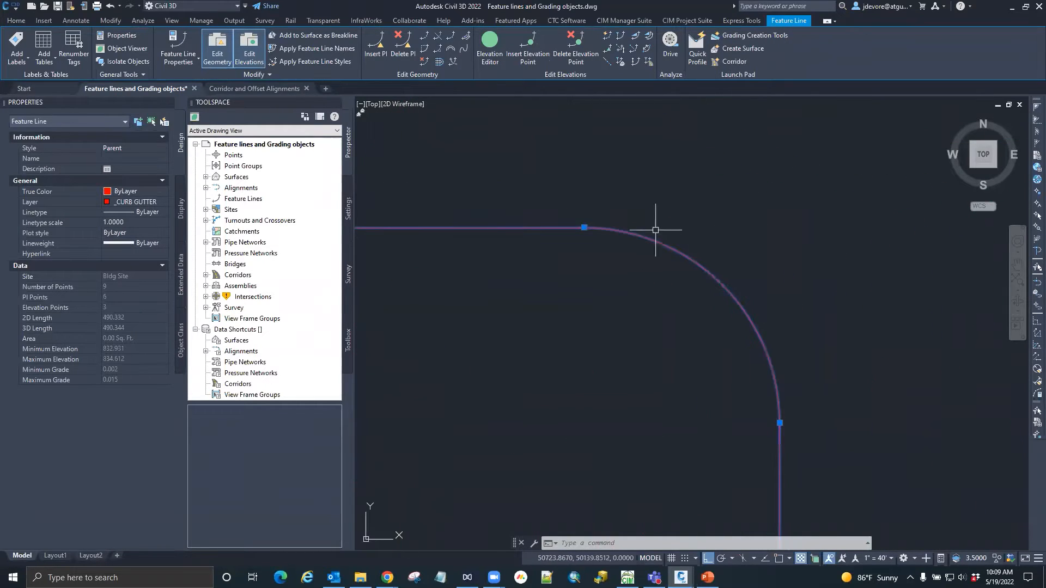
scroll(748, 295, "down", 6)
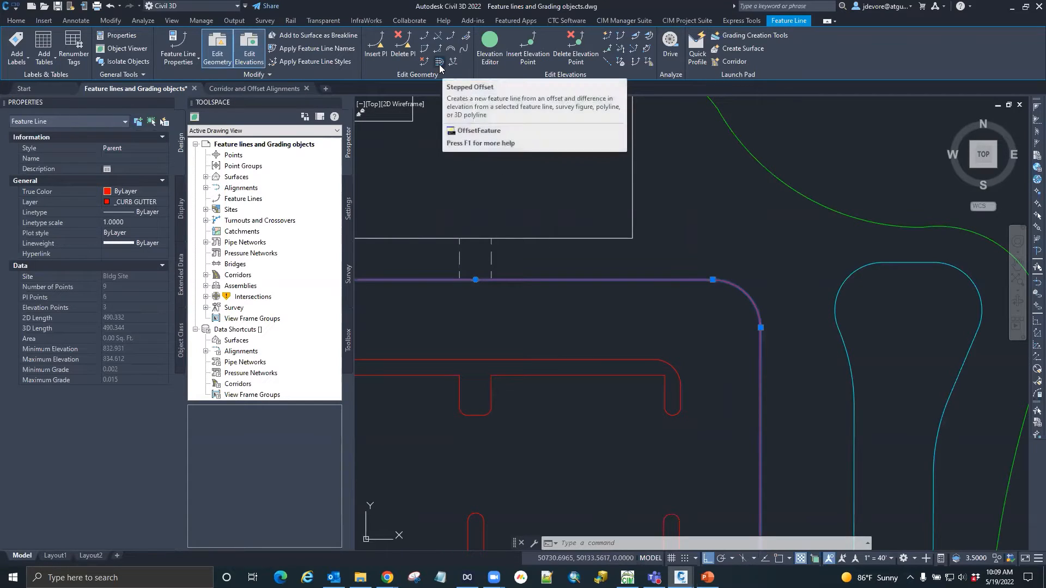
left_click(439, 62)
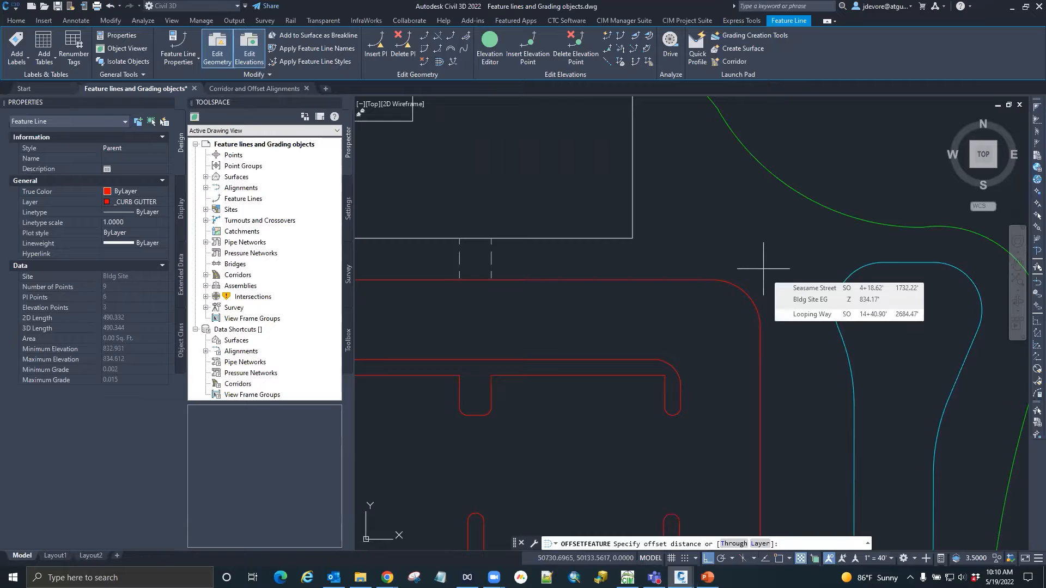
type(".167")
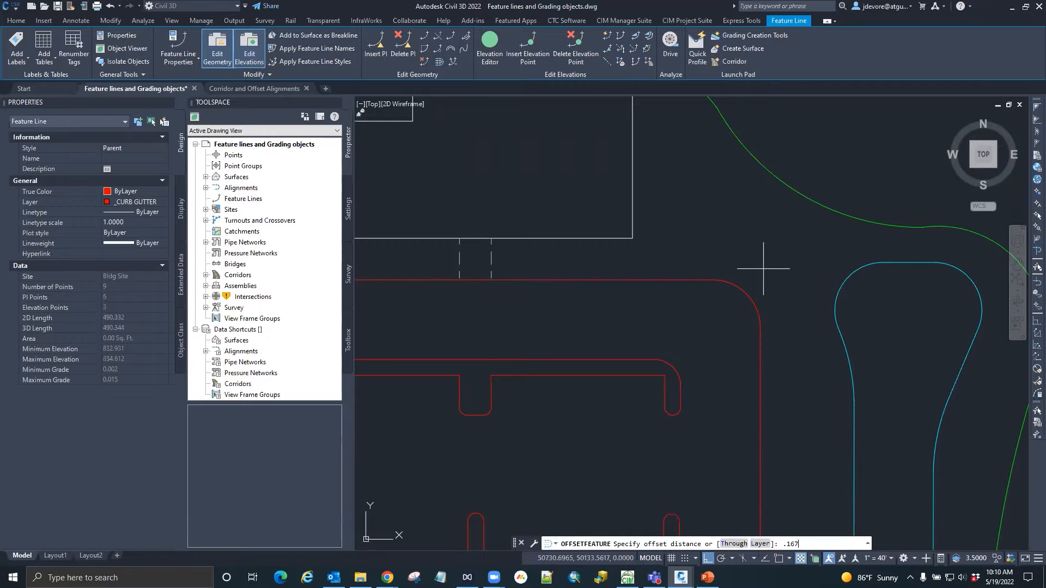
key("Return")
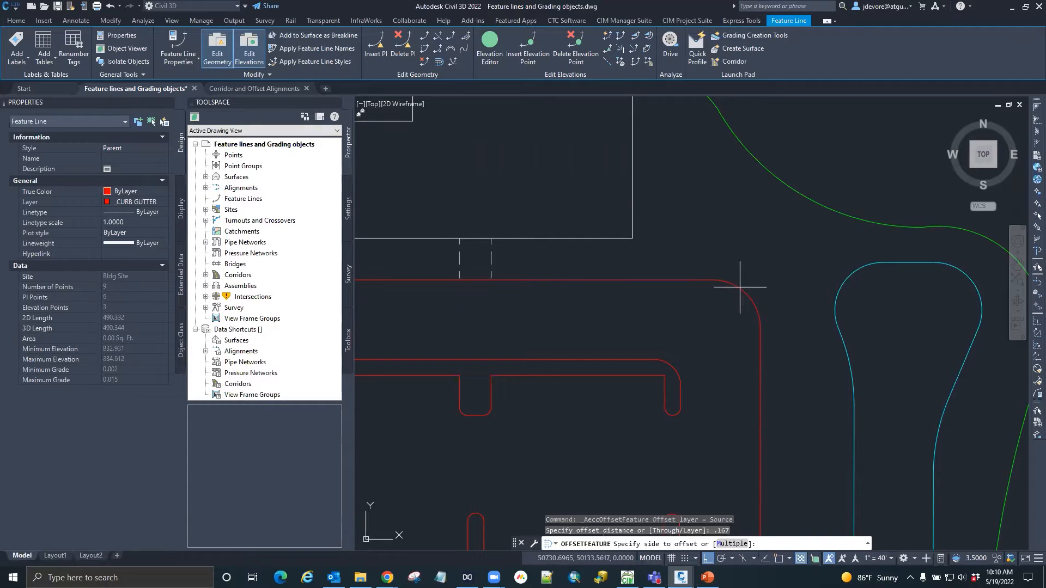
left_click(754, 260)
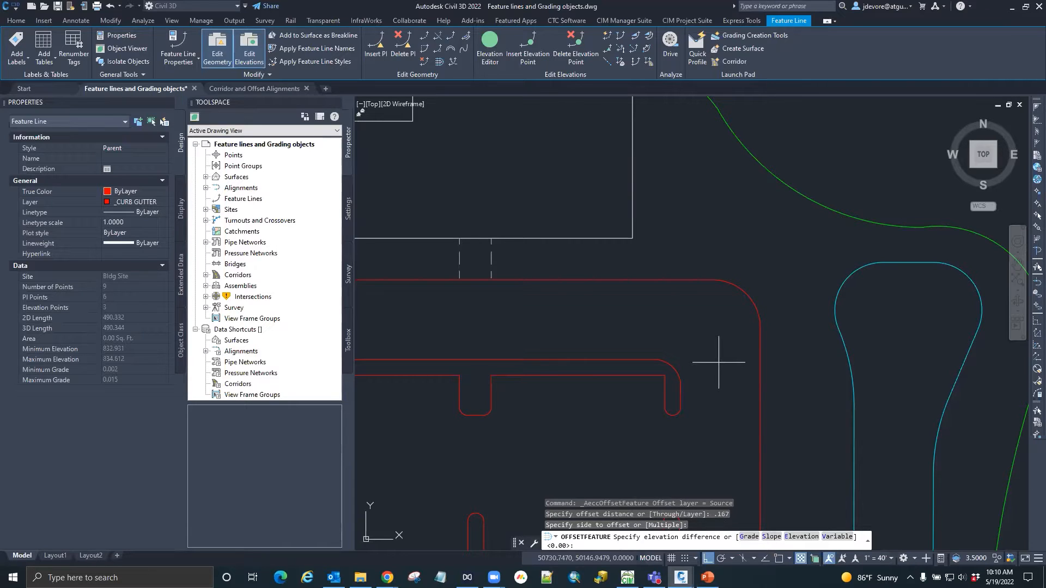
key("Return")
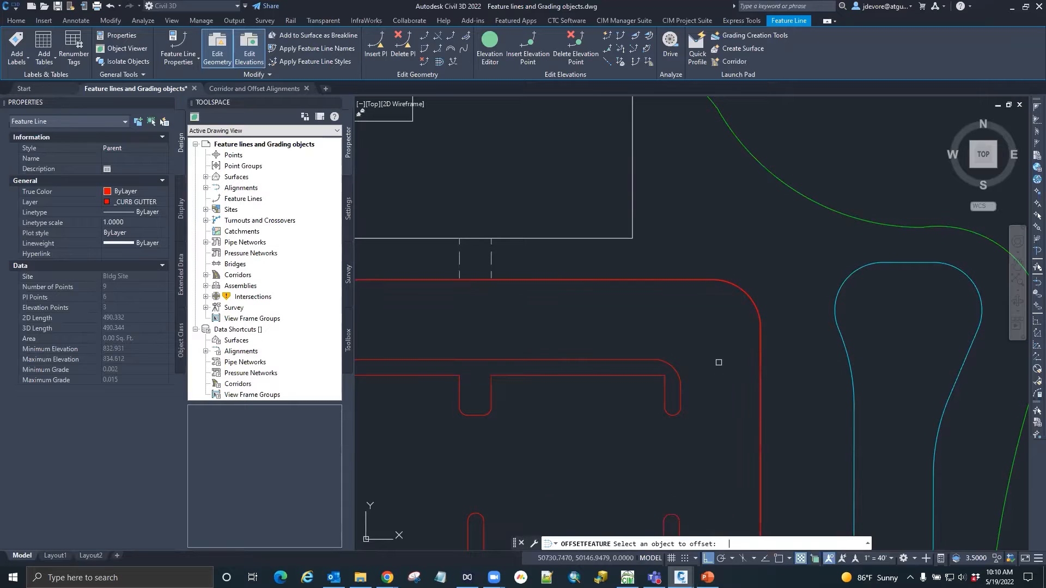
Step: Offset the original curb feature line toward the parking lot at the same distance, using a slope of 2, and end the command
scroll(739, 323, "up", 6)
scroll(702, 256, "down", 3)
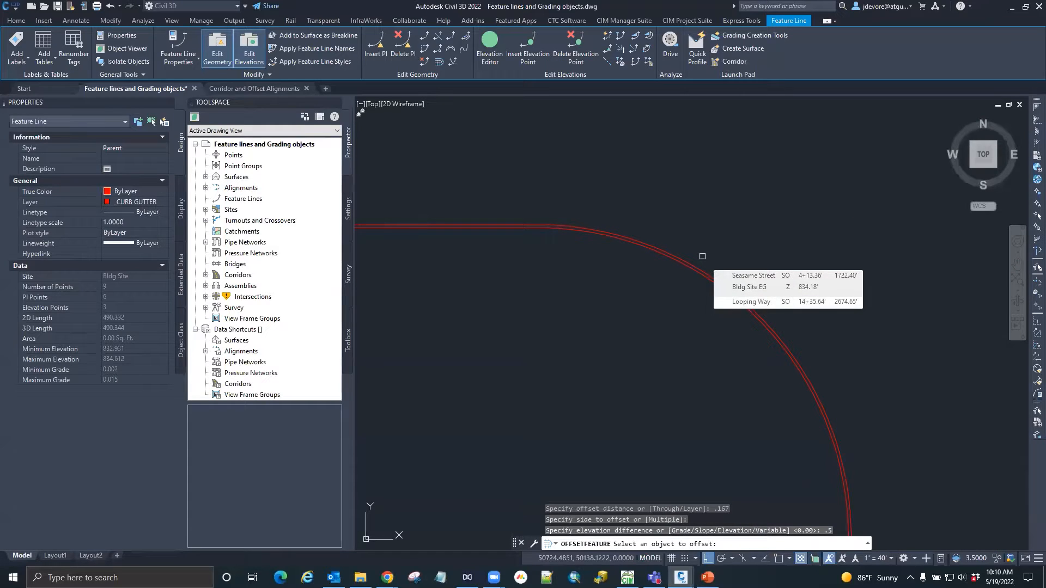
scroll(758, 242, "down", 3)
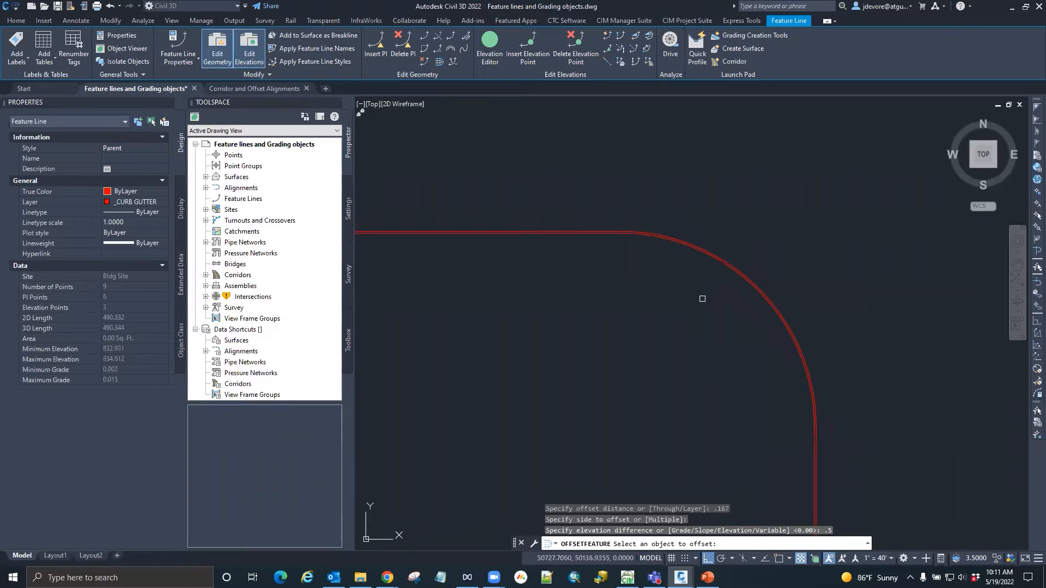
scroll(719, 282, "down", 2)
scroll(714, 278, "up", 2)
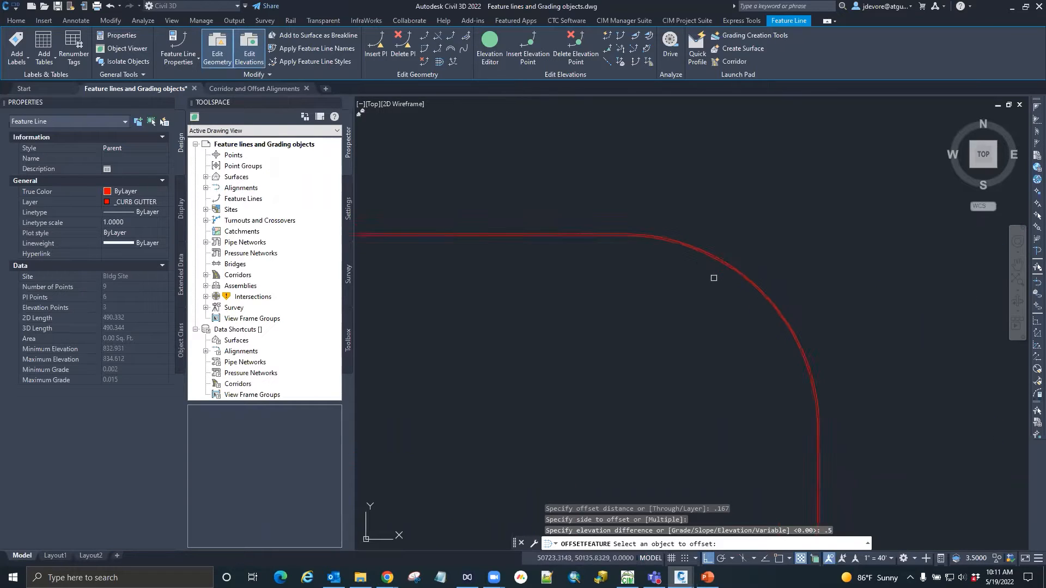
scroll(726, 268, "up", 2)
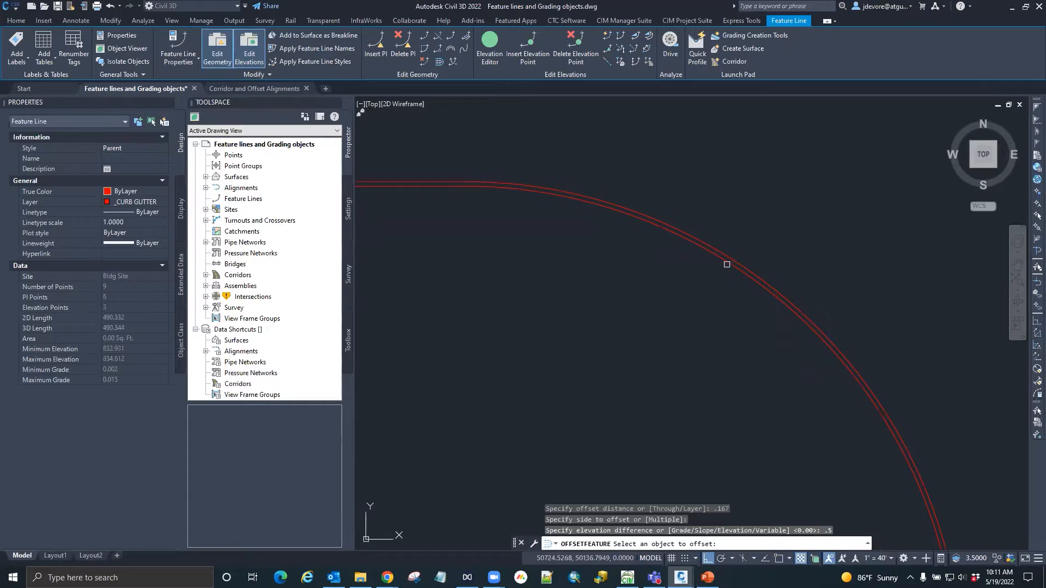
left_click(727, 264)
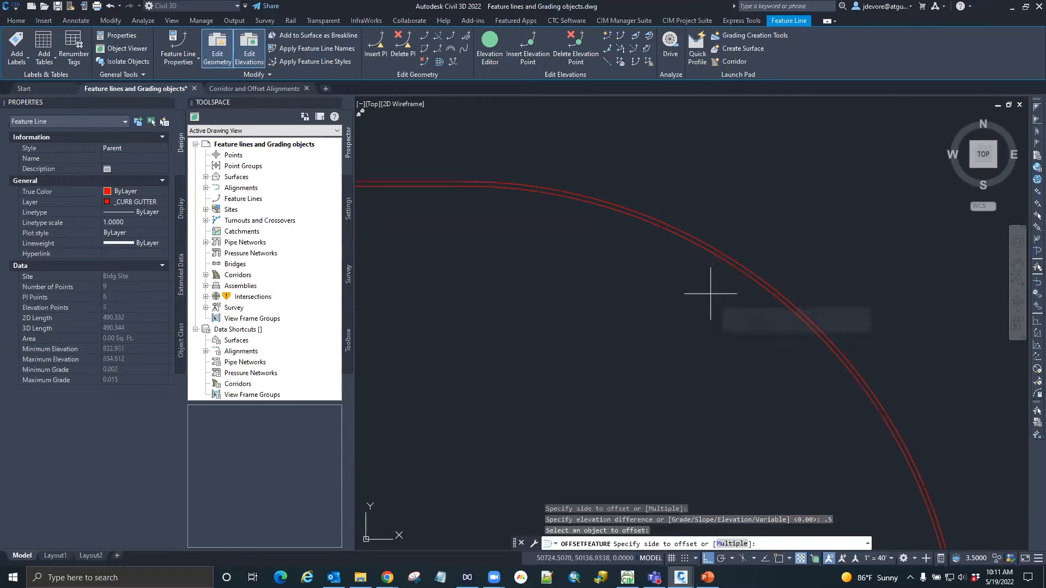
left_click(648, 349)
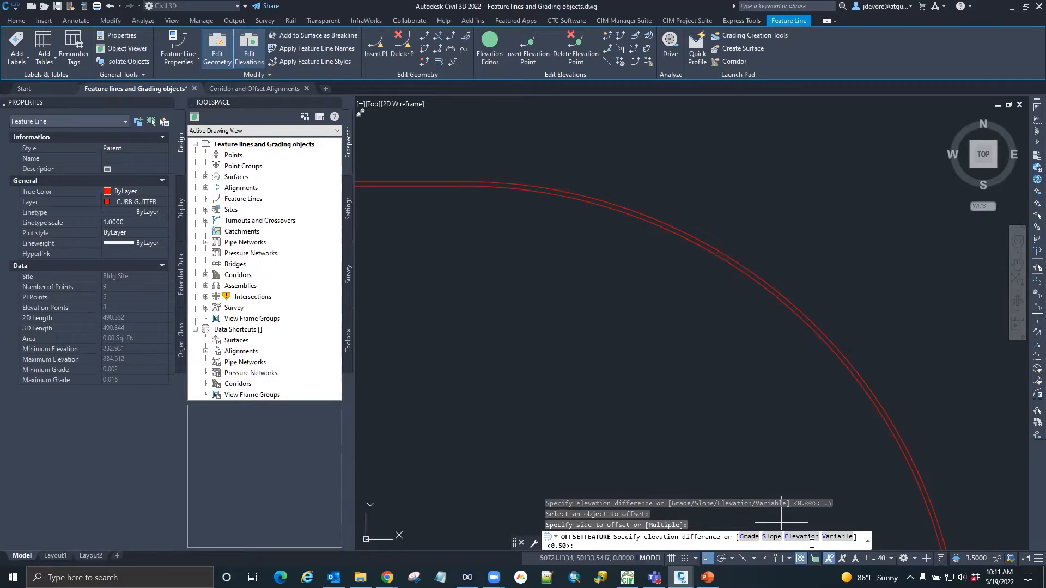
left_click(771, 537)
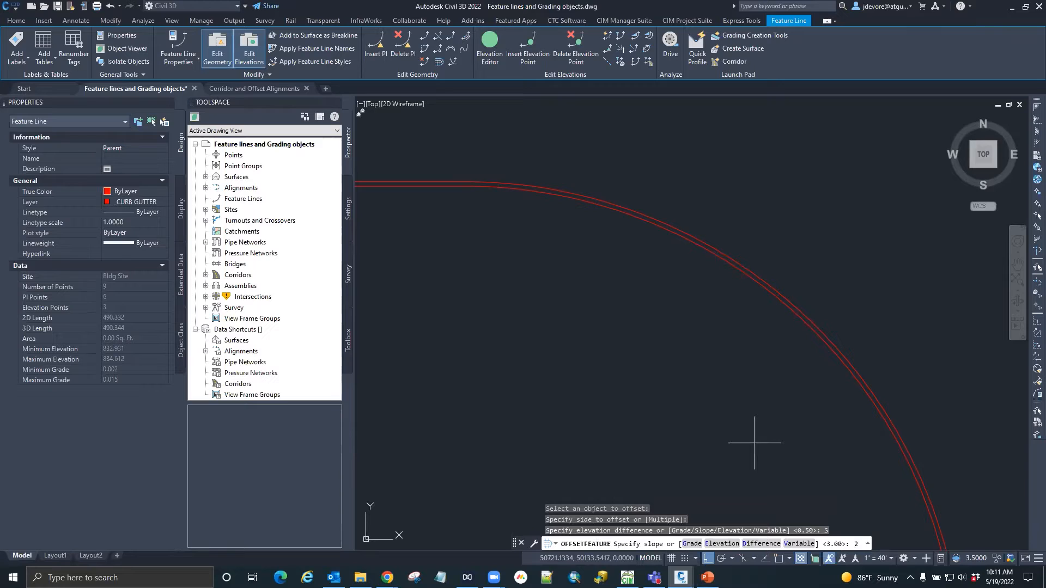
type("2")
key("Return")
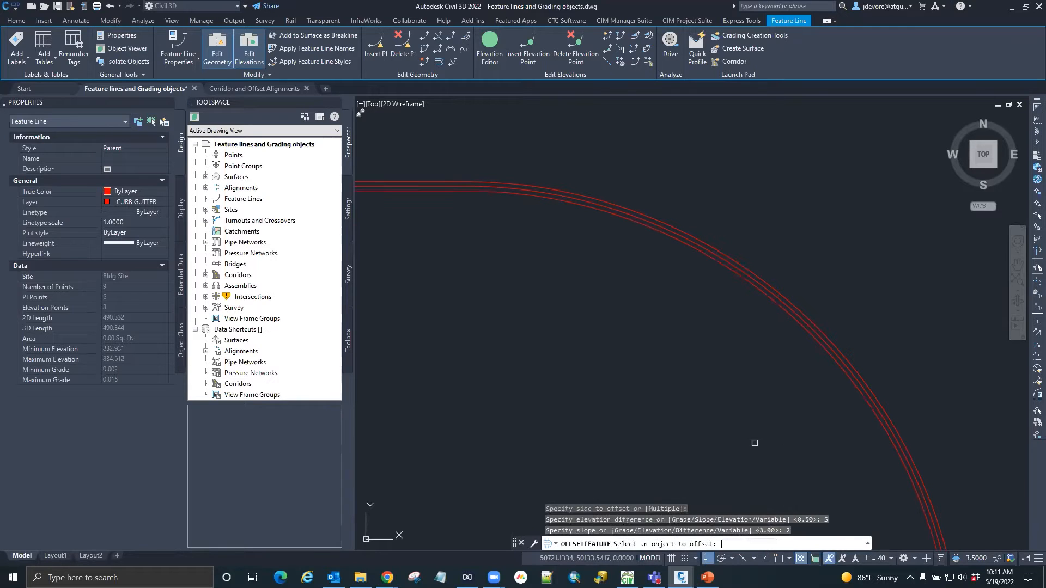
key("Return")
scroll(713, 321, "down", 10)
key("Escape")
key("Escape")
key("Escape")
Step: Change the surface style of the Bldg Site FG surface to Contours and Triangles
scroll(712, 322, "up", 10)
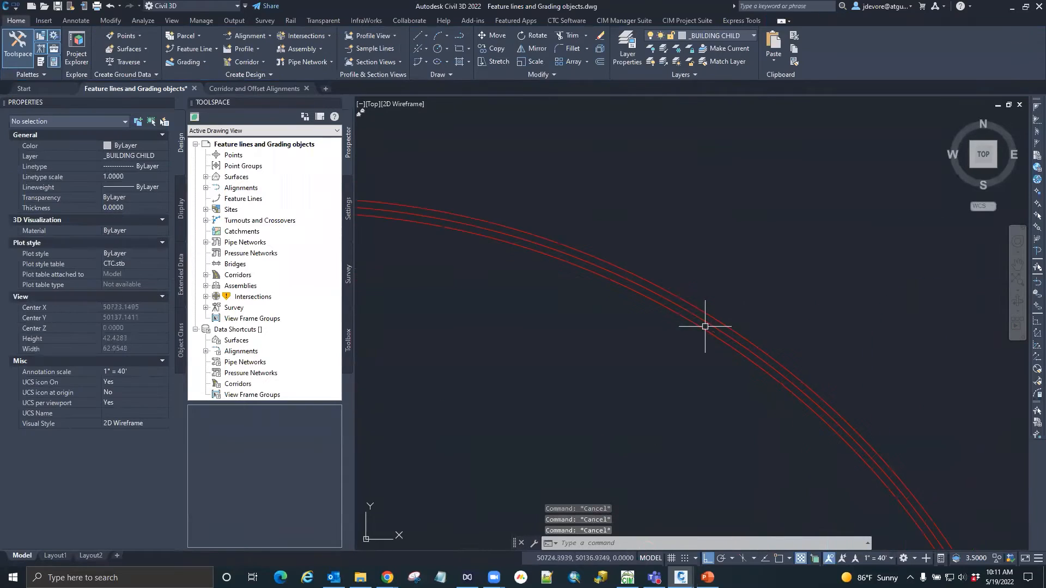
scroll(713, 317, "down", 10)
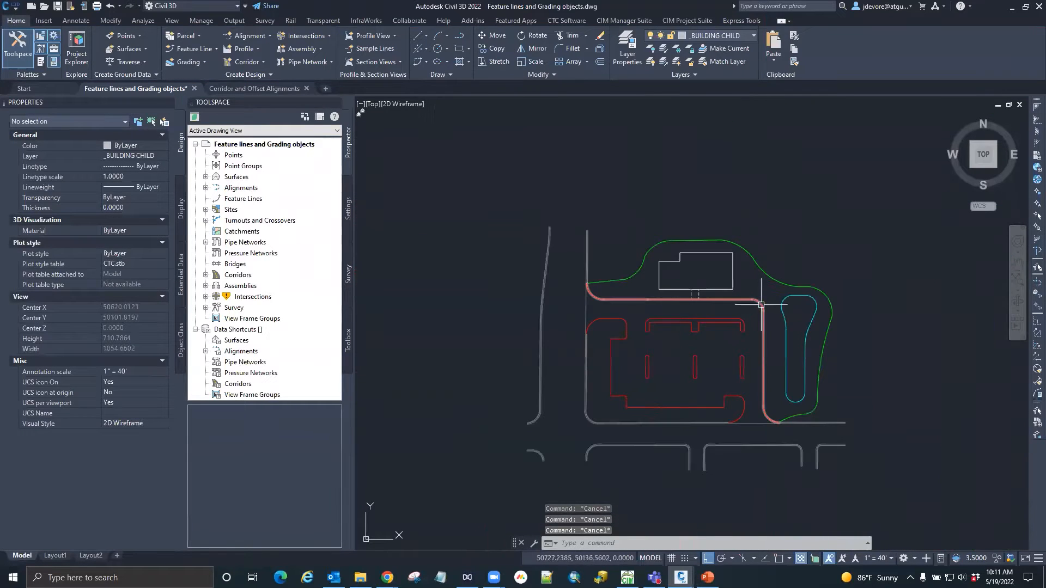
scroll(792, 302, "up", 4)
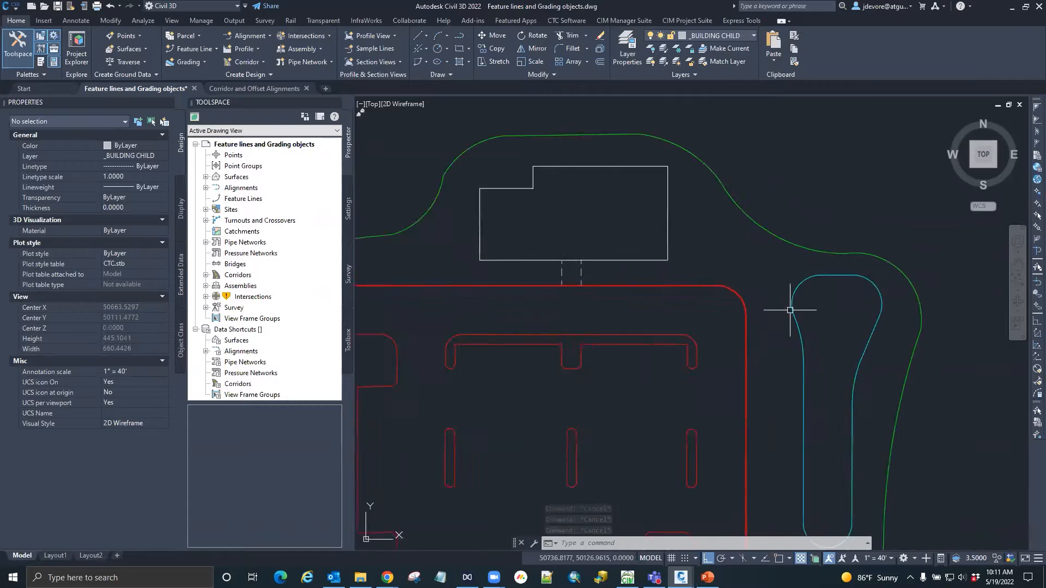
left_click(206, 177)
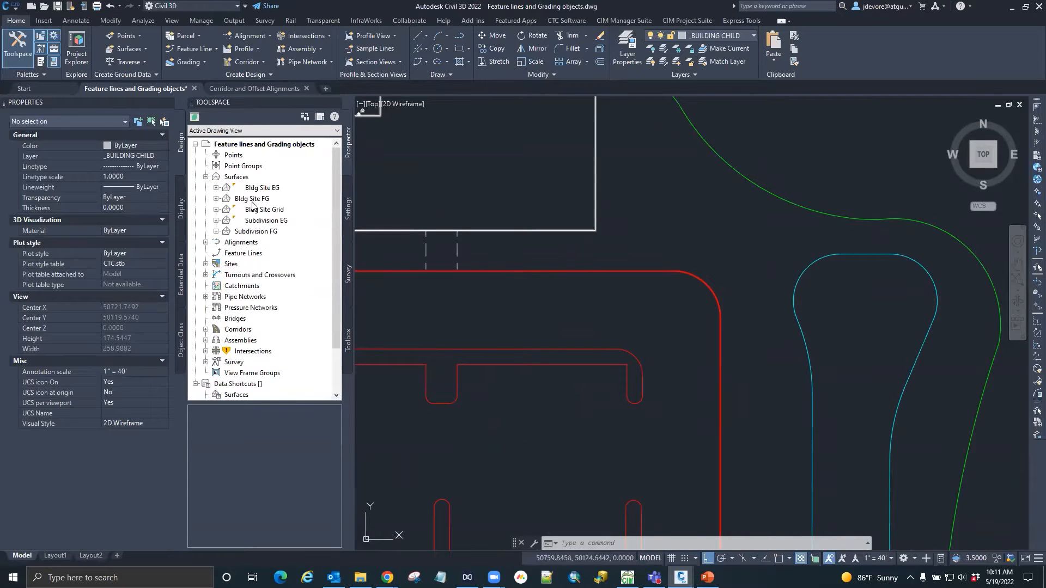
left_click(252, 201)
left_click(217, 198)
right_click(252, 198)
left_click(288, 203)
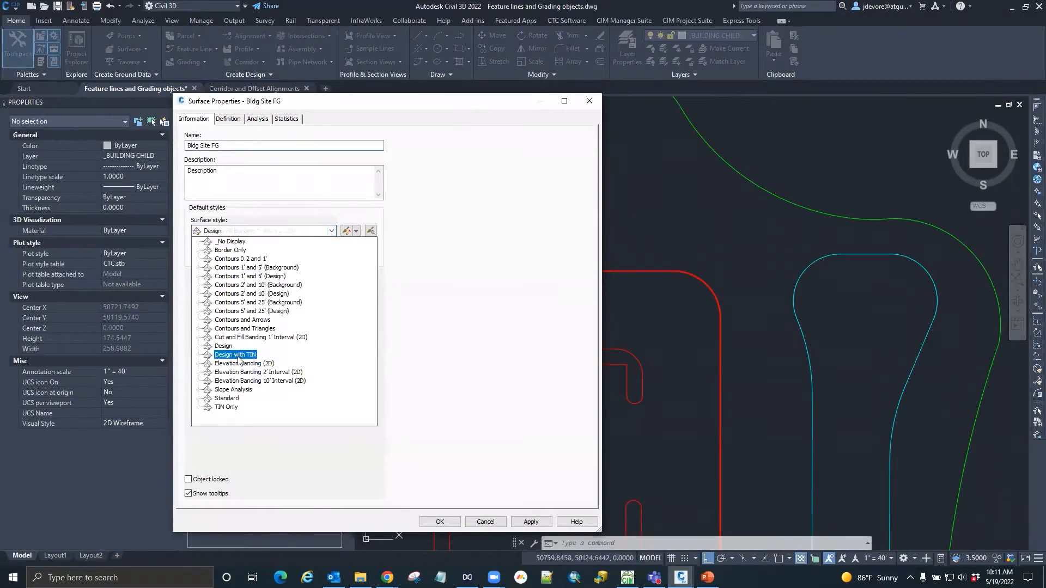
left_click(243, 329)
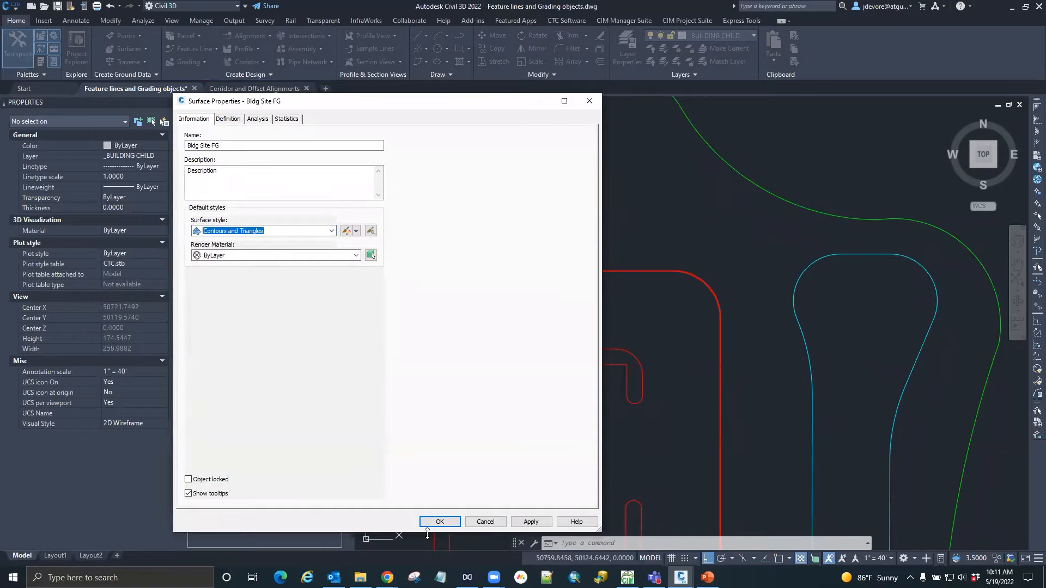
left_click(440, 522)
Step: Add the three curb feature lines to the Bldg Site FG surface definition as Standard breaklines described as Curb
scroll(728, 300, "down", 3)
scroll(694, 311, "up", 2)
scroll(686, 306, "up", 2)
scroll(665, 270, "down", 2)
scroll(671, 275, "up", 2)
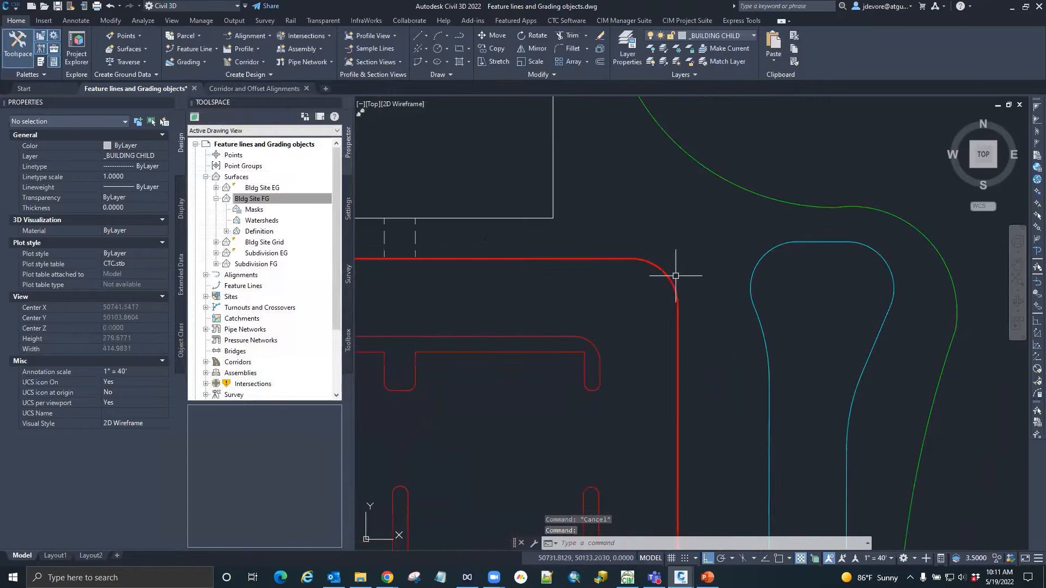
left_click(226, 232)
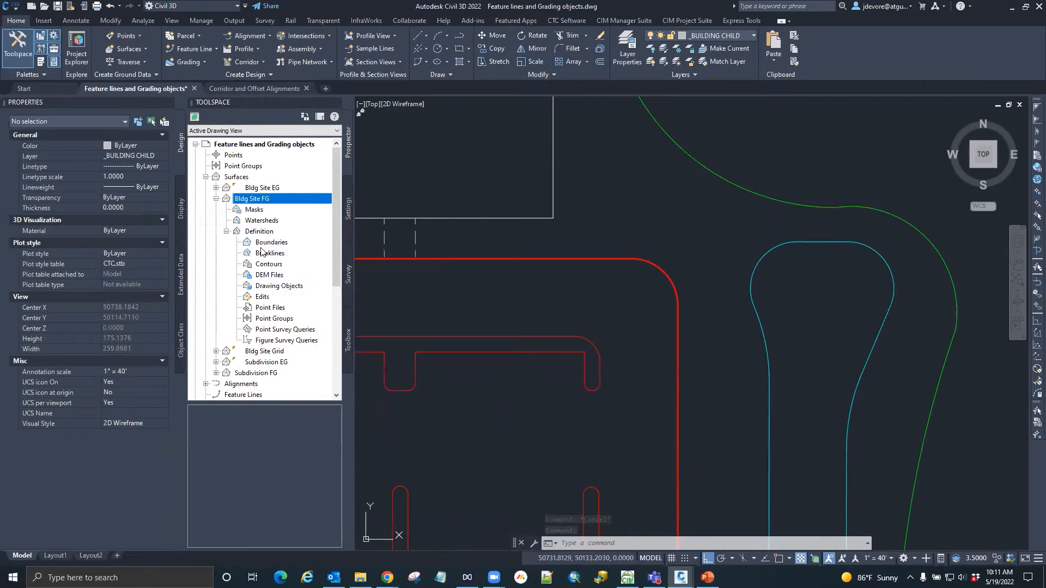
right_click(278, 253)
left_click(298, 260)
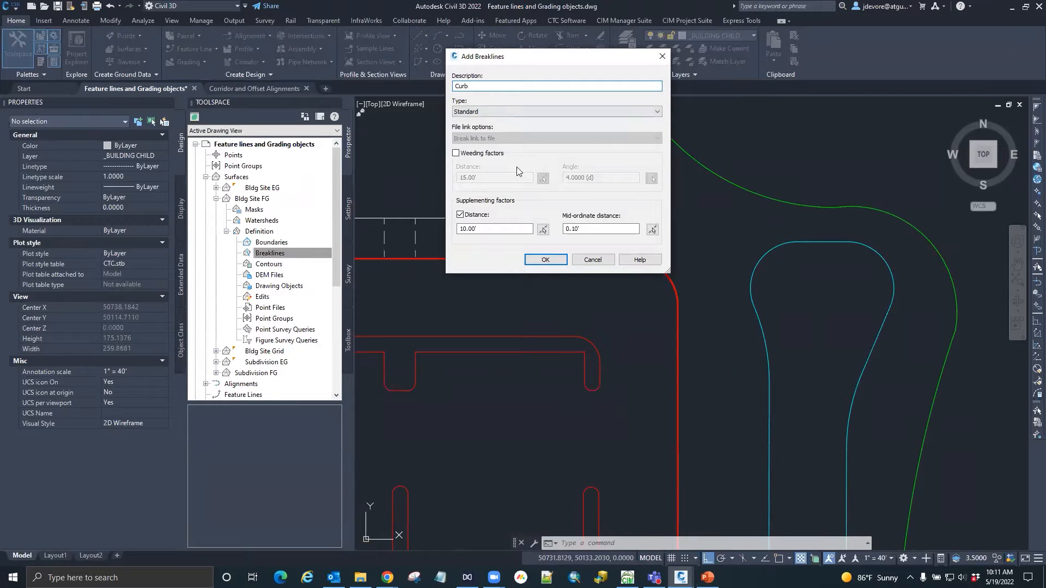
left_click(545, 260)
left_click(690, 255)
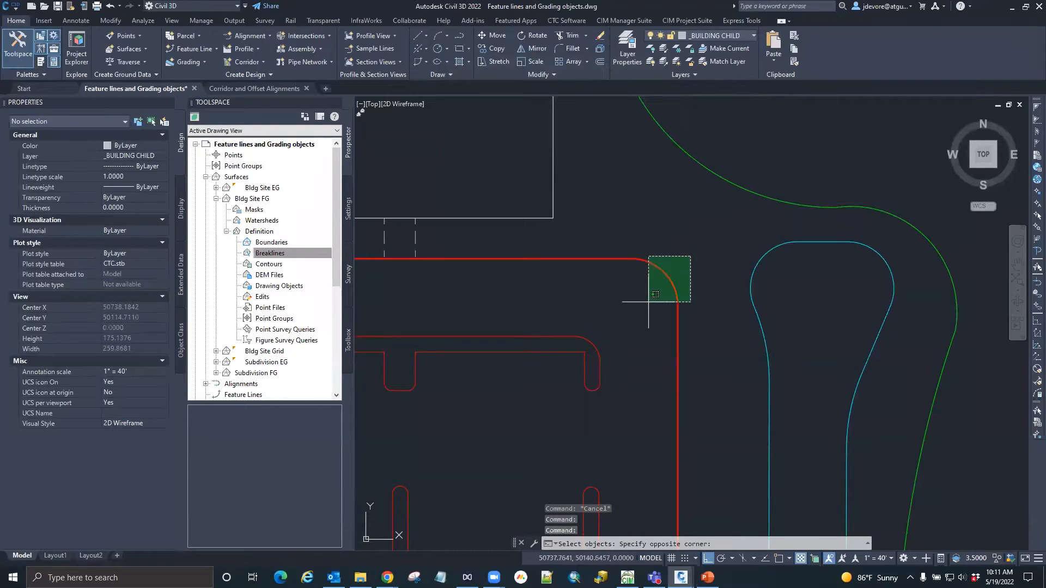
left_click(648, 301)
key("Return")
Step: Examine the triangulation of the Bldg Site FG surface across the parking lot and along the outer side of the curb
scroll(661, 246, "down", 3)
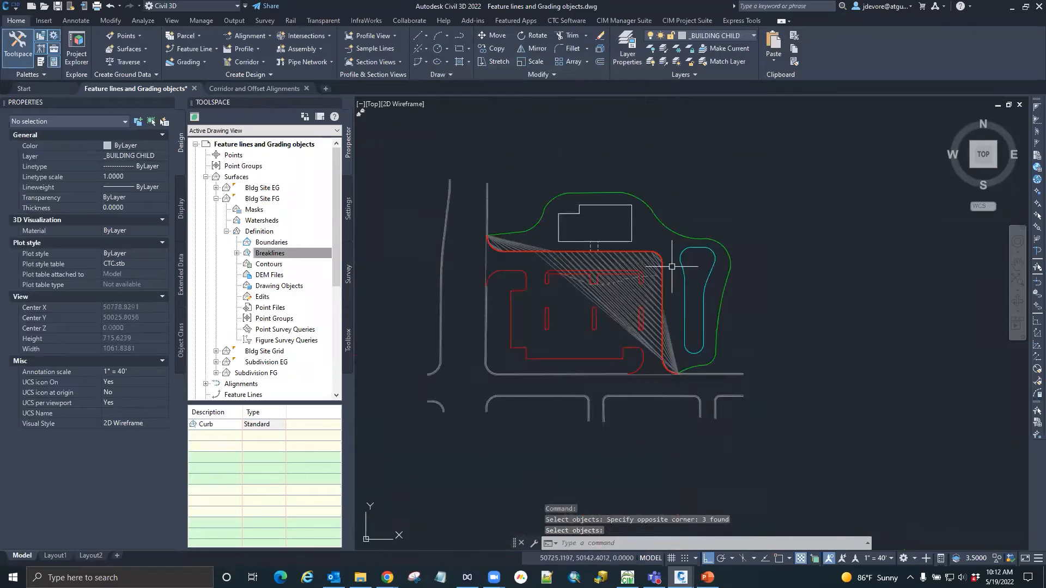
scroll(427, 278, "up", 2)
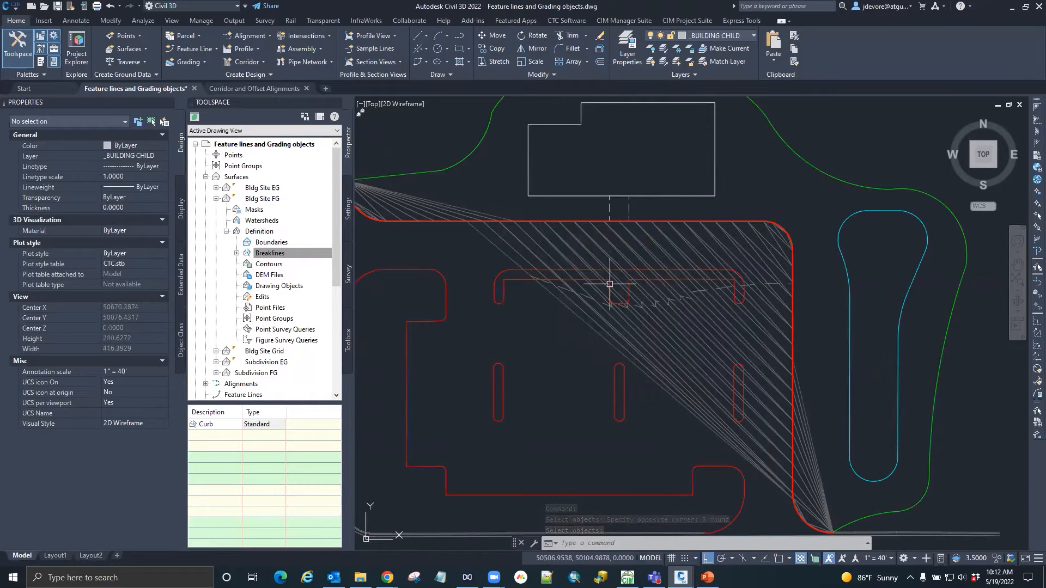
scroll(610, 283, "down", 2)
scroll(770, 452, "up", 2)
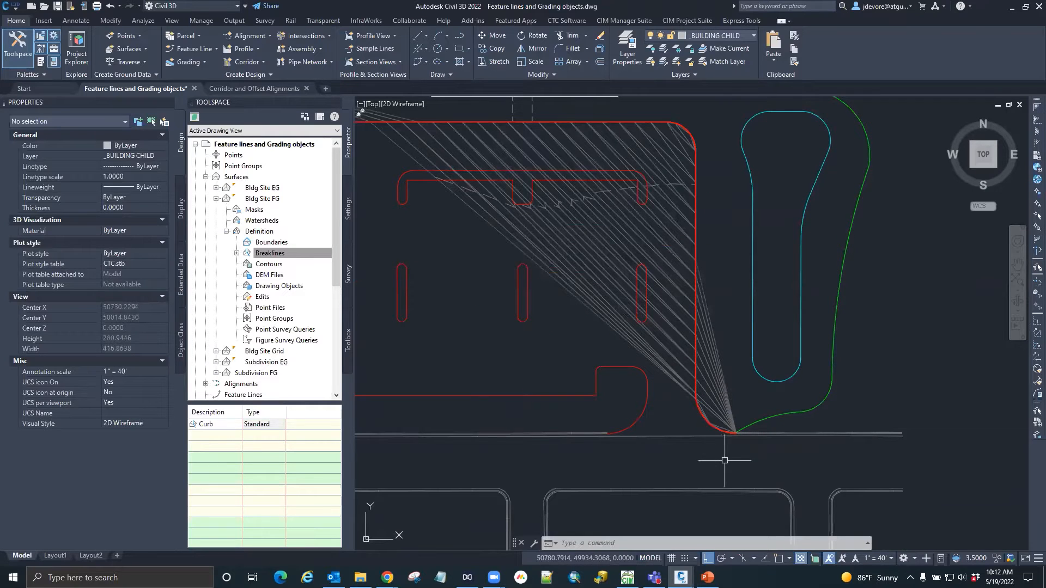
mouse_move(700, 348)
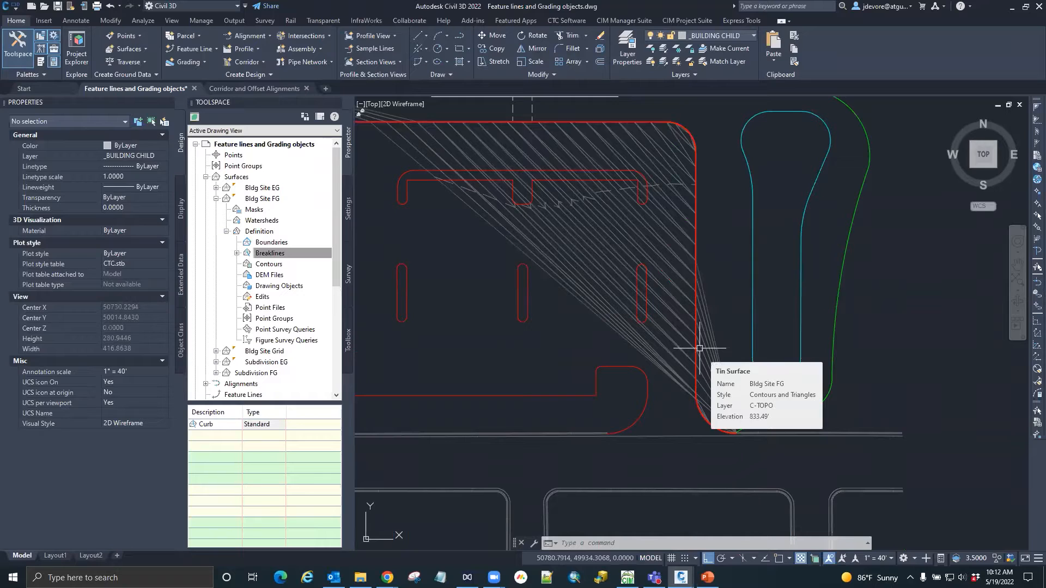
Step: Inspect the Bldg Site FG triangulation at the rounded curb corner near the building and at the curb return by the street
scroll(713, 352, "down", 2)
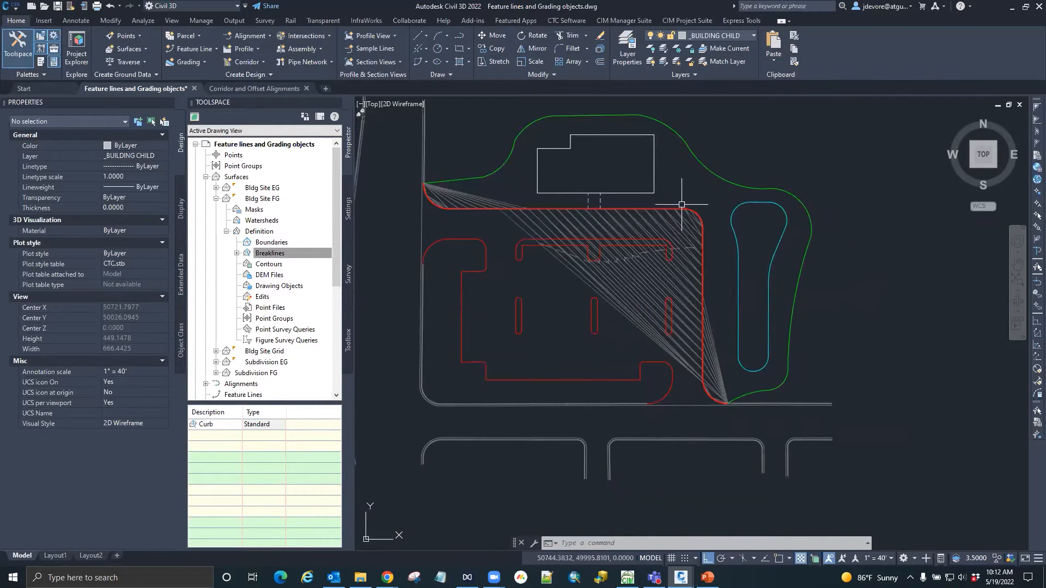
scroll(683, 203, "up", 4)
scroll(749, 220, "down", 4)
scroll(740, 217, "up", 2)
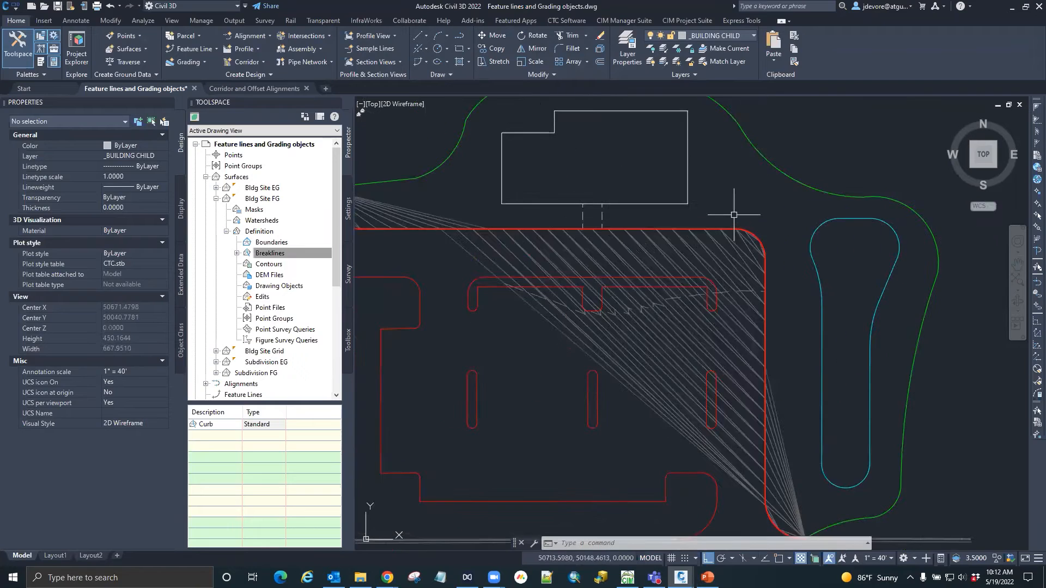
mouse_move(734, 215)
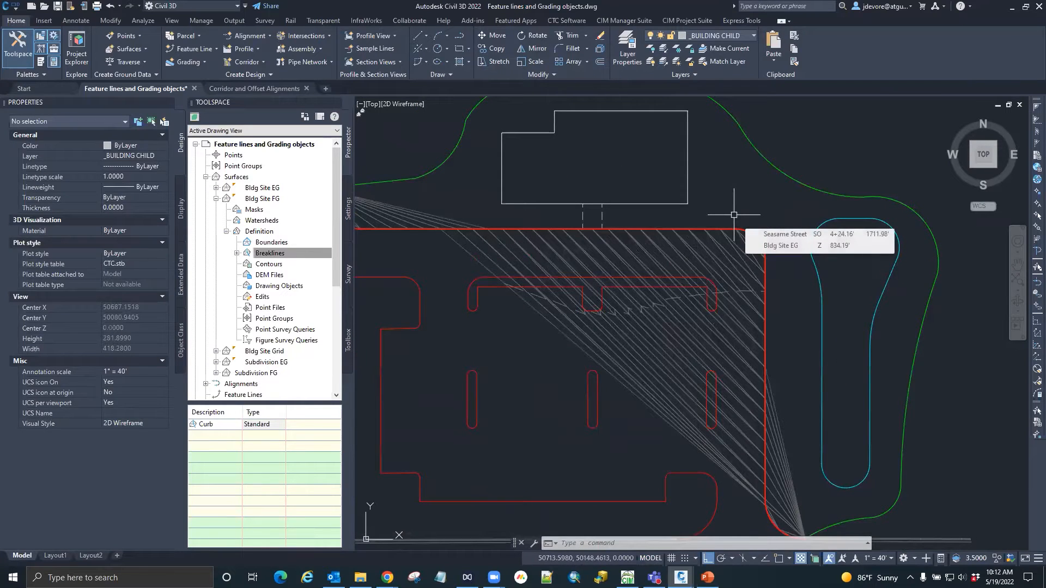
scroll(788, 250, "up", 2)
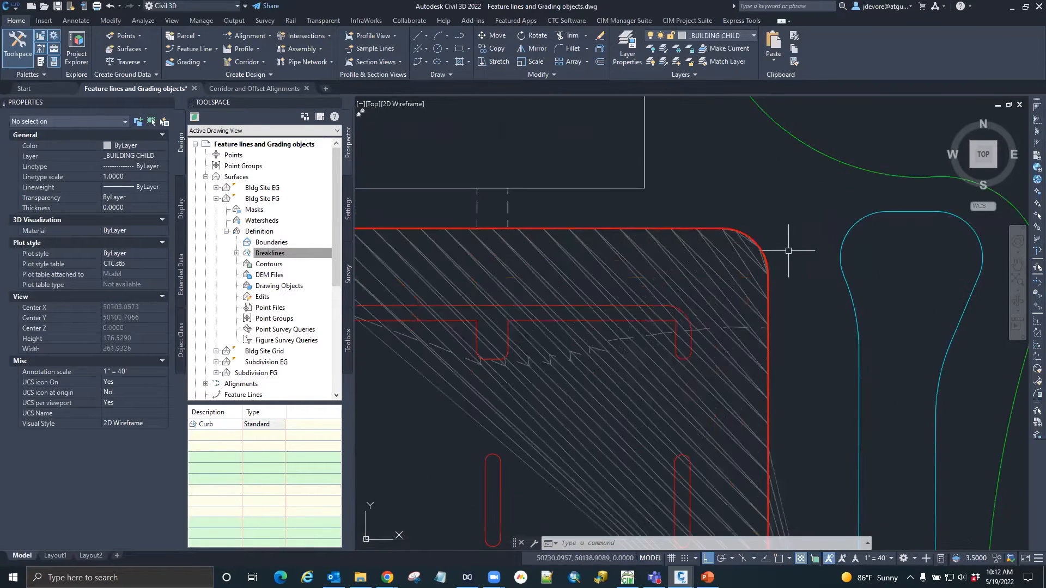
scroll(788, 251, "down", 3)
scroll(817, 428, "up", 6)
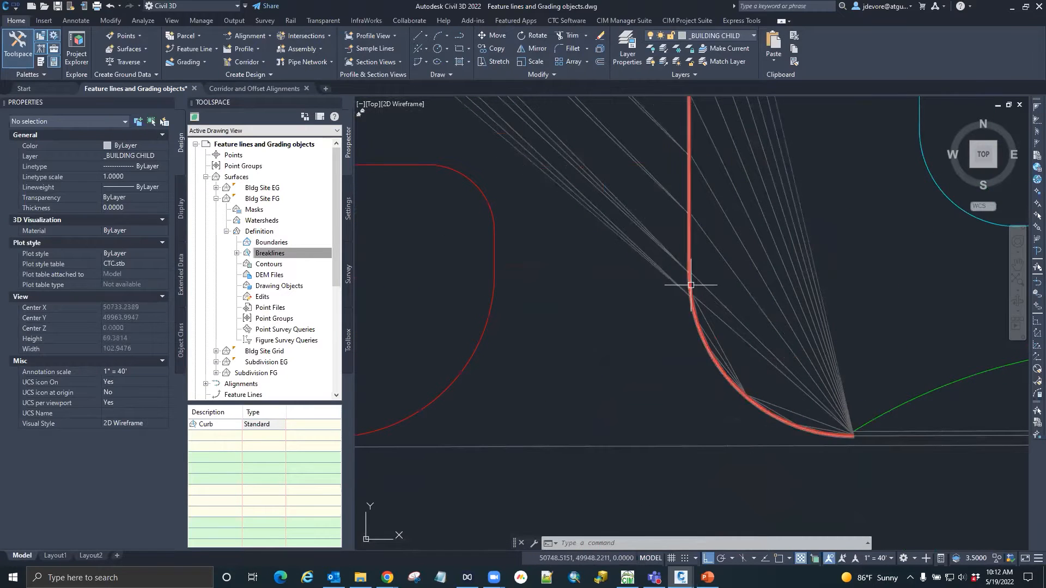
scroll(691, 285, "up", 6)
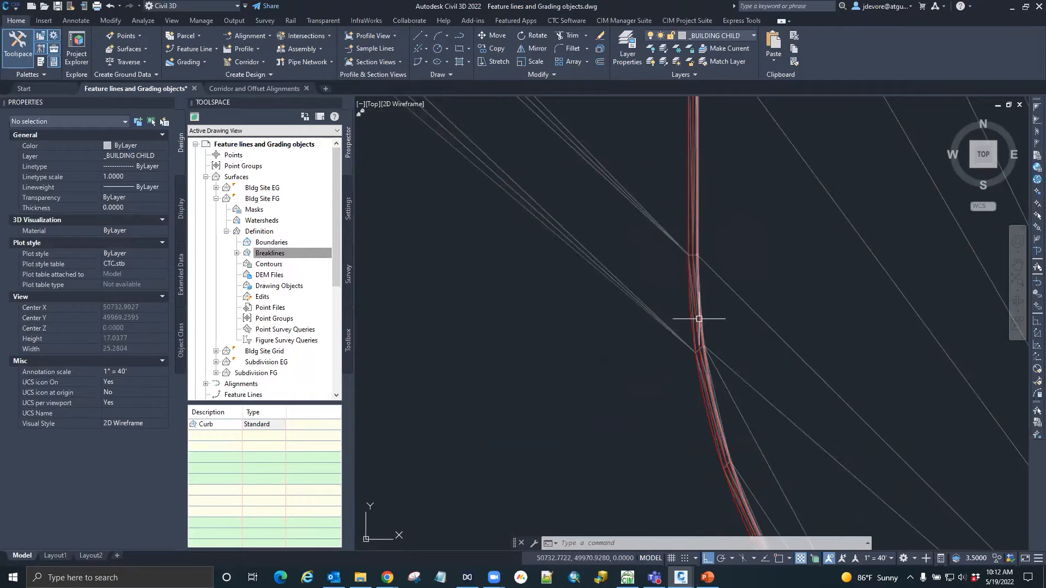
left_click(697, 329)
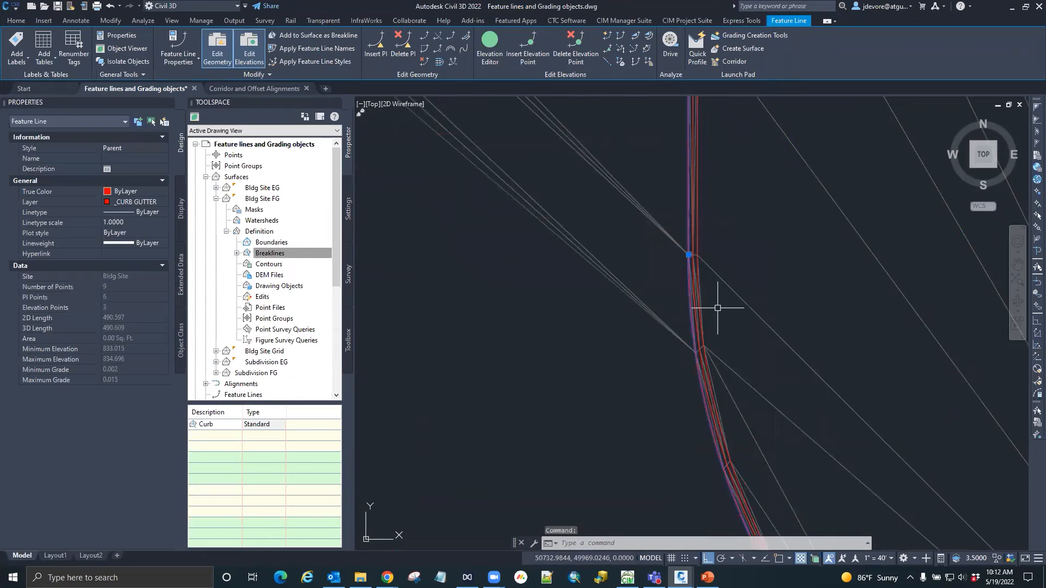
key("Escape")
key("Escape")
key("Escape")
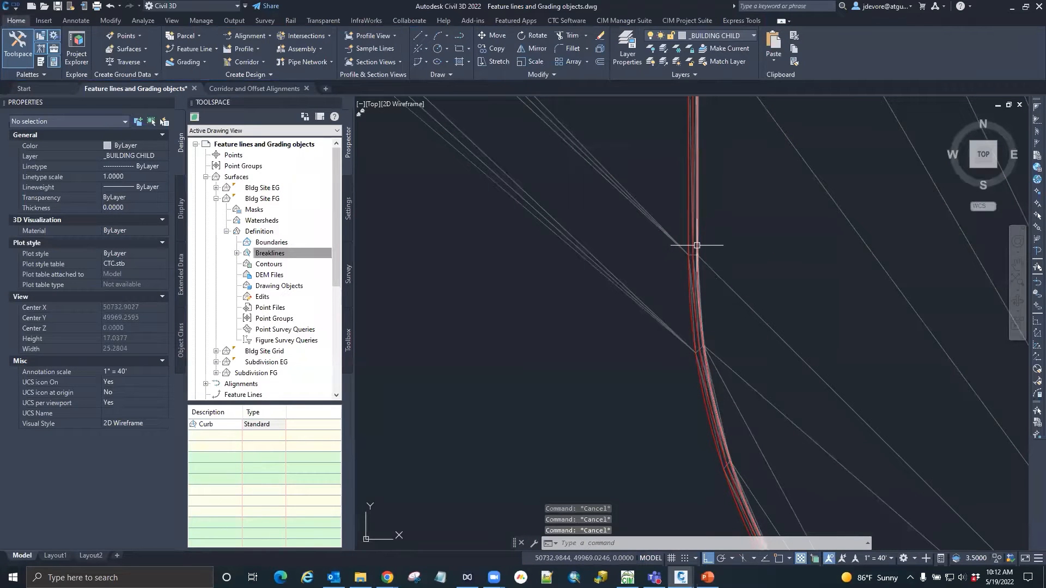
Step: Stretch the middle curb feature line's vertex at the start of the street-side curb return about 10 ft toward the parking lot
left_click(695, 246)
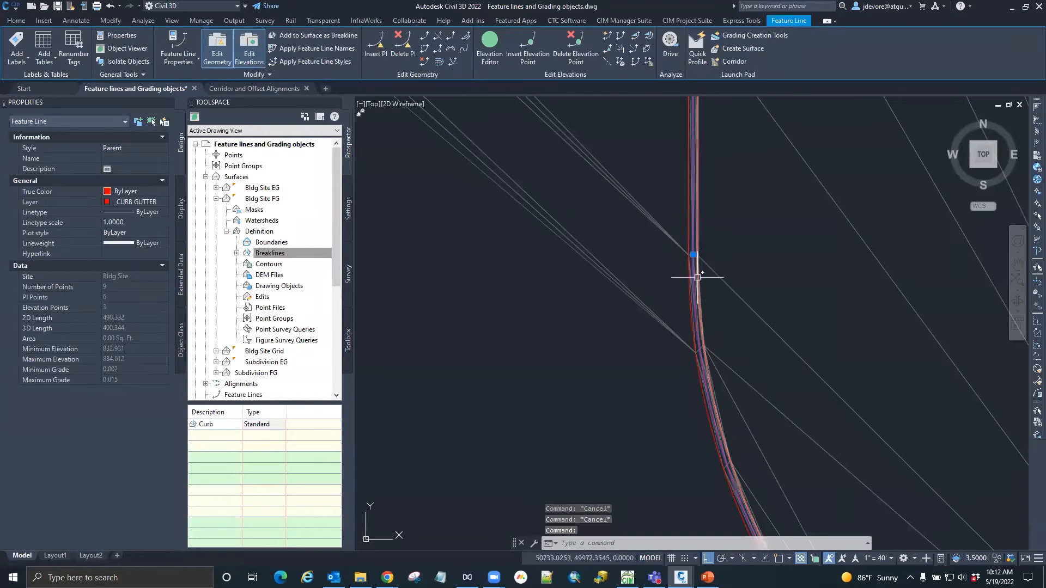
scroll(698, 273, "down", 6)
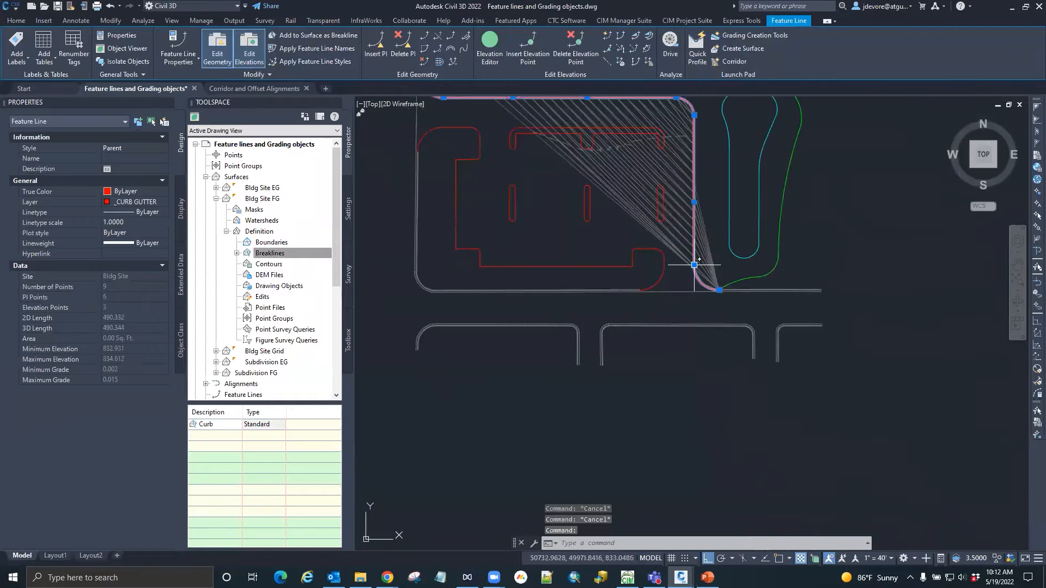
left_click(694, 265)
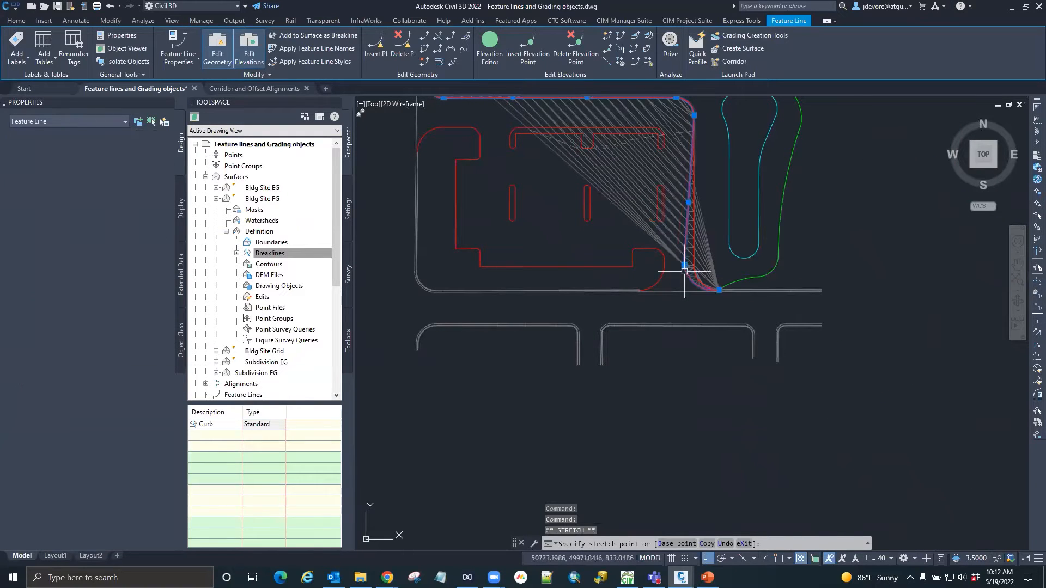
key("Escape")
scroll(706, 243, "up", 2)
key("Escape")
scroll(719, 307, "up", 2)
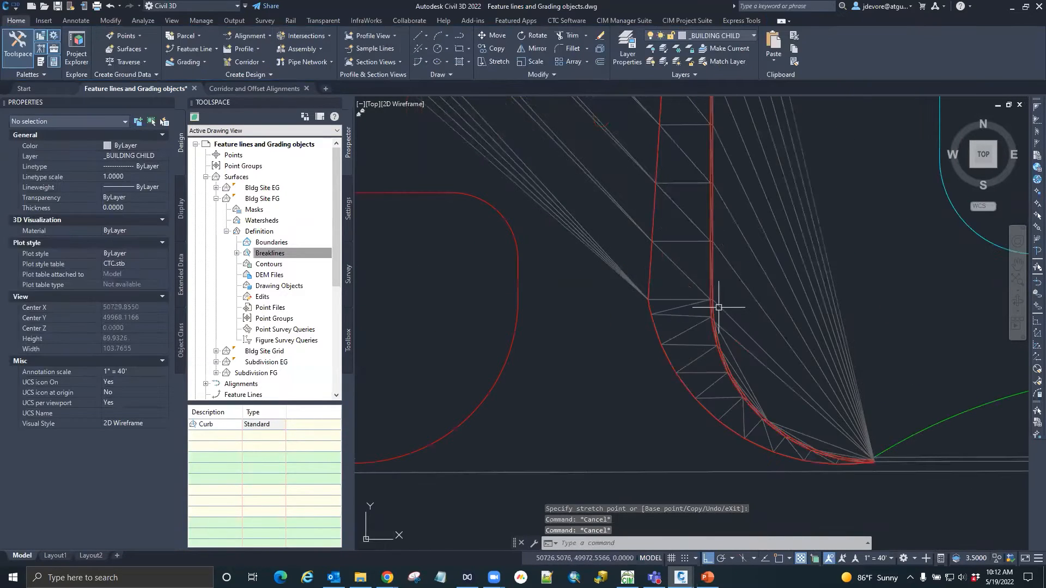
Step: Review the triangulation between the stretched curb line and its neighbouring curb lines, from the curb return across the whole site
scroll(694, 307, "down", 4)
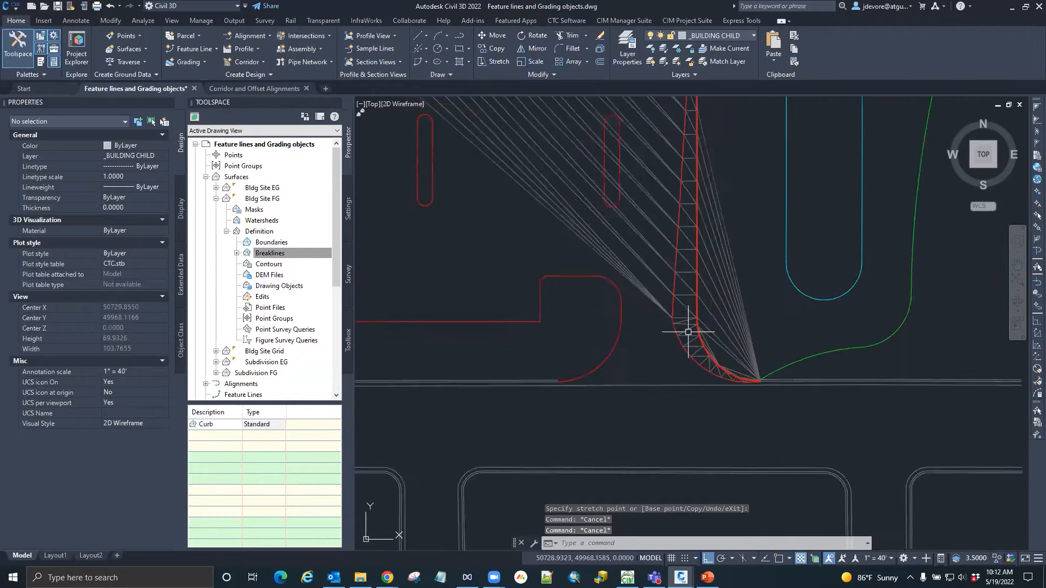
scroll(695, 307, "down", 3)
scroll(675, 218, "up", 3)
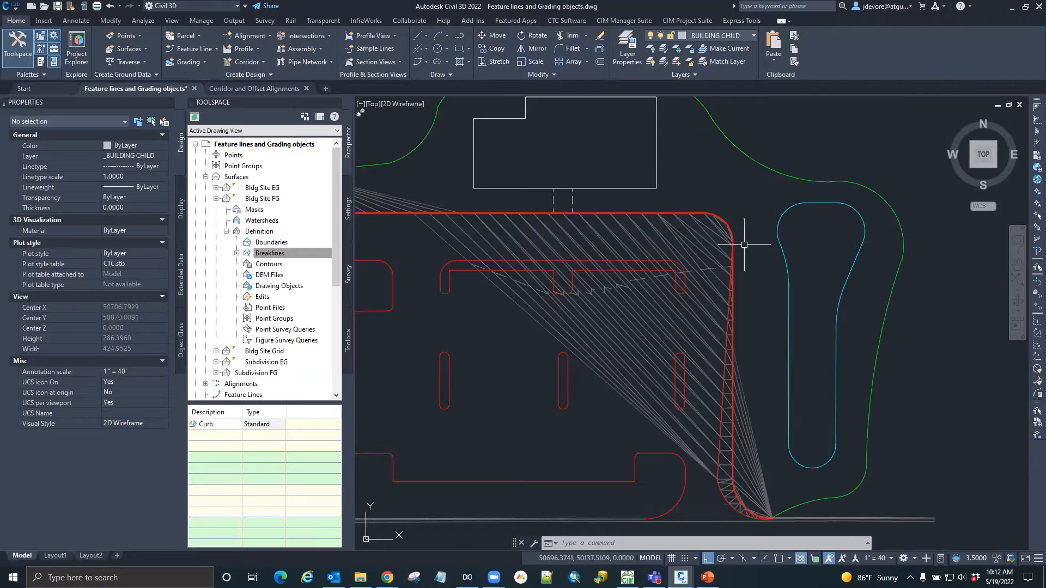
mouse_move(744, 245)
scroll(754, 296, "down", 4)
scroll(800, 267, "up", 2)
scroll(778, 246, "down", 2)
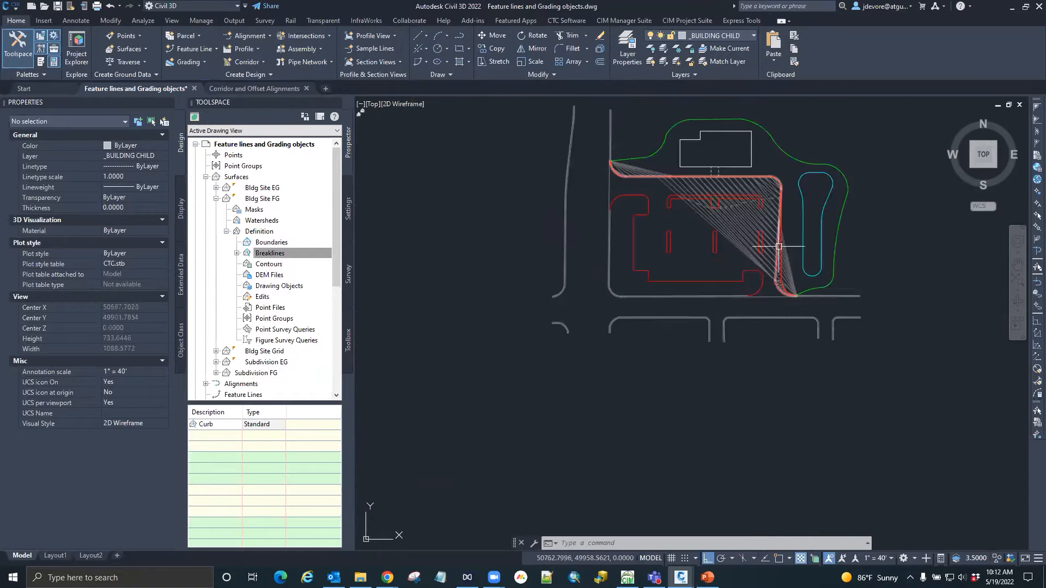
scroll(778, 246, "up", 4)
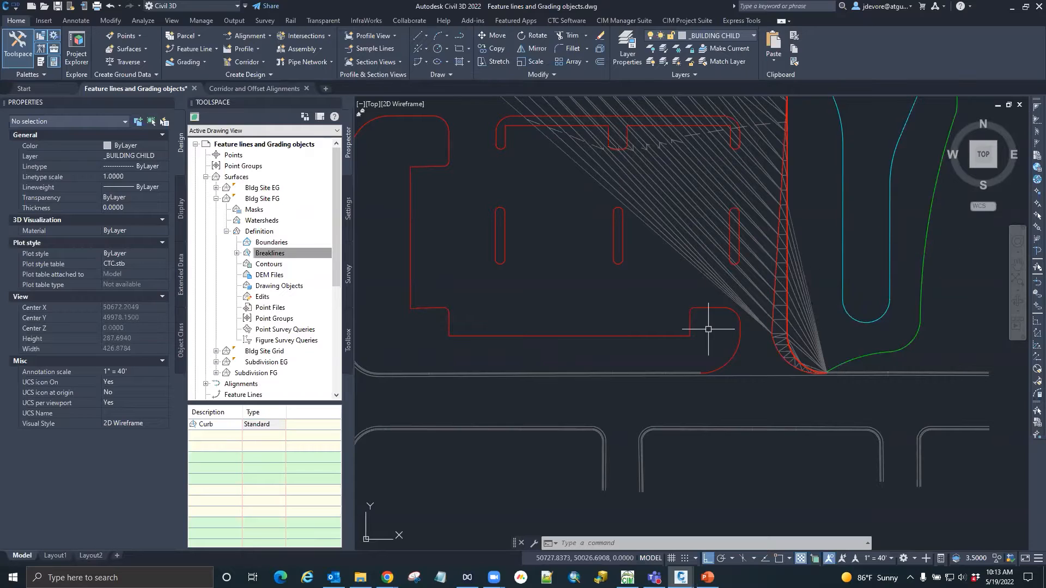
scroll(708, 329, "down", 2)
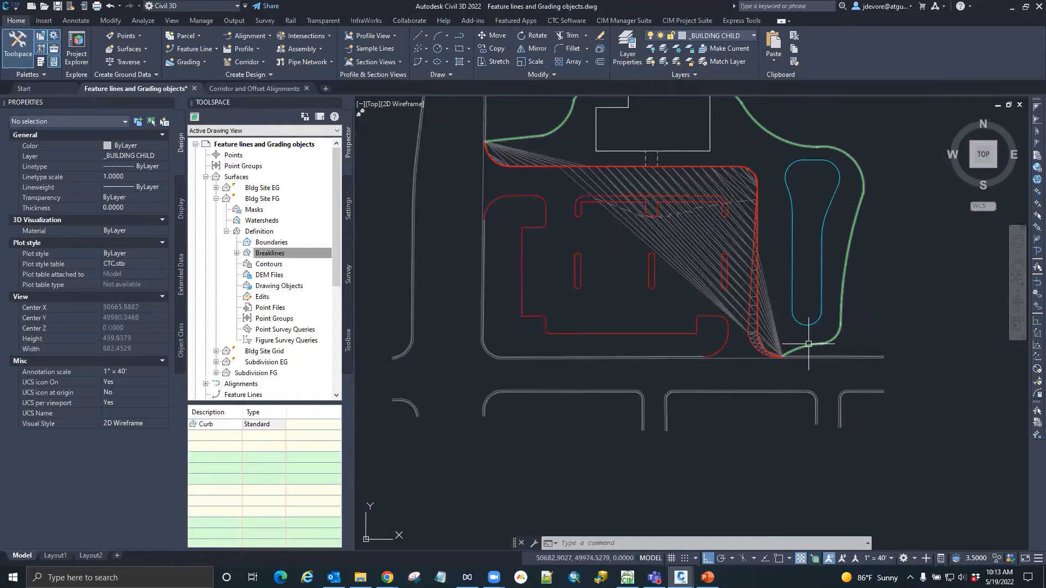
mouse_move(875, 339)
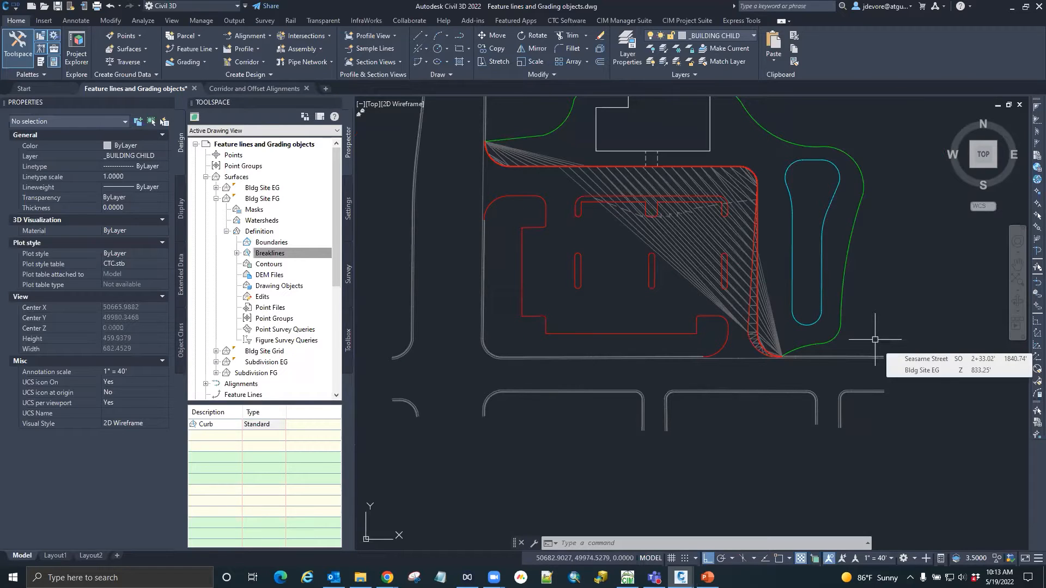
Step: Open the Elevation Editor for the long stepped curb feature line along the street side of the parking lot
left_click(697, 321)
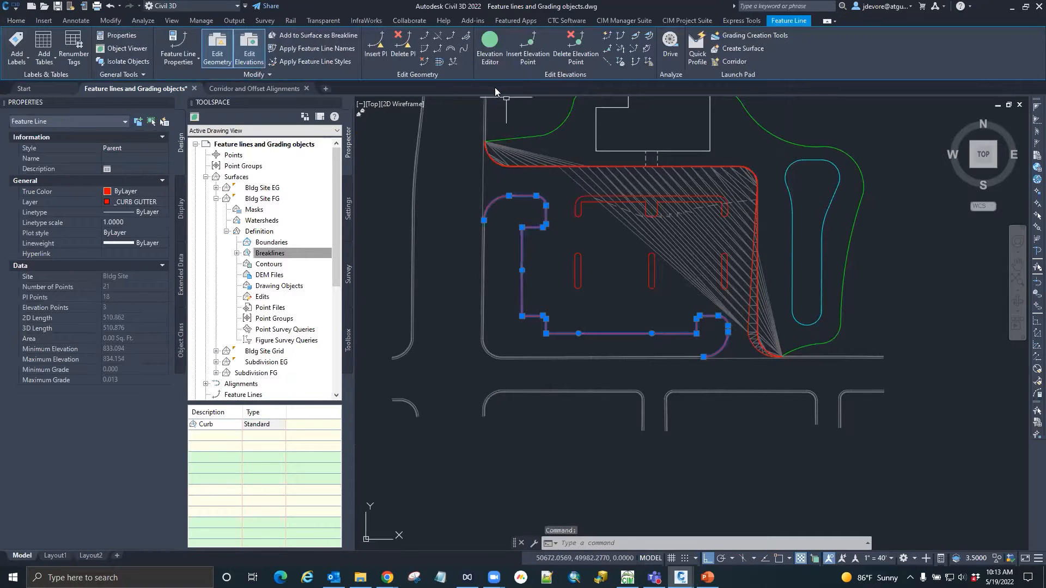
left_click(490, 48)
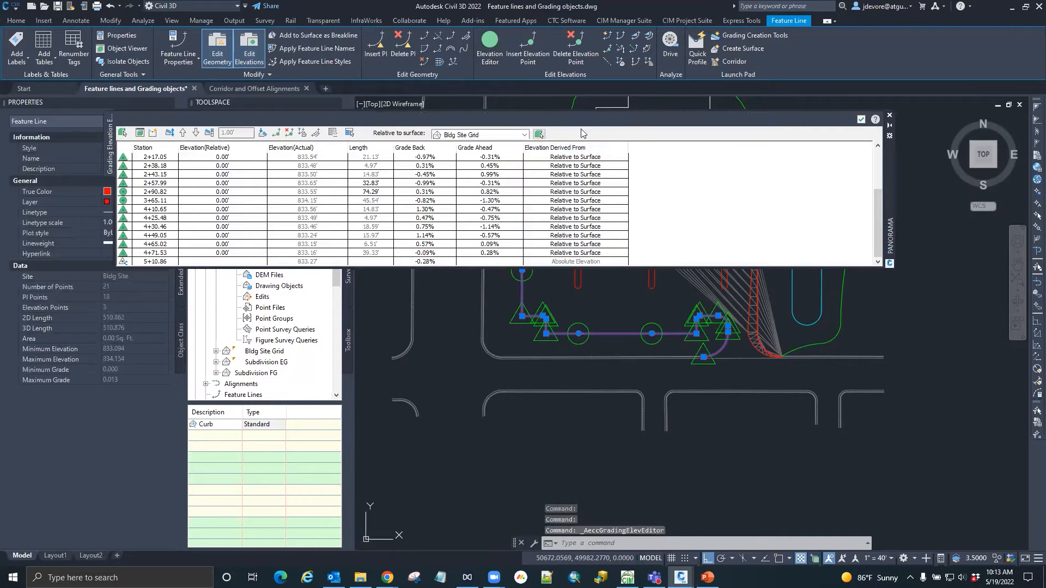
left_click_drag(893, 194, 869, 148)
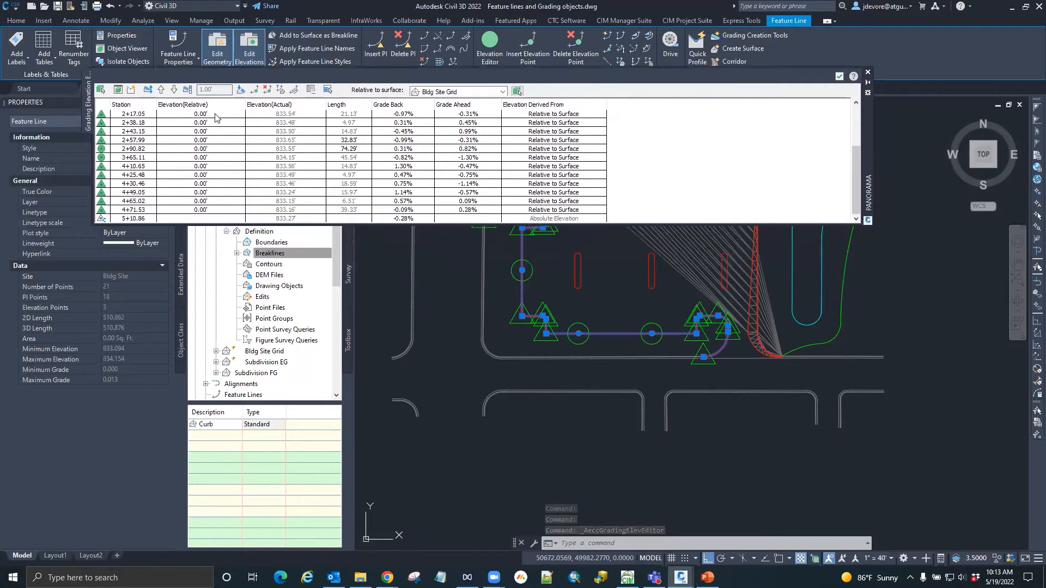
Step: Locate the feature line's elevation points one by one from station 2+17.05 to 4+65.02, and close the Elevation Editor
left_click(133, 115)
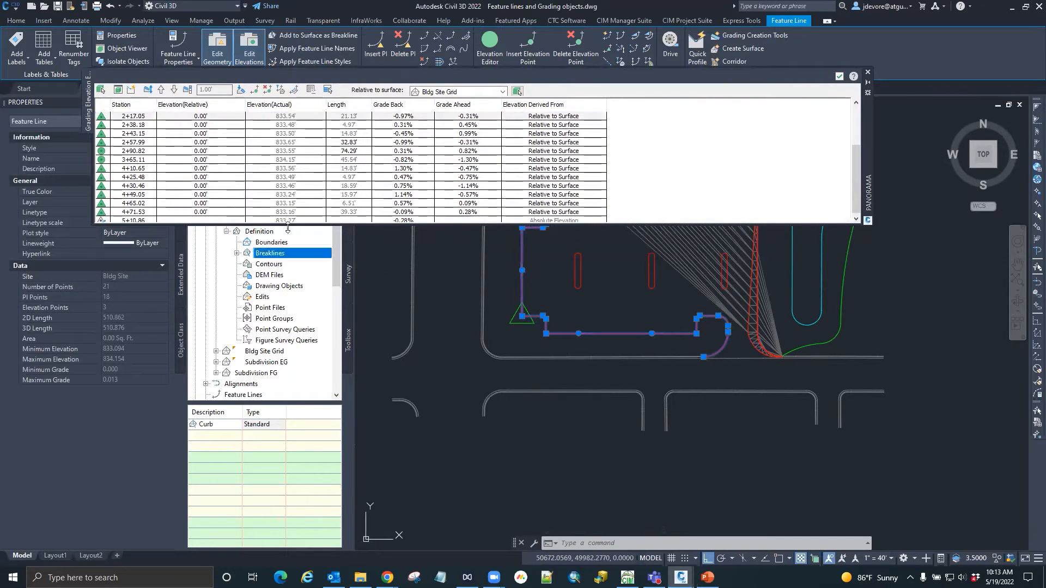
left_click(130, 125)
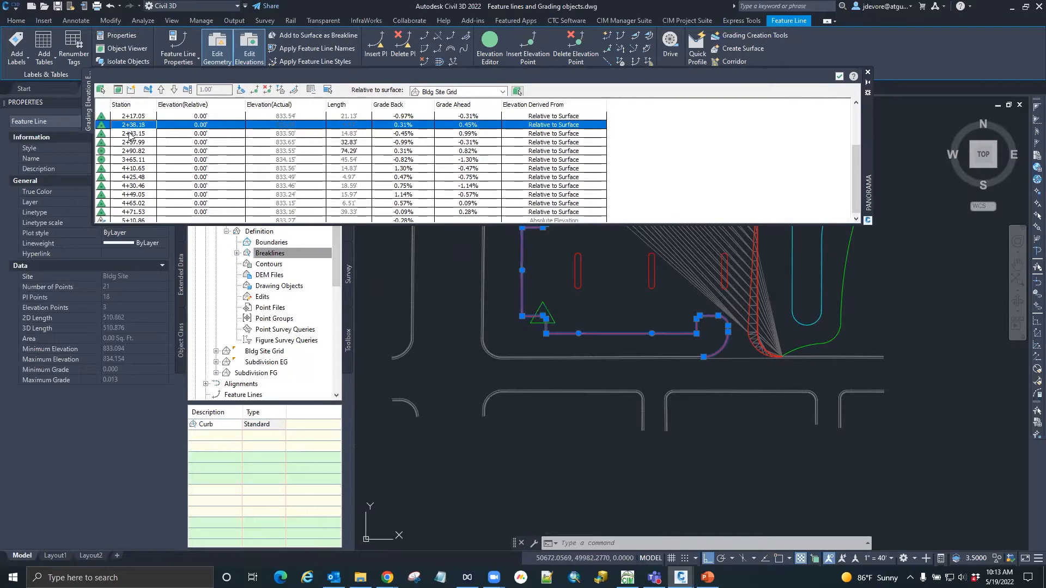
left_click(130, 134)
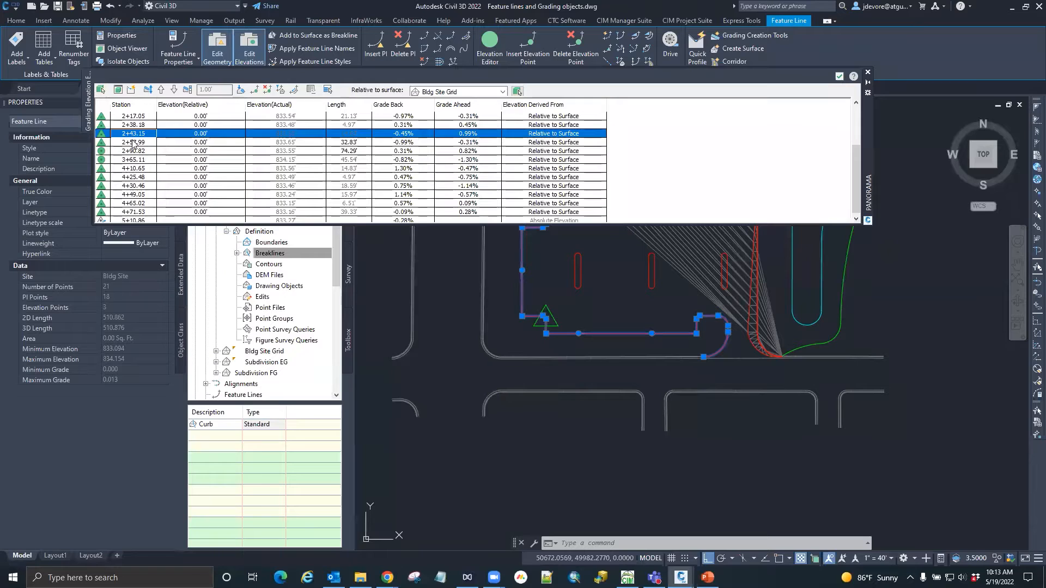
left_click(132, 143)
left_click(134, 152)
left_click(135, 161)
left_click(139, 168)
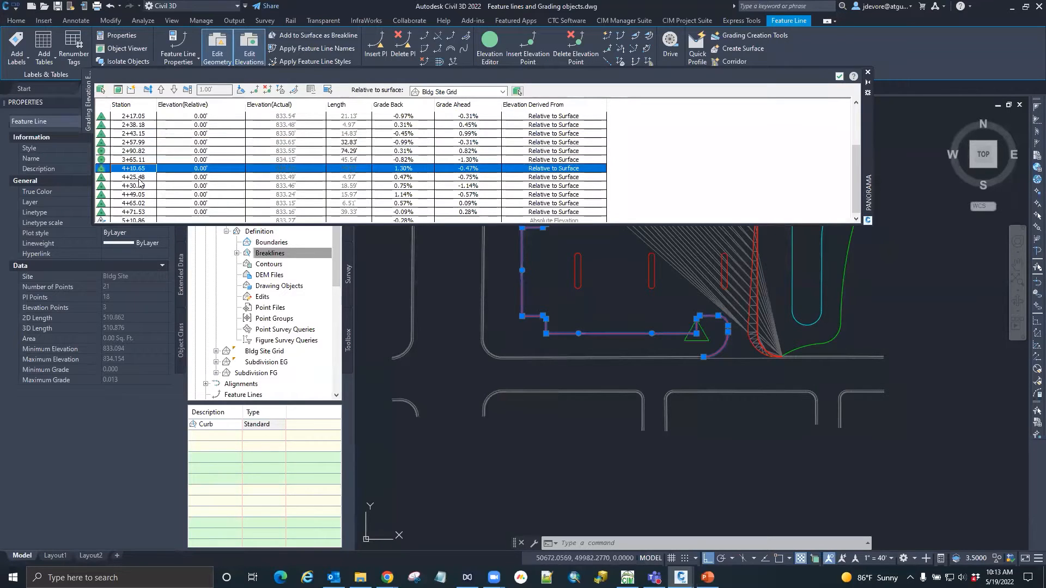
left_click(139, 178)
left_click(136, 187)
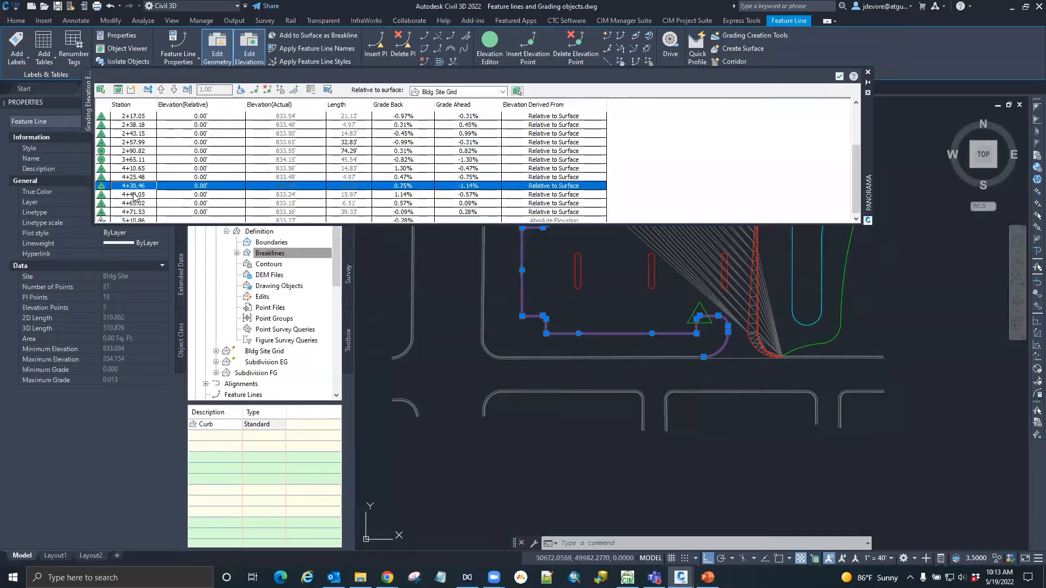
left_click(134, 195)
left_click(132, 204)
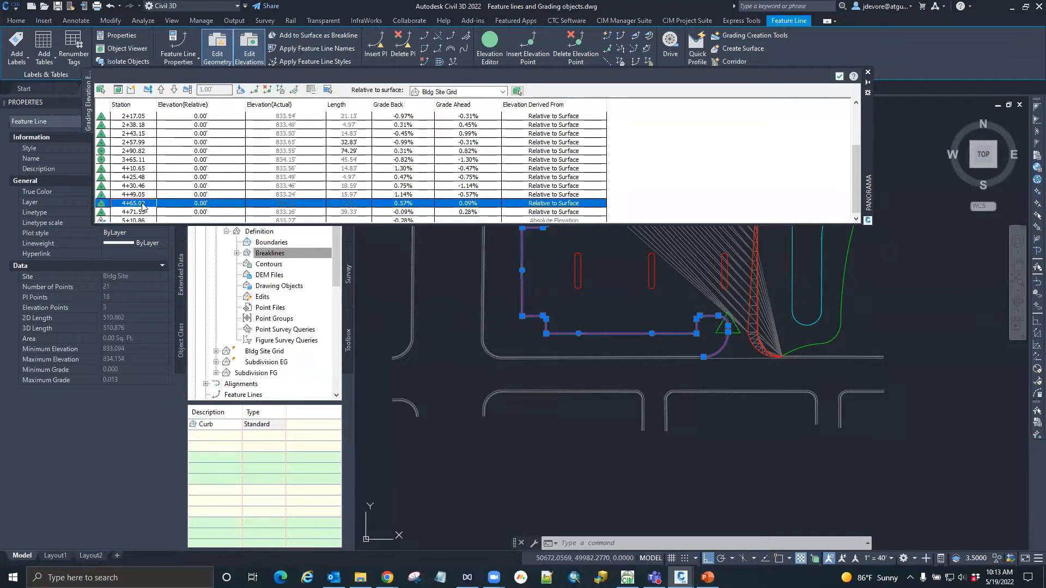
left_click(839, 78)
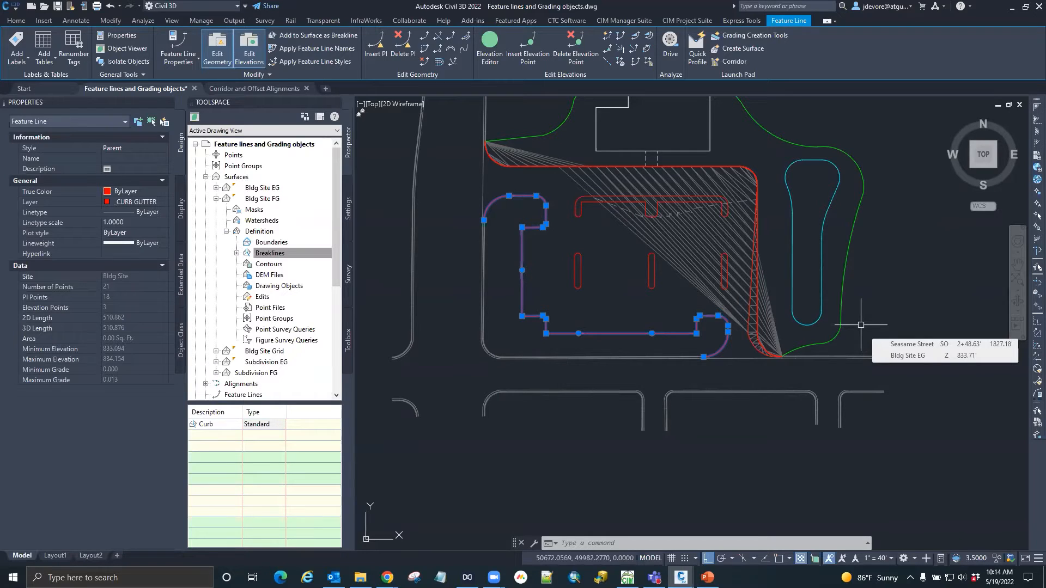
key("Escape")
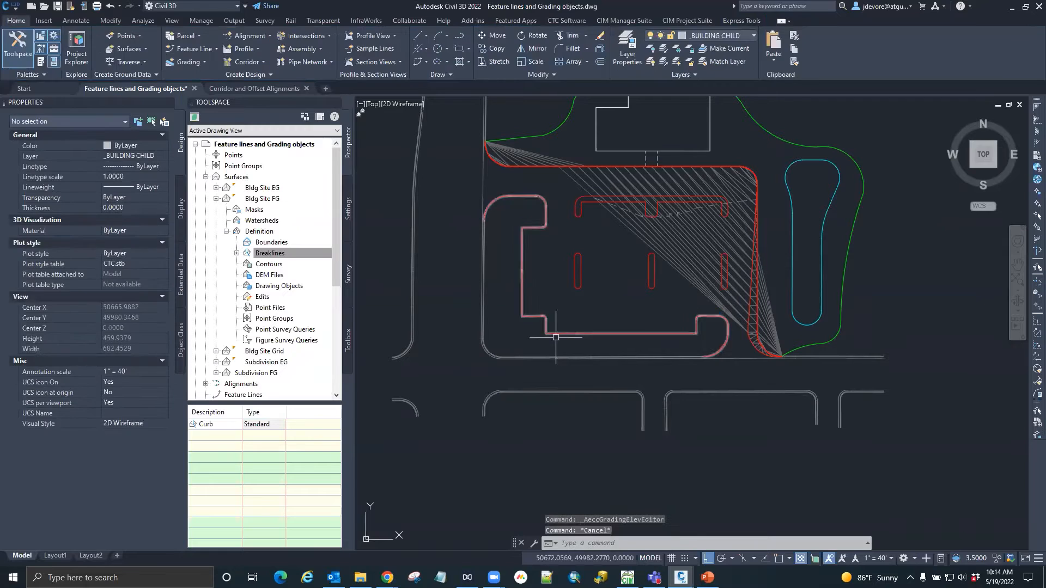
Step: Look over the remaining parking lot curbs, islands, building outline, cyan outline and green perimeter around the Bldg Site FG surface
mouse_move(572, 339)
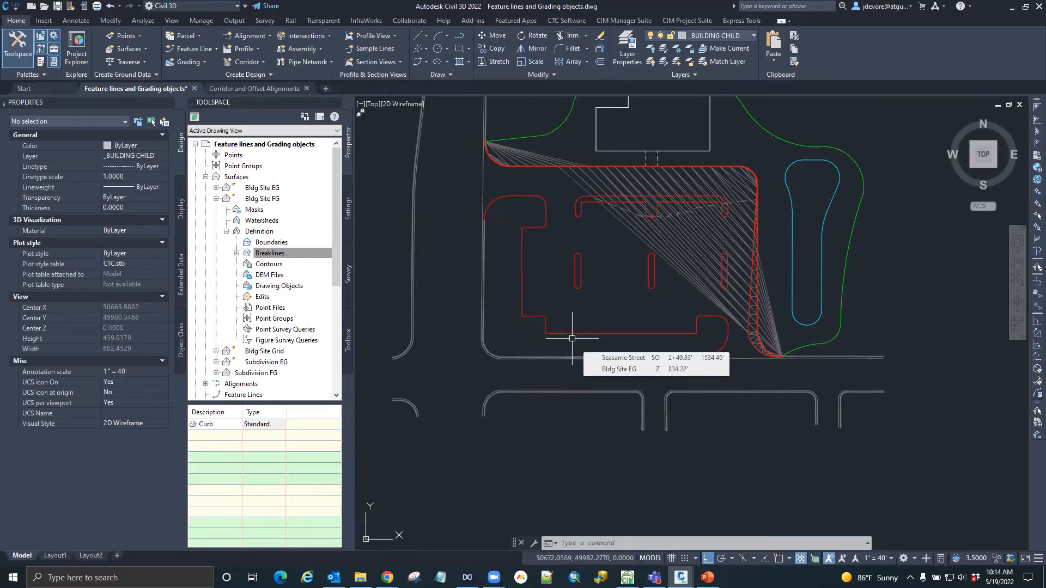
scroll(490, 214, "down", 2)
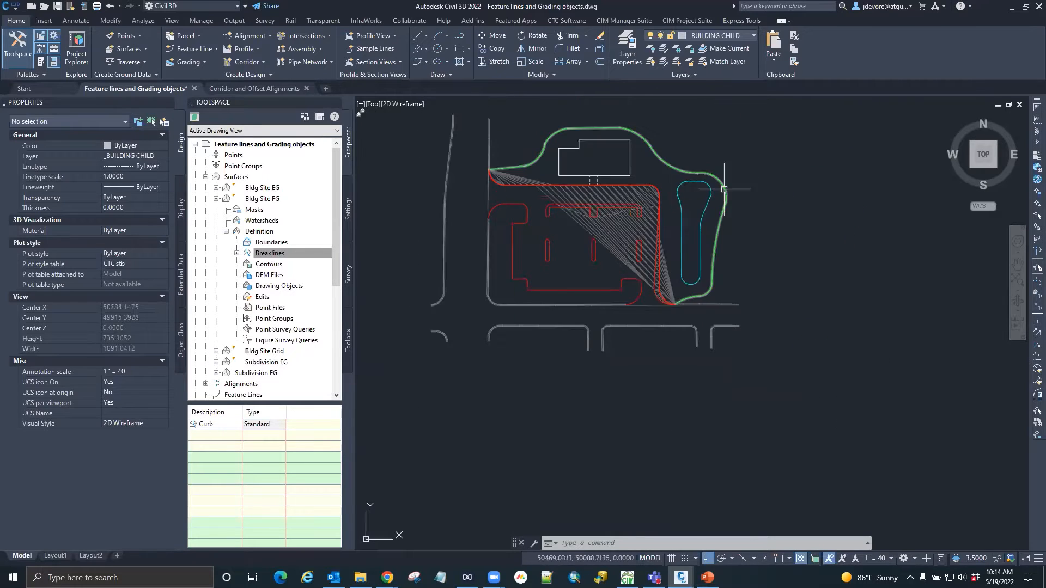
scroll(703, 202, "up", 2)
scroll(702, 202, "up", 2)
scroll(539, 235, "down", 4)
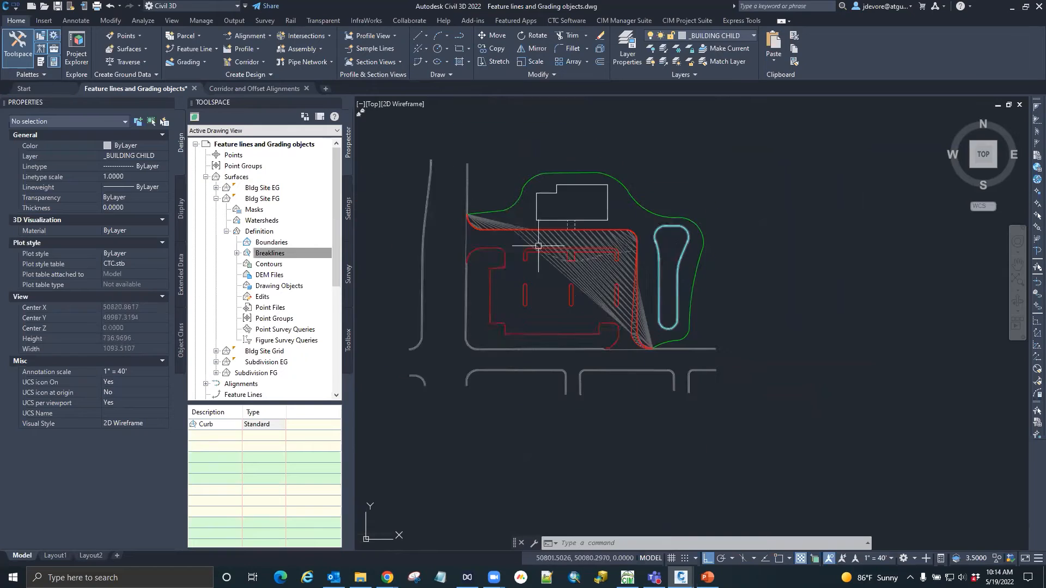
scroll(567, 247, "up", 1)
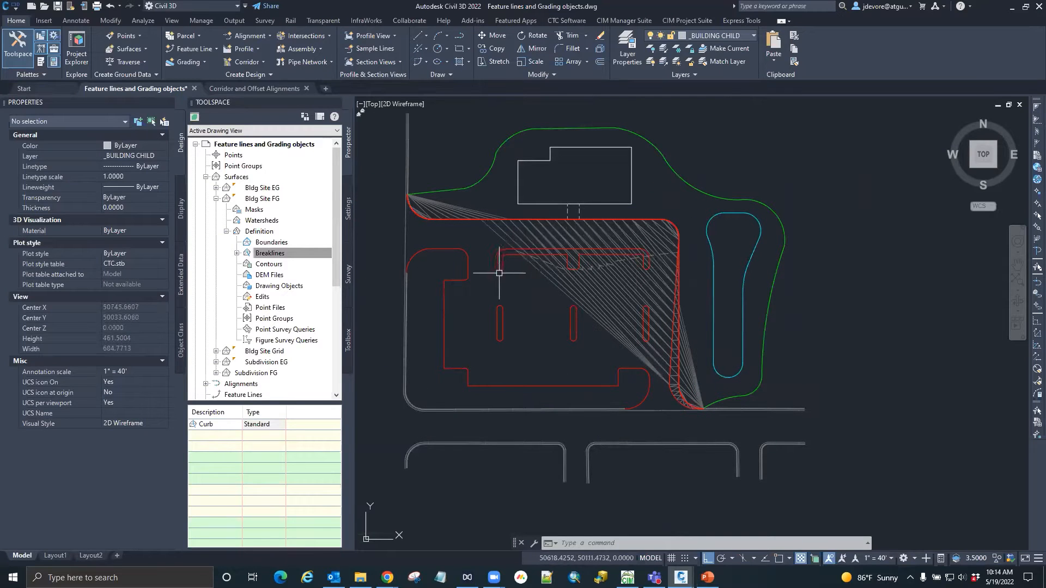
scroll(714, 314, "up", 2)
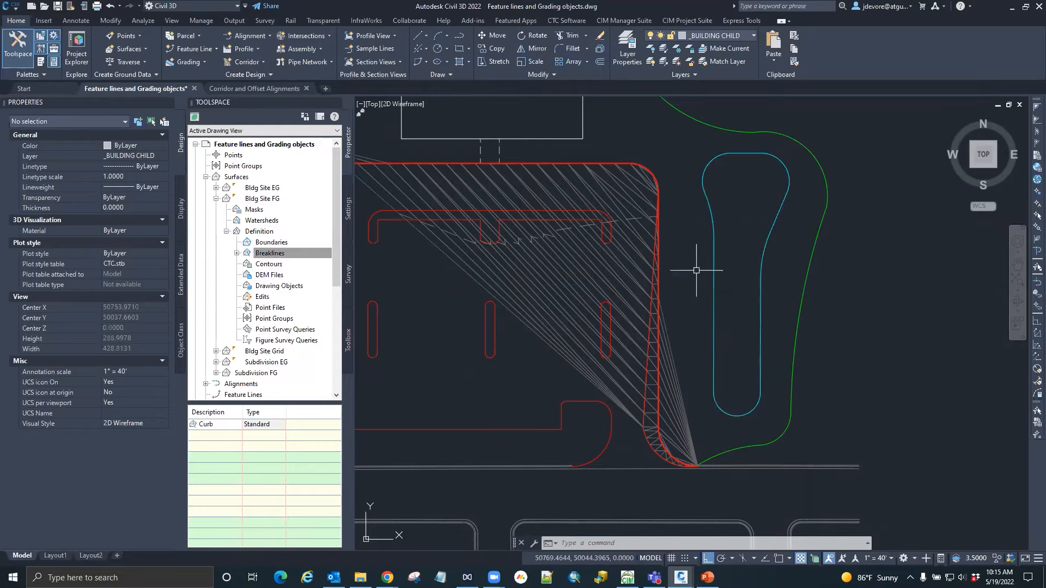
key("Escape")
key("Escape")
key("Escape")
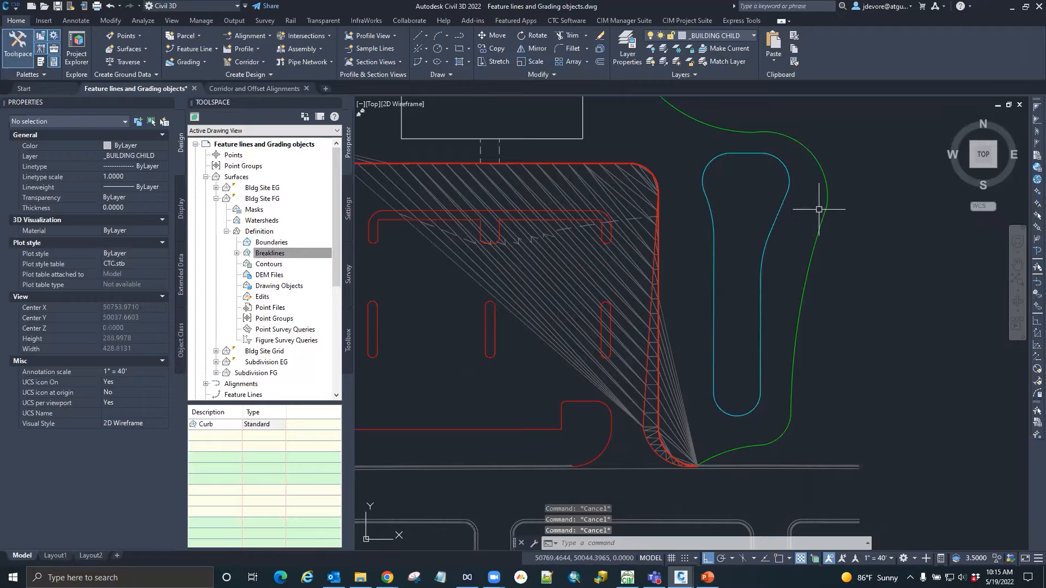
Step: Inspect the properties of the cyan pond outline feature line east of the parking lot, and clear the selection
scroll(819, 170, "down", 1)
scroll(579, 212, "down", 1)
scroll(635, 221, "up", 2)
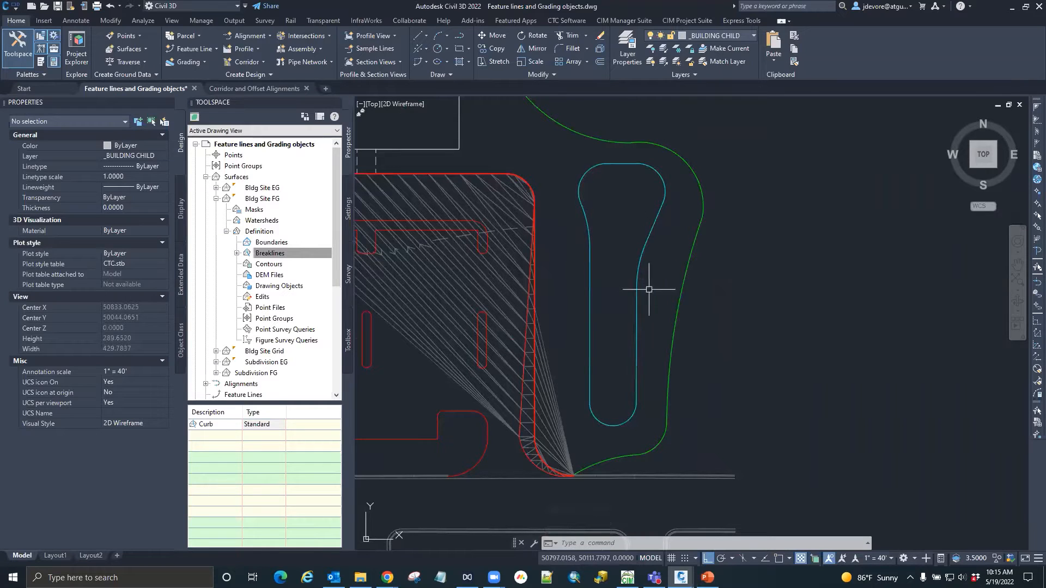
mouse_move(637, 243)
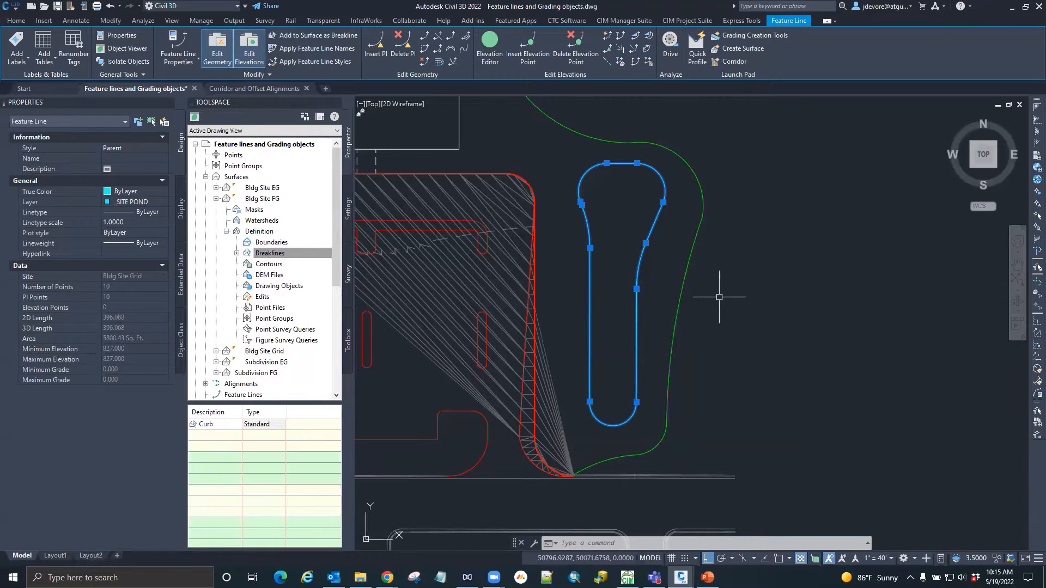
key("Escape")
key("Escape")
key("Escape")
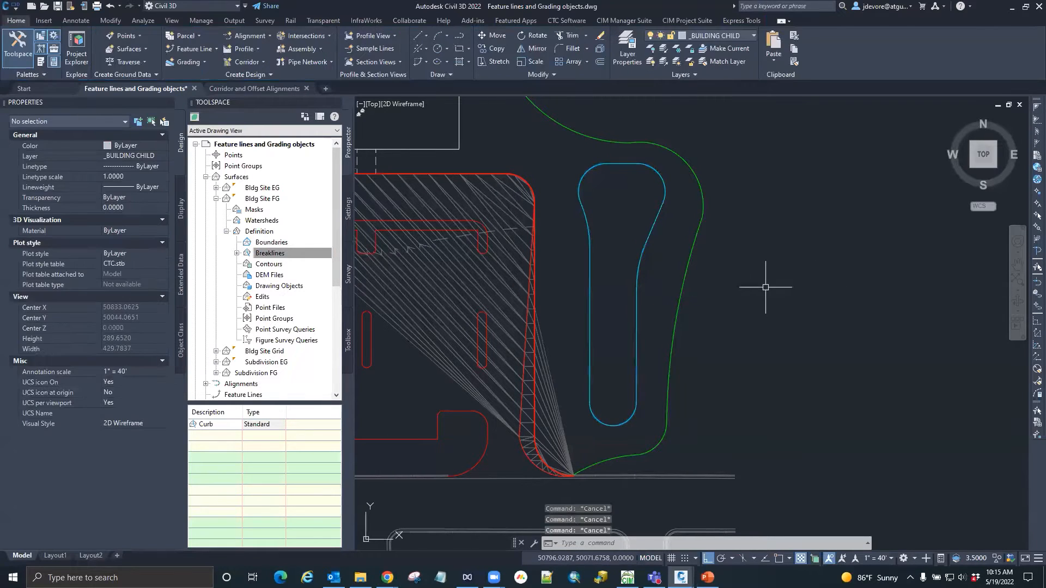
Step: Open the Grading Creation Tools for the cyan pond outline and look over the available grading criteria
left_click(650, 232)
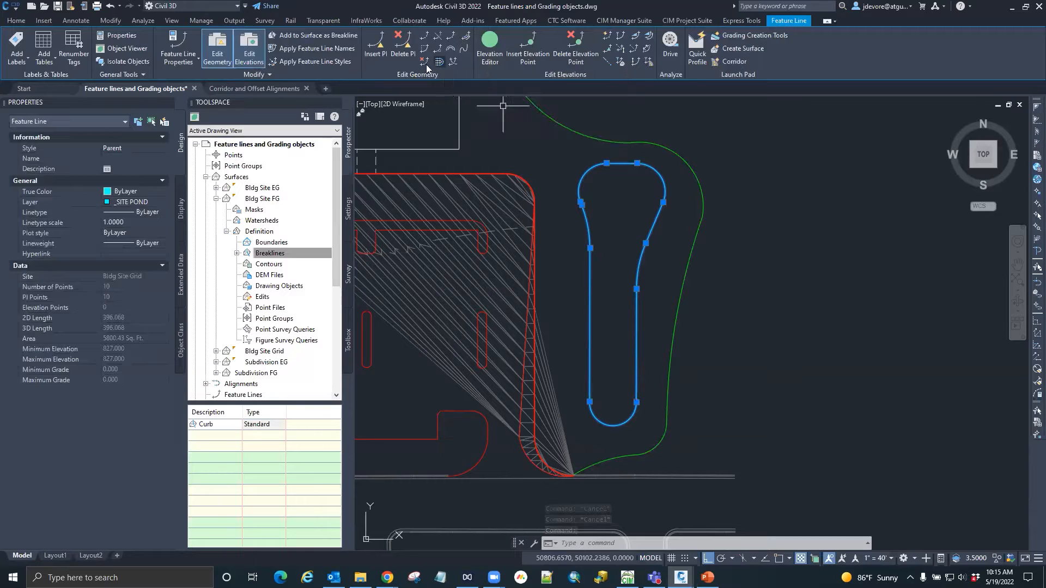
left_click(17, 21)
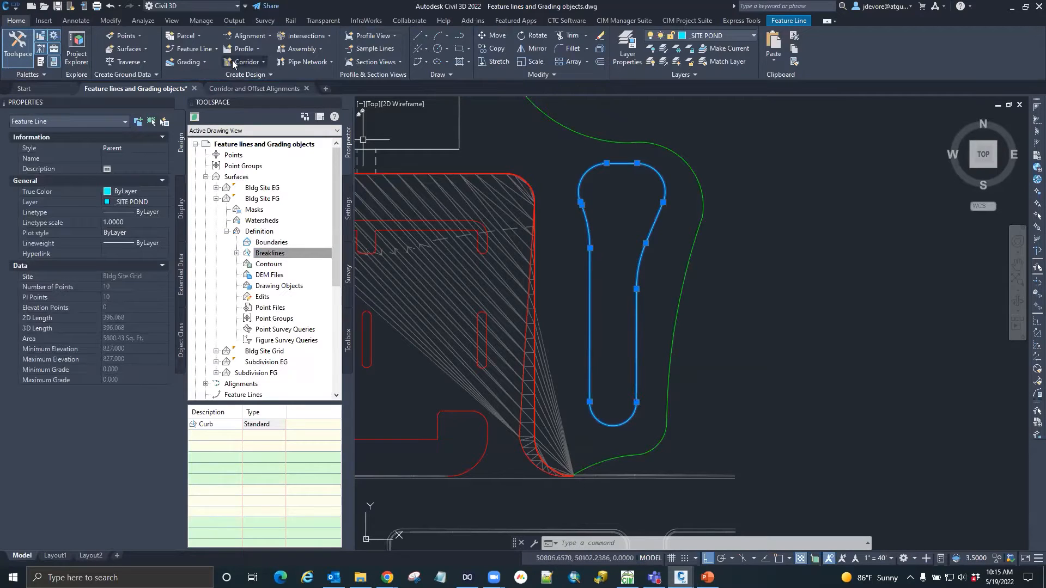
left_click(198, 64)
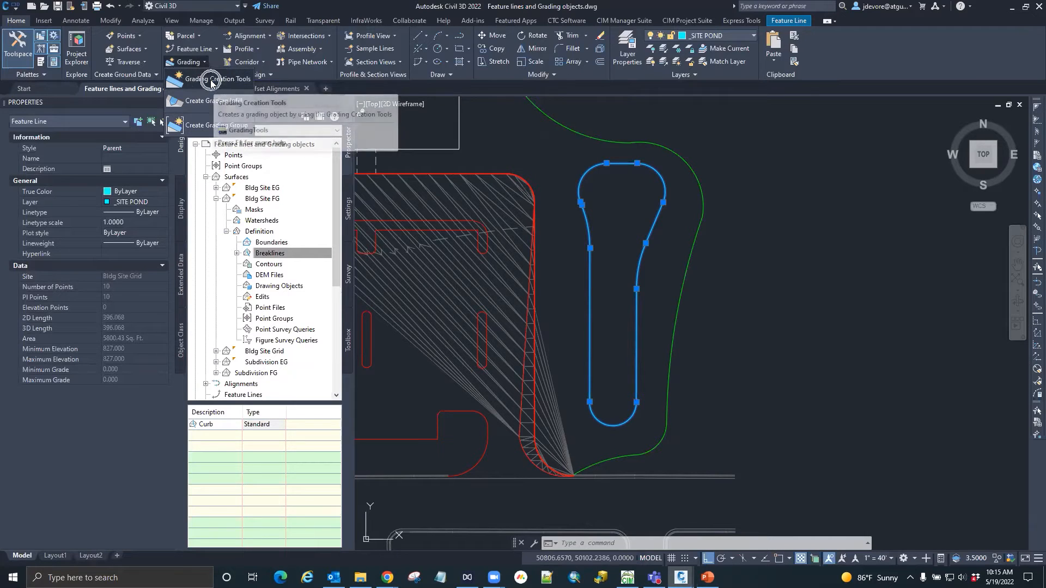
left_click(199, 78)
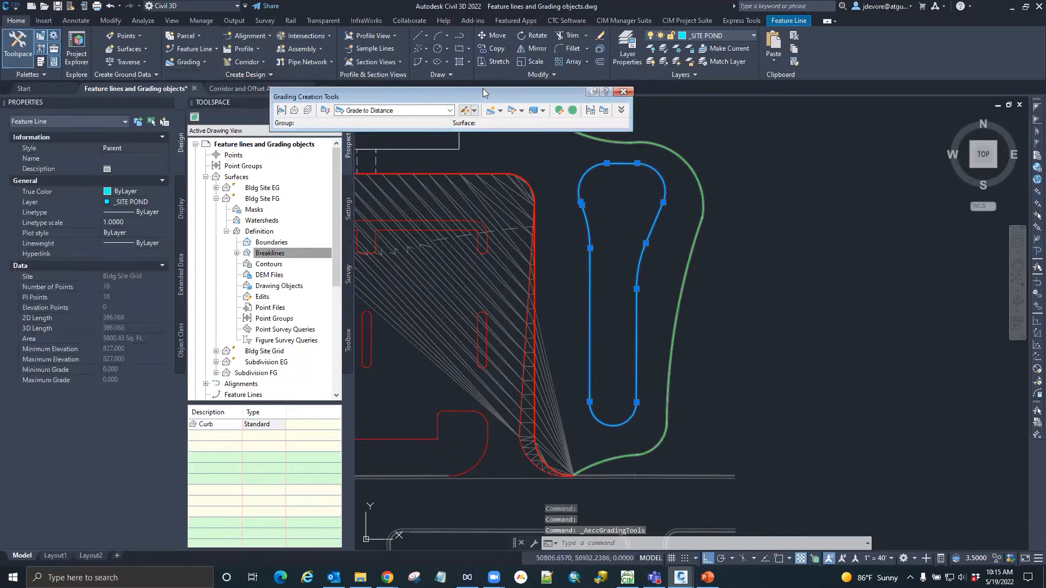
left_click_drag(483, 98, 534, 99)
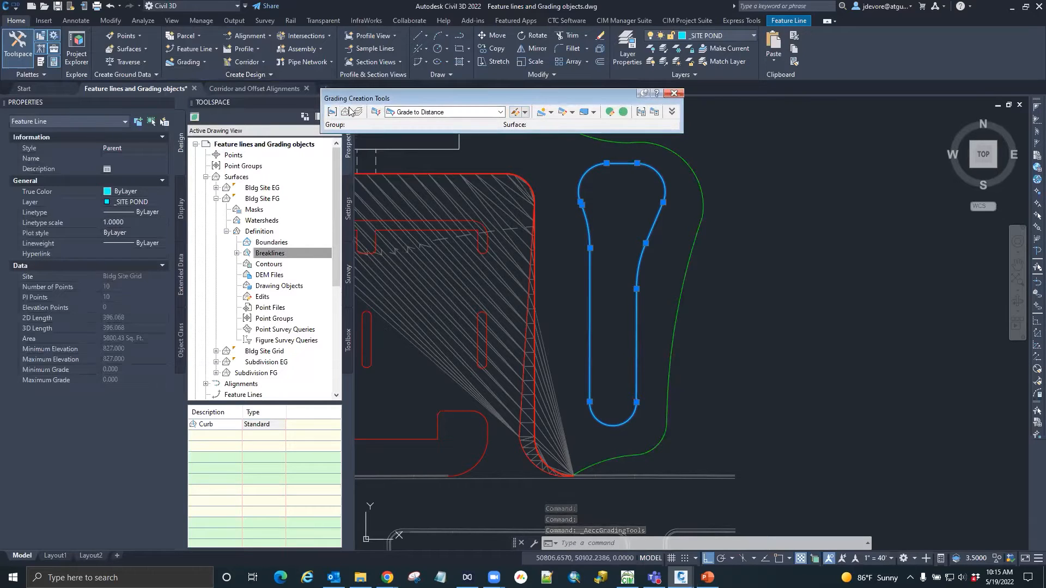
left_click(483, 113)
left_click(452, 133)
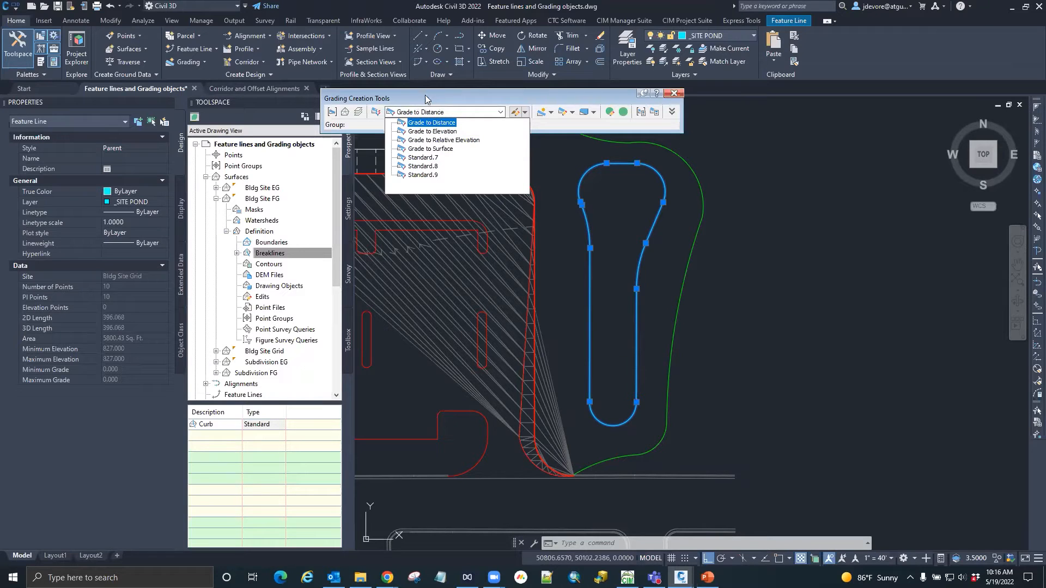
left_click(374, 131)
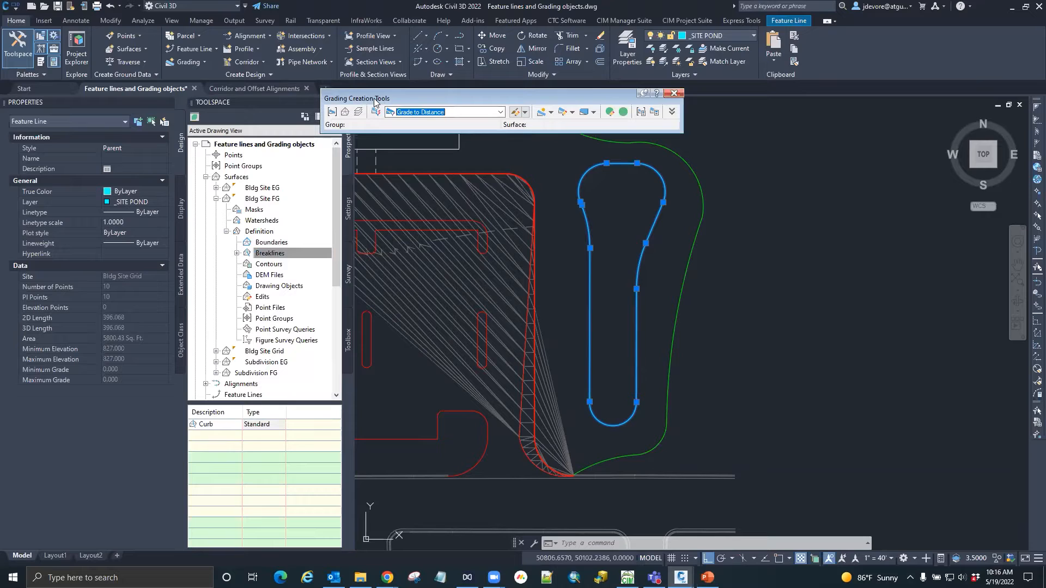
left_click_drag(375, 100, 384, 98)
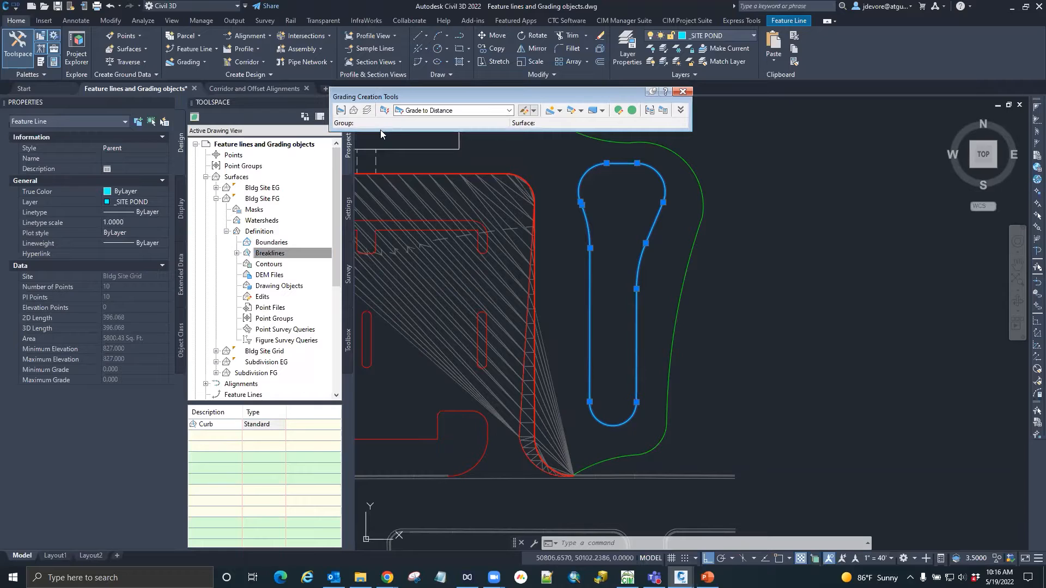
Step: Create a grading group named GG-Pond in the Bldg Site Grid site, without automatic surface creation
left_click(341, 111)
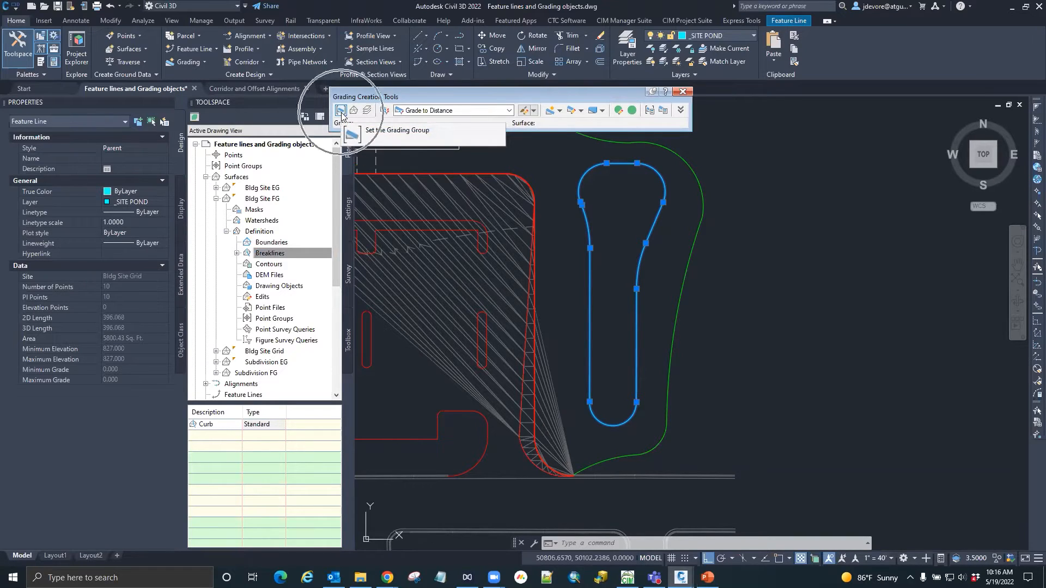
left_click(341, 112)
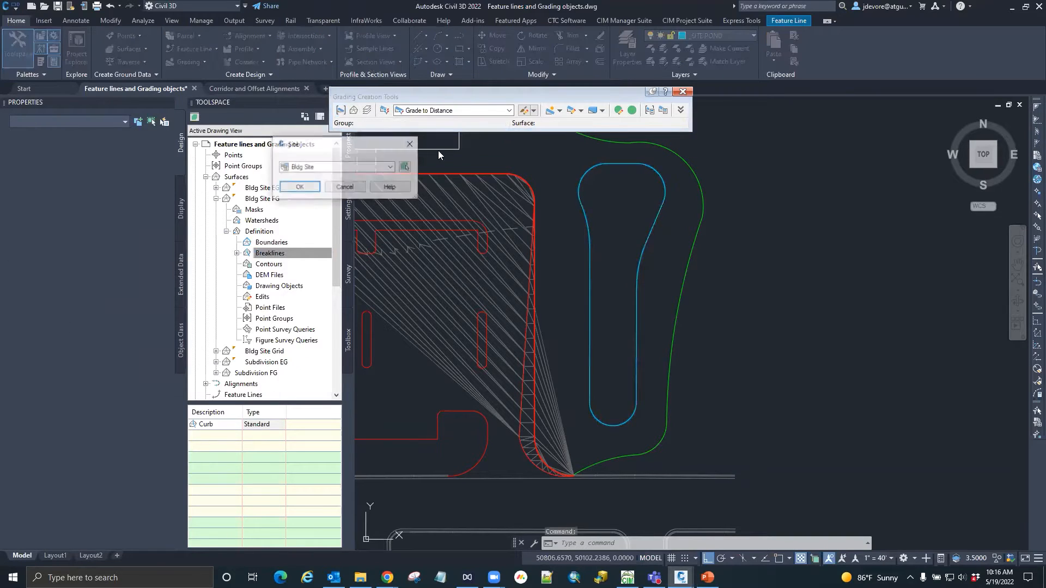
left_click(390, 167)
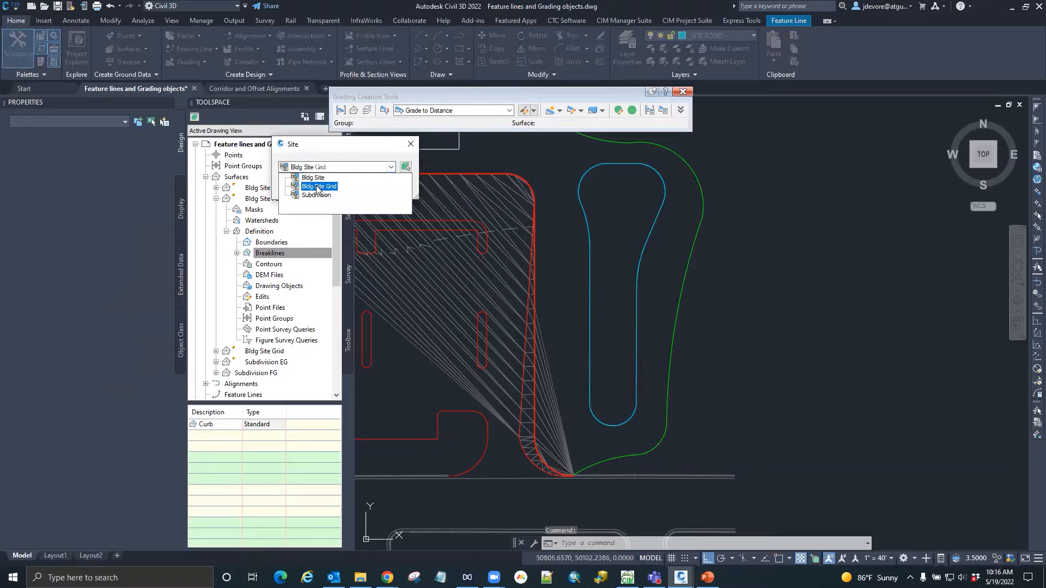
left_click(318, 187)
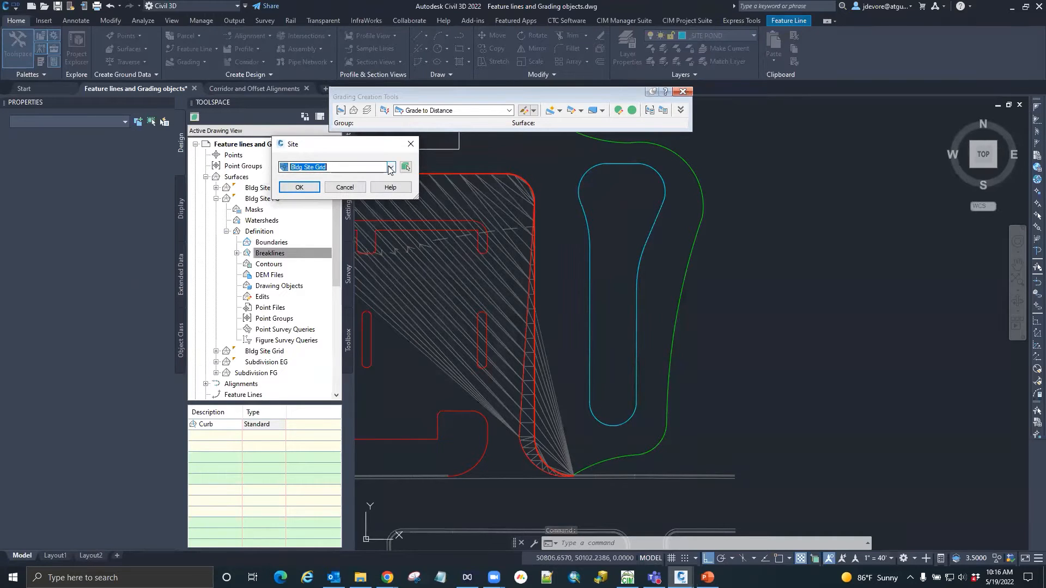
left_click(299, 187)
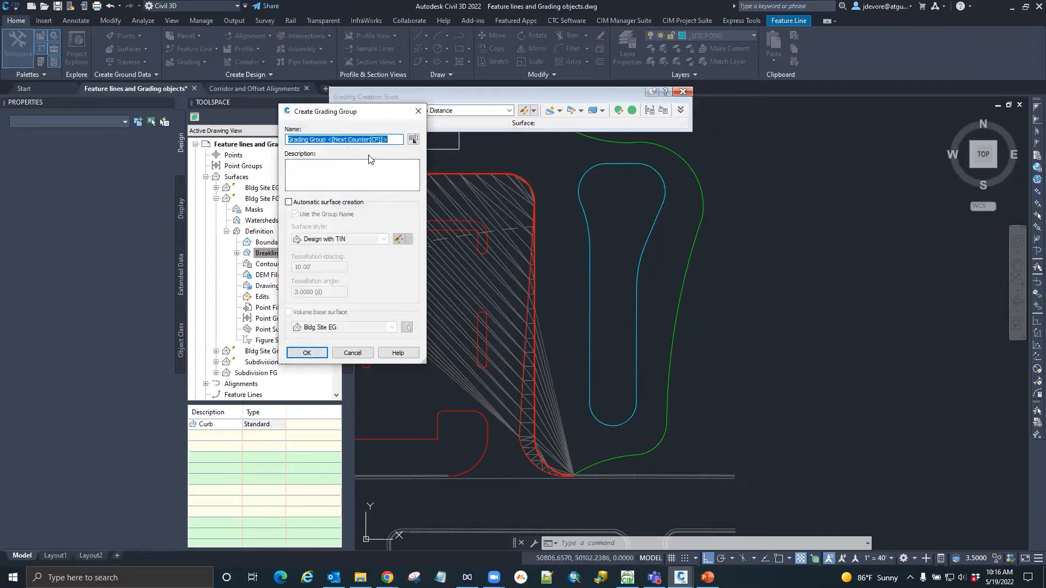
type("GG-Pond")
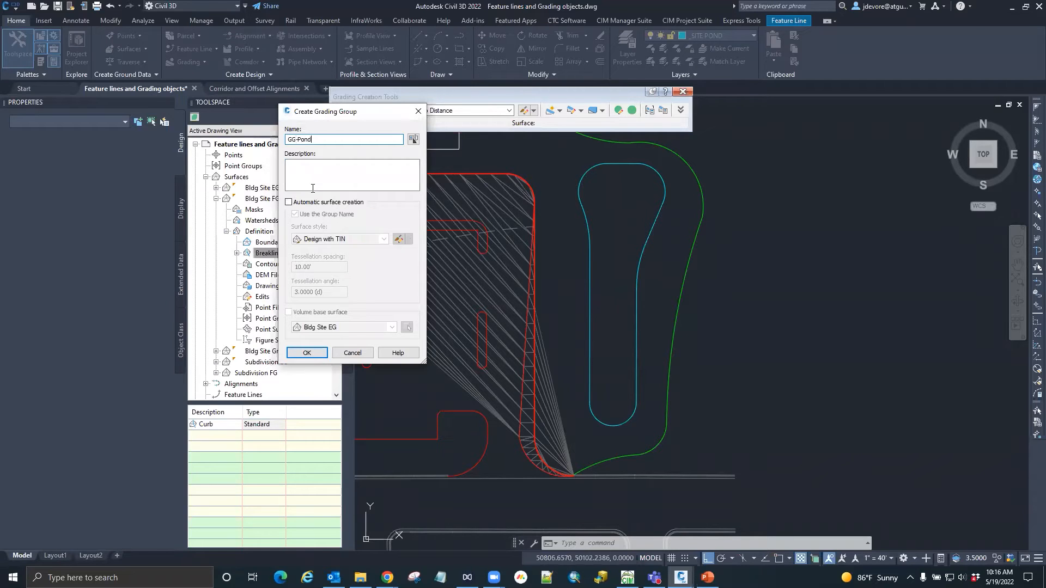
left_click(306, 353)
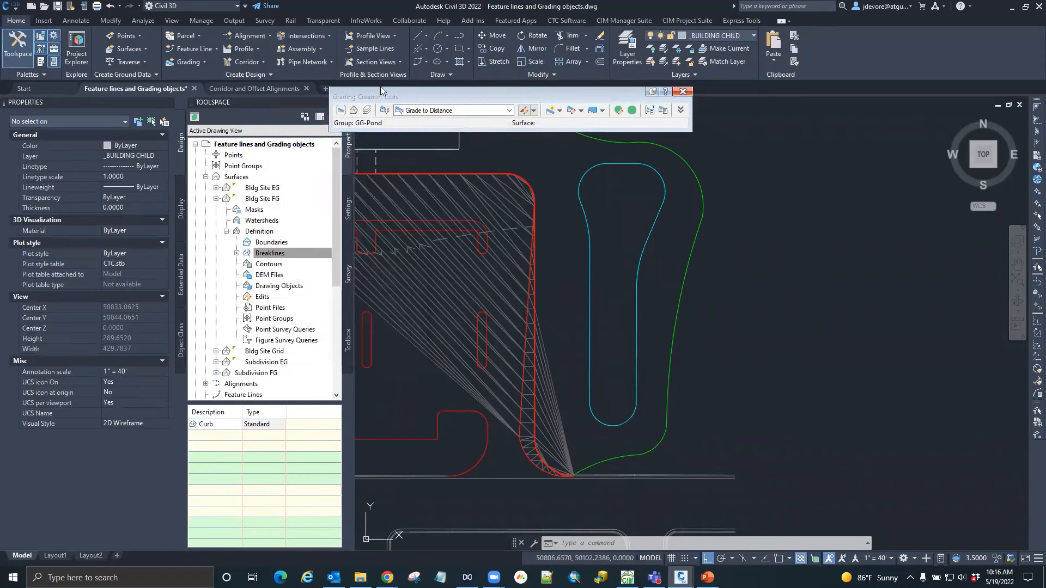
Step: Set Bldg Site EG as the target surface for the GG-Pond grading group
left_click(354, 111)
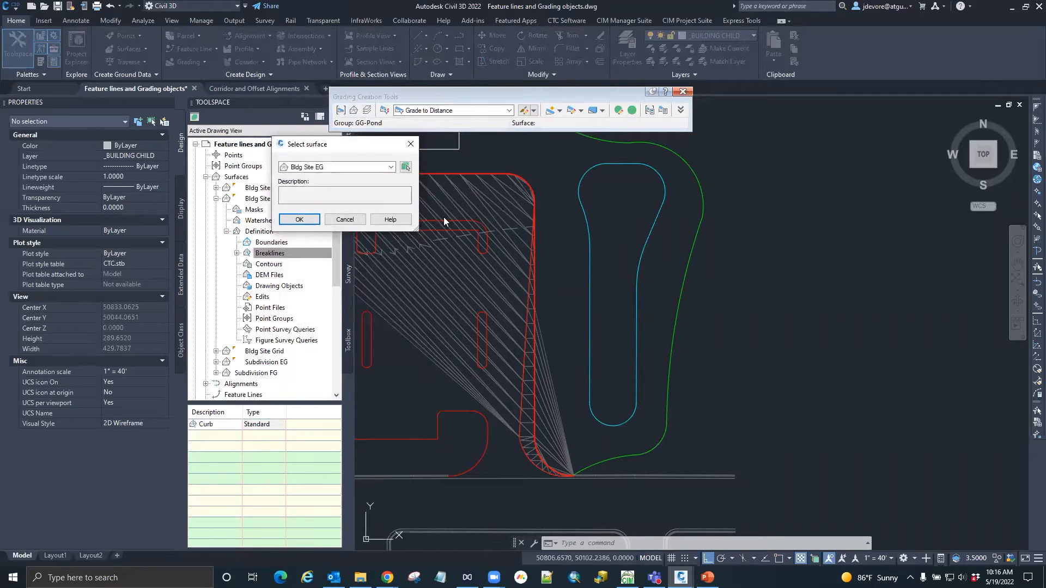
left_click(390, 167)
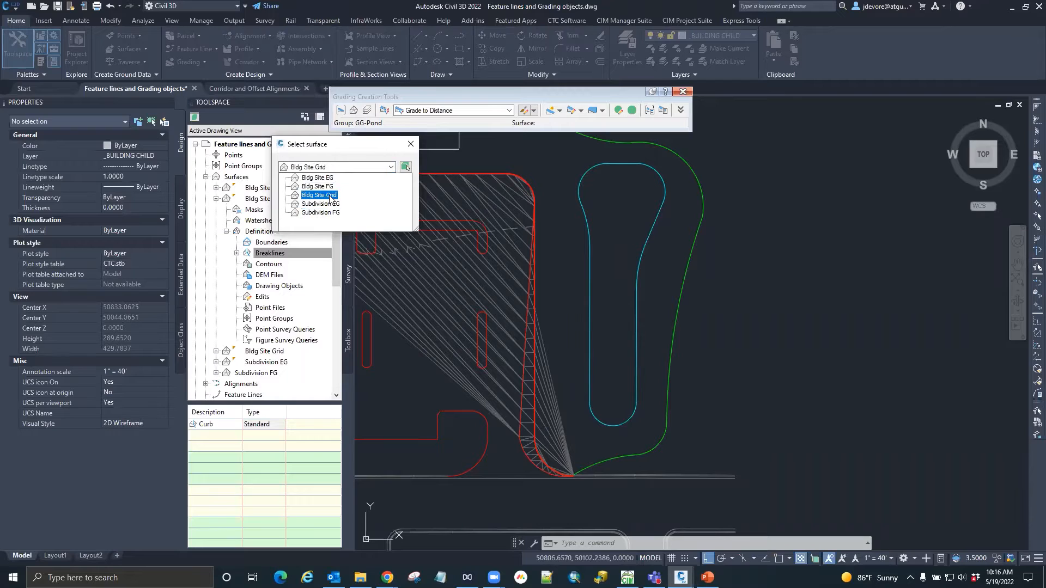
left_click(318, 178)
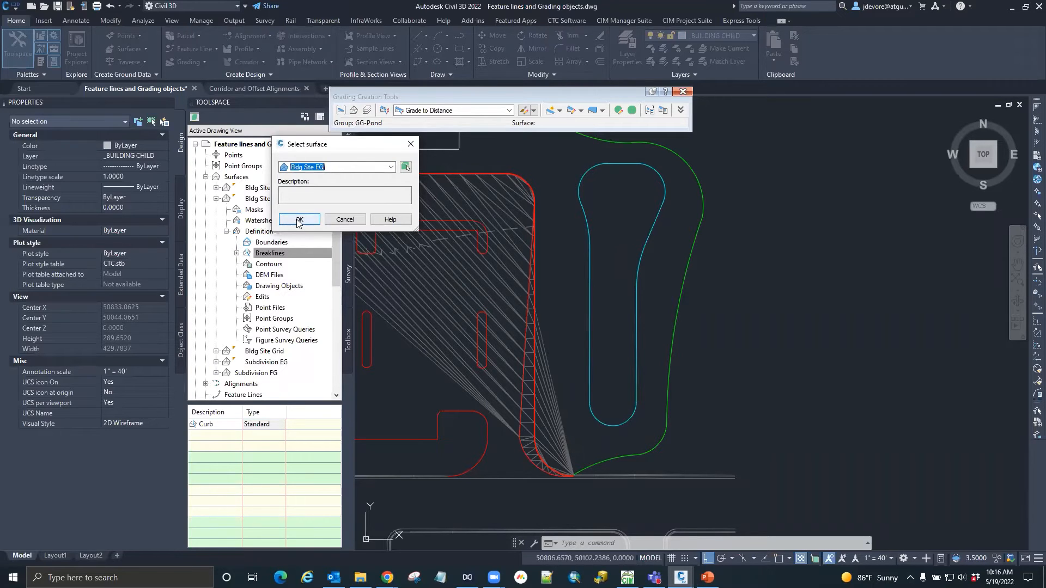
left_click(345, 216)
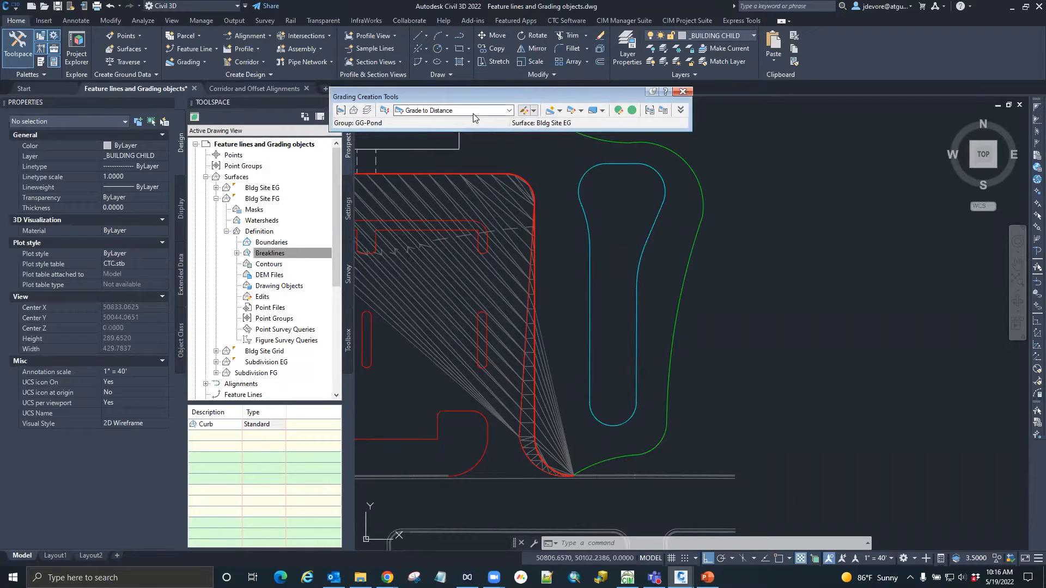
Step: Choose Grade to Relative Elevation as the grading criteria for the pond
left_click(522, 111)
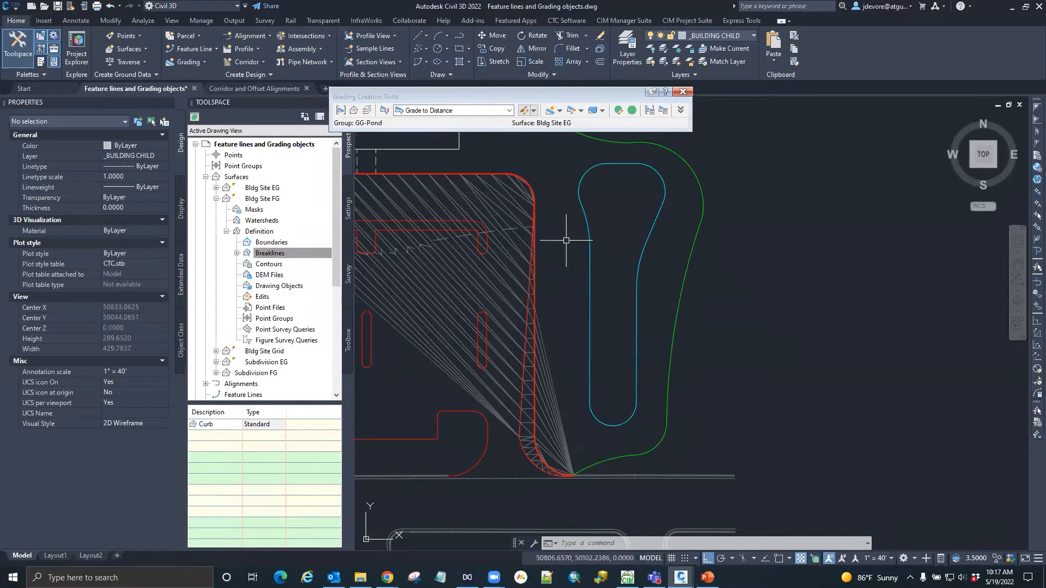
left_click(508, 110)
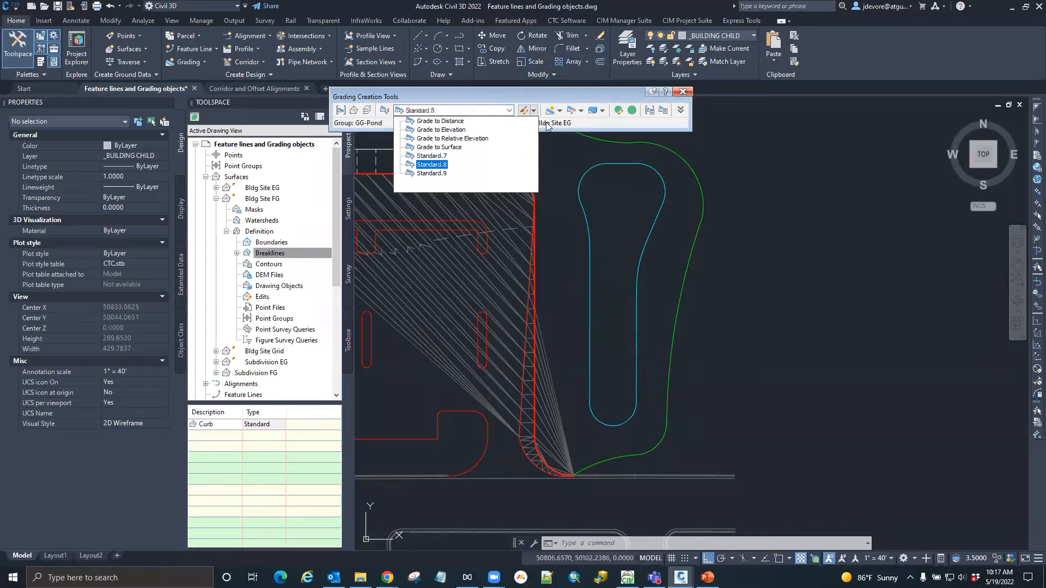
left_click(448, 138)
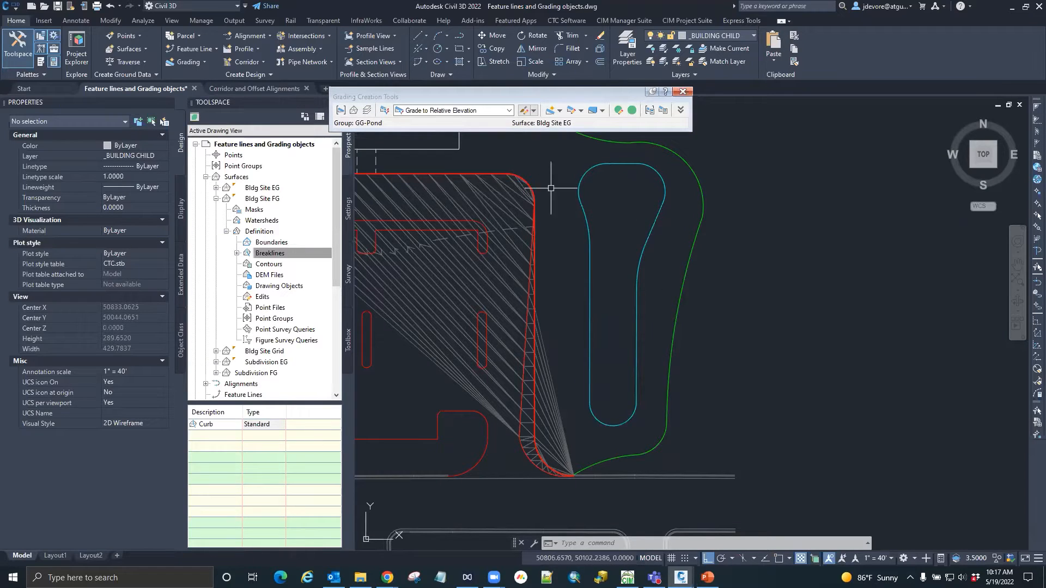
Step: Set the relative elevation of the Grade to Relative Elevation criteria to -3.00' and accept the grading criteria
left_click(525, 113)
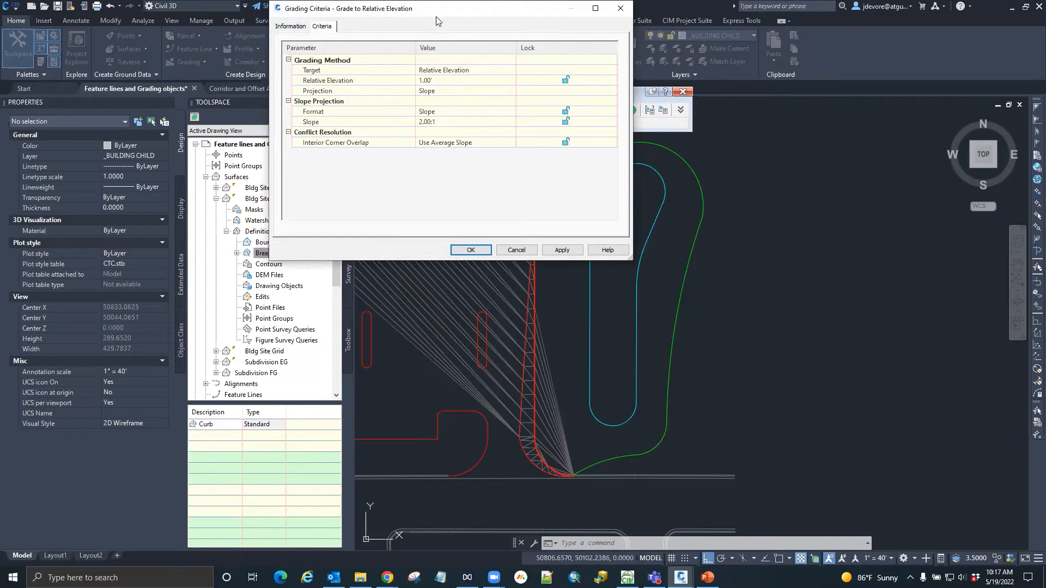
left_click_drag(436, 20, 438, 42)
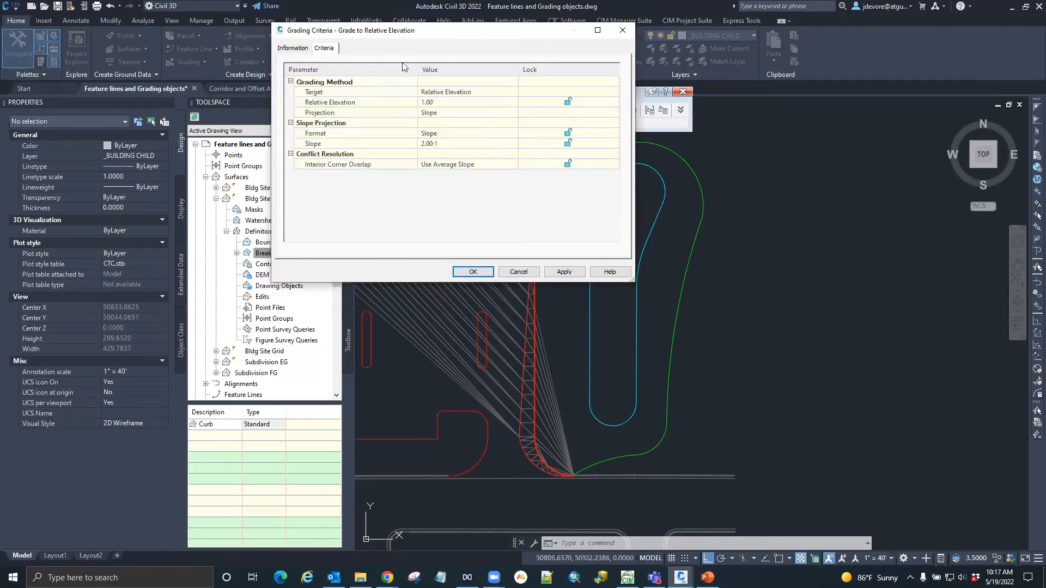
left_click(446, 104)
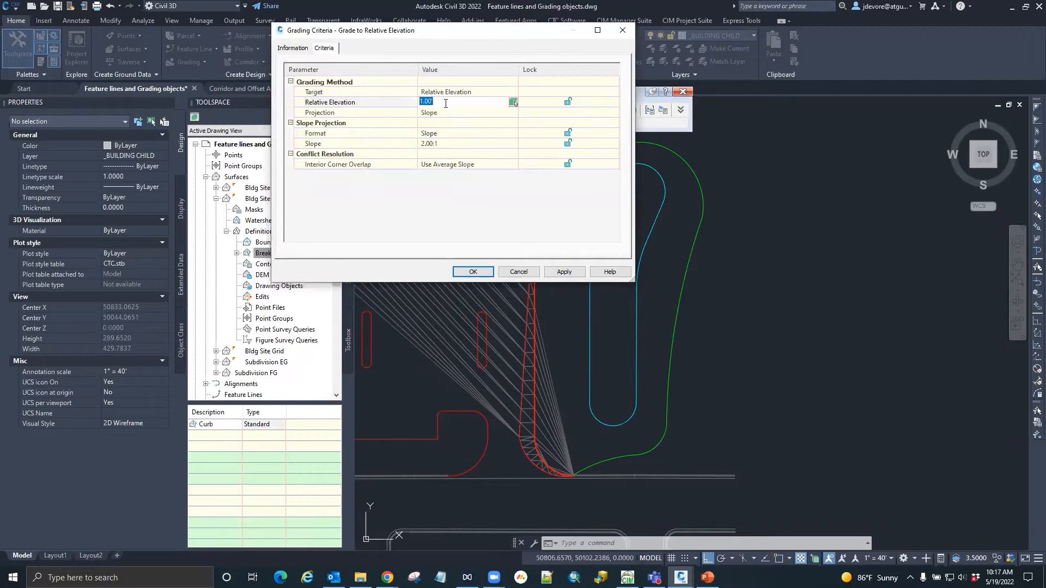
type("-3")
key("Return")
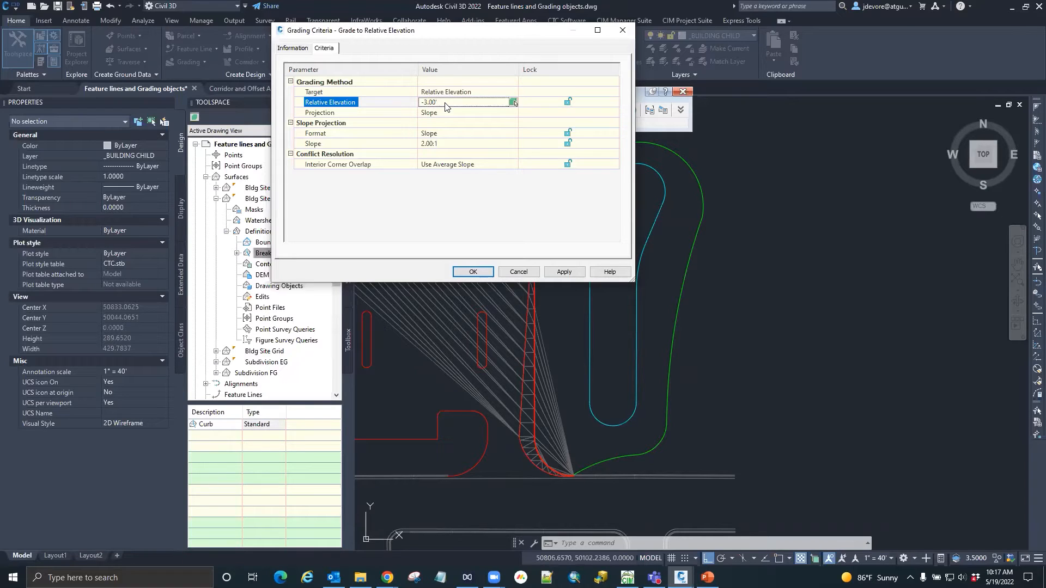
left_click(449, 146)
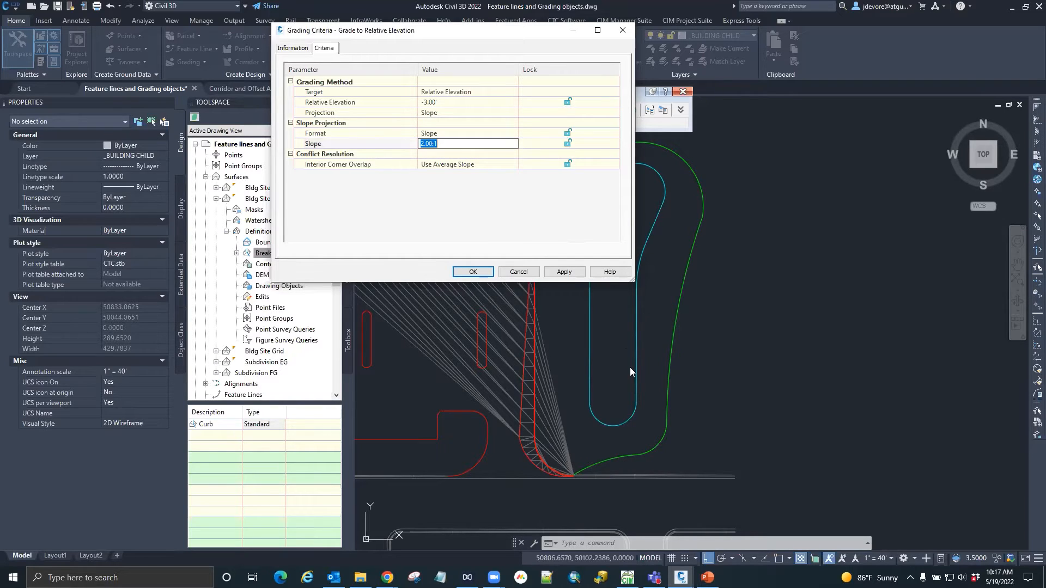
left_click(473, 274)
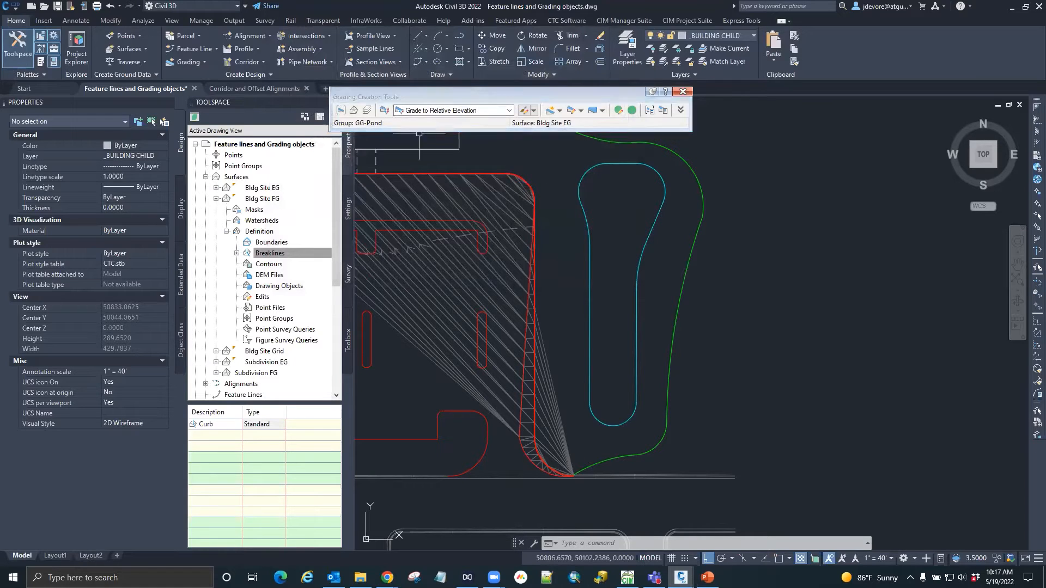
Step: Create a grading inward from the pond outline feature line along its entire length, using relative elevation -3.00' and a 2:1 slope
left_click(560, 111)
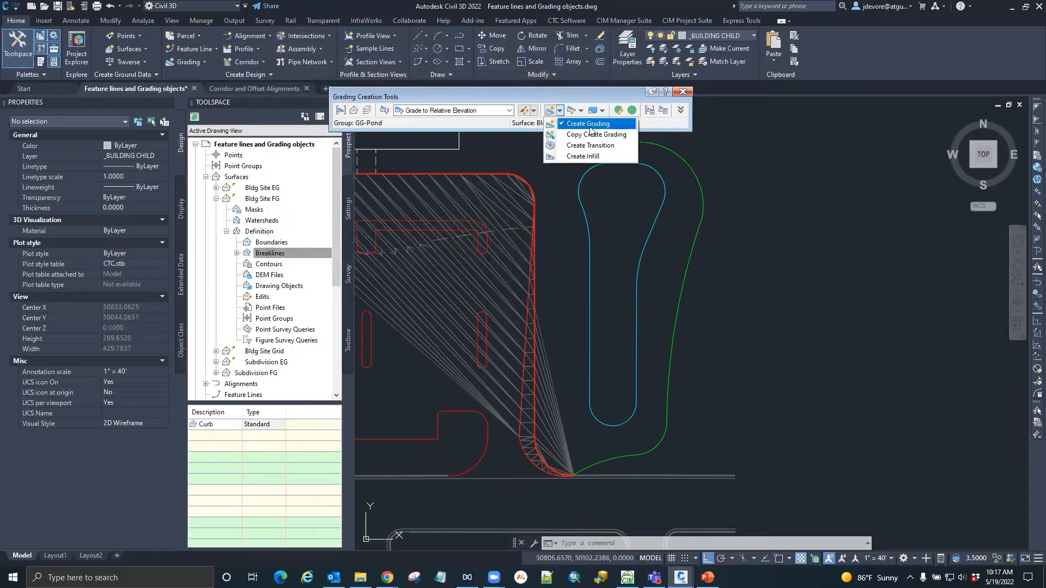
left_click(586, 124)
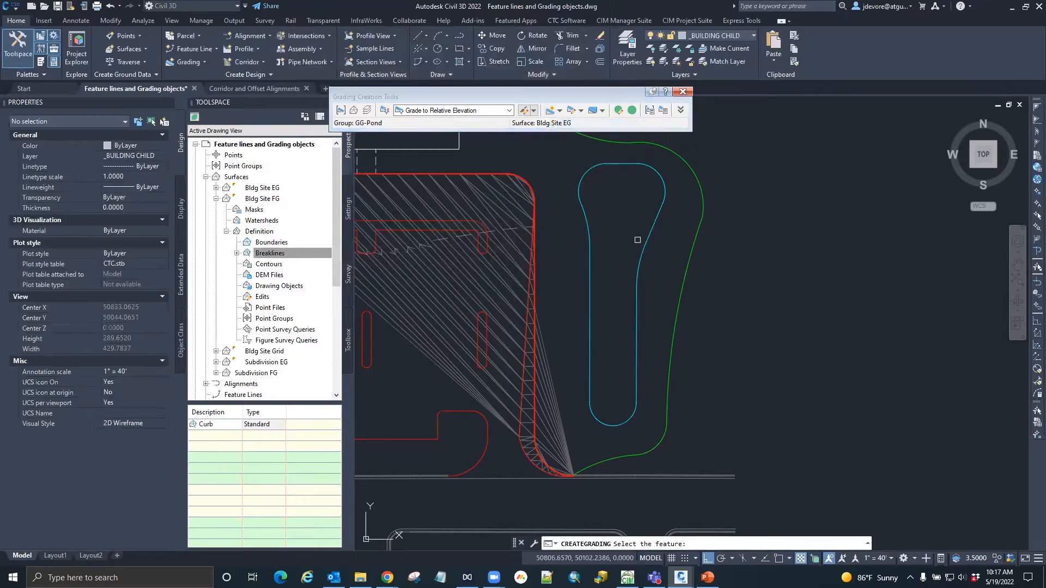
left_click(636, 349)
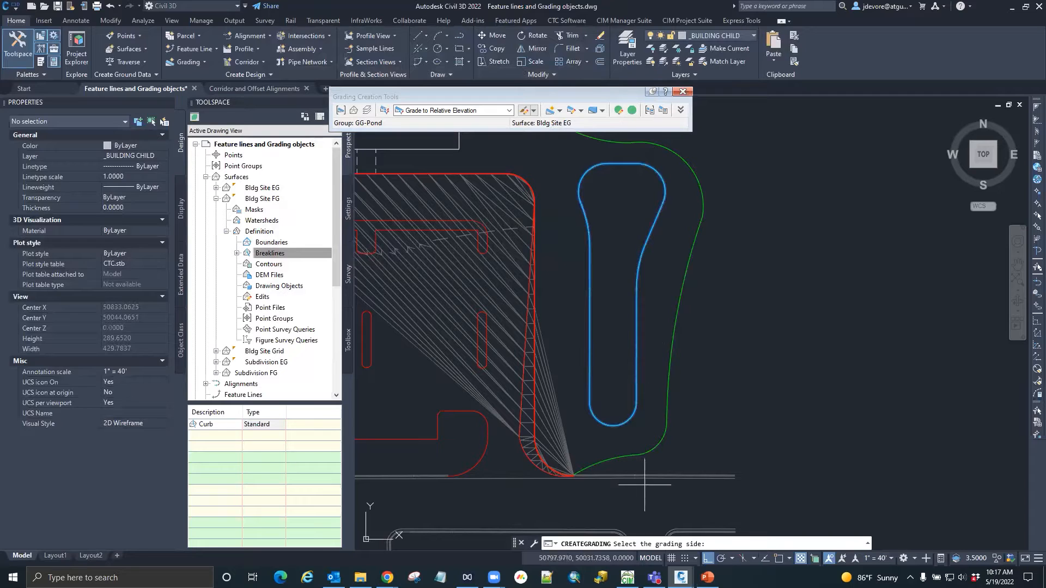
left_click(622, 290)
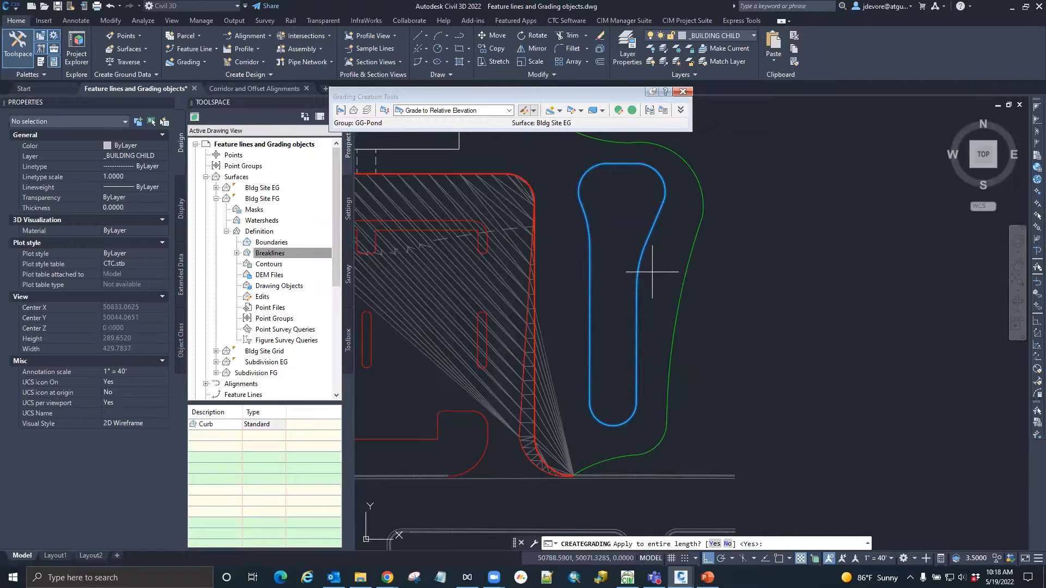
key("Return")
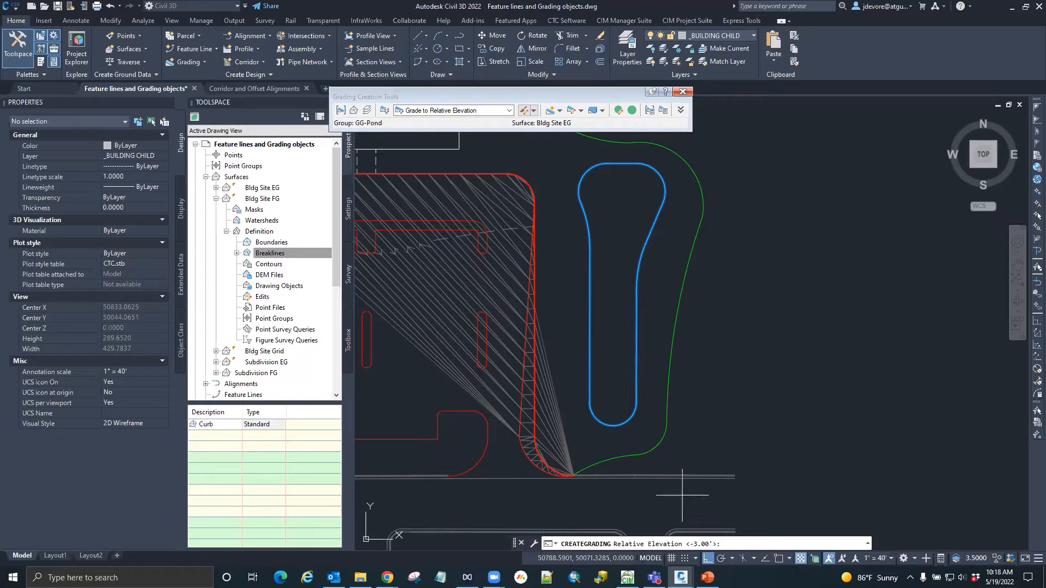
key("Return")
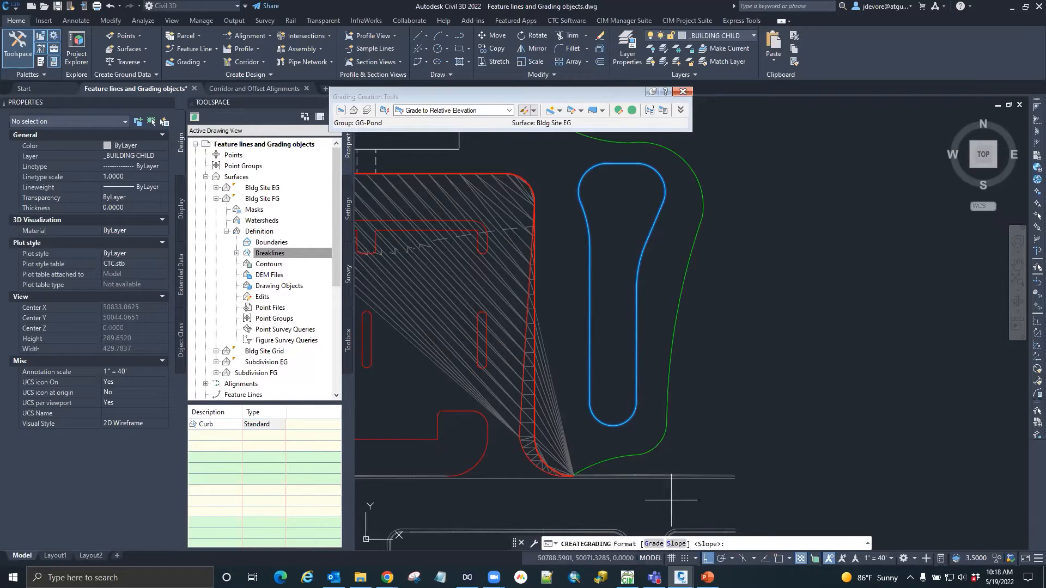
key("Return")
key("Return")
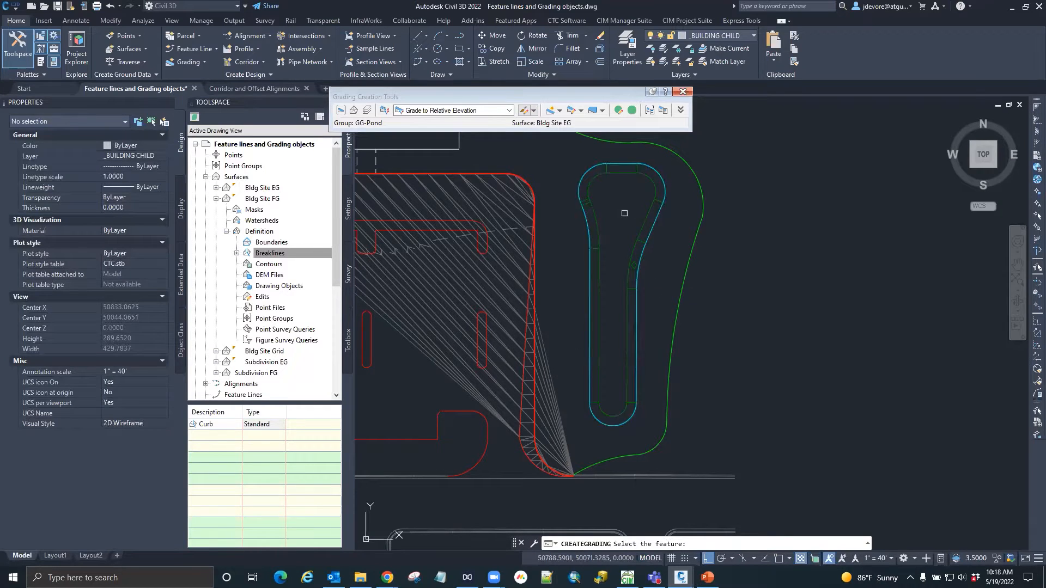
Step: Switch the grading criteria to Grade to Distance with a distance of 2.00' and a slope of 20:1
left_click(510, 111)
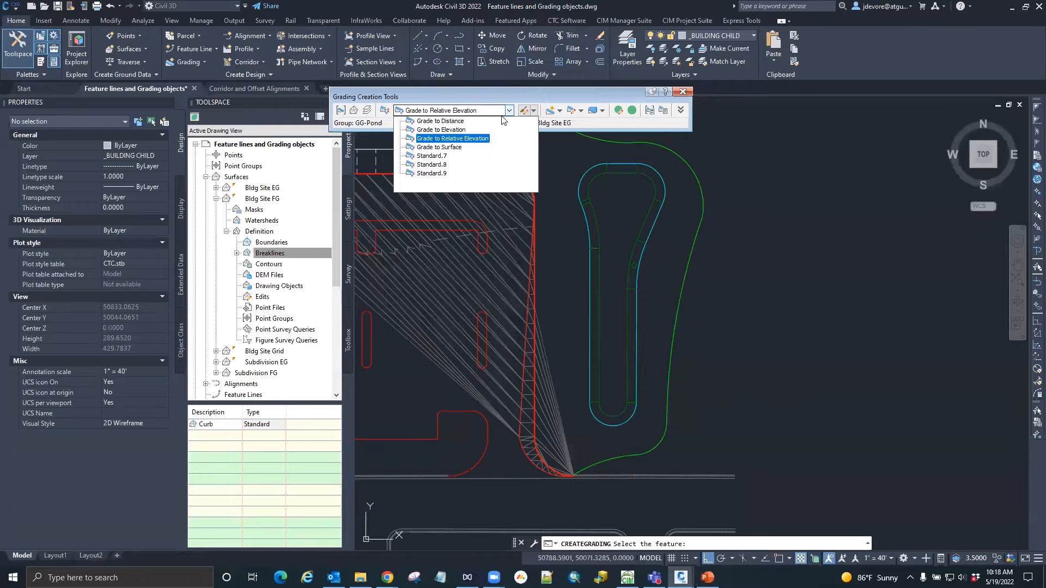
left_click(443, 121)
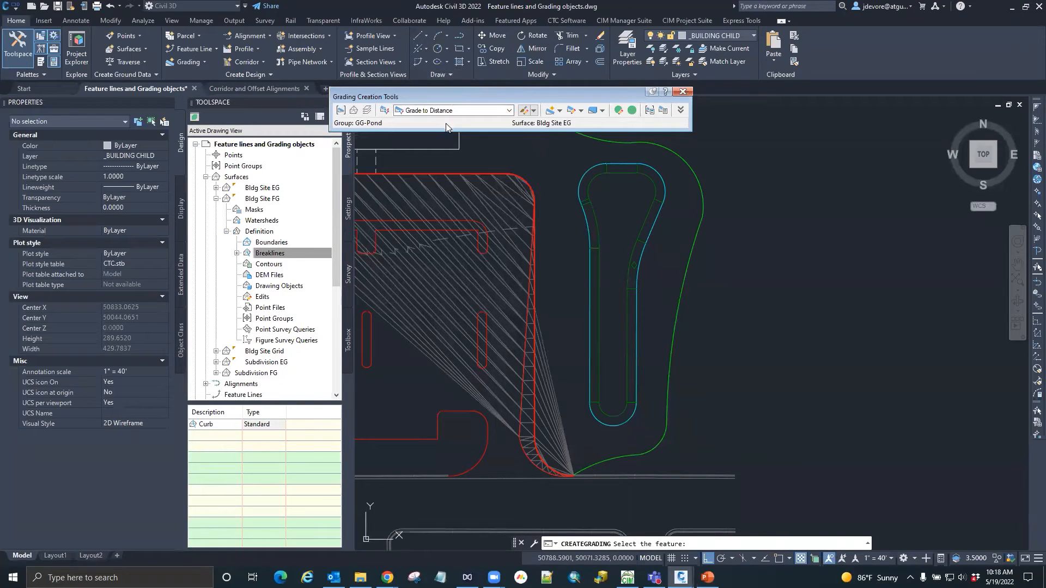
left_click(524, 111)
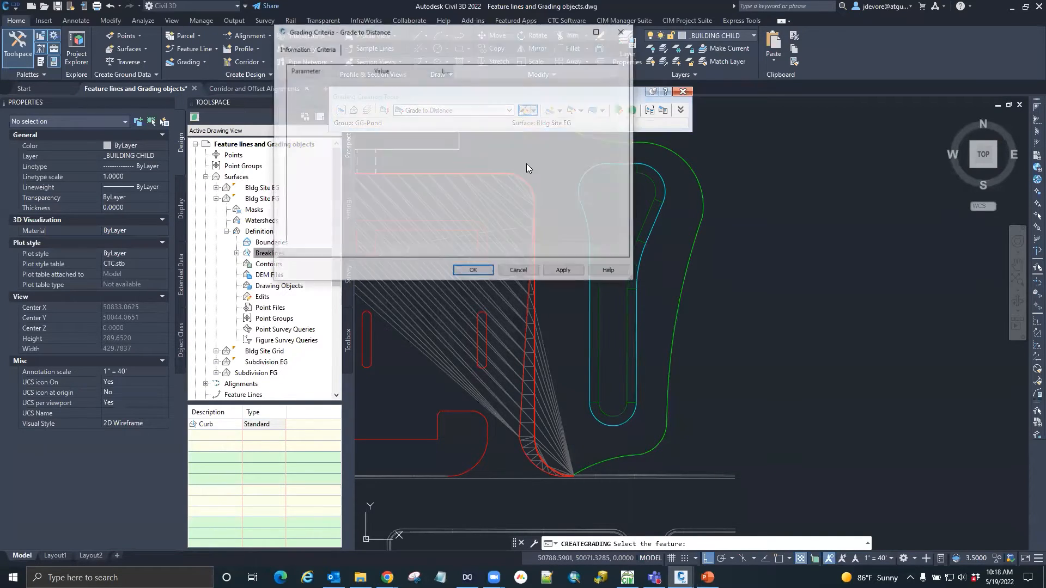
left_click(442, 102)
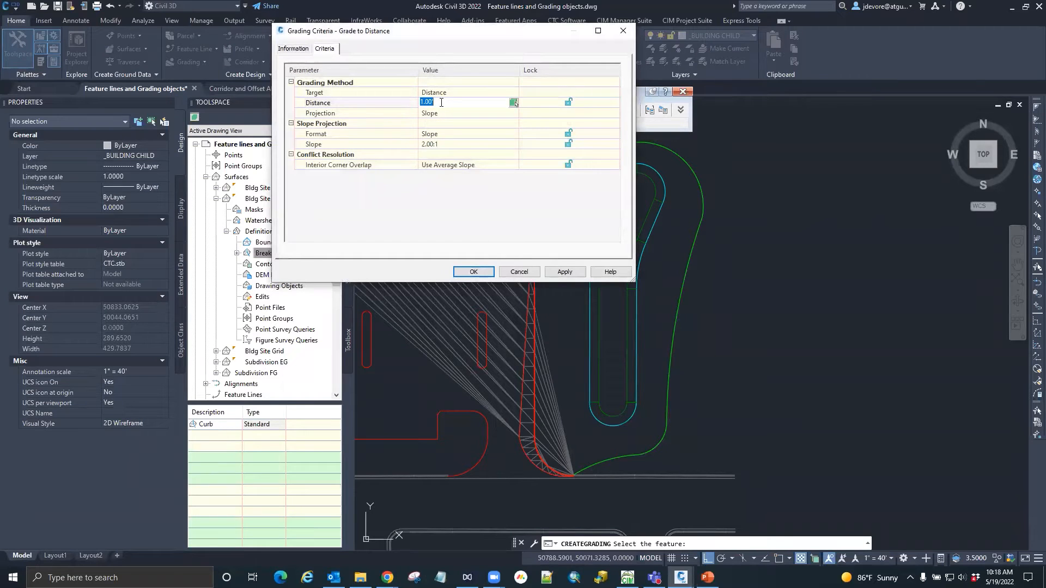
type("2")
key("Return")
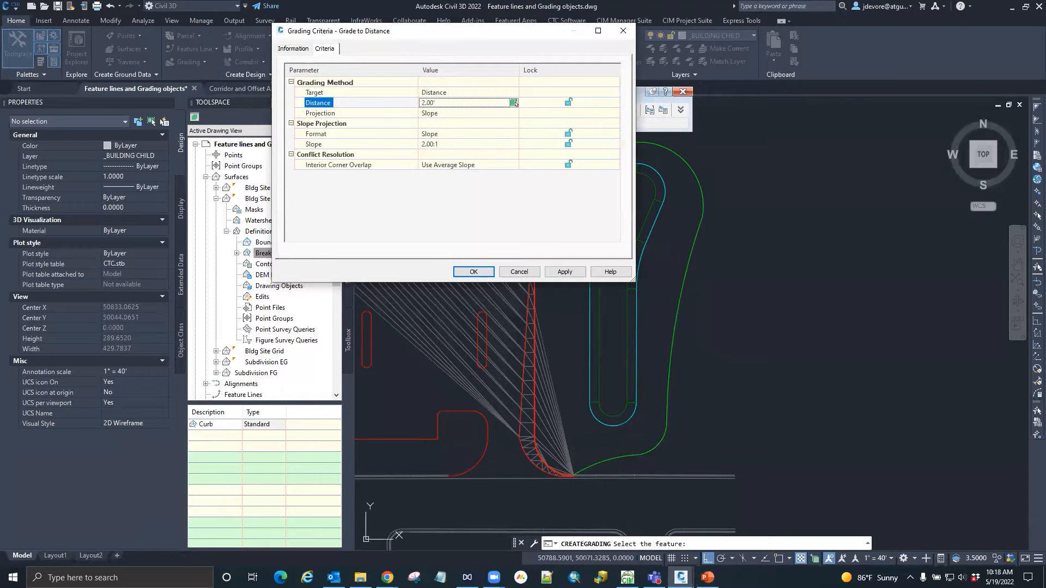
left_click(448, 144)
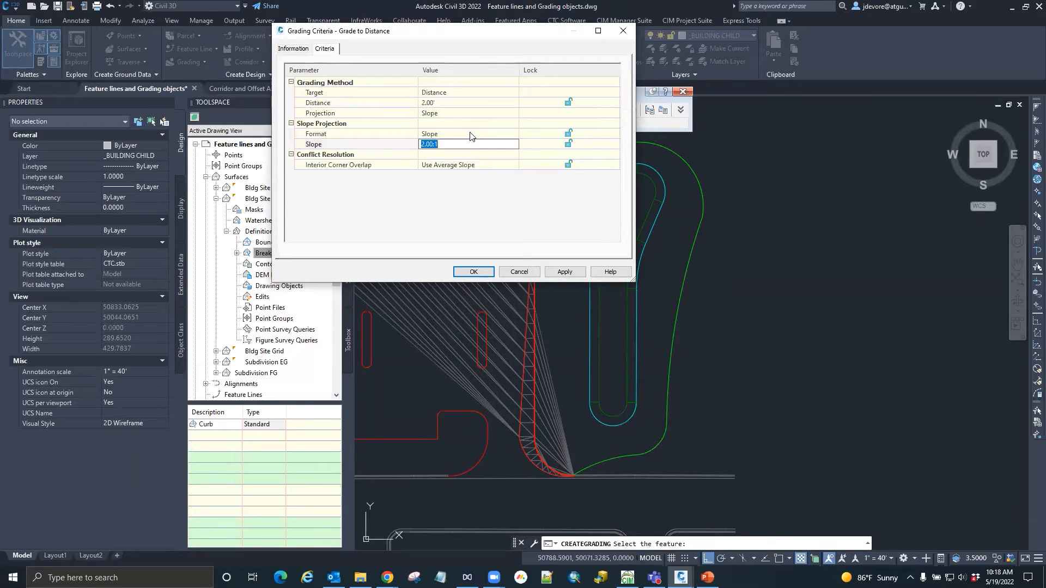
type("20")
key("Return")
left_click(474, 272)
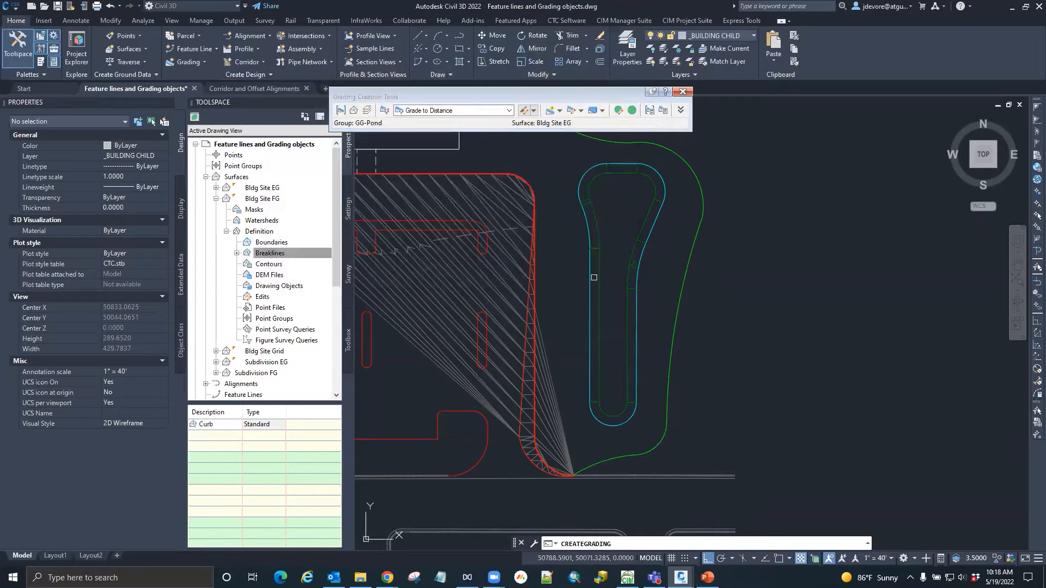
Step: Create a 2.00' wide bench grading inward from the pond's inner grading line along its entire length, keeping the slope format
left_click(637, 302)
left_click(610, 302)
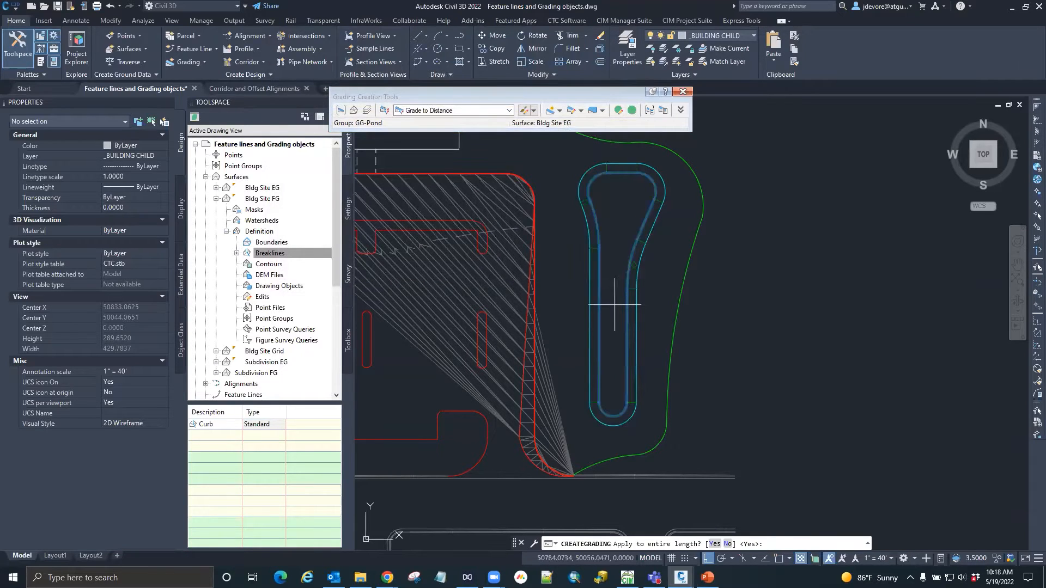
key("Return")
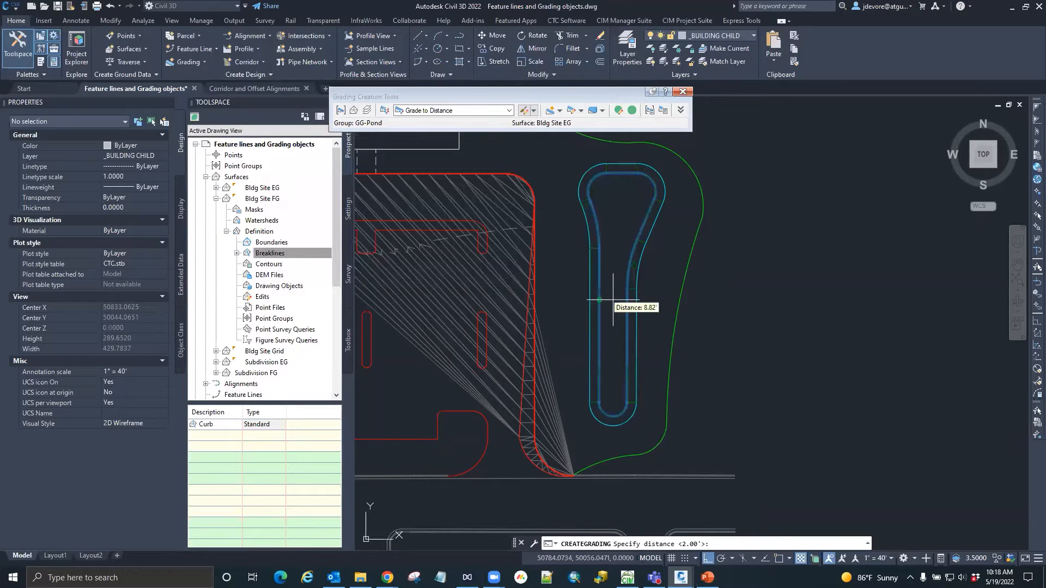
key("Return")
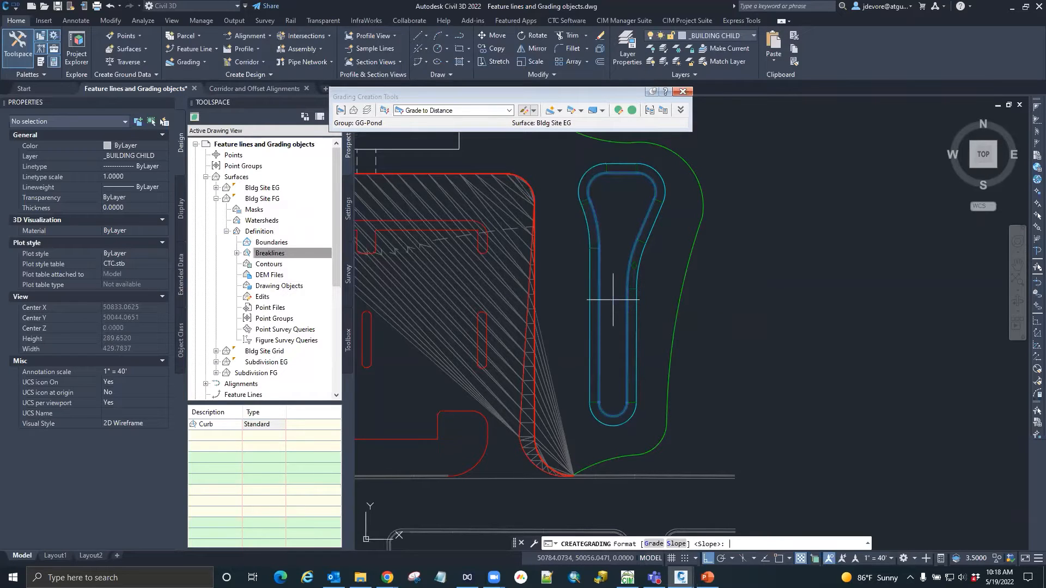
key("Return")
key("Return")
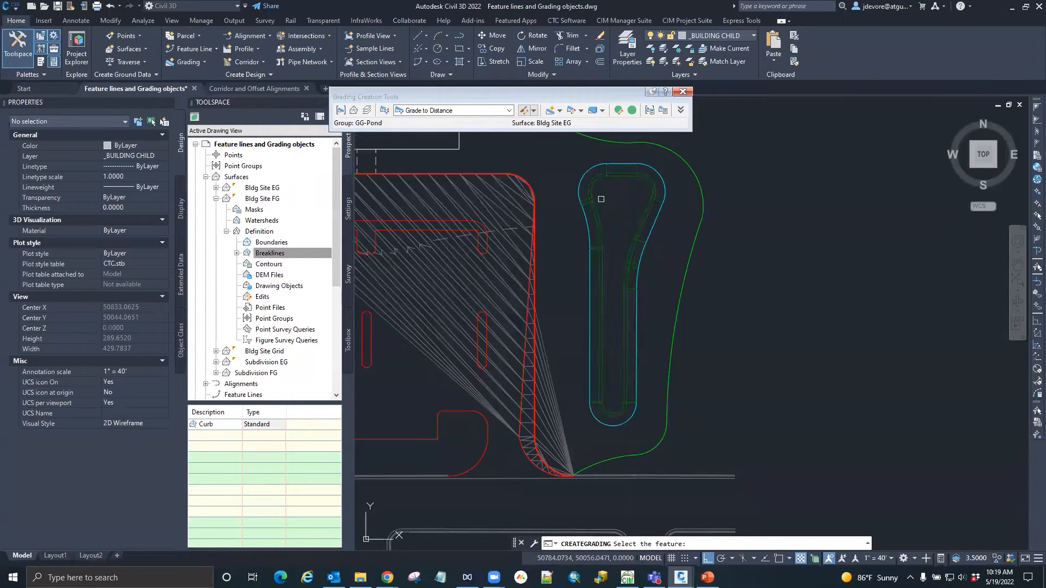
scroll(619, 291, "up", 2)
scroll(569, 316, "down", 3)
scroll(584, 271, "up", 3)
scroll(571, 268, "down", 2)
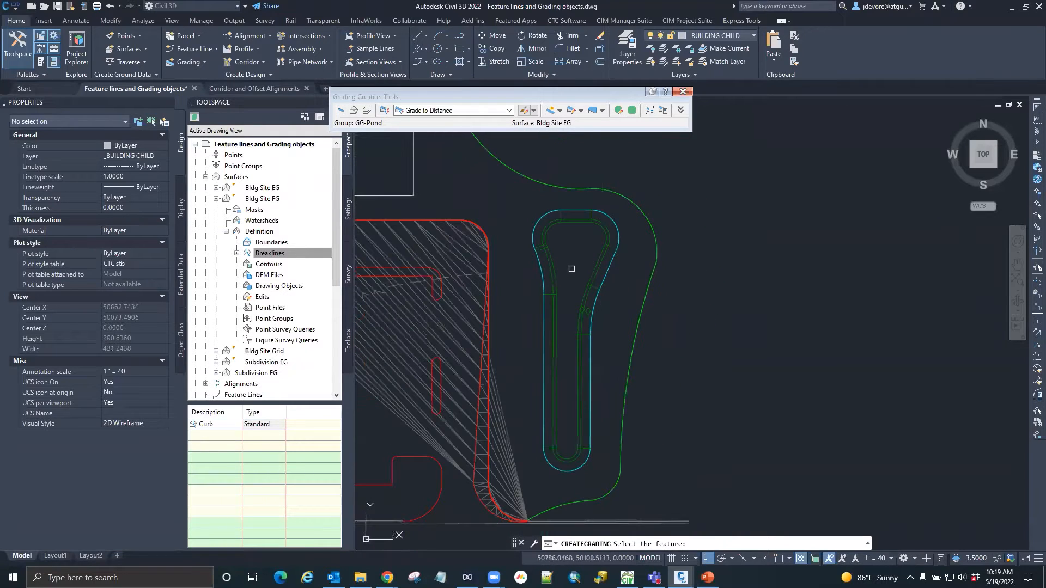
Step: Switch the grading criteria to Grade to Relative Elevation with a relative elevation of -4.00' and a slope of 1:1
mouse_move(569, 299)
left_click(507, 111)
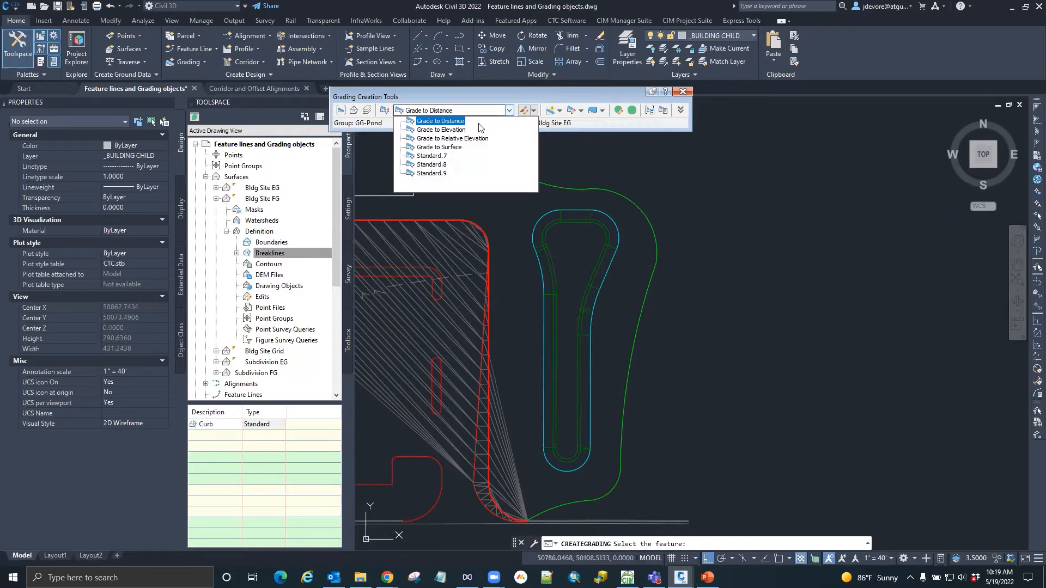
left_click(446, 139)
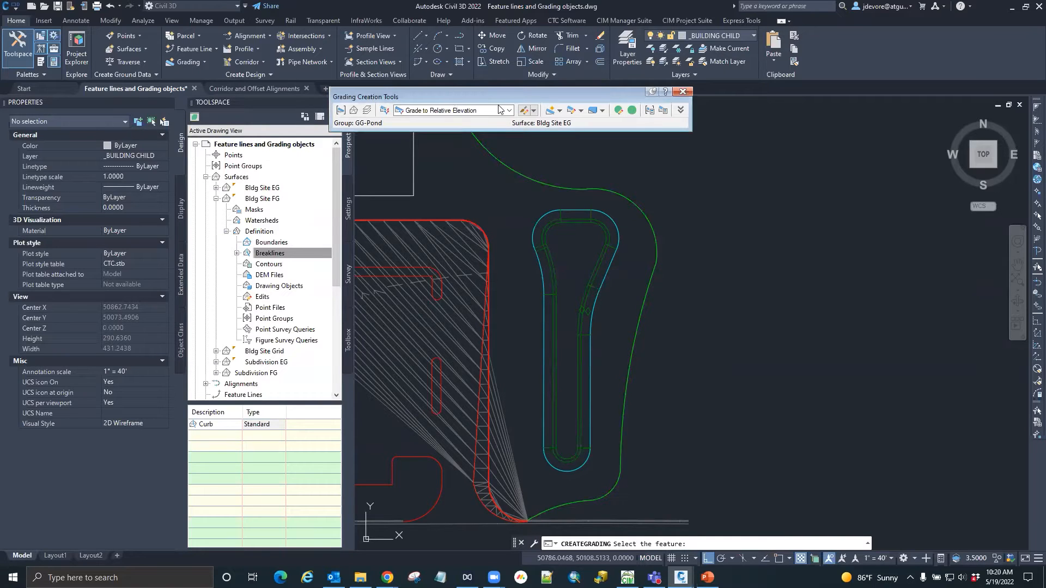
left_click(529, 112)
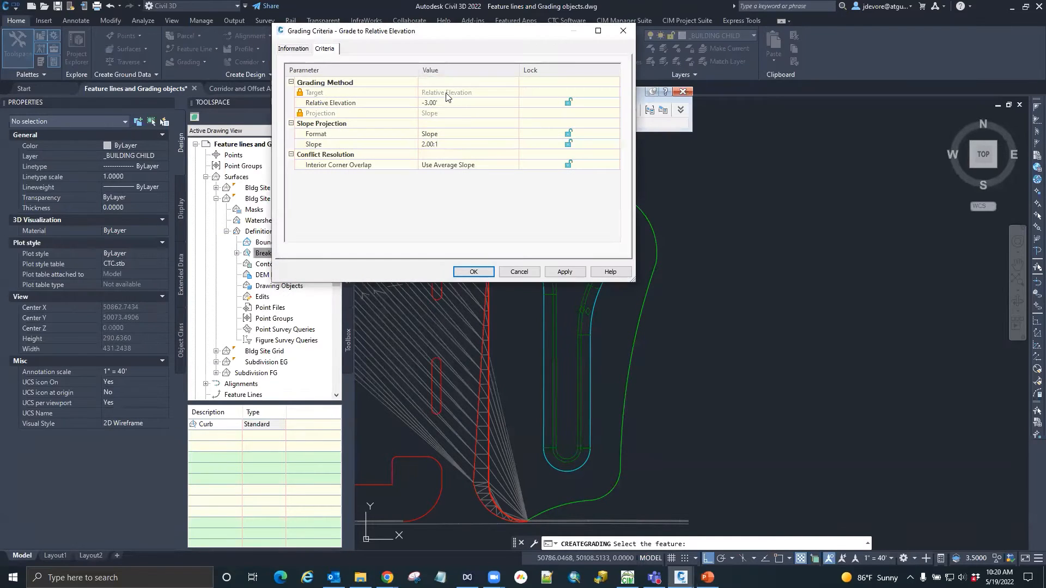
left_click(455, 101)
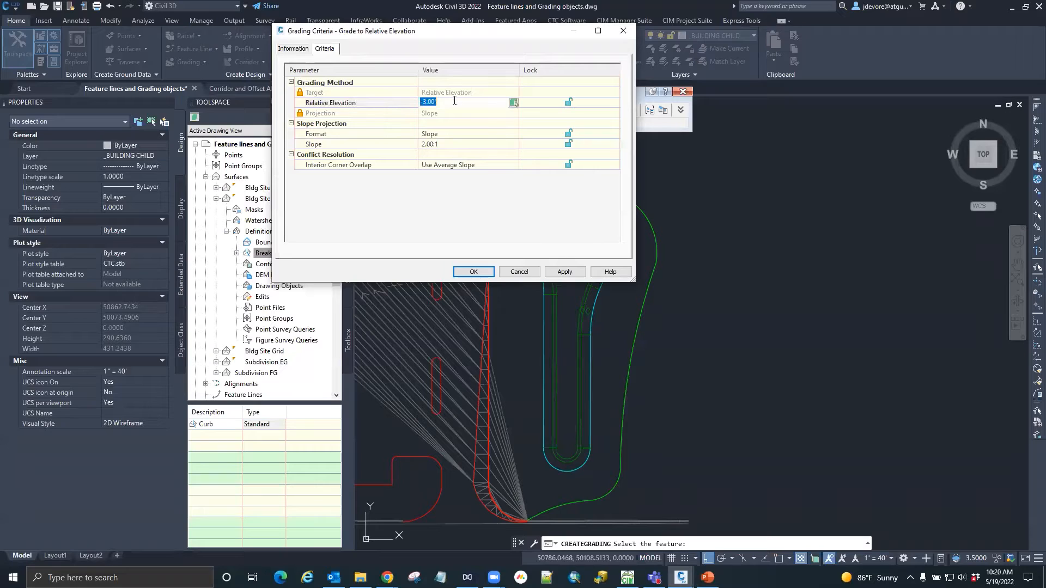
type("-4")
key("Return")
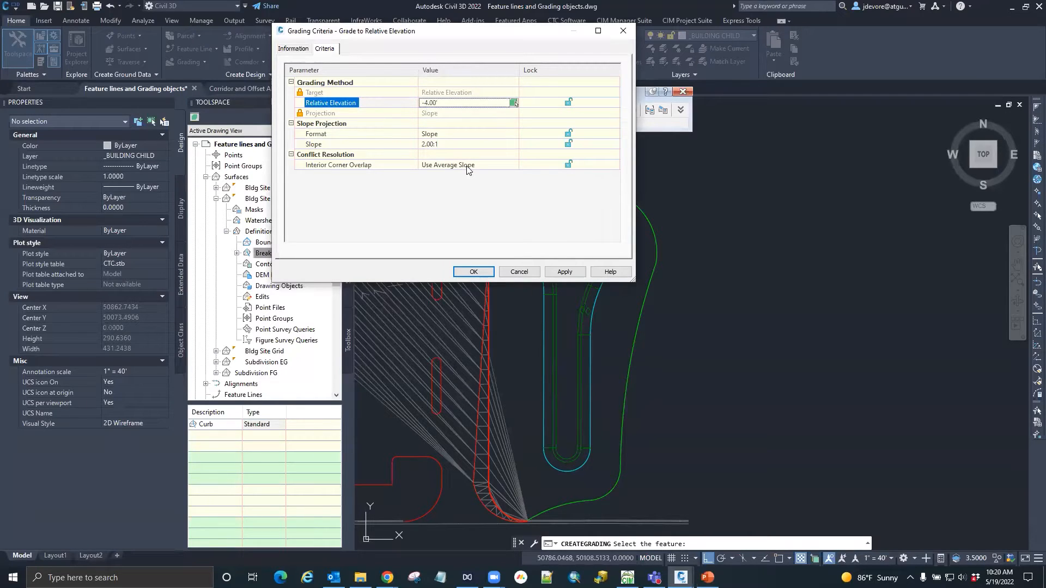
left_click(451, 144)
type("1")
key("Return")
left_click(474, 272)
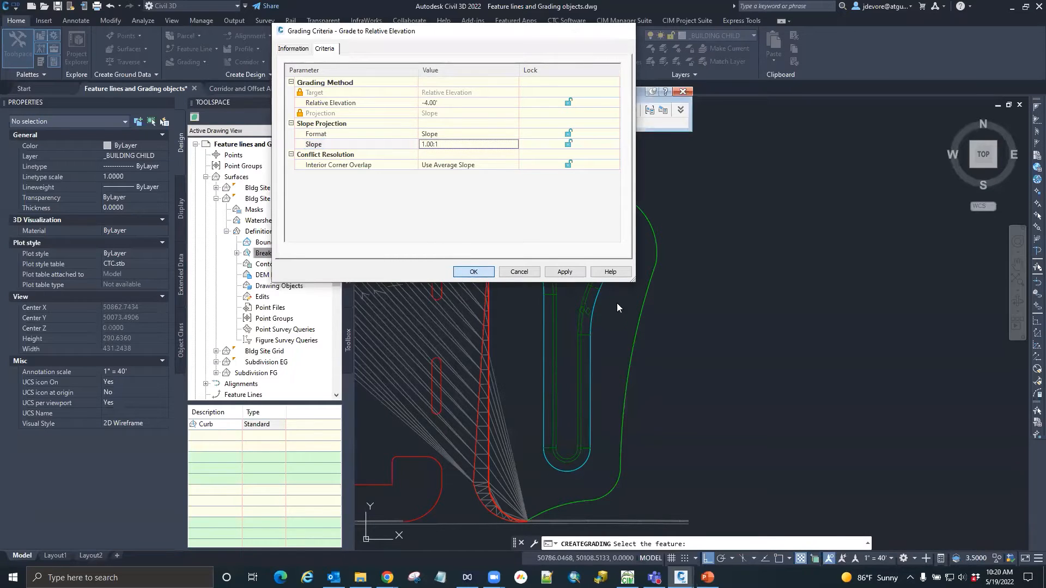
Step: Create a grading from the bench's inner edge along its entire length, down to relative elevation -4.00' at 1:1
scroll(576, 355, "up", 5)
left_click(575, 355)
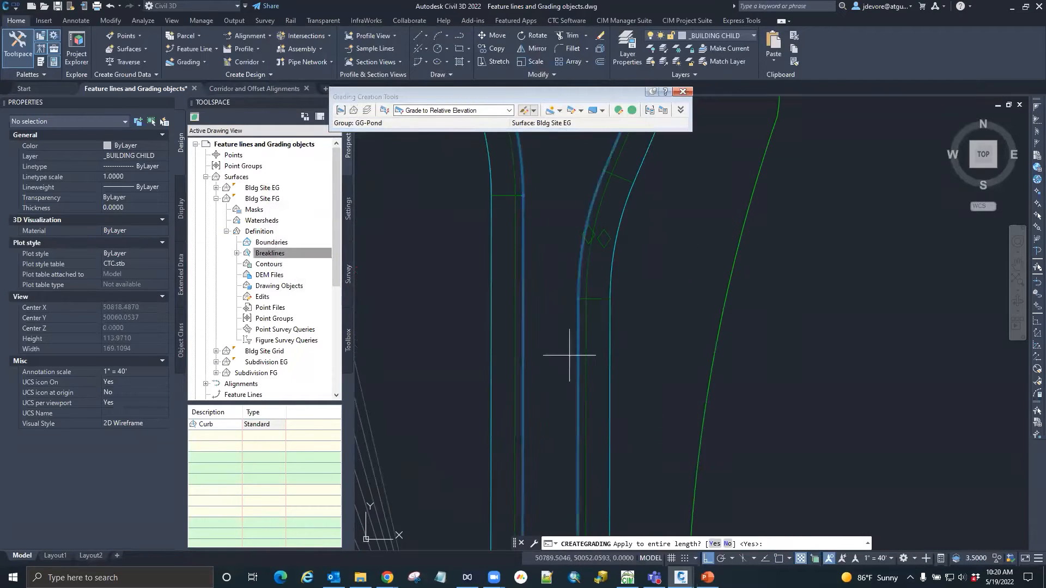
key("Return")
key("Return")
key("Return")
key("Return")
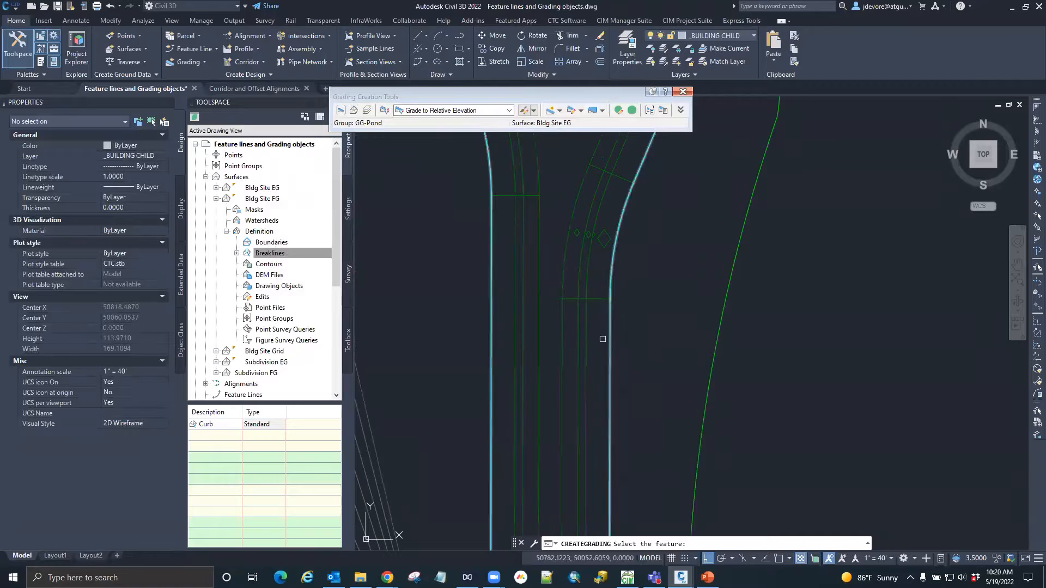
scroll(557, 345, "down", 6)
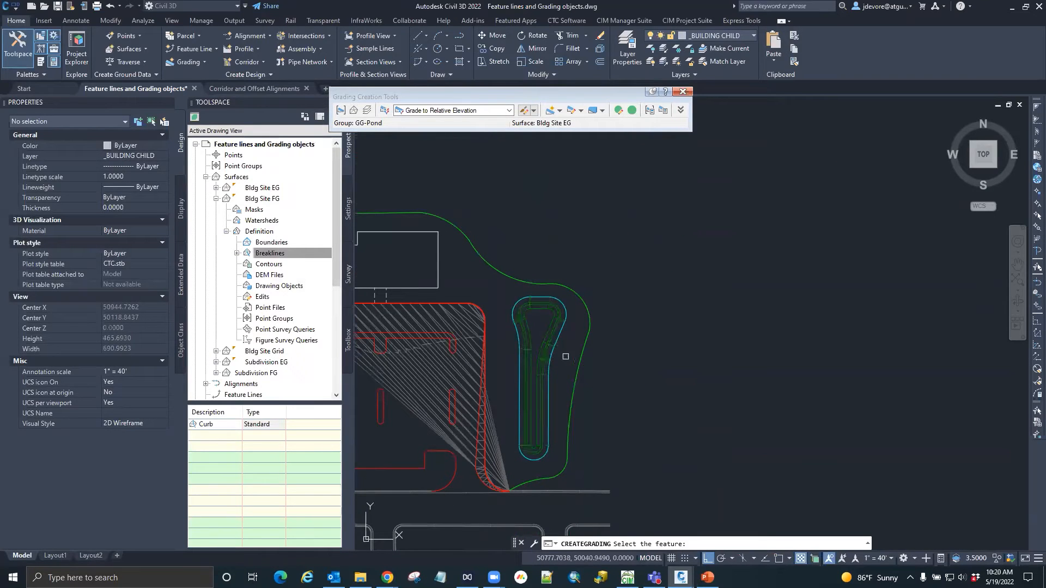
key("Escape")
Step: Examine the pond outline and its gradings in the Object Viewer, then close the viewer
scroll(546, 350, "up", 4)
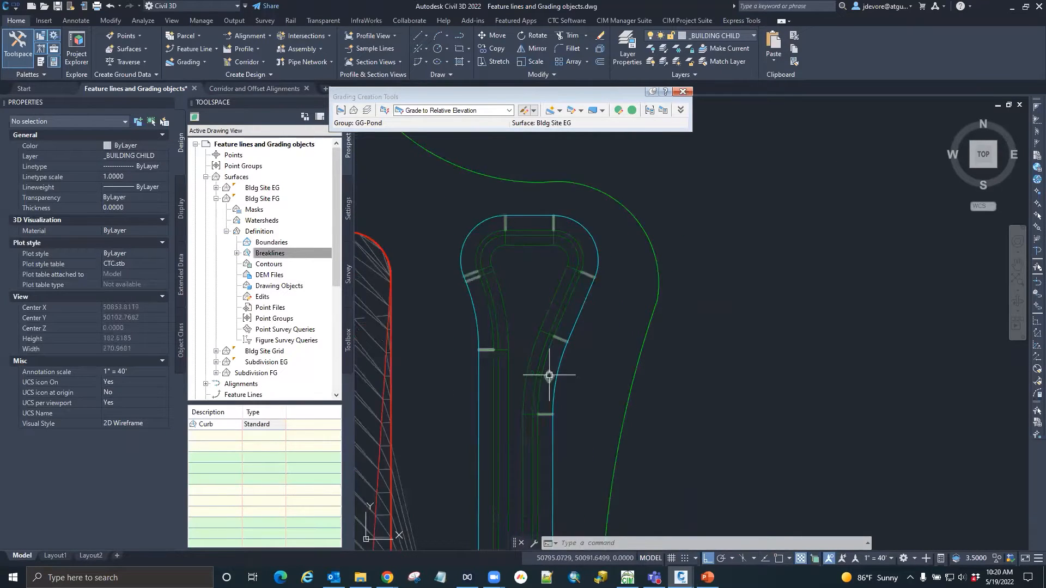
scroll(550, 372, "down", 4)
left_click(510, 307)
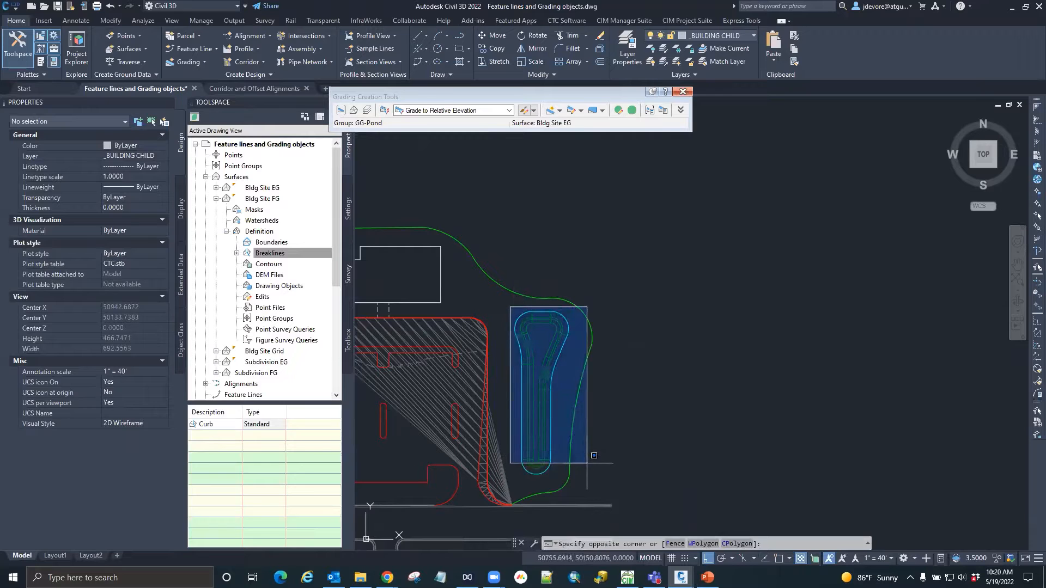
left_click(599, 475)
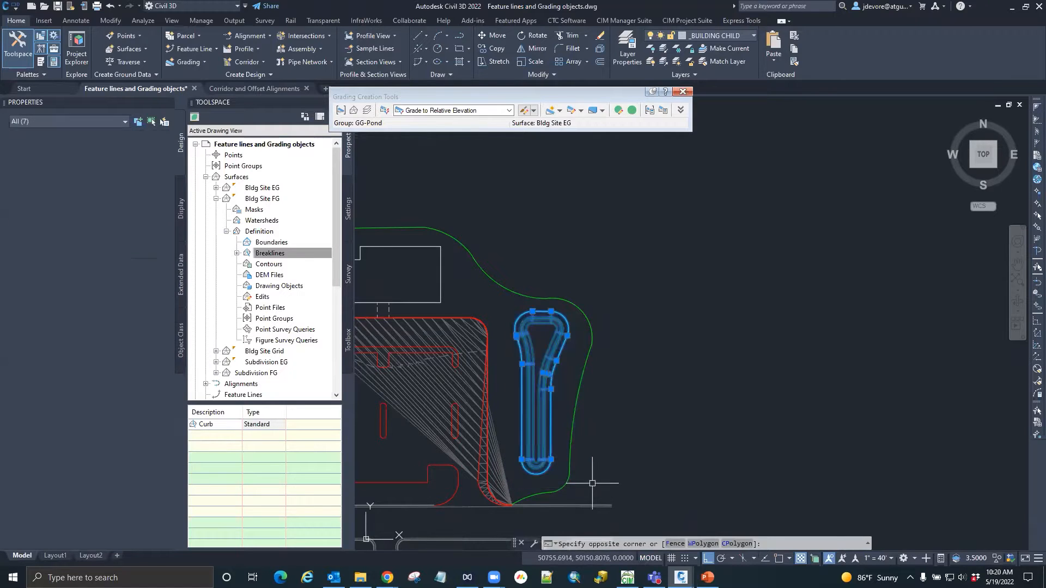
right_click(541, 384)
left_click(577, 519)
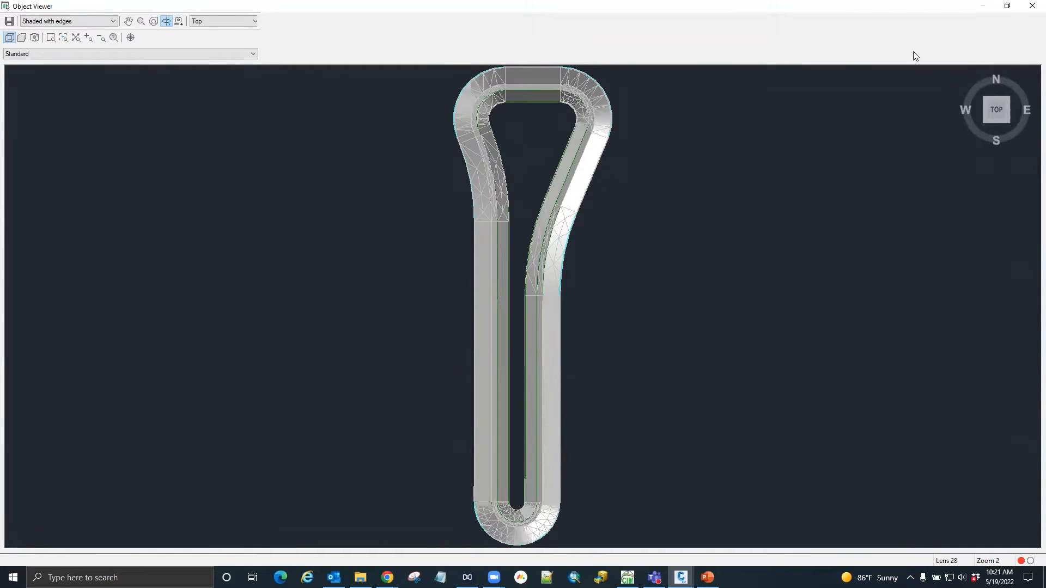
left_click(1032, 6)
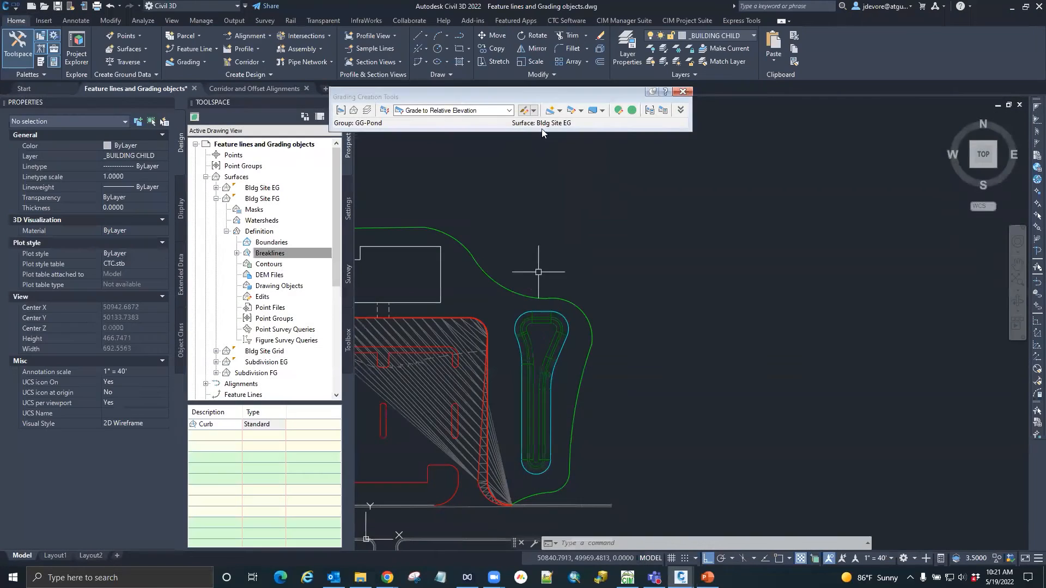
Step: Create a grading infill in the open area at the bottom of the pond, inside the lowest slope
left_click(559, 111)
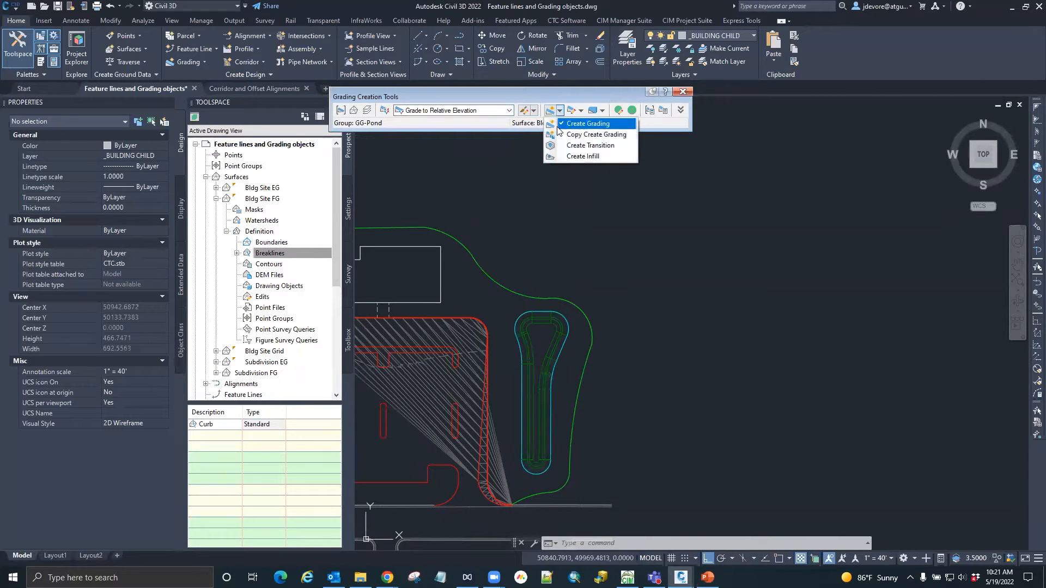
left_click(587, 157)
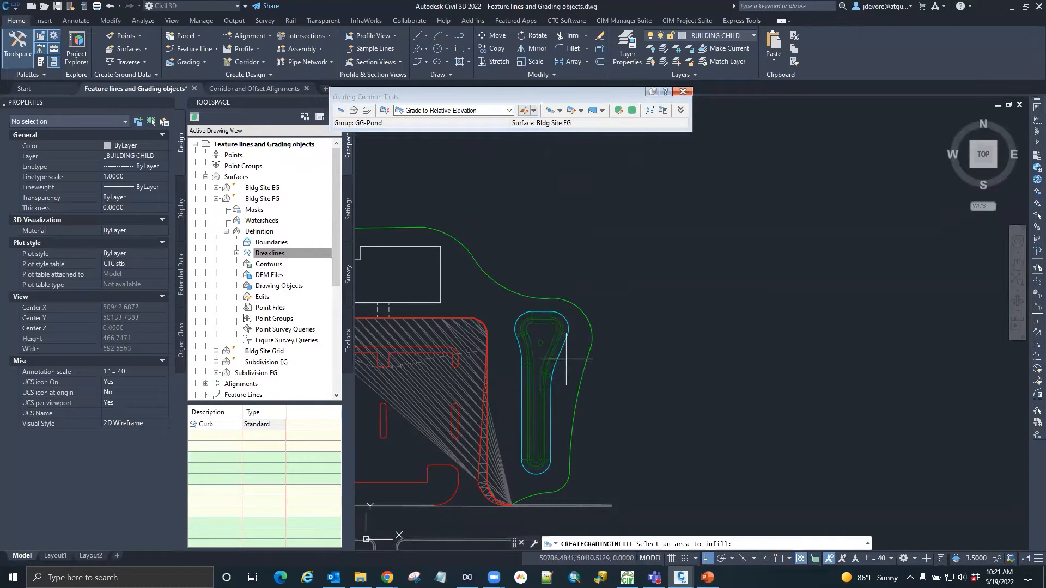
key("Escape")
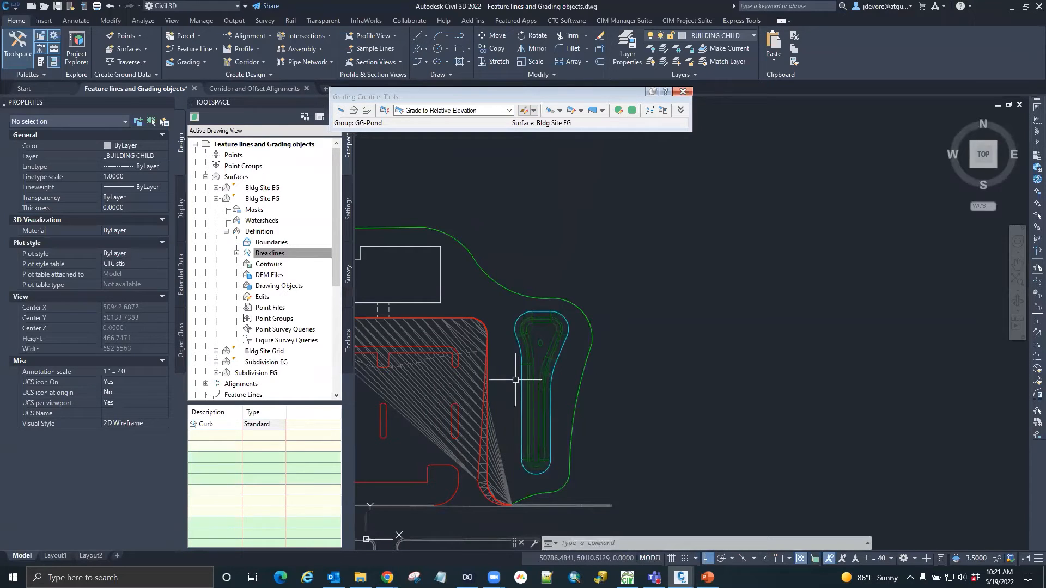
Step: Examine the complete pond with its side slopes, bench and bottom infill in the Object Viewer, then close the viewer
left_click(503, 303)
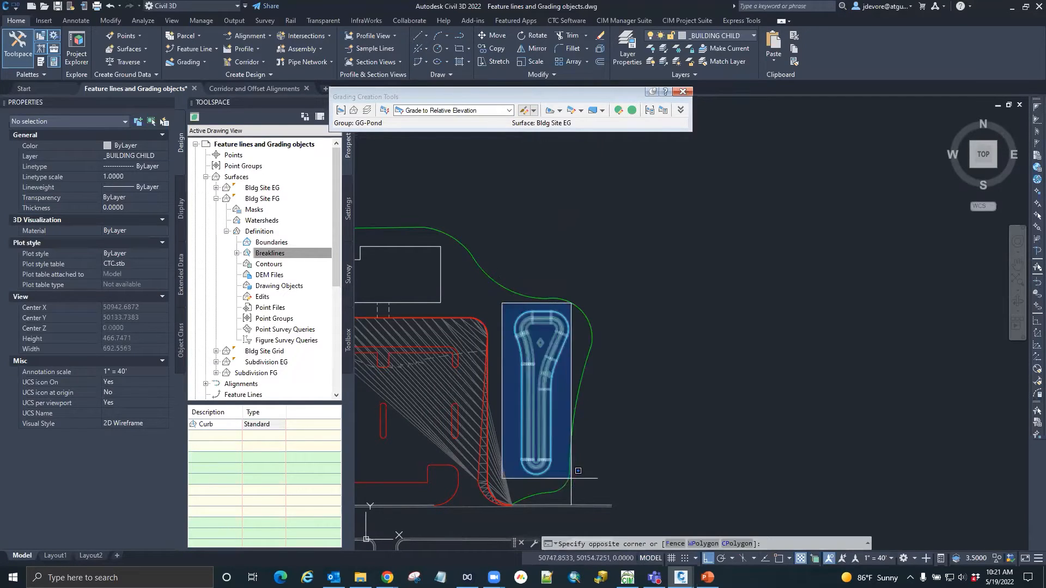
left_click(610, 510)
right_click(534, 391)
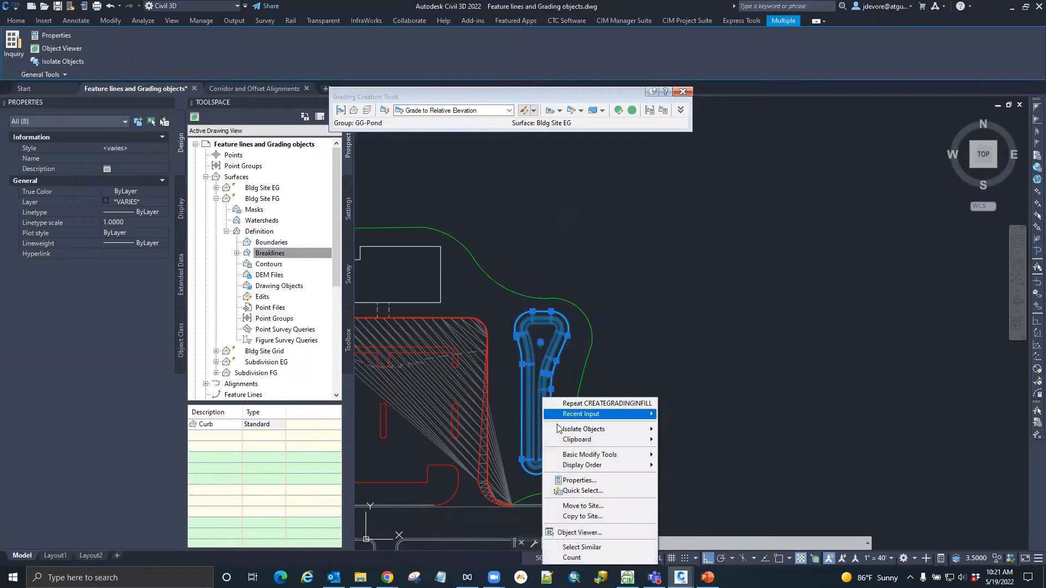
left_click(569, 533)
left_click_drag(533, 350, 533, 314)
scroll(532, 316, "down", 5)
scroll(511, 252, "up", 5)
left_click_drag(511, 253, 509, 156)
right_click(481, 158)
left_click(515, 192)
right_click(494, 181)
left_click(516, 207)
left_click_drag(511, 168, 527, 351)
scroll(530, 255, "up", 5)
scroll(534, 251, "up", 2)
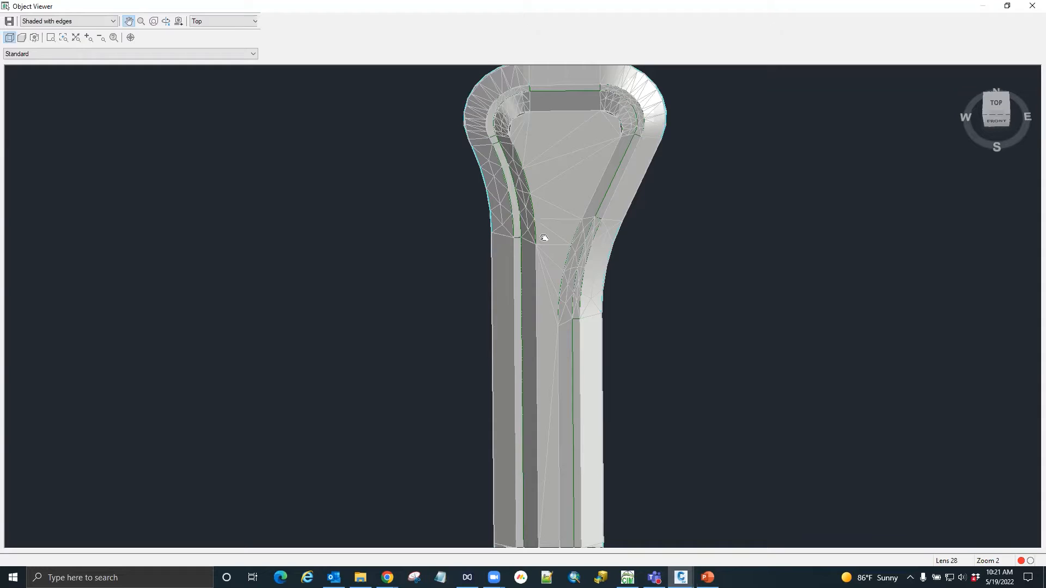
scroll(539, 231, "down", 2)
scroll(556, 232, "up", 2)
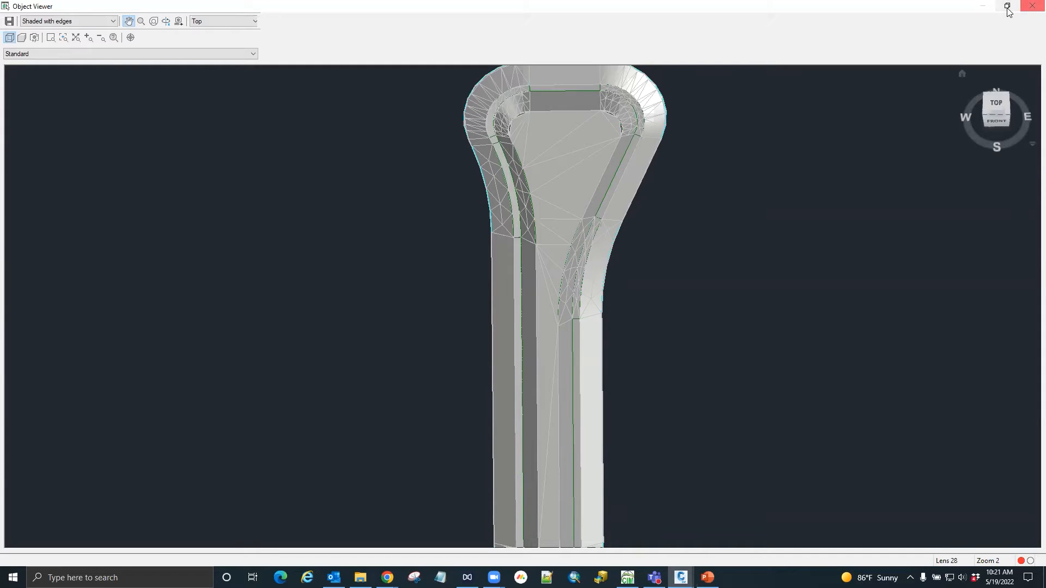
left_click(1031, 7)
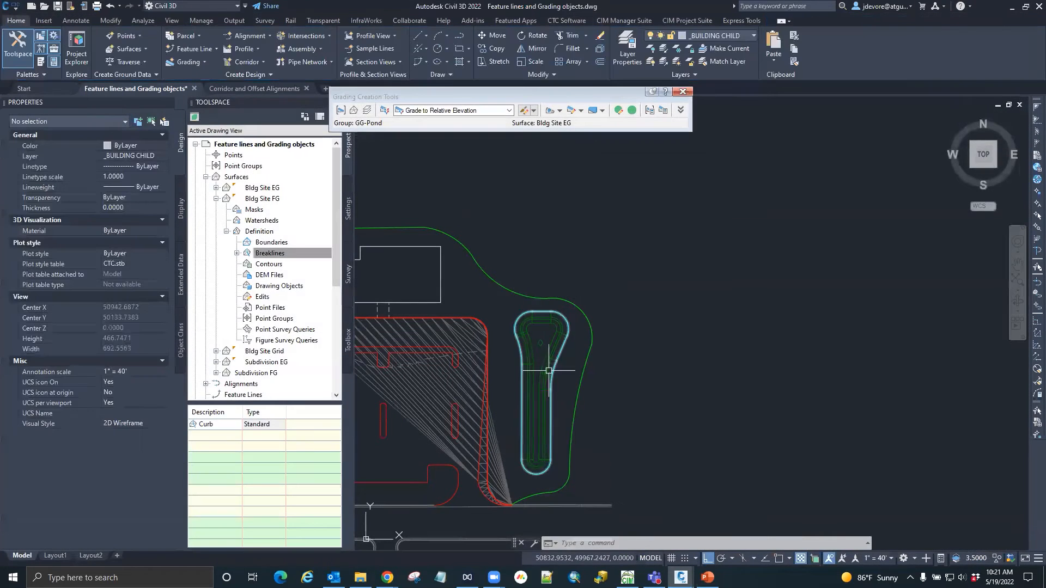
Step: Stretch the pond feature line's southeast and northeast vertices outward to the east, widening both ends of the pond
scroll(576, 392, "up", 2)
scroll(599, 330, "down", 2)
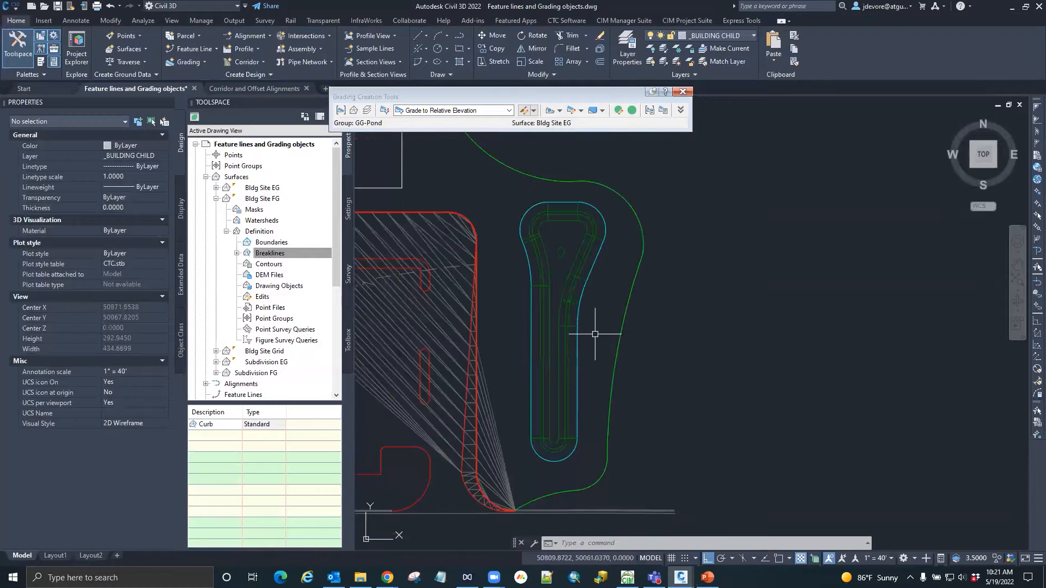
mouse_move(593, 334)
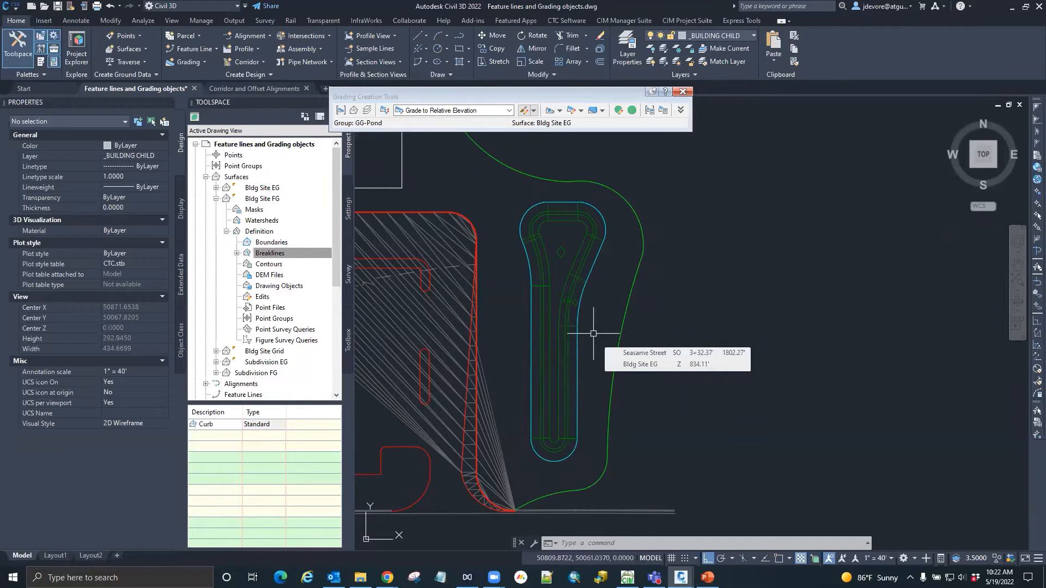
scroll(687, 318, "down", 2)
scroll(558, 381, "up", 2)
left_click(661, 354)
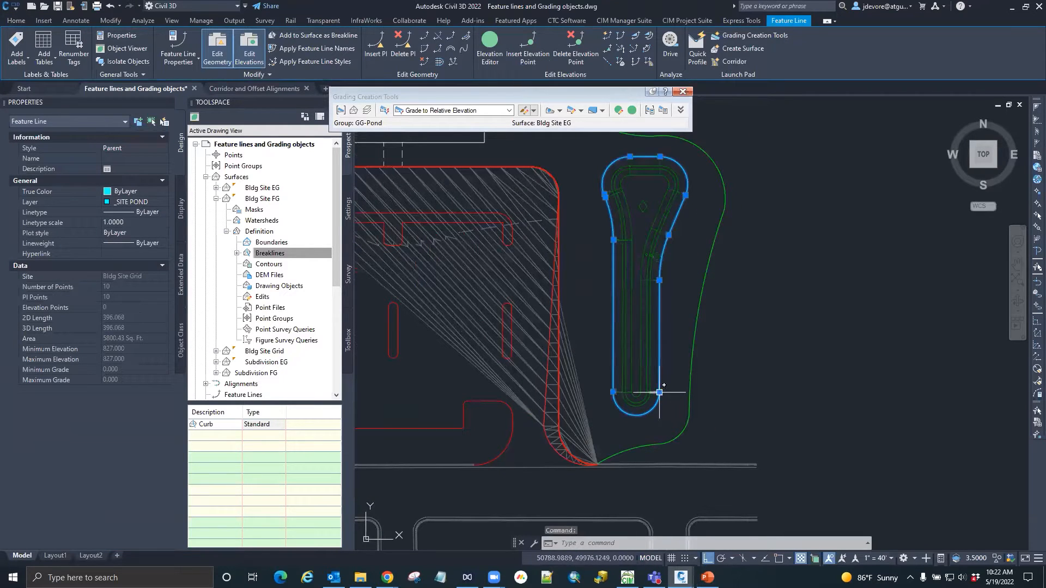
left_click(659, 392)
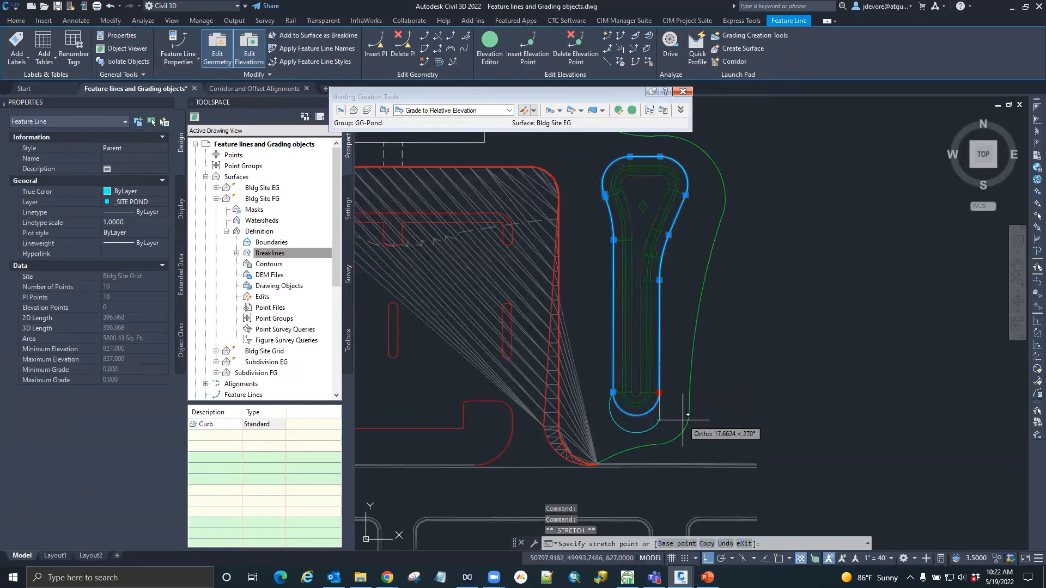
left_click(682, 404)
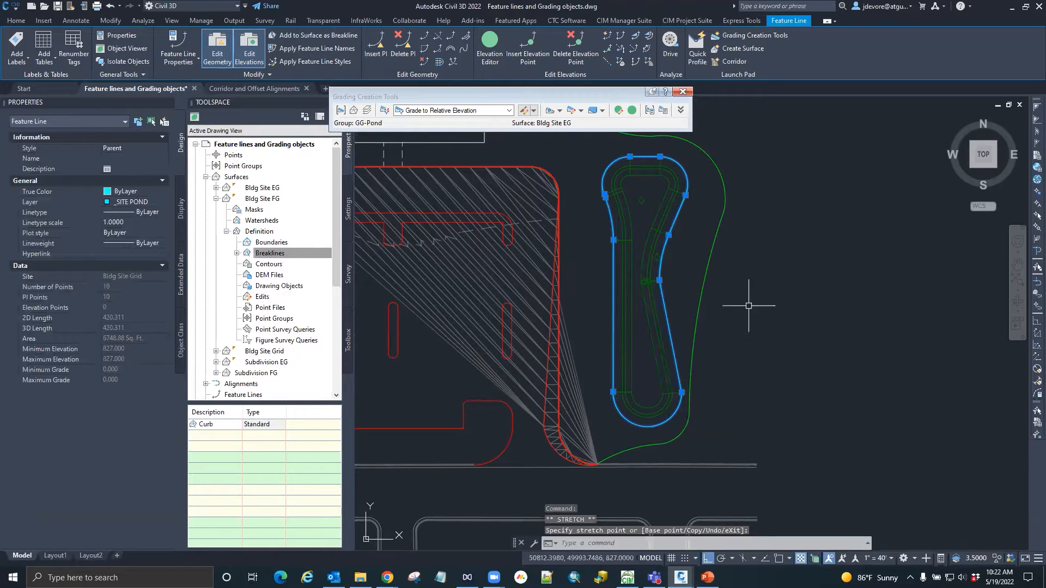
left_click(686, 195)
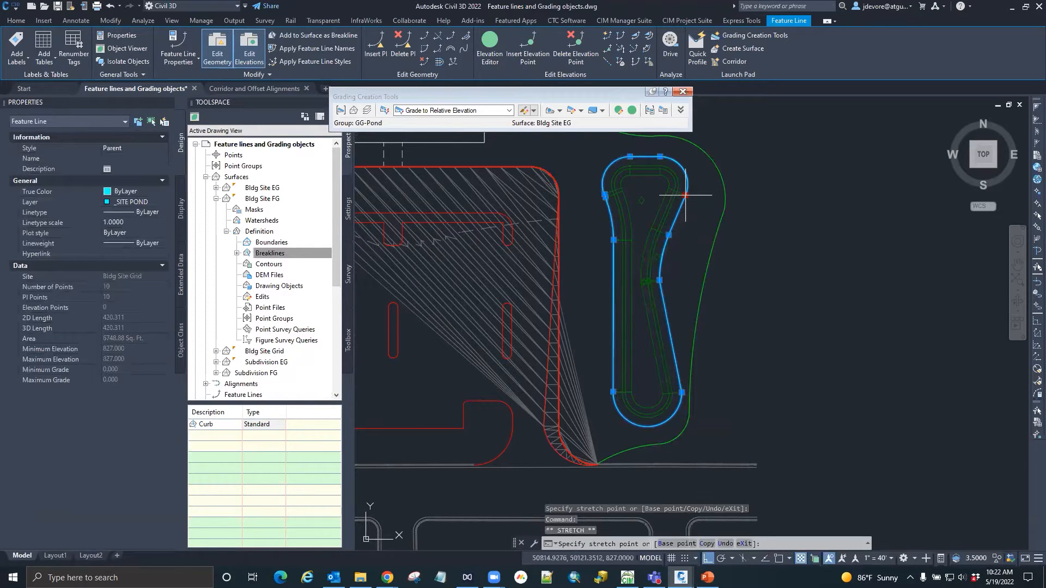
left_click(713, 194)
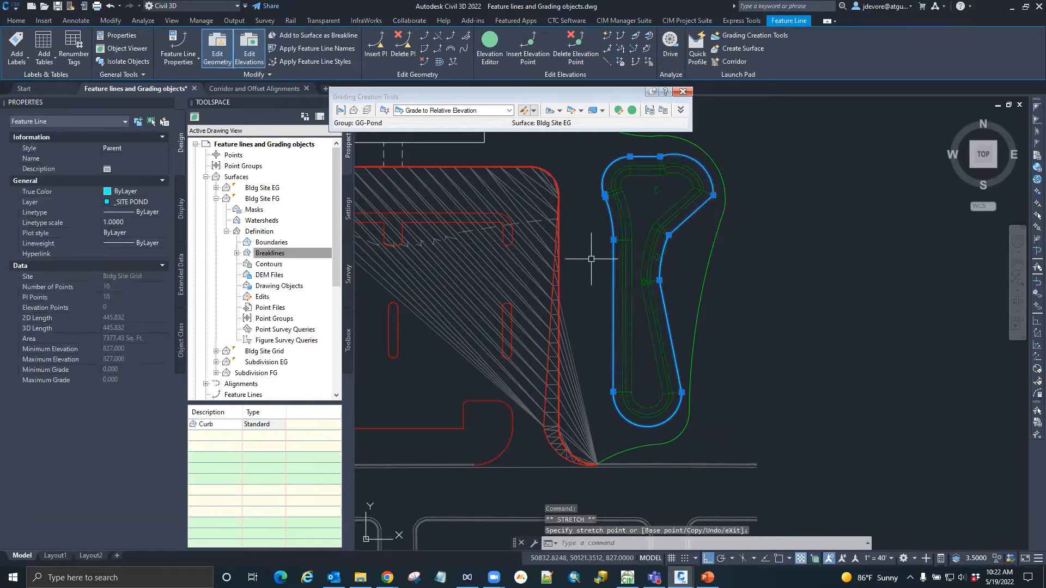
key("Escape")
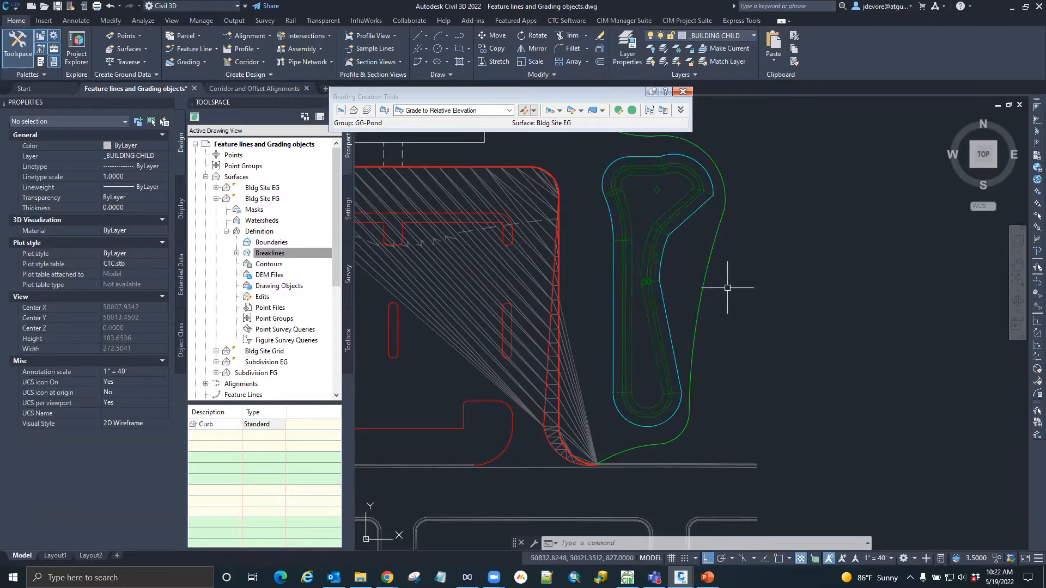
Step: Examine how the slopes, bench and infill follow the reshaped pond outline, up close and within the whole site
scroll(665, 306, "down", 1)
scroll(666, 303, "up", 3)
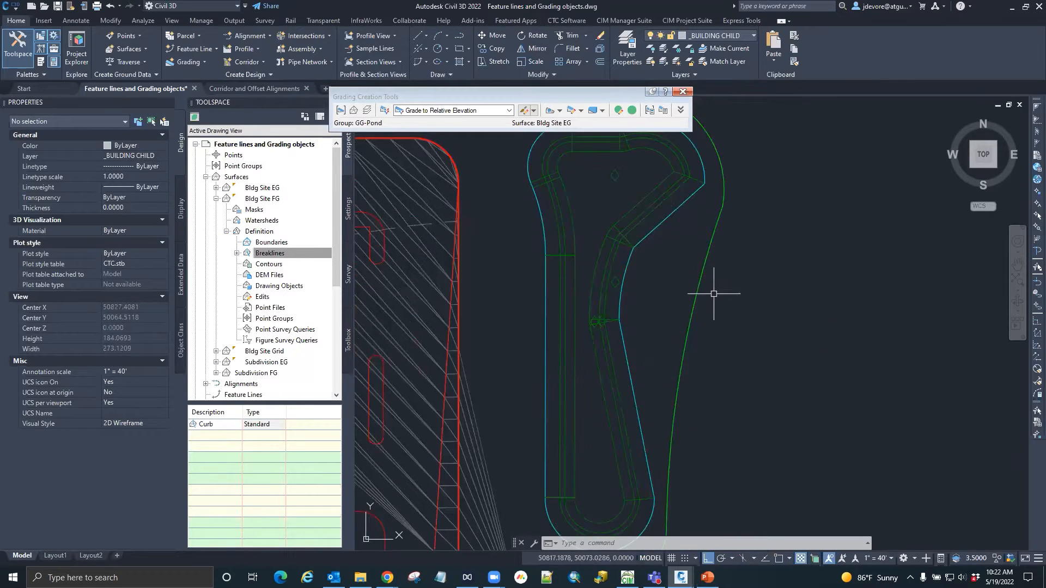
scroll(683, 237, "down", 3)
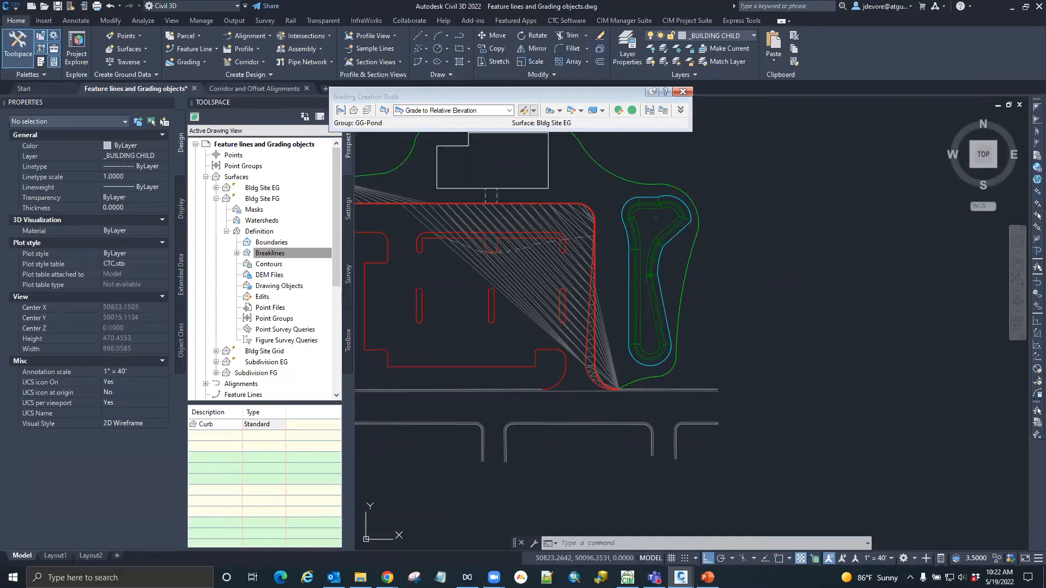
left_click(657, 290)
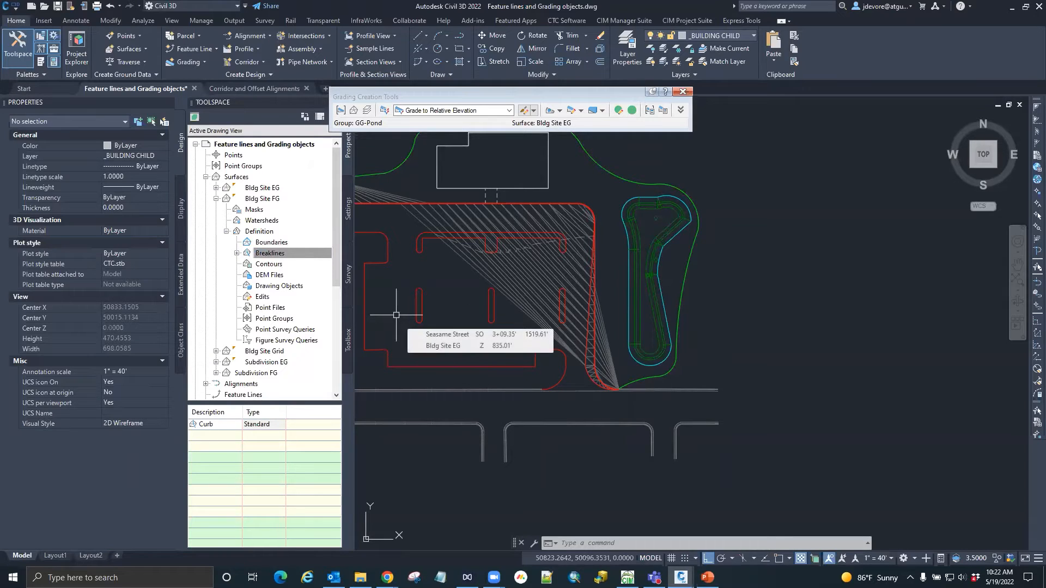
scroll(725, 380, "down", 3)
scroll(681, 354, "up", 6)
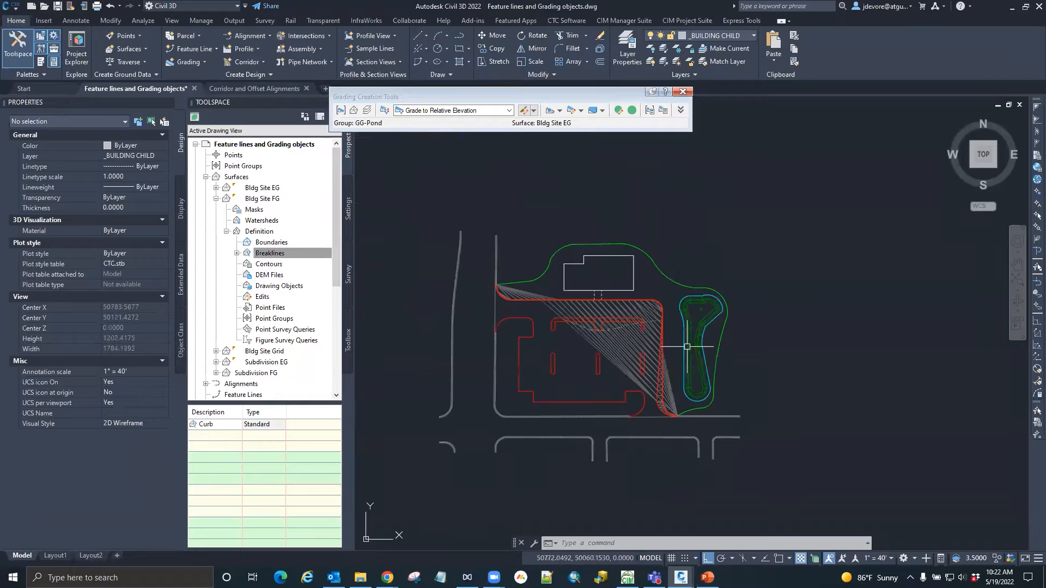
scroll(719, 365, "down", 4)
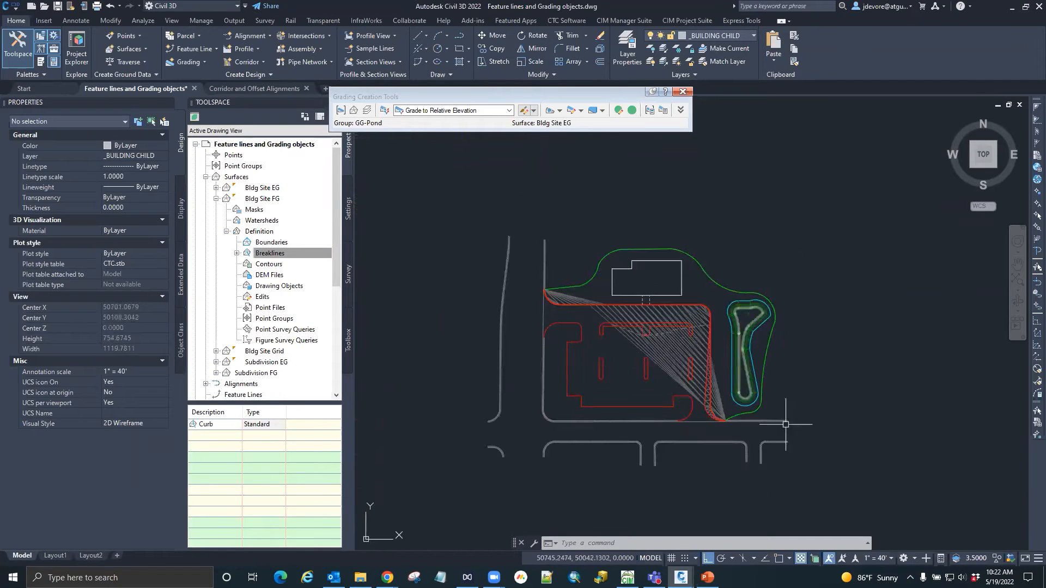
scroll(804, 417, "up", 2)
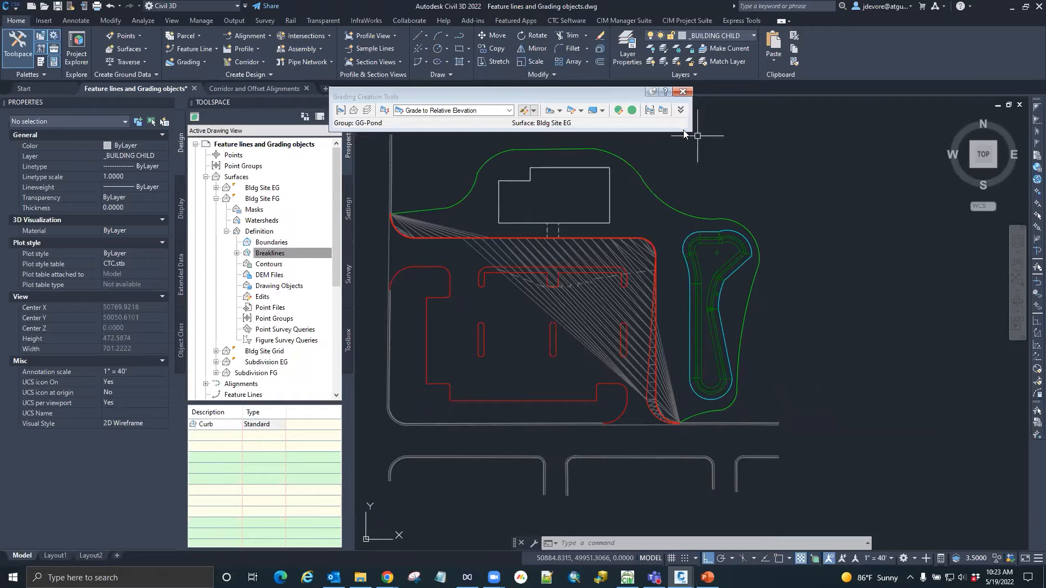
Step: Close the Grading Creation Tools and switch to the Corridor and Offset Alignments drawing
left_click(683, 91)
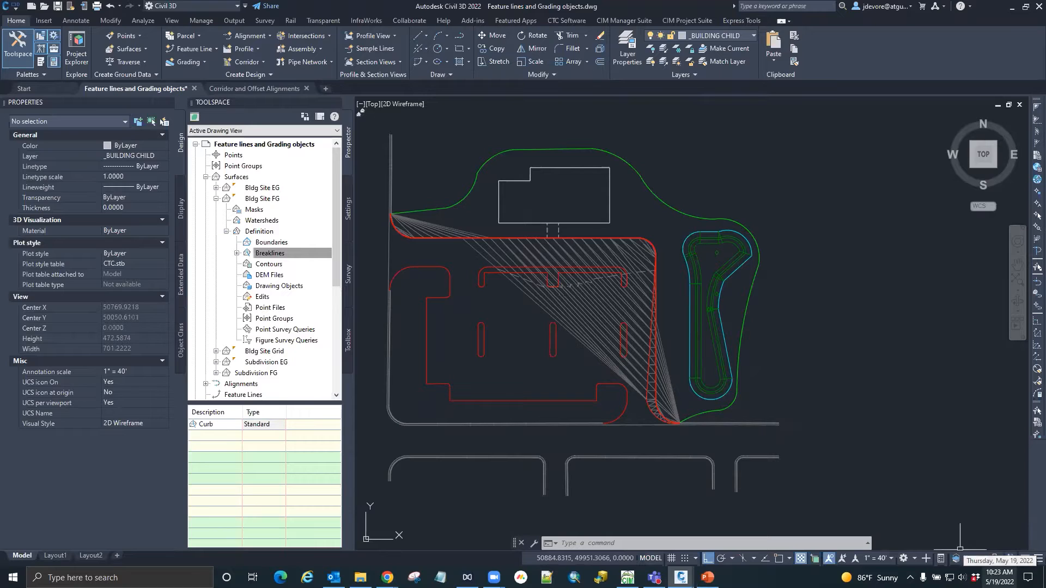
left_click(249, 86)
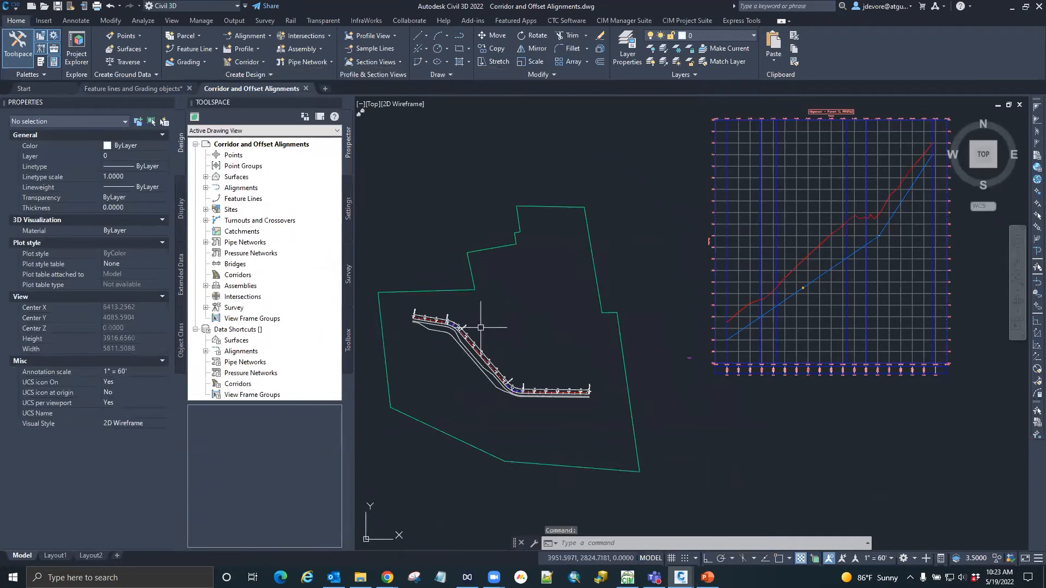
Step: Examine the road alignment with its offset lines inside the site boundary, and the profile view beside it
scroll(706, 390, "down", 2)
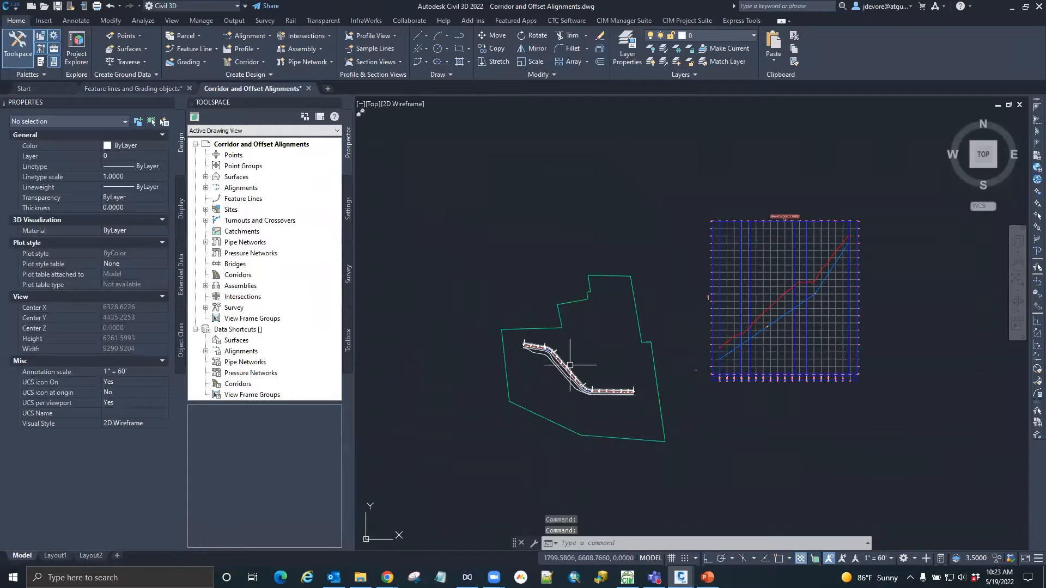
scroll(573, 353, "up", 3)
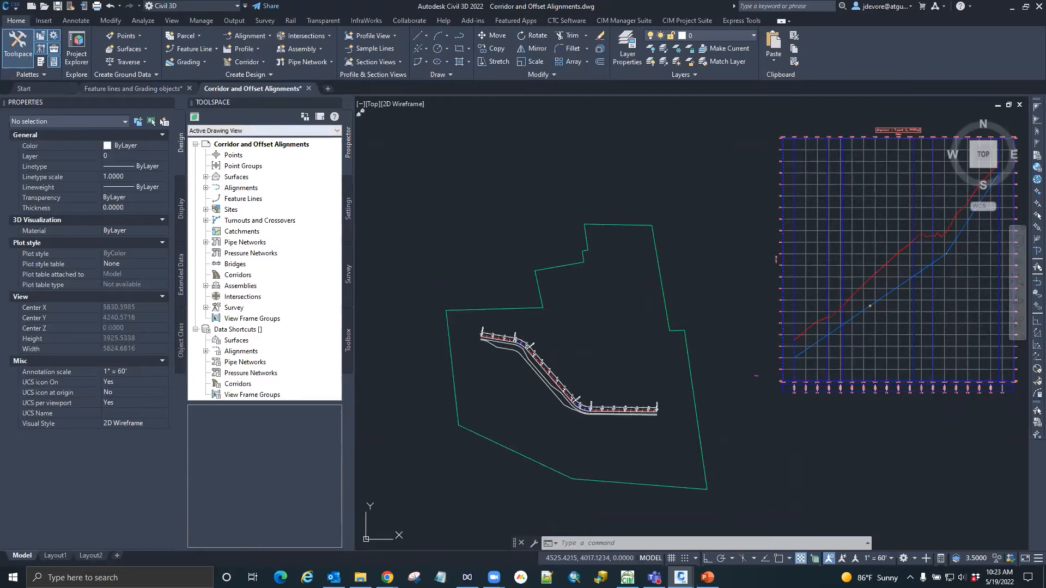
scroll(592, 389, "up", 2)
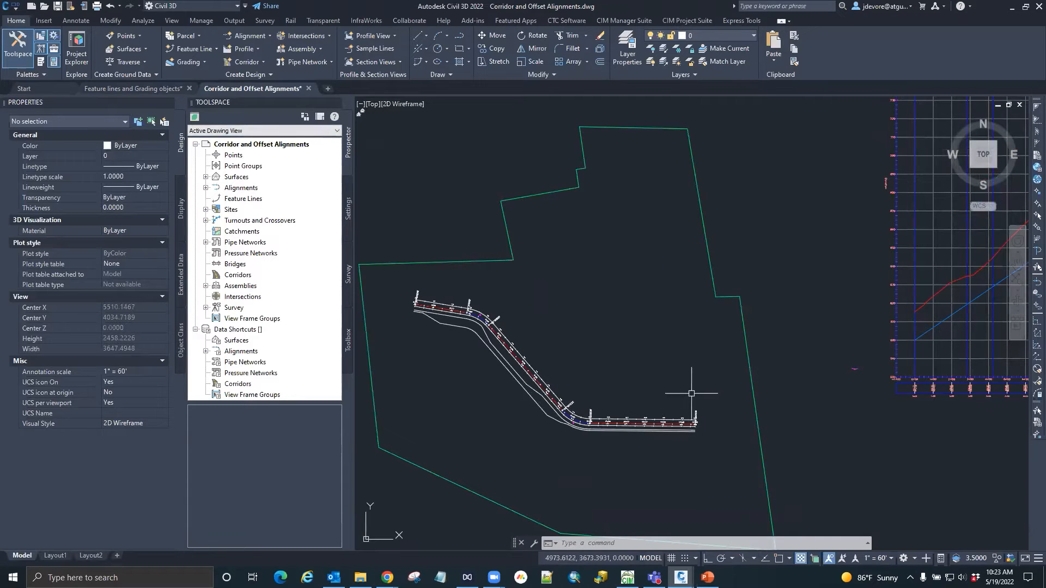
scroll(490, 360, "up", 4)
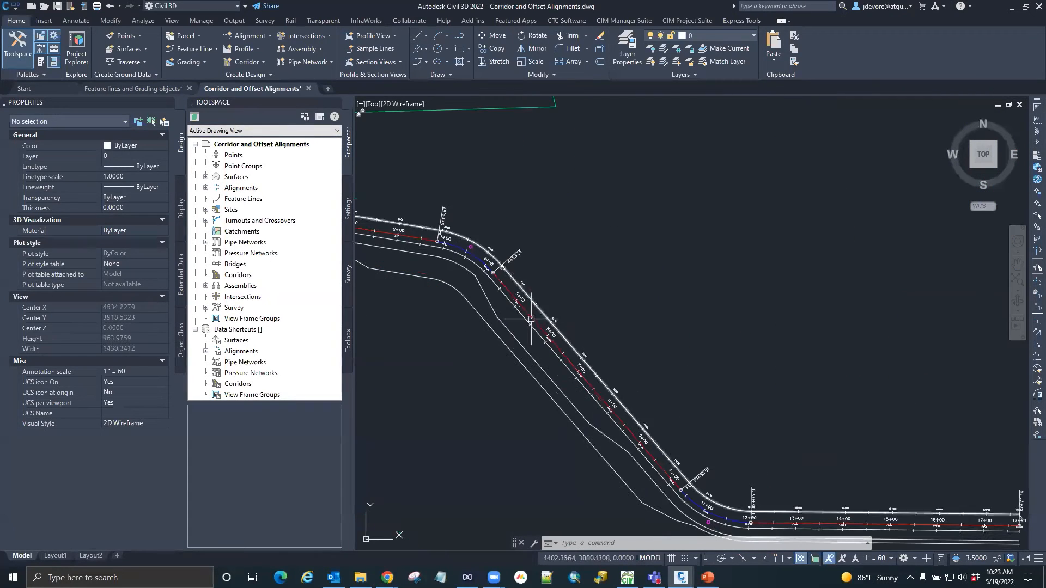
scroll(515, 348, "down", 6)
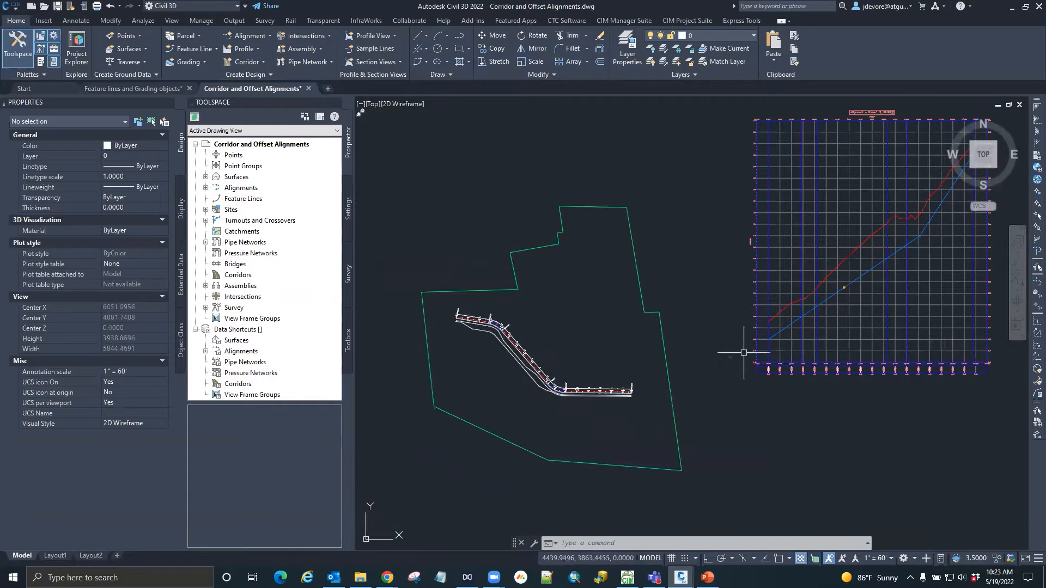
scroll(708, 365, "up", 5)
scroll(763, 355, "down", 4)
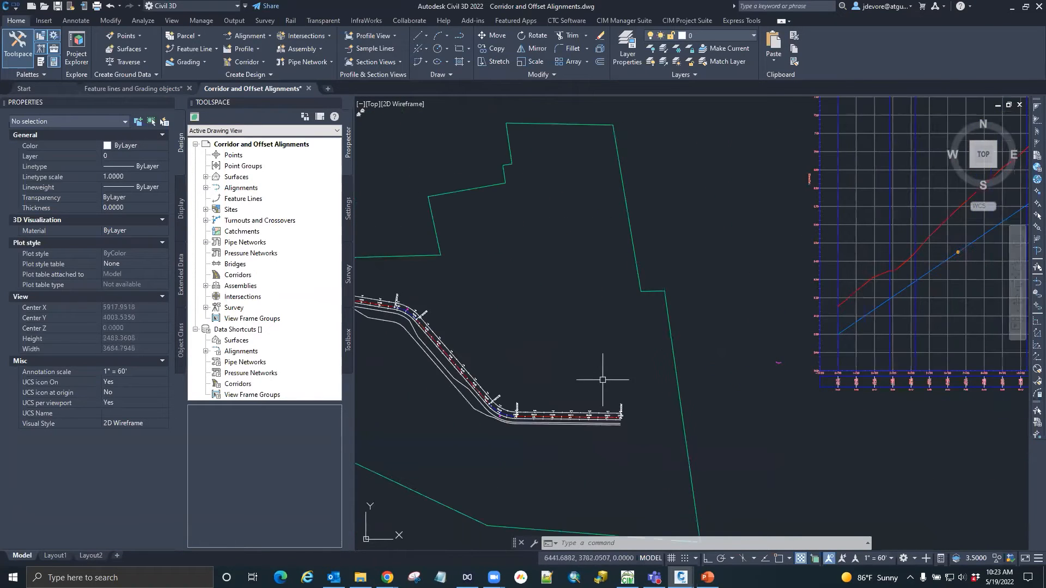
scroll(605, 376, "down", 5)
scroll(542, 376, "up", 6)
scroll(533, 368, "down", 3)
scroll(633, 379, "down", 2)
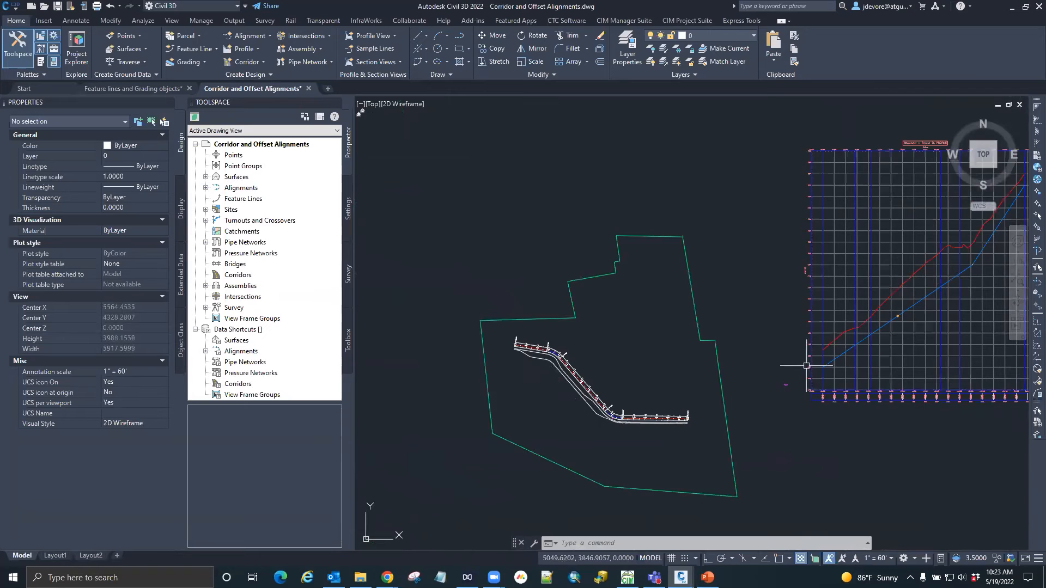
scroll(811, 347, "down", 2)
scroll(893, 307, "up", 2)
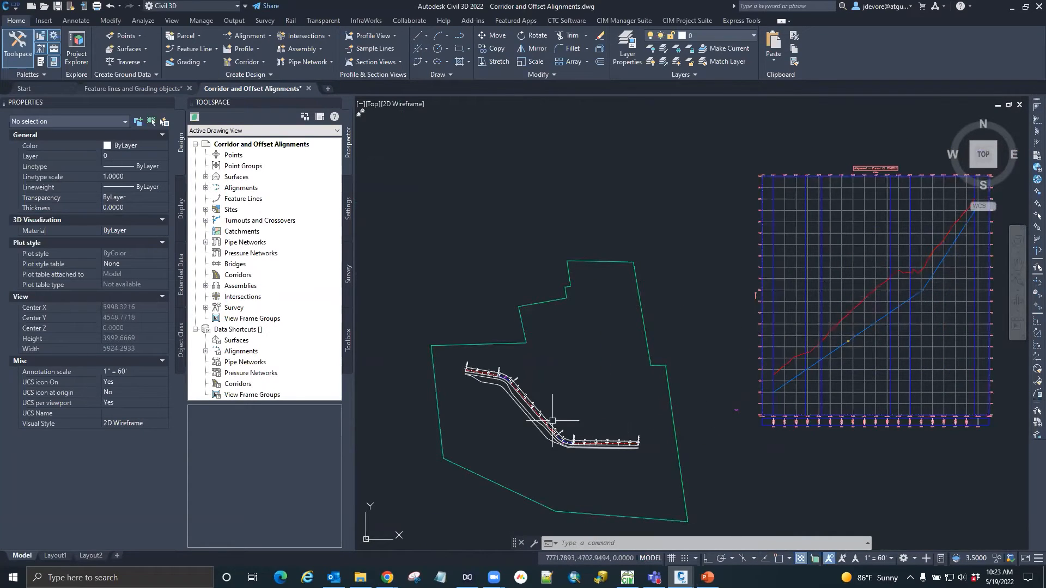
scroll(544, 425, "up", 6)
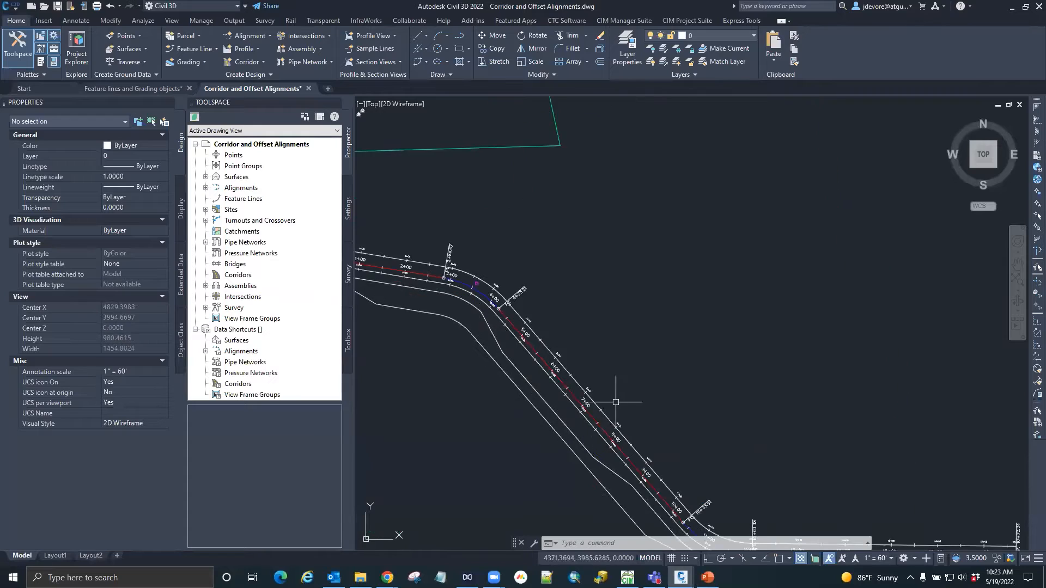
scroll(632, 310, "down", 2)
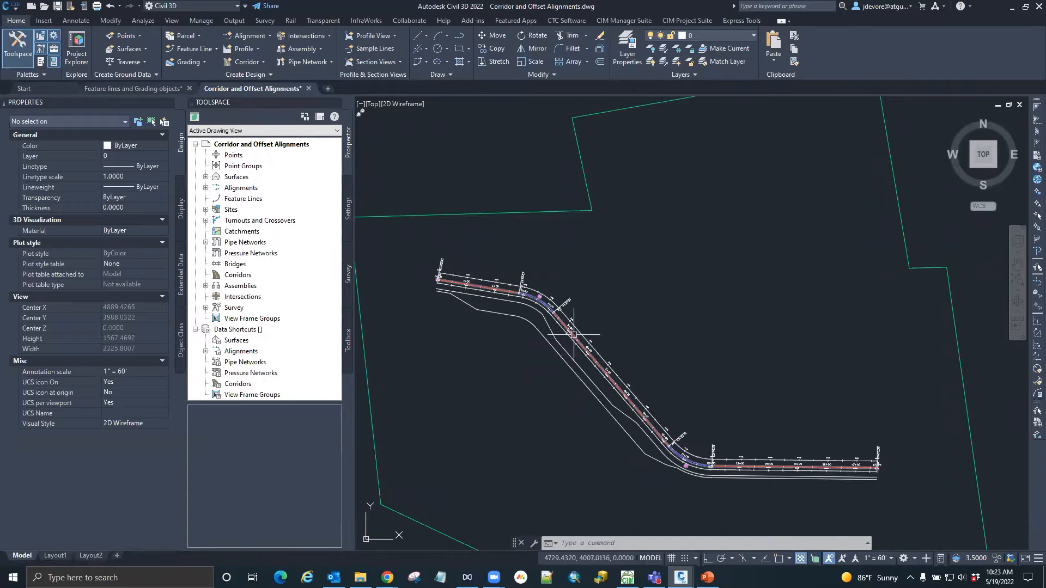
scroll(588, 327, "up", 2)
scroll(587, 327, "up", 2)
scroll(641, 332, "down", 2)
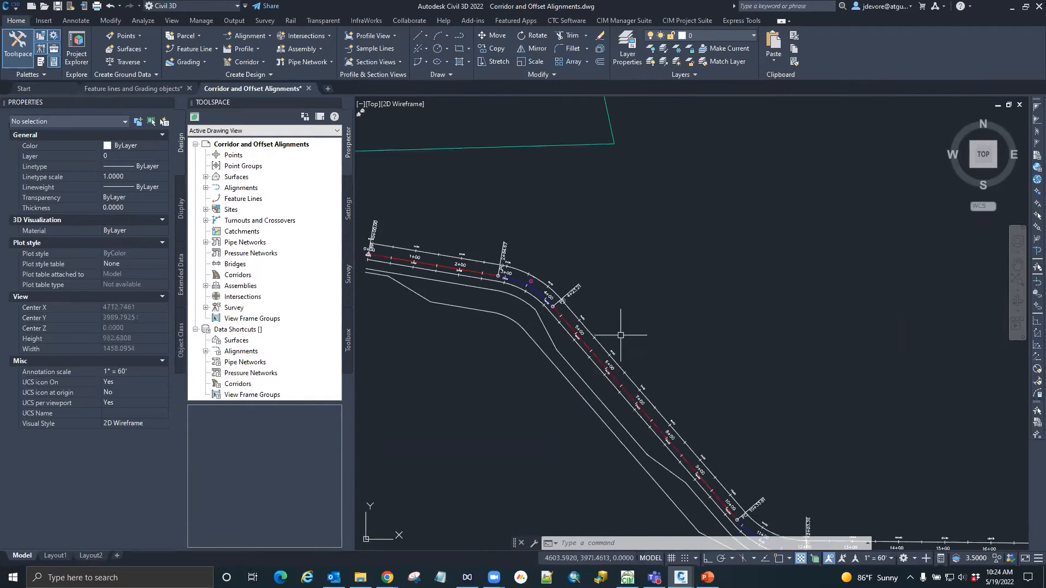
left_click(586, 341)
key("Escape")
key("Escape")
left_click(600, 345)
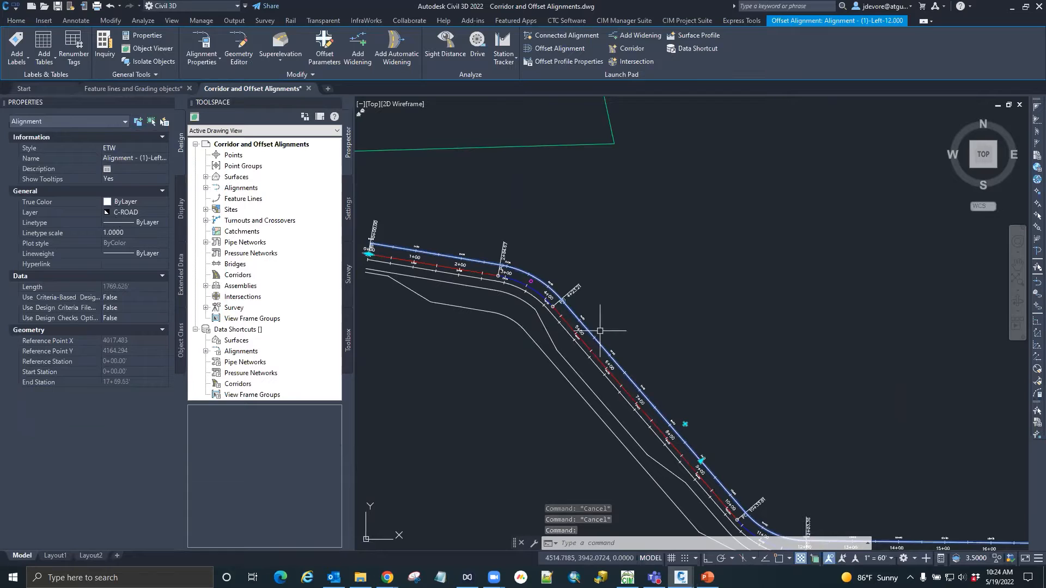
key("Escape")
key("Escape")
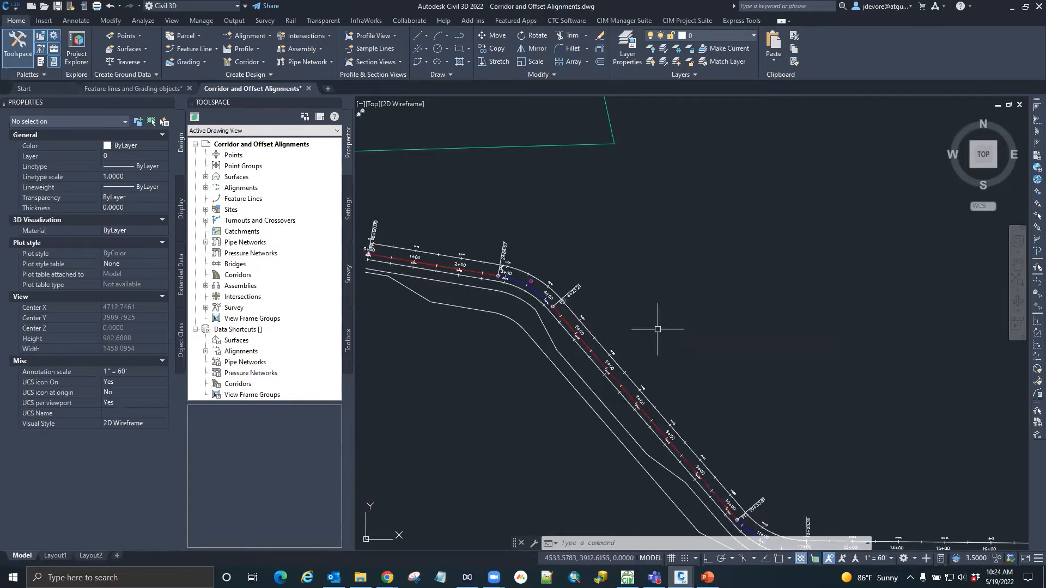
mouse_move(652, 309)
left_click(584, 345)
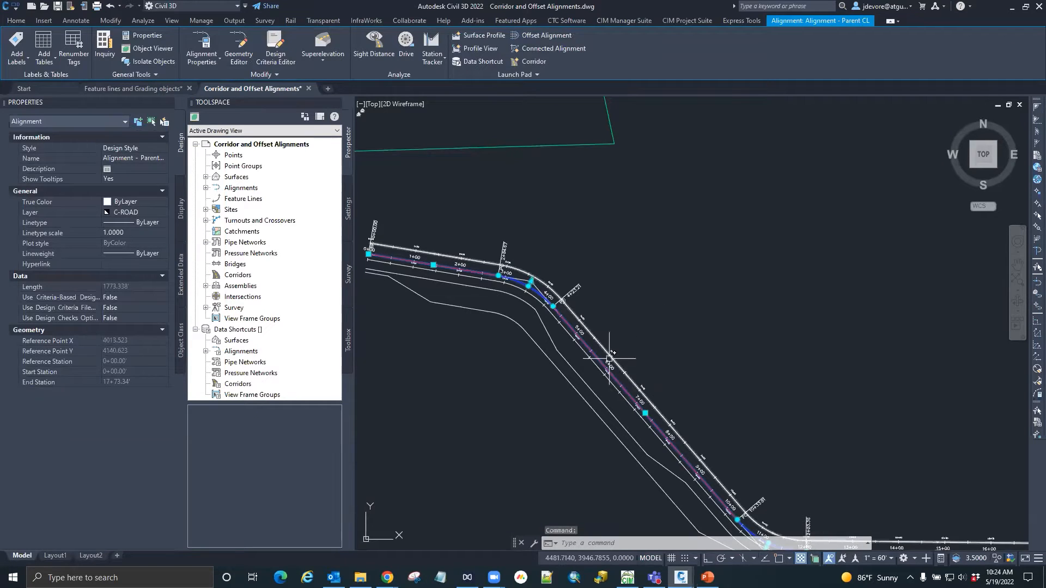
right_click(566, 320)
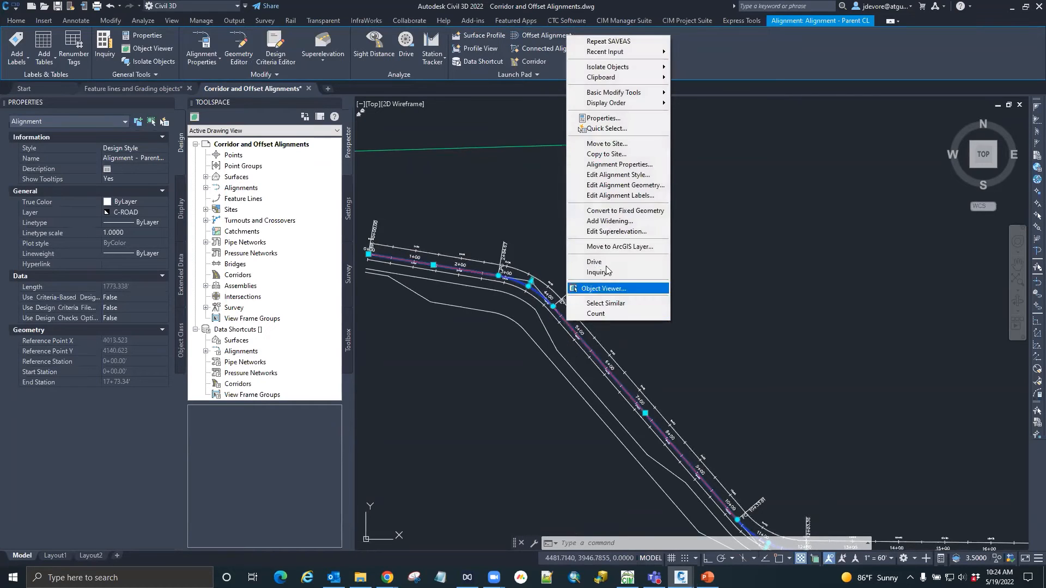
left_click(766, 266)
left_click(729, 300)
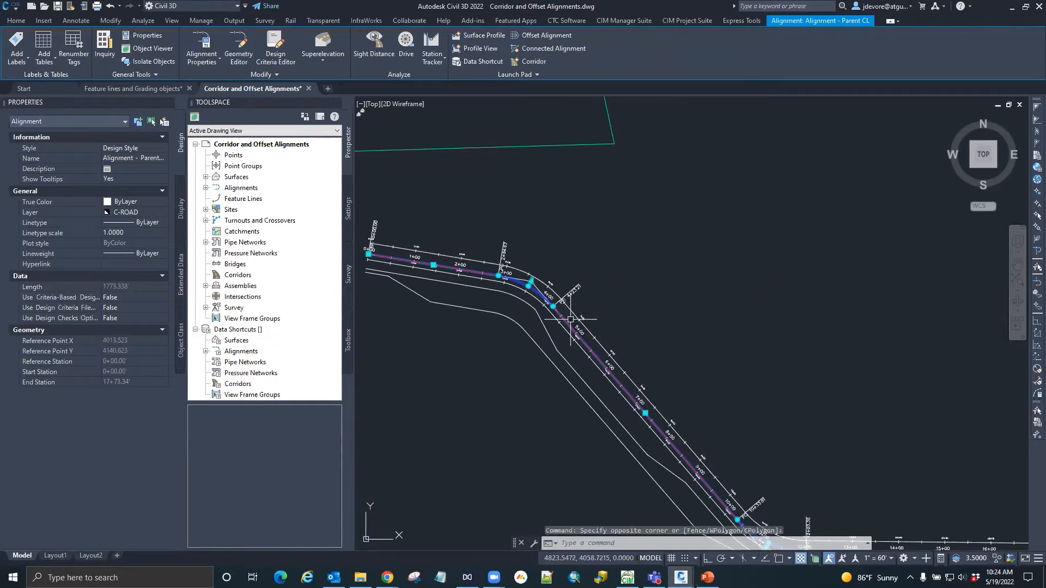
key("Escape")
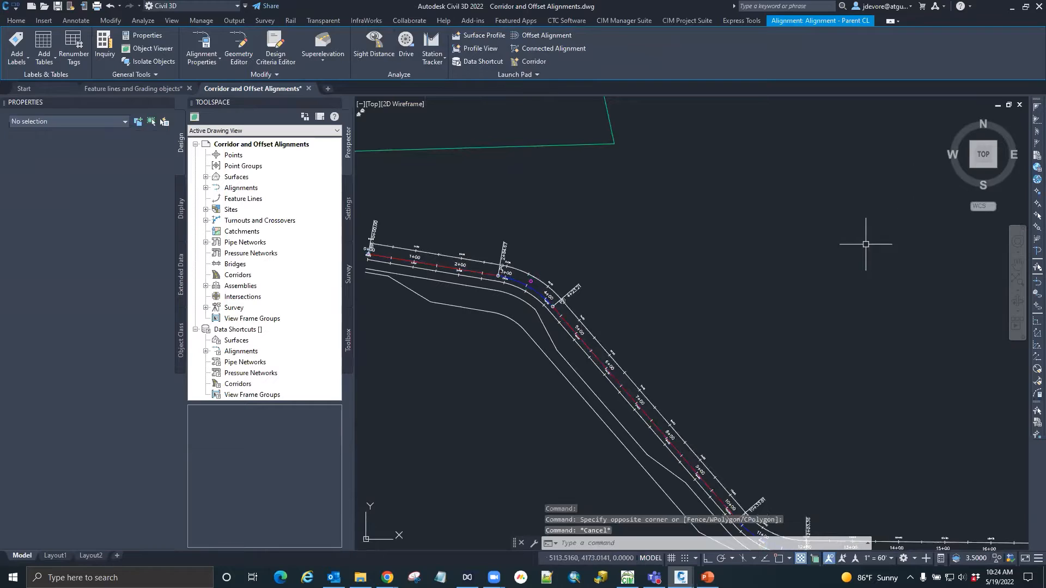
key("Escape")
left_click(719, 269)
left_click(657, 299)
key("Escape")
key("Escape")
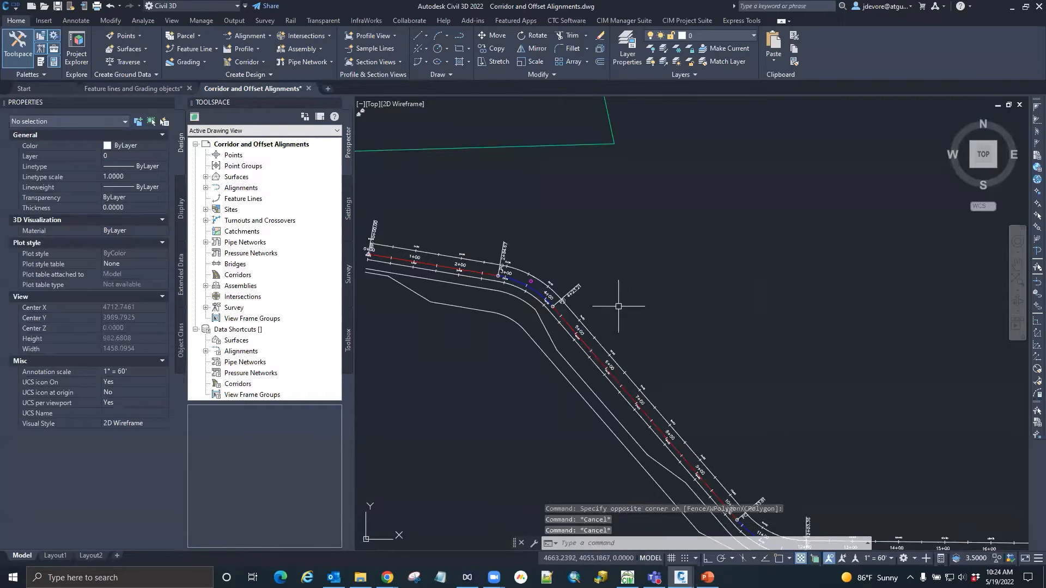
Step: Create one left offset alignment 50 ft from the Parent CL alignment over its full length, with the Offsets style, no labels and no right offsets
left_click(589, 346)
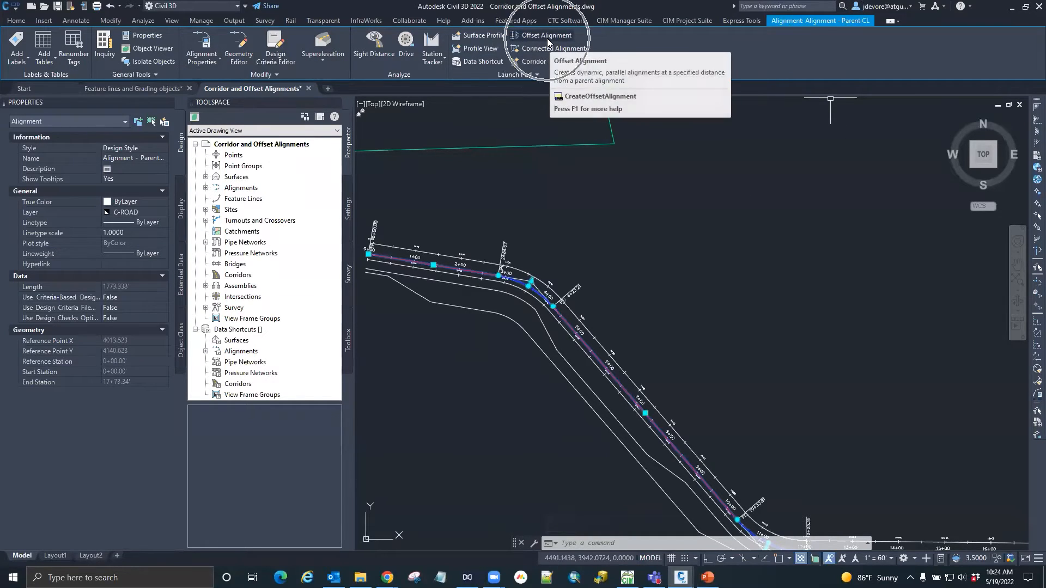
left_click(537, 40)
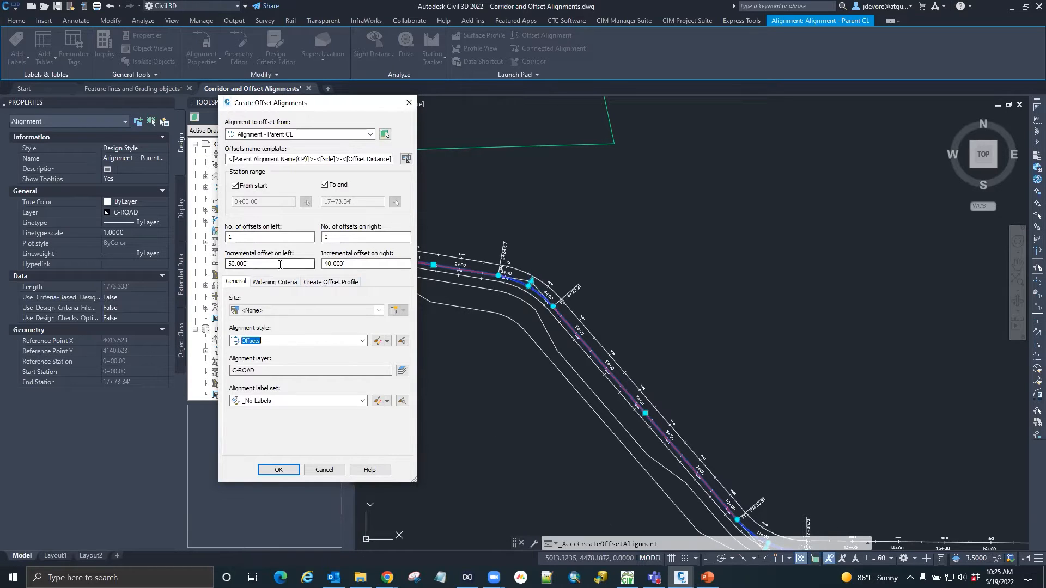
double_click(246, 237)
key("Tab")
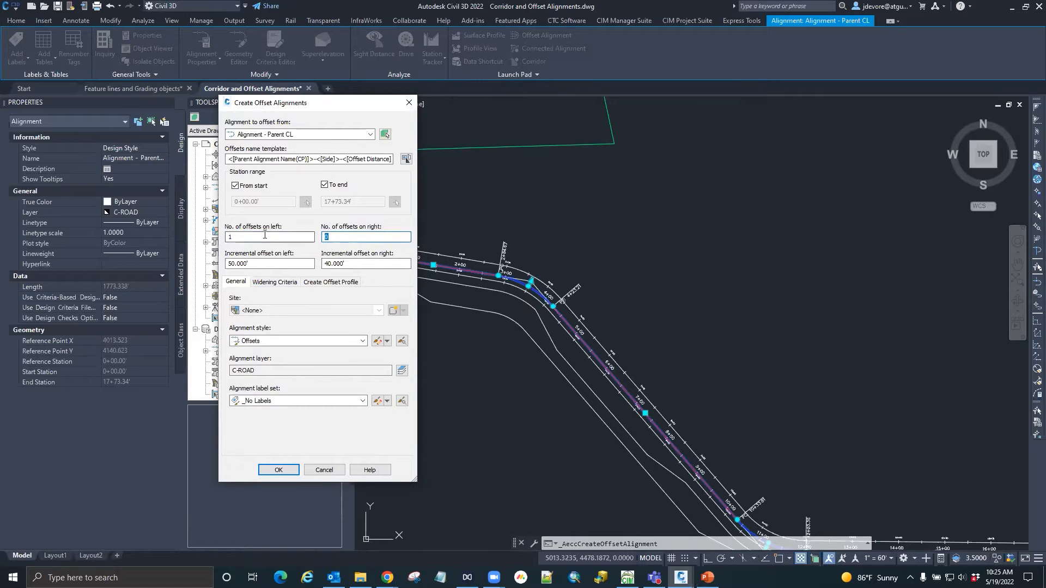
left_click(229, 238)
left_click(256, 264)
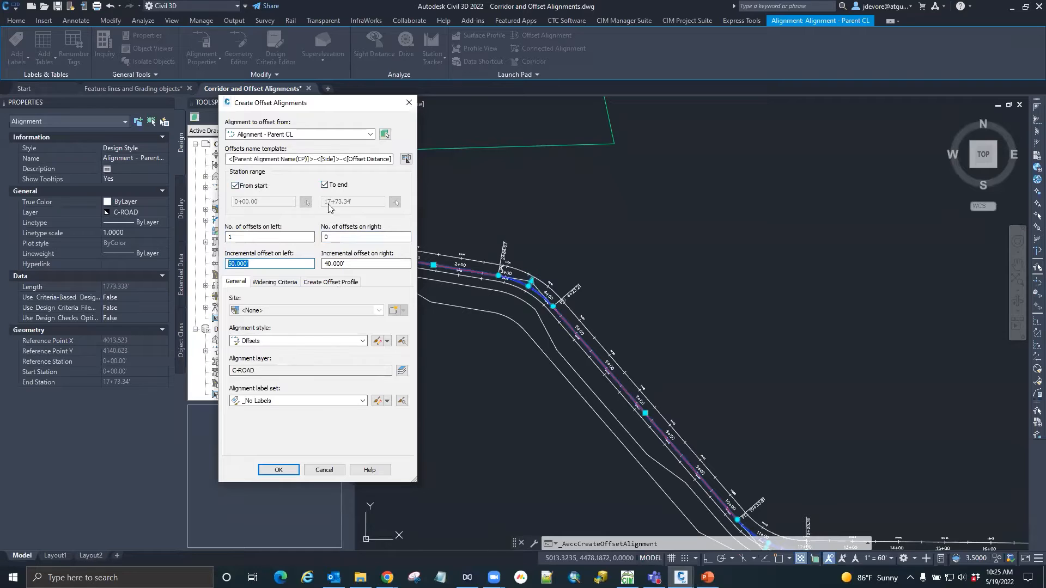
left_click(278, 469)
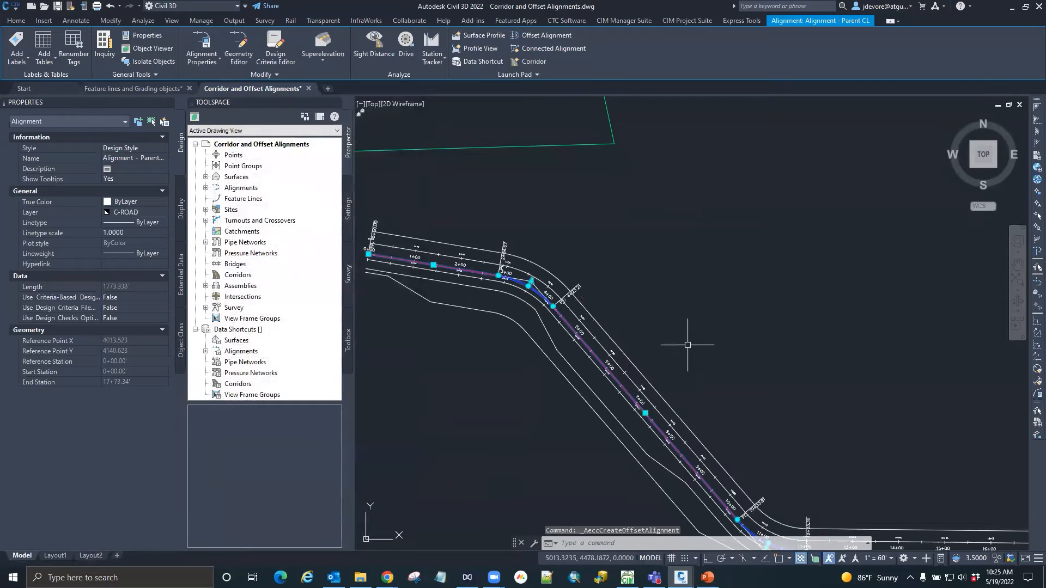
Step: Add a widening to the 50 ft left offset alignment from station 500 to 1000 at an 80 ft offset, without creating a new alignment
left_click(613, 332)
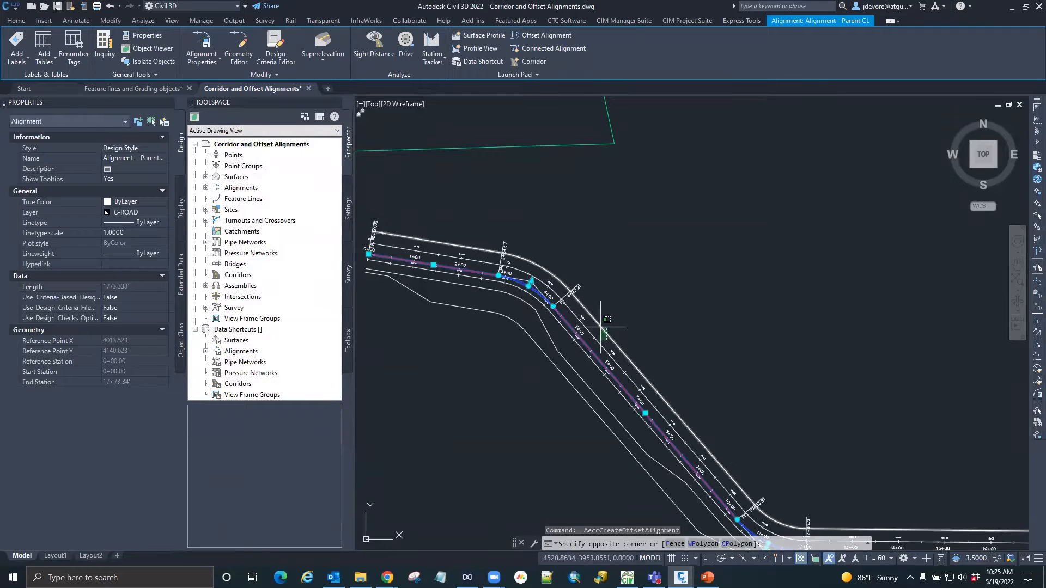
key("Escape")
left_click(609, 329)
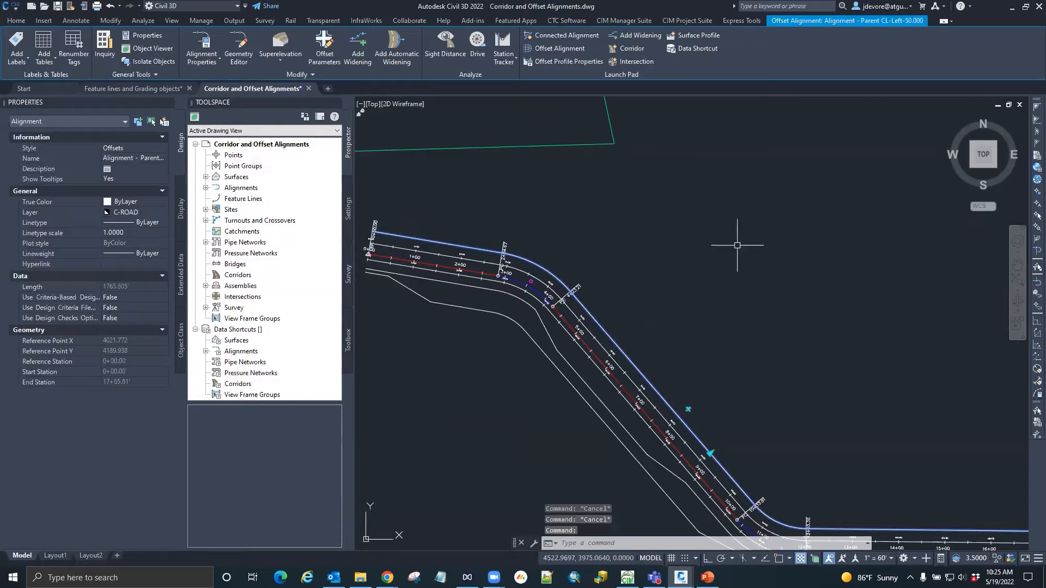
mouse_move(688, 410)
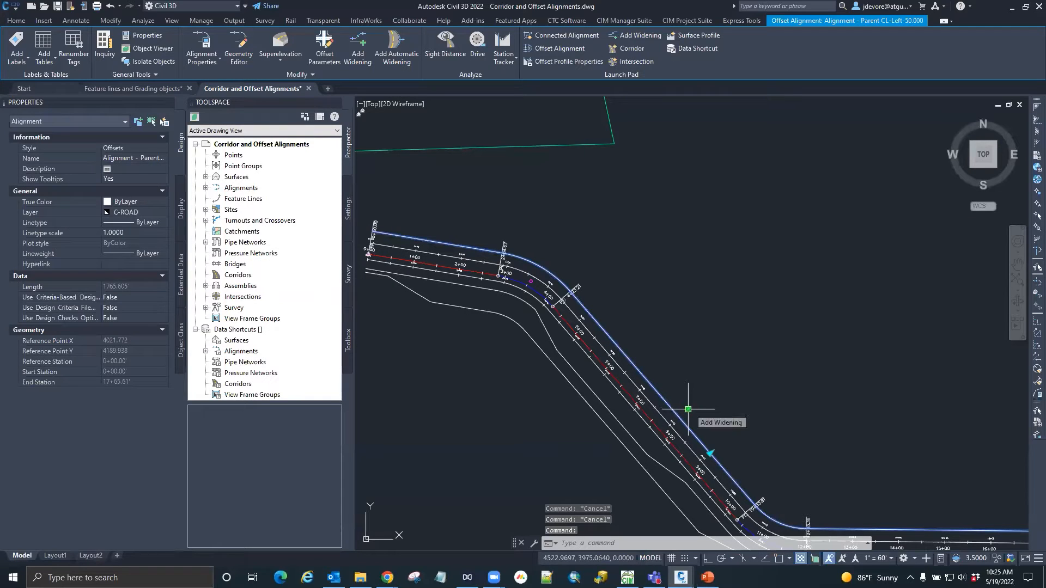
left_click(637, 40)
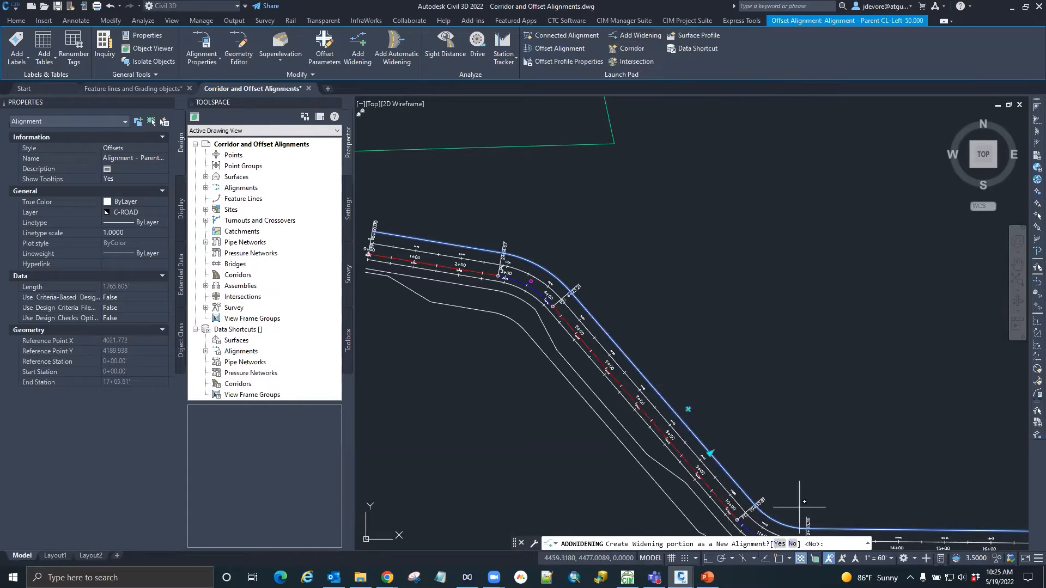
key("Return")
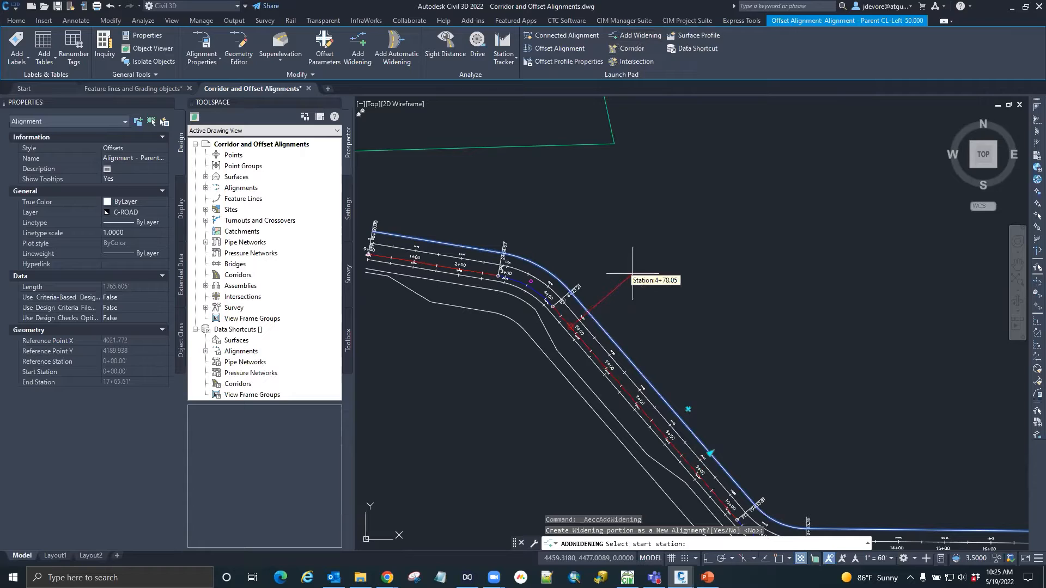
type("500")
key("Return")
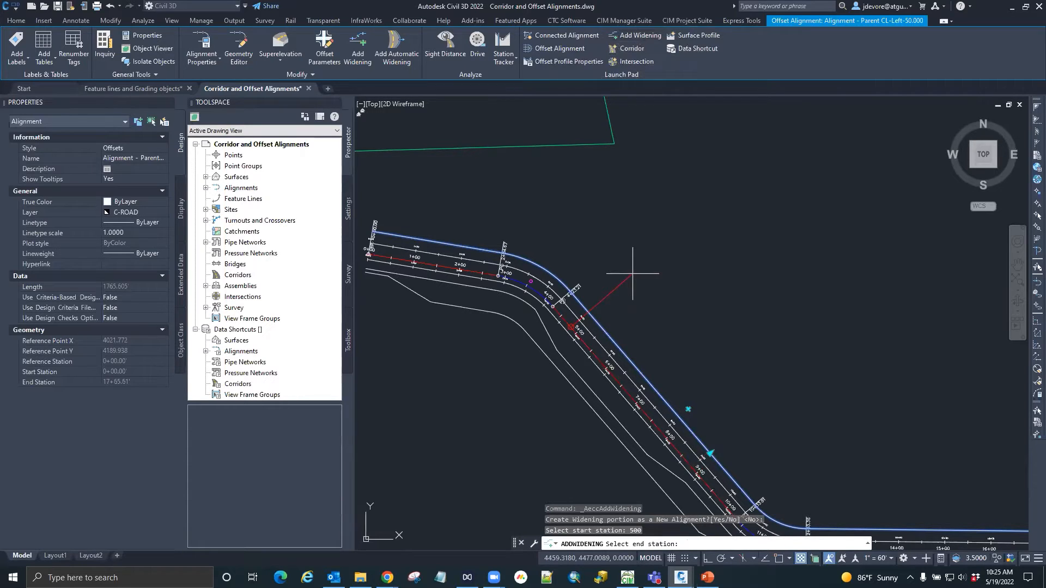
key("Return")
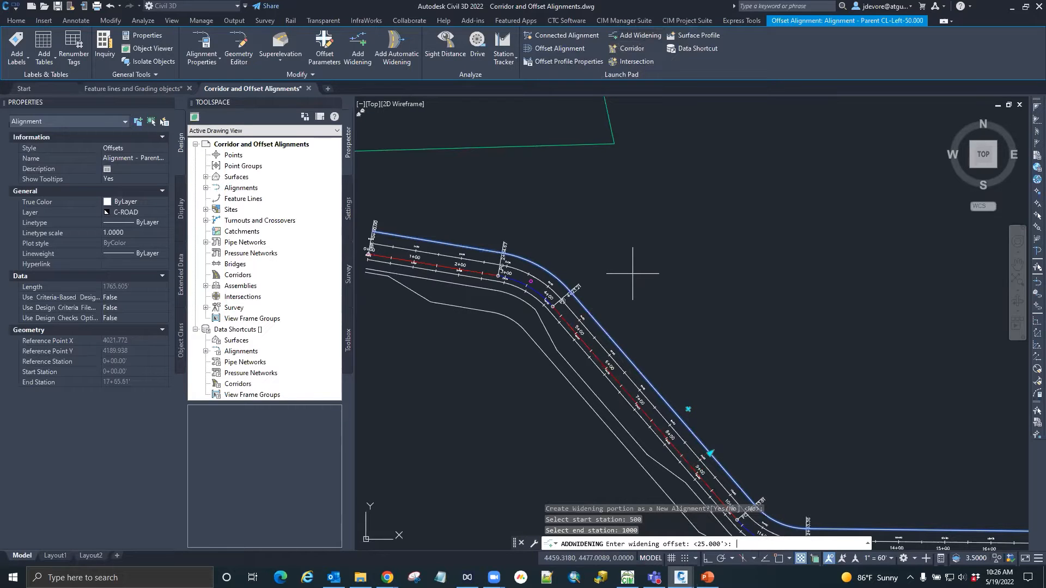
key("Return")
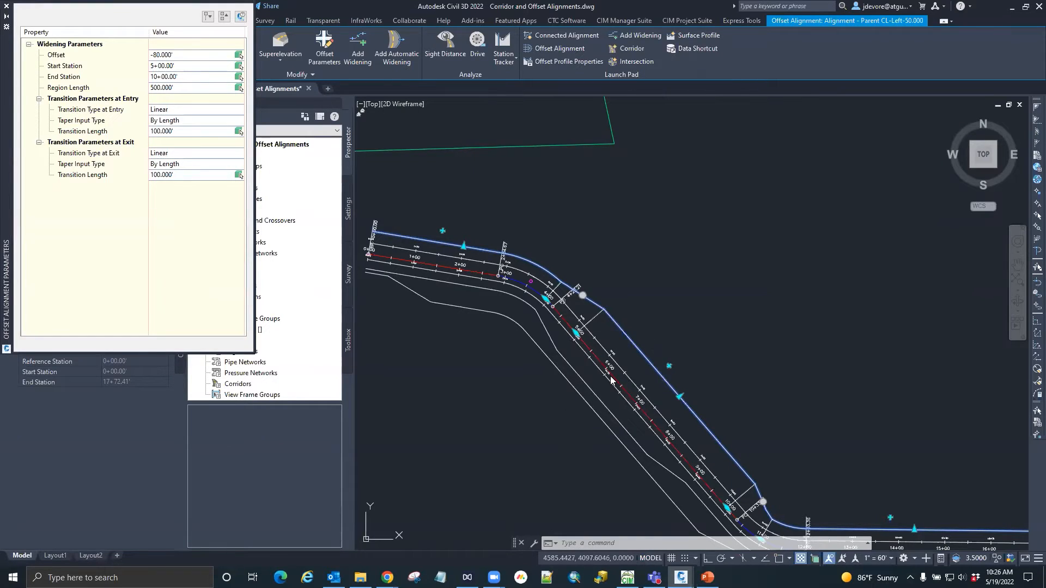
left_click(180, 55)
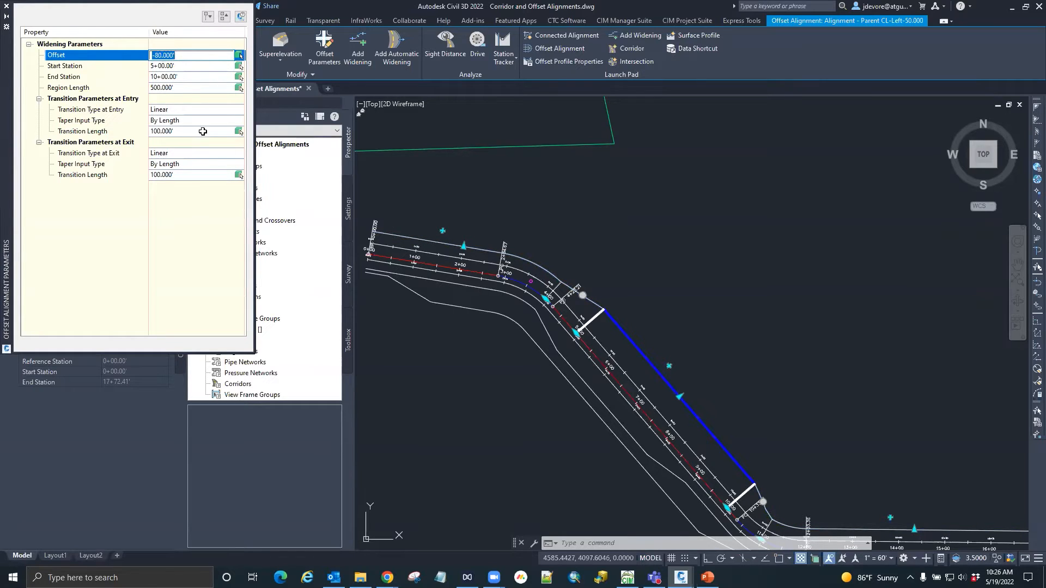
left_click(187, 68)
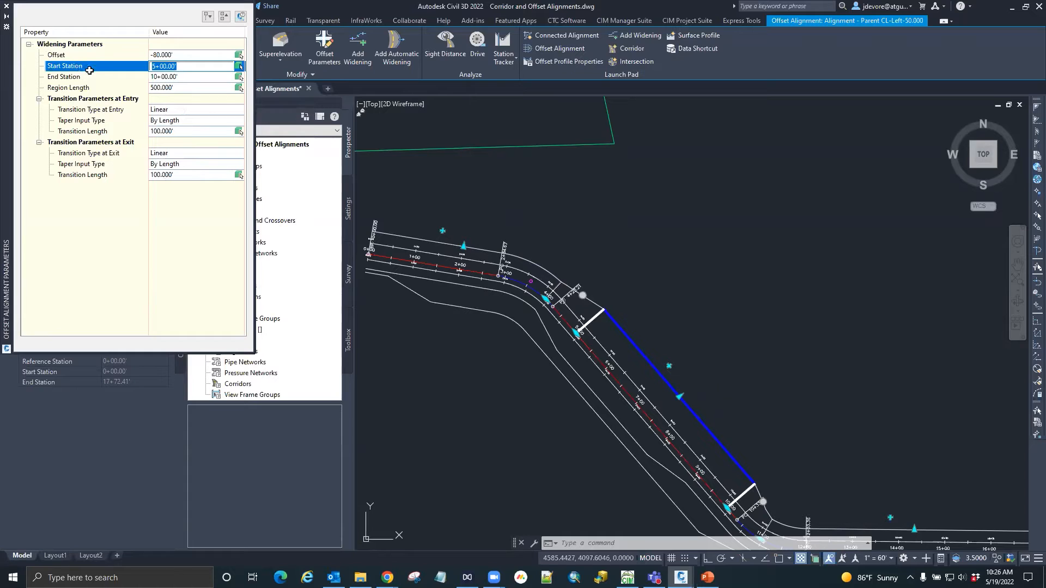
left_click(8, 9)
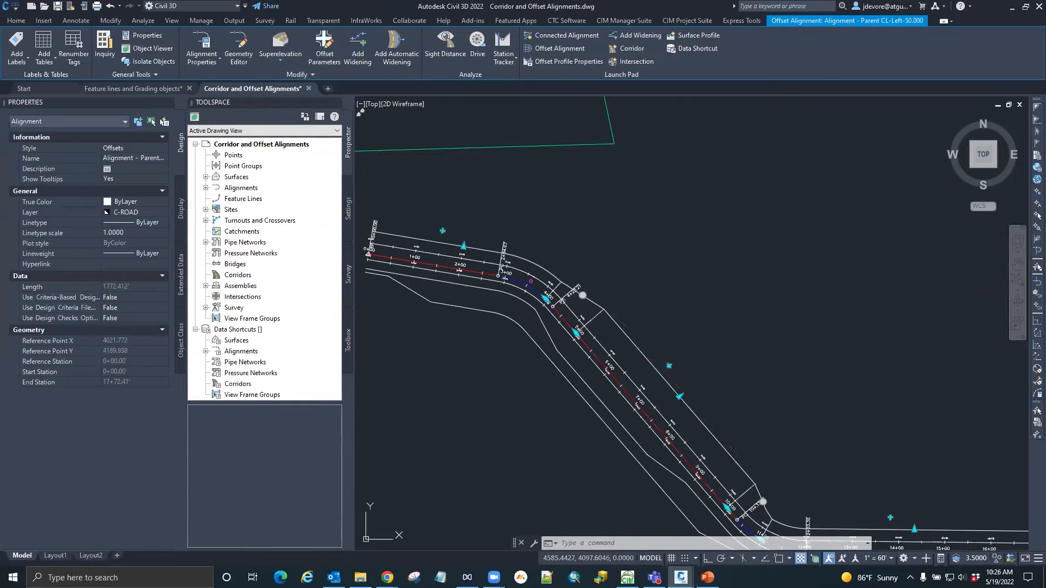
Step: Shift the start of the left offset's widening forward along the road to about station 5+50
scroll(537, 309, "up", 3)
left_click(537, 309)
left_click(561, 342)
right_click(562, 342, "shift")
key("m")
left_click(561, 342)
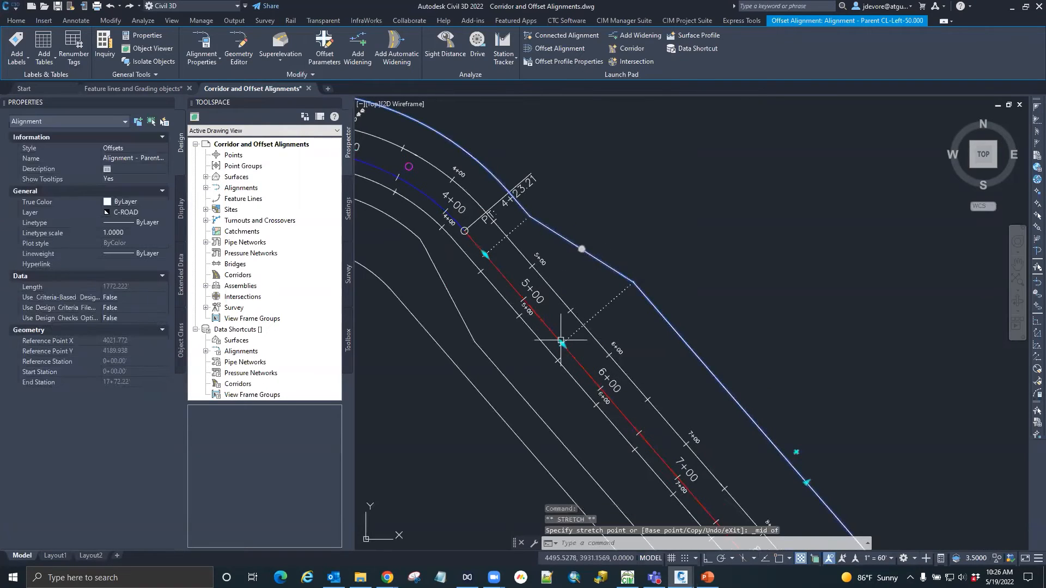
scroll(576, 187, "down", 4)
key("Escape")
key("Escape")
key("Escape")
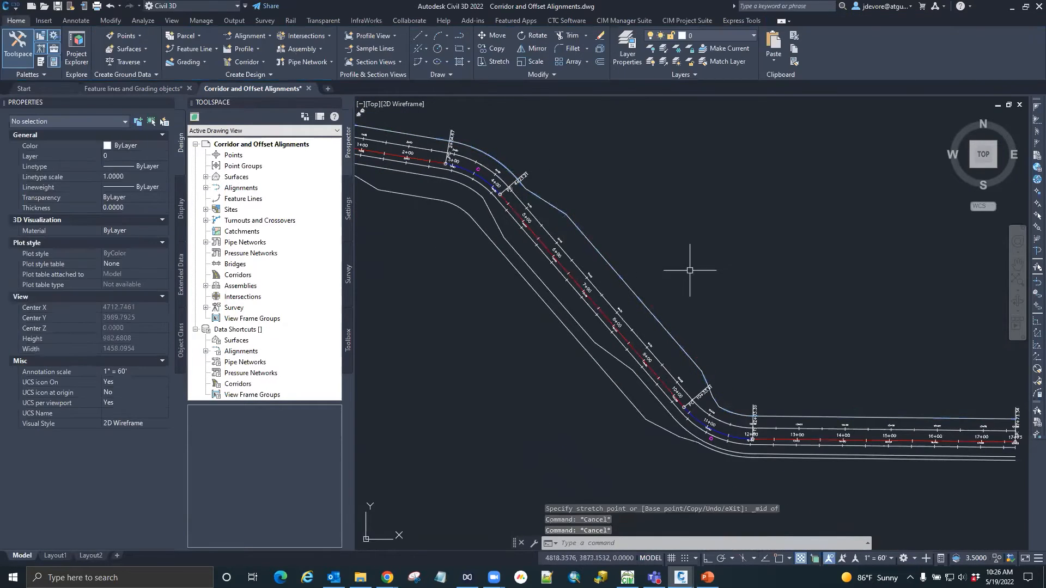
Step: Stretch the Parent CL alignment's start point southwest to about X 3967, Y 4040
scroll(687, 301, "down", 2)
scroll(576, 334, "down", 2)
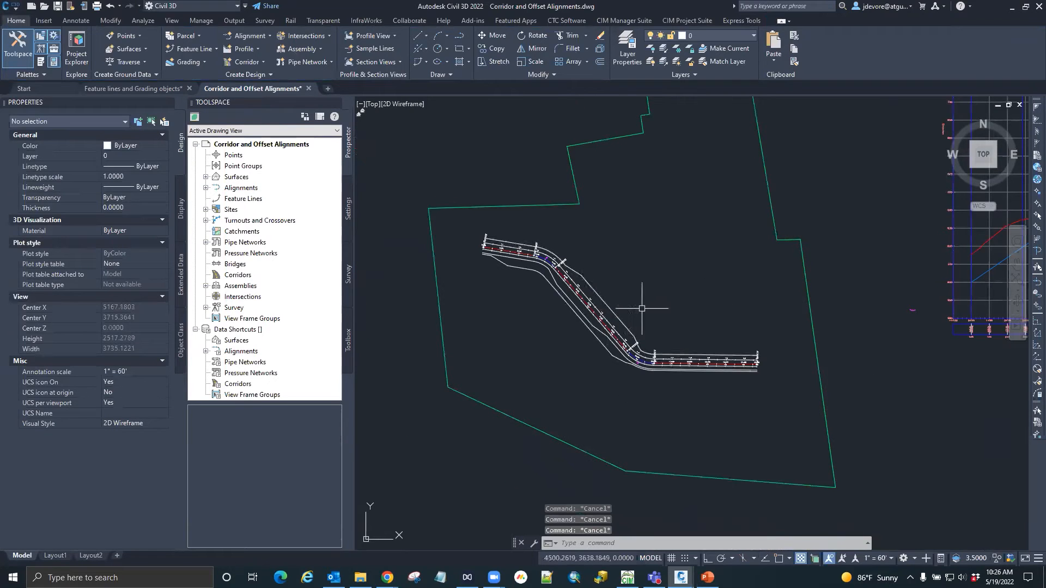
scroll(716, 318, "up", 2)
scroll(486, 263, "up", 4)
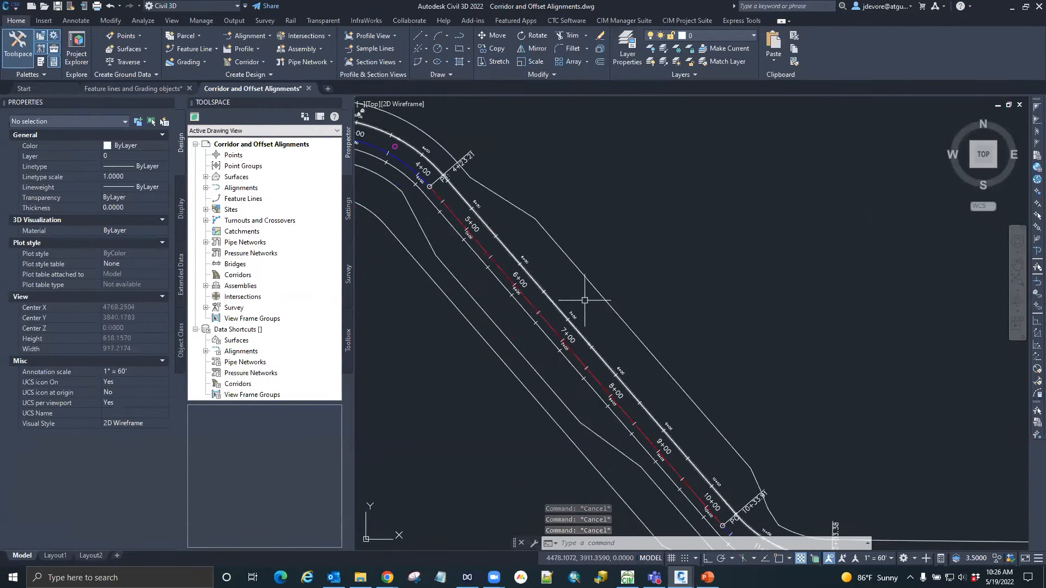
scroll(749, 330, "down", 2)
scroll(457, 218, "down", 4)
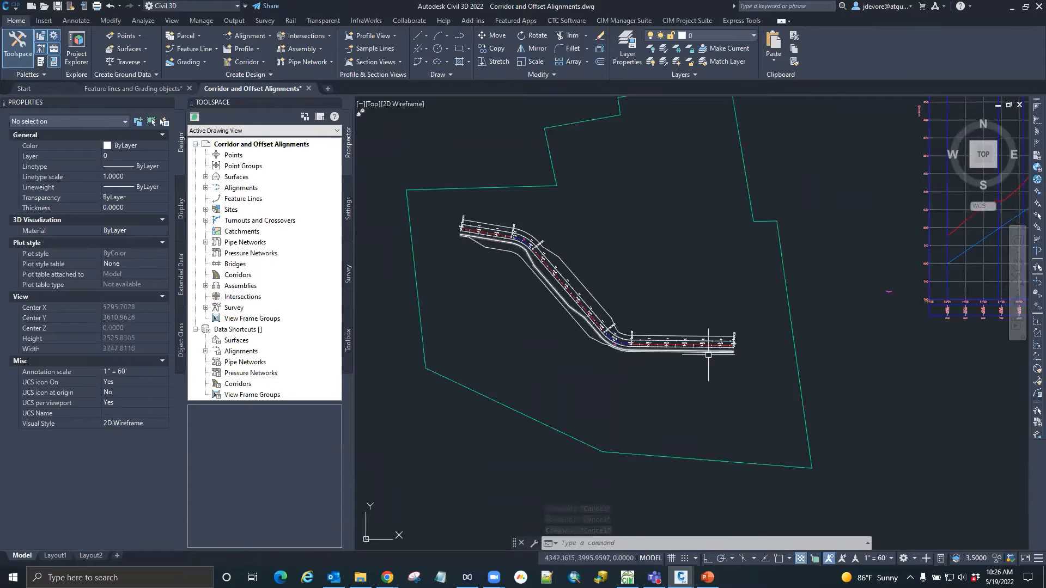
scroll(466, 231, "up", 3)
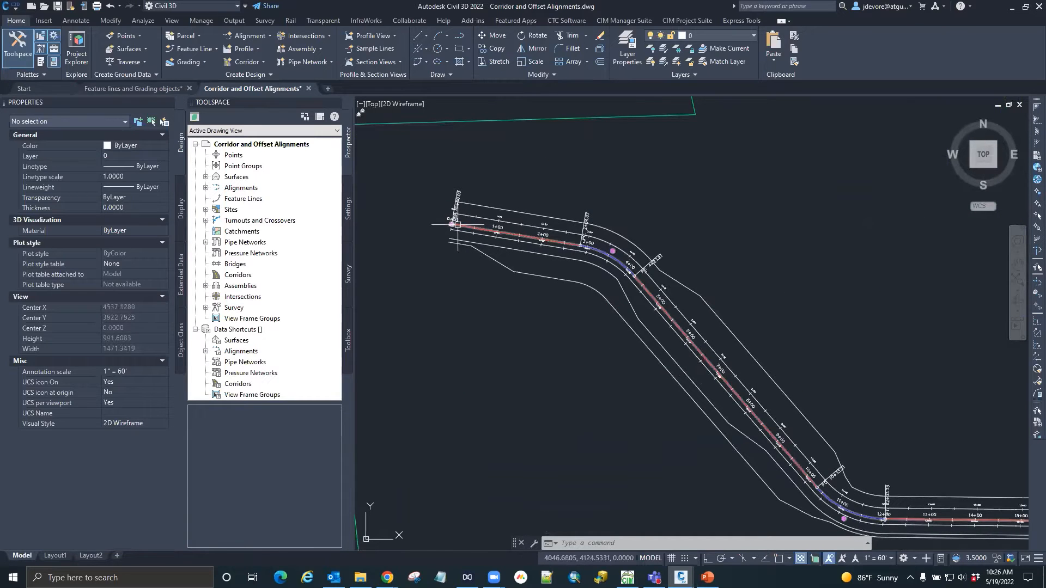
left_click(452, 225)
left_click(452, 225)
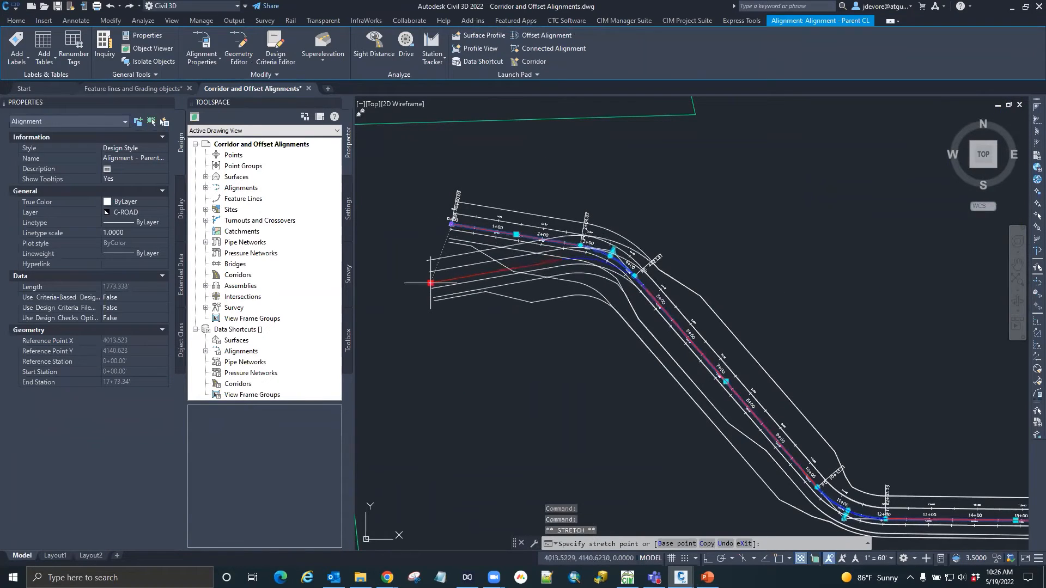
left_click(430, 269)
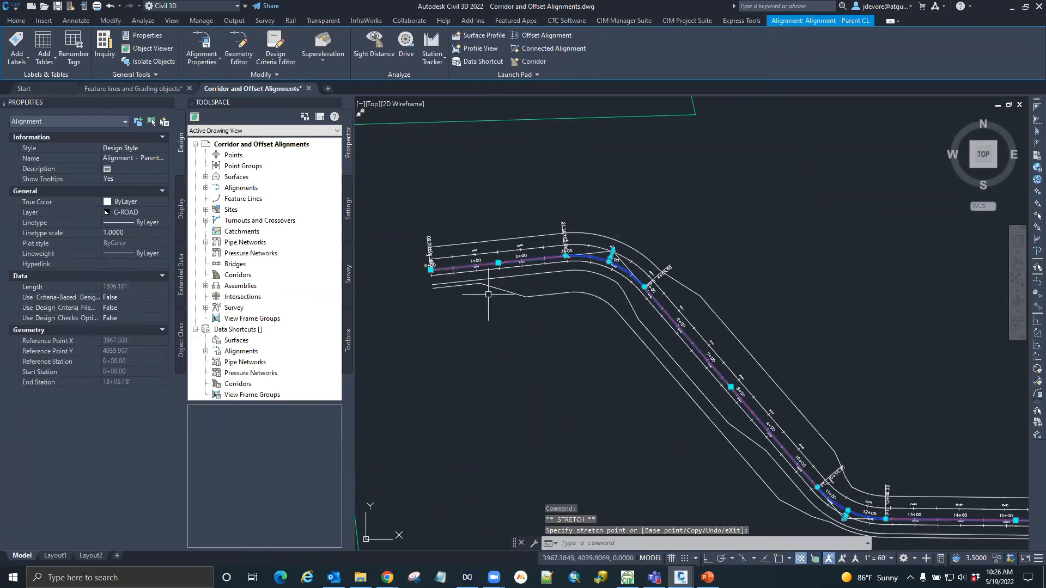
Step: Stretch the Parent CL alignment's start point back north so its first tangent slopes down toward the first curve, and check the offset alignments
left_click(431, 269)
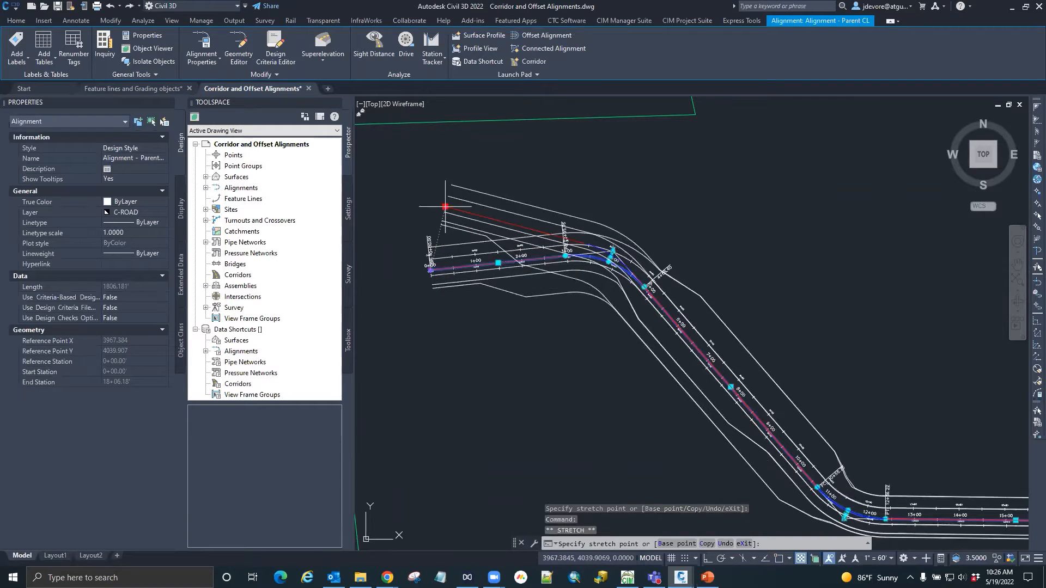
left_click(444, 208)
key("Escape")
key("Escape")
key("Escape")
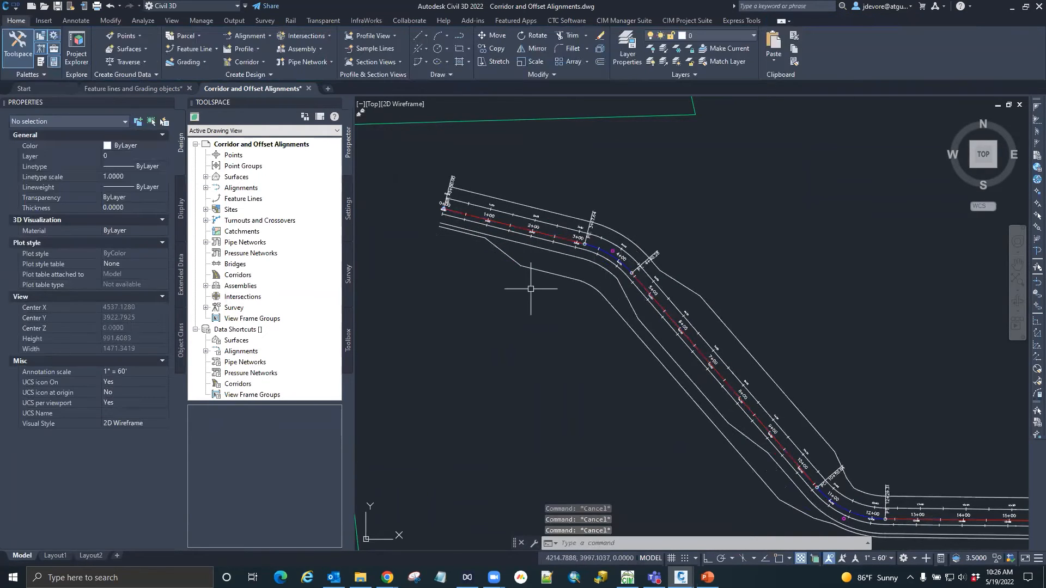
scroll(504, 291, "down", 1)
scroll(652, 300, "up", 1)
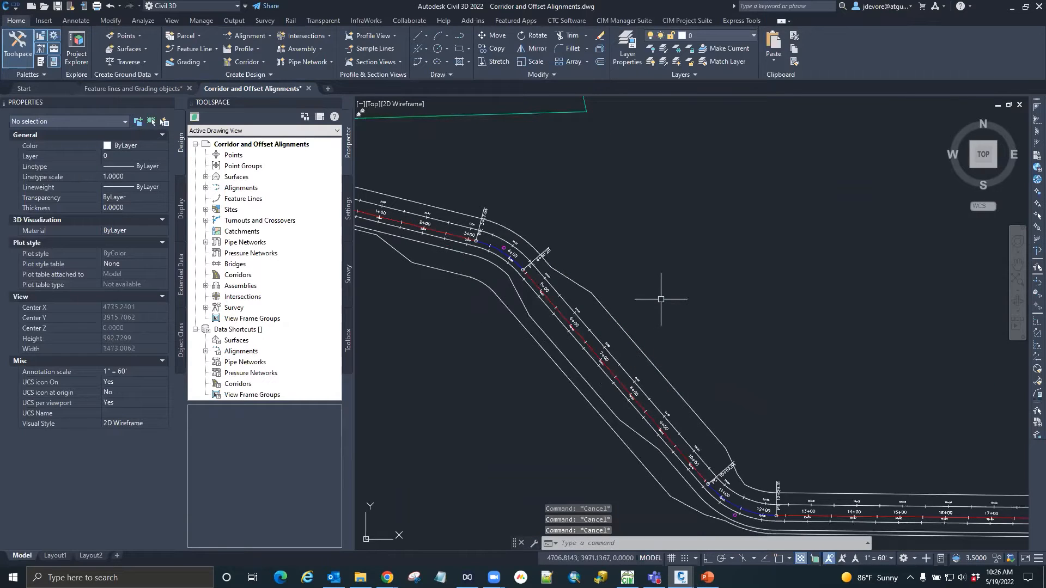
scroll(650, 261, "down", 1)
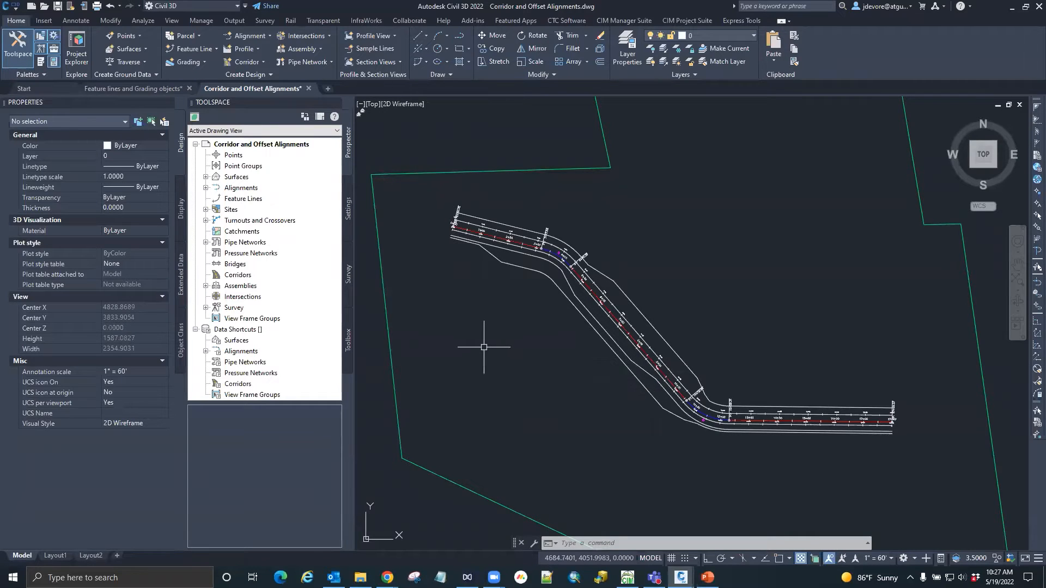
Step: Examine the road alignment with its offsets, the profile view to the east and the existing ditch assembly between them
scroll(490, 351, "down", 2)
scroll(695, 351, "down", 2)
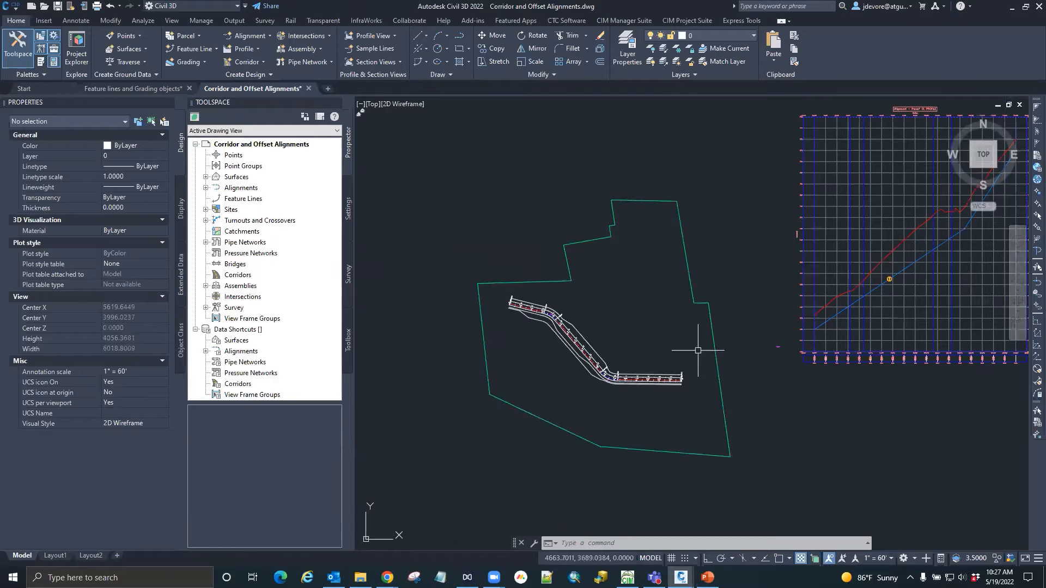
scroll(700, 351, "up", 2)
mouse_move(700, 350)
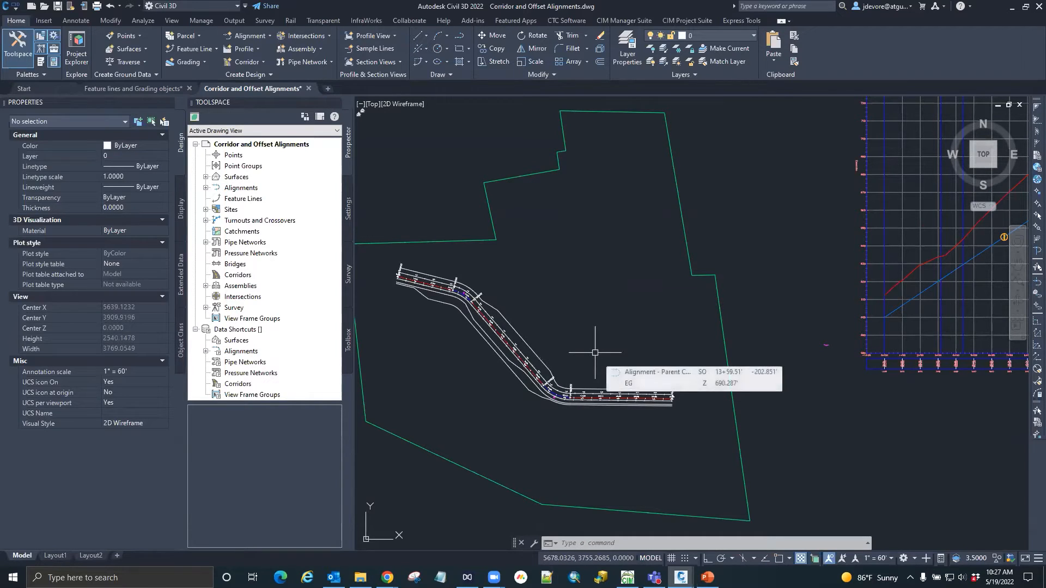
scroll(484, 358, "up", 2)
mouse_move(484, 359)
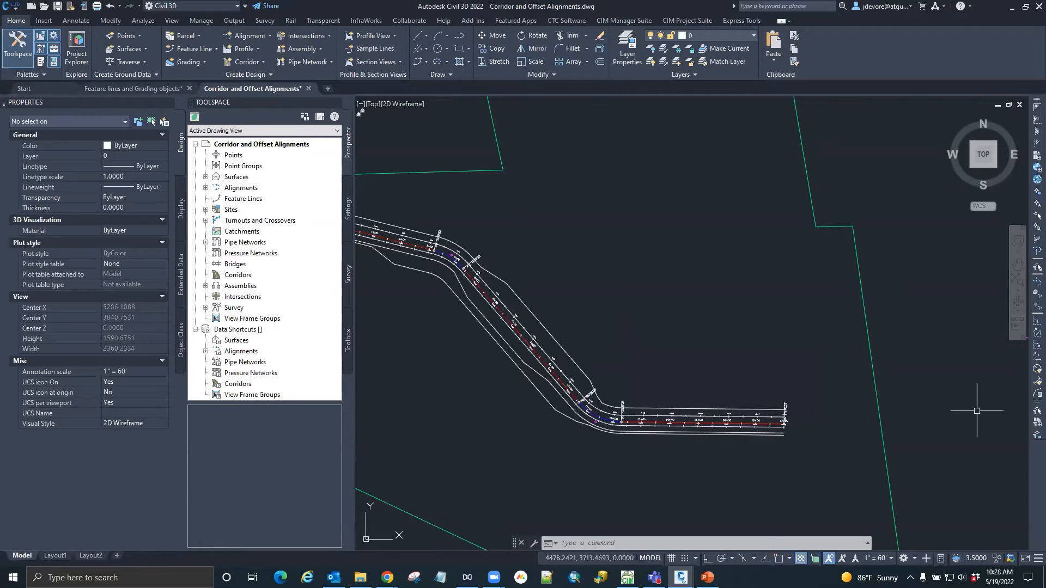
scroll(438, 313, "down", 4)
scroll(659, 330, "up", 3)
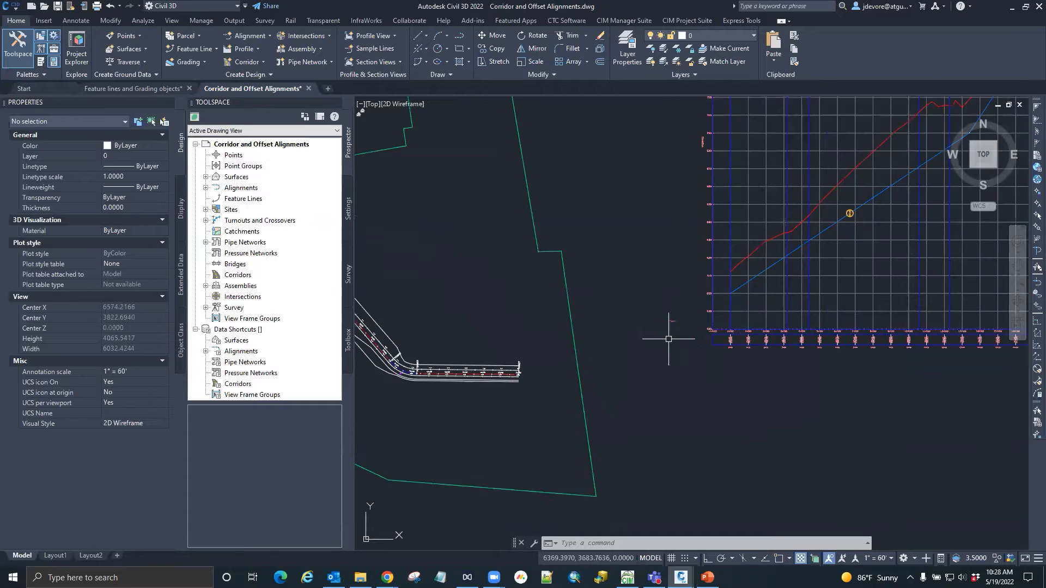
scroll(610, 357, "down", 3)
scroll(465, 344, "up", 5)
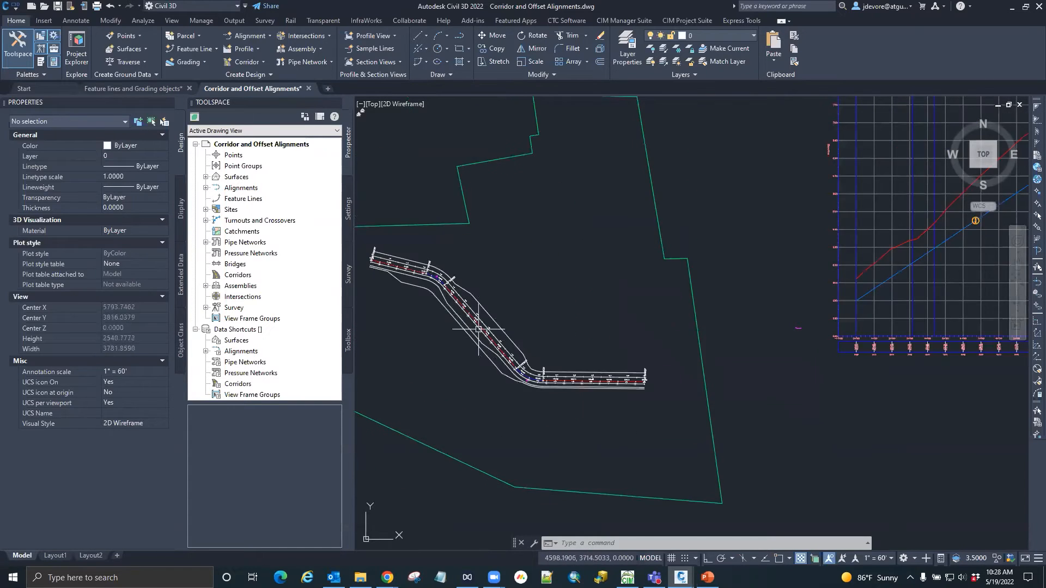
scroll(489, 329, "down", 3)
scroll(735, 342, "up", 10)
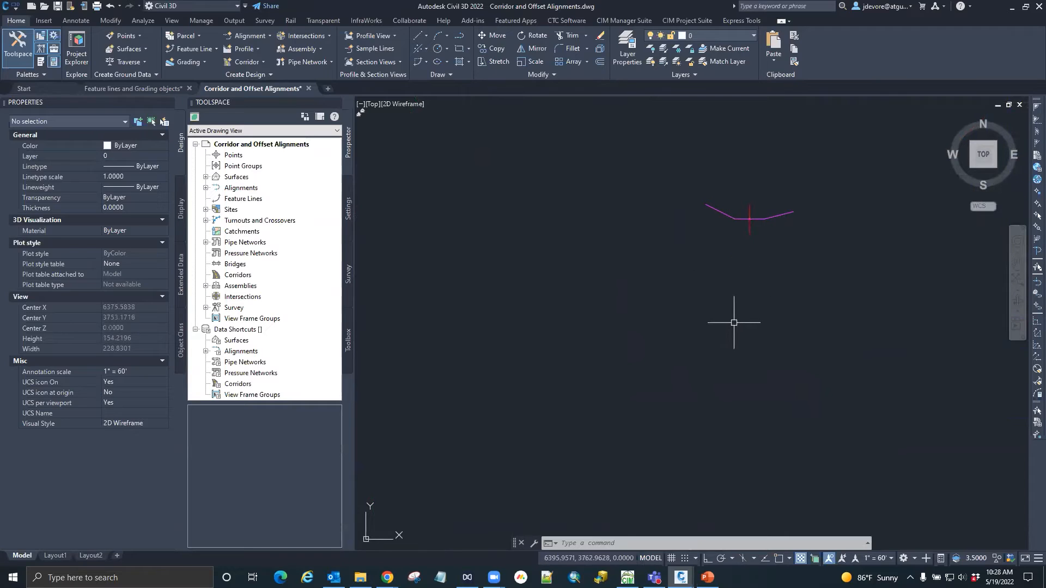
scroll(757, 226, "up", 3)
scroll(666, 223, "down", 3)
scroll(627, 240, "down", 5)
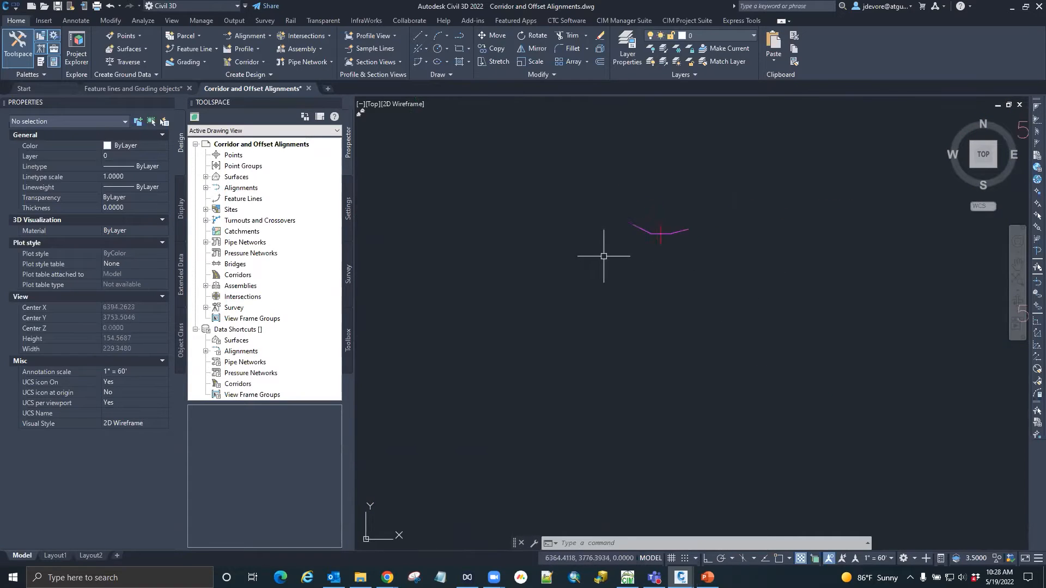
Step: Create an assembly named "Assembly - Channel" of type Other and place its baseline below the existing ditch assembly
left_click(304, 52)
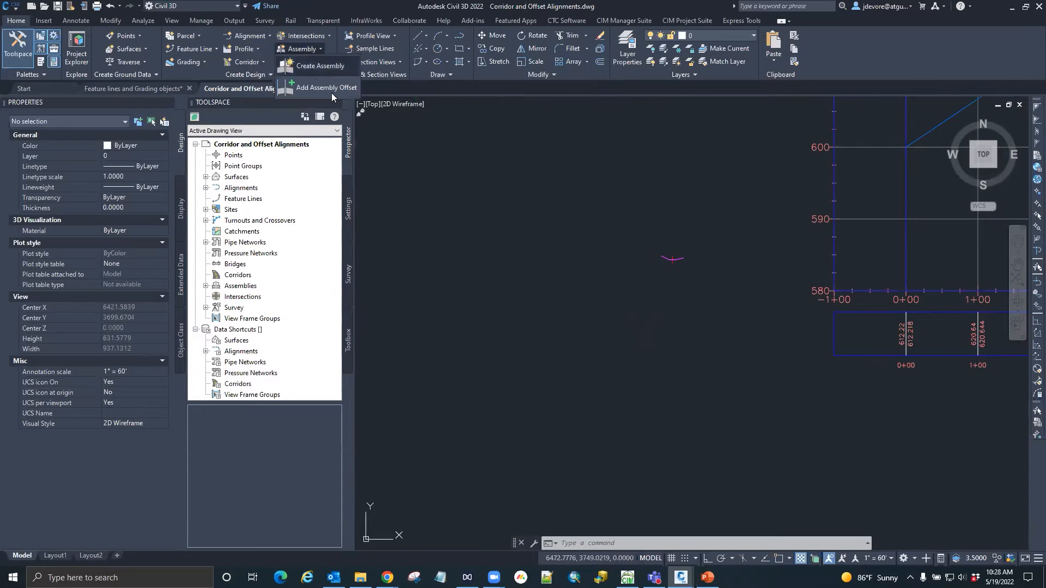
left_click(310, 62)
left_click(489, 214)
left_click_drag(489, 213, 515, 214)
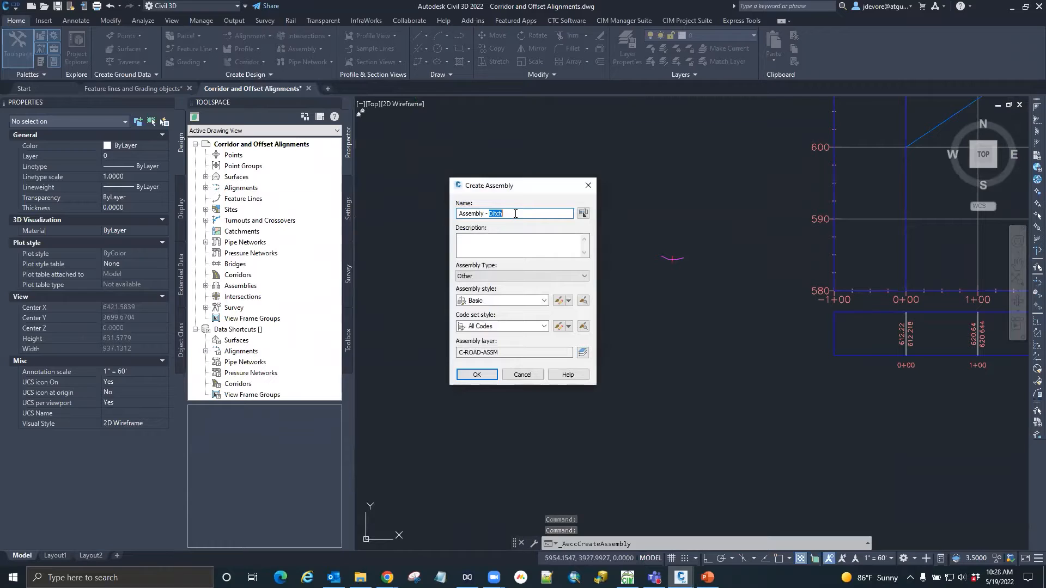
type("Channel")
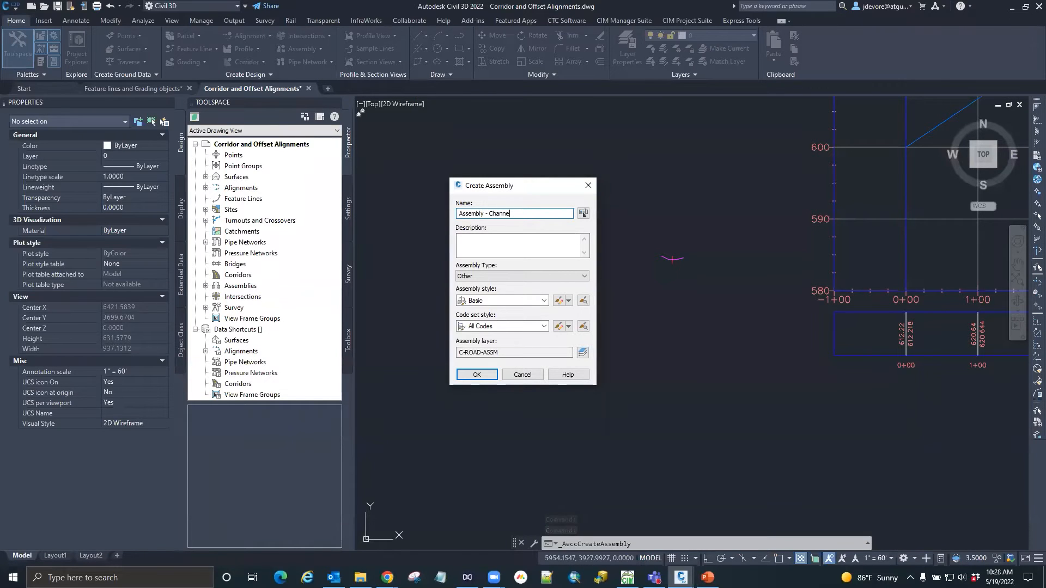
left_click(581, 277)
left_click(581, 278)
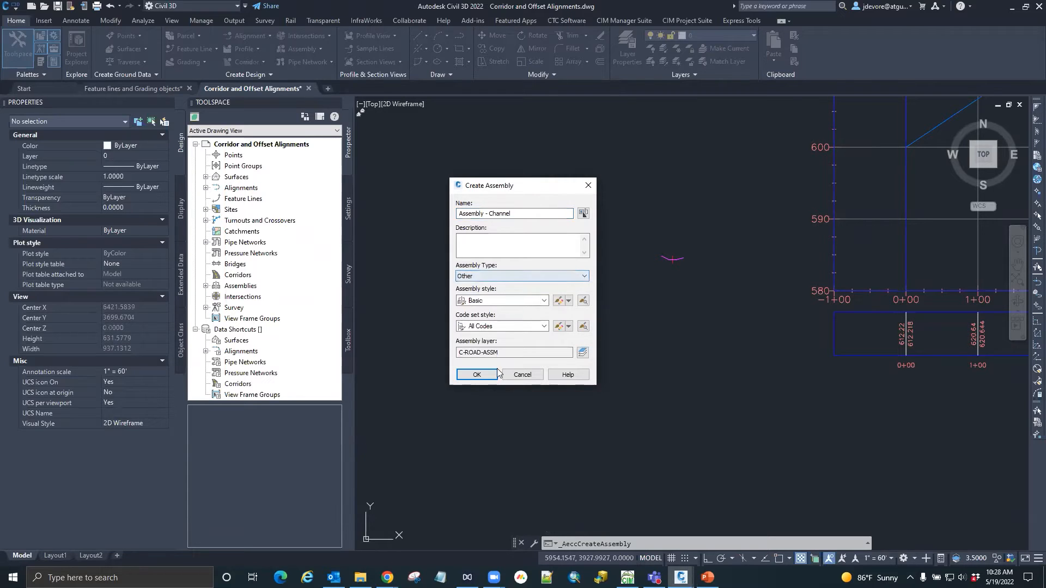
left_click(478, 376)
left_click(628, 388)
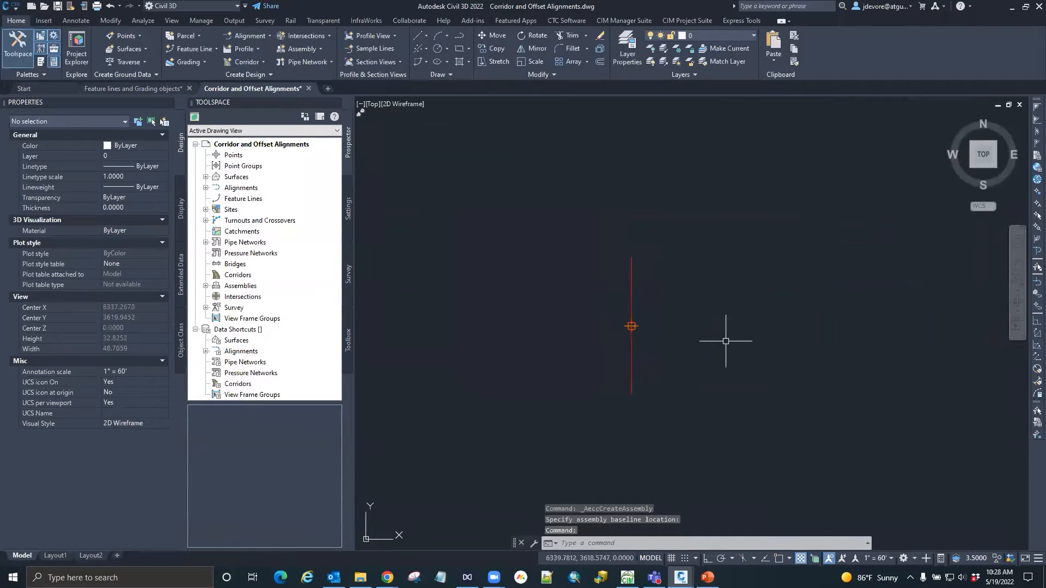
Step: Attach a left-side LinkWidthAndSlope subassembly 5 ft wide at 0% slope to the channel assembly's baseline
key("ctrl+3")
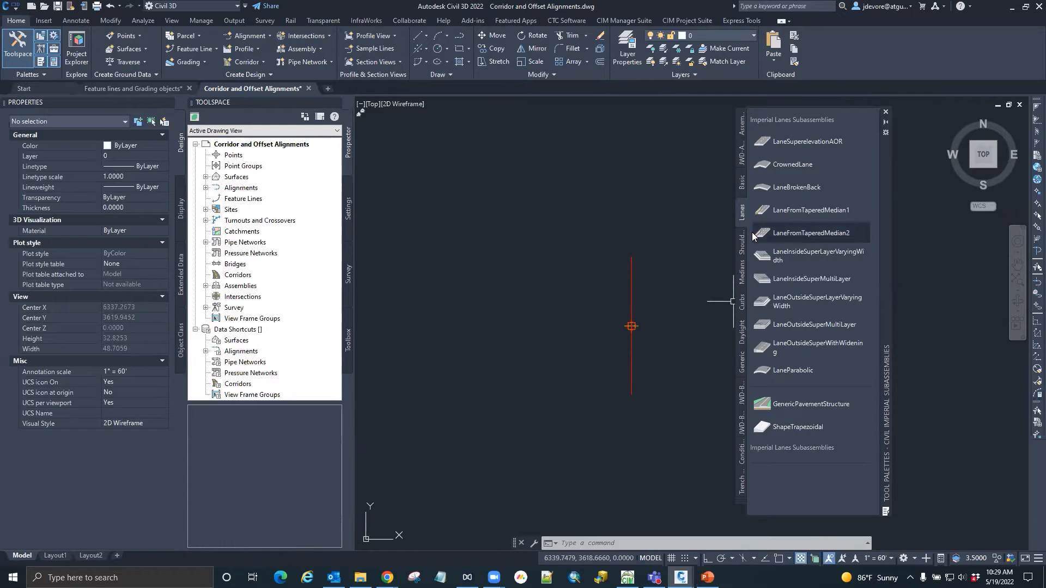
left_click(744, 362)
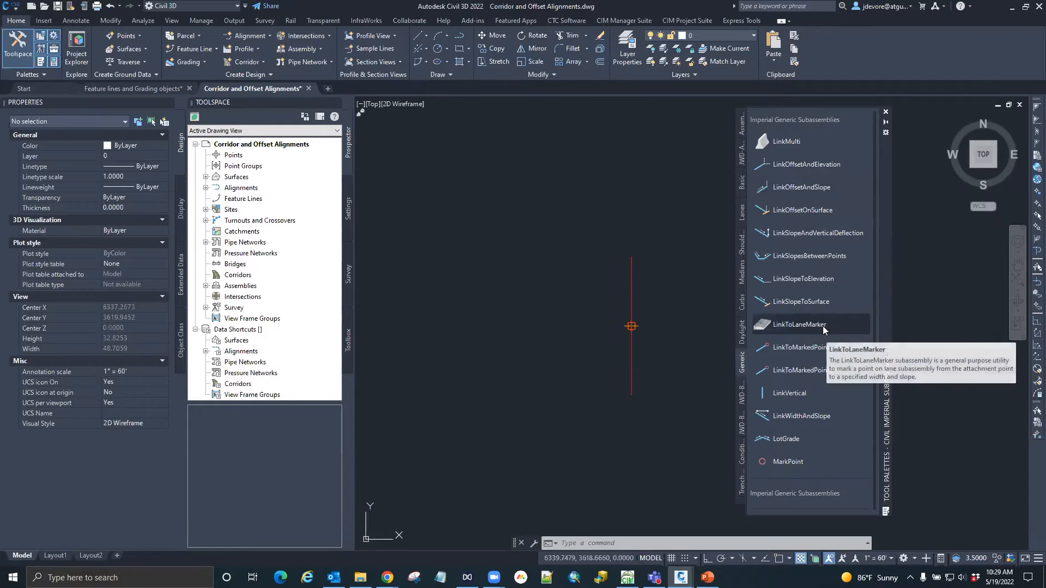
left_click(792, 416)
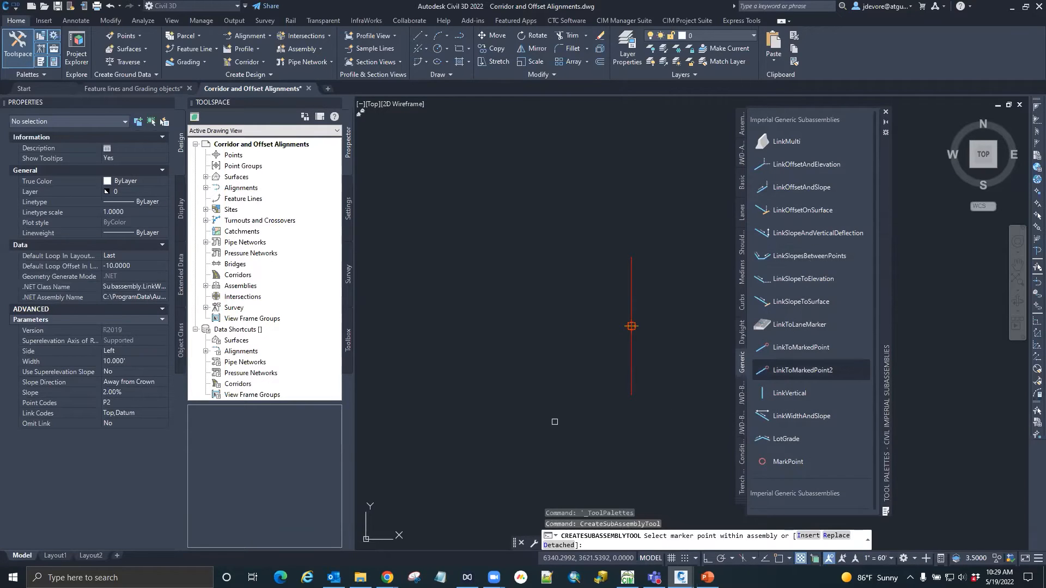
scroll(524, 408, "down", 1)
scroll(615, 416, "up", 1)
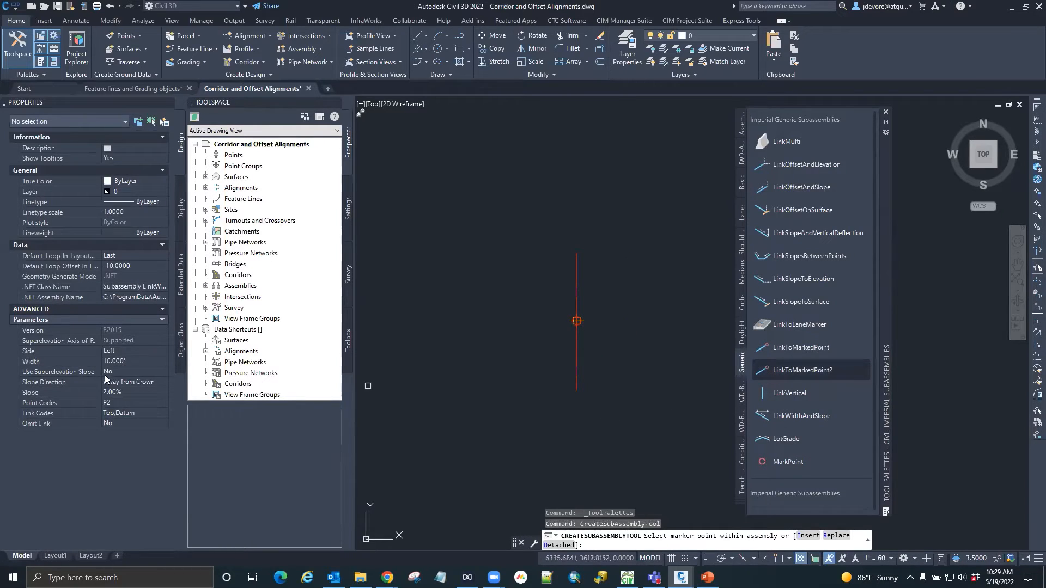
left_click(138, 361)
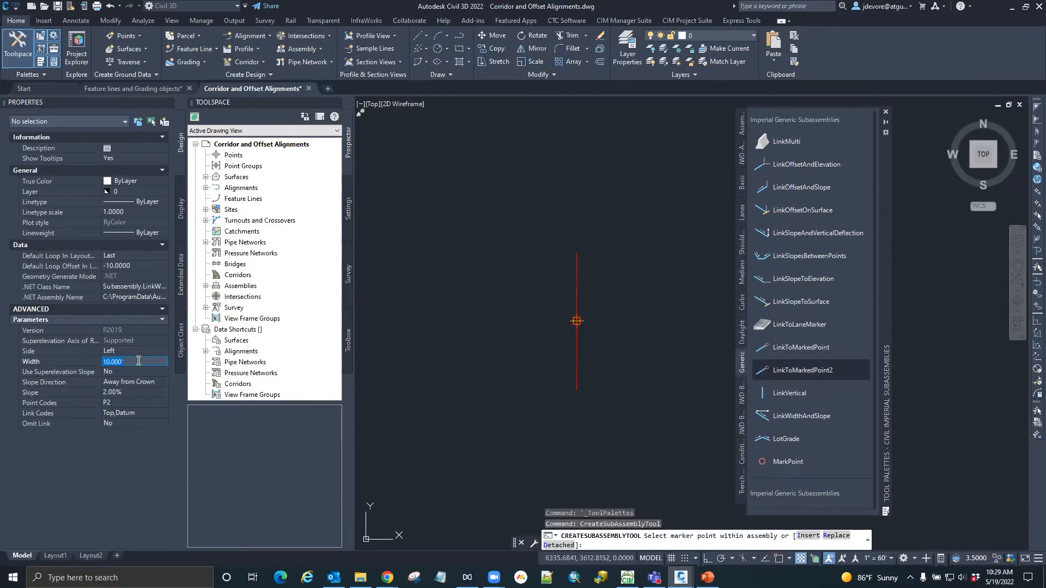
type("5")
key("Tab")
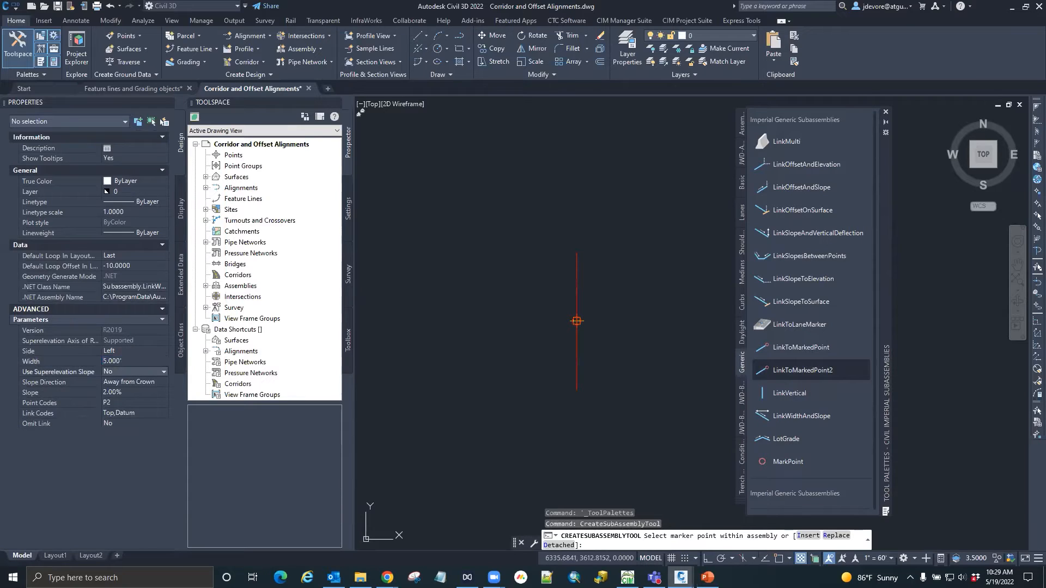
right_click(132, 391)
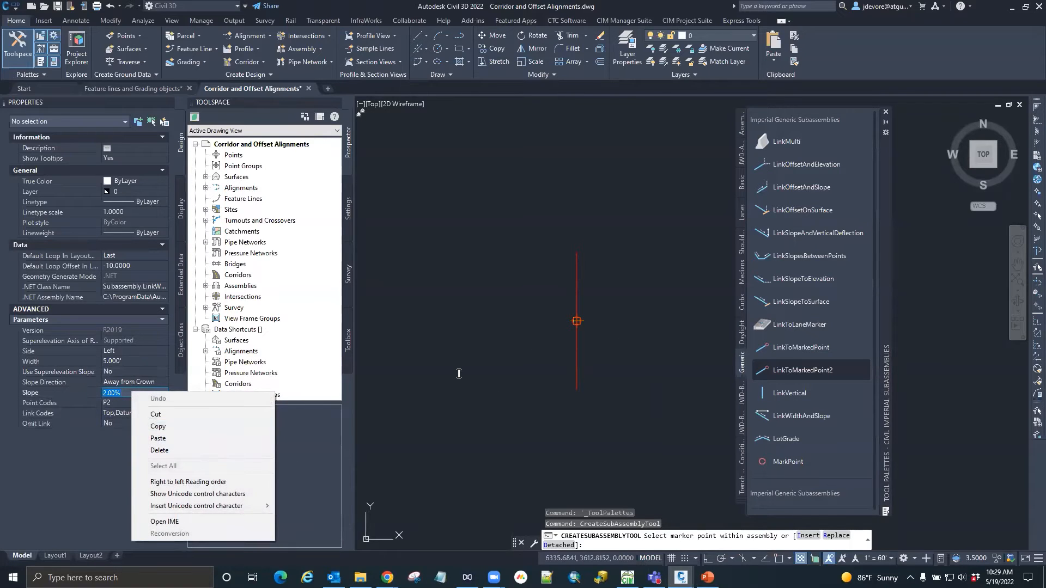
left_click(128, 403)
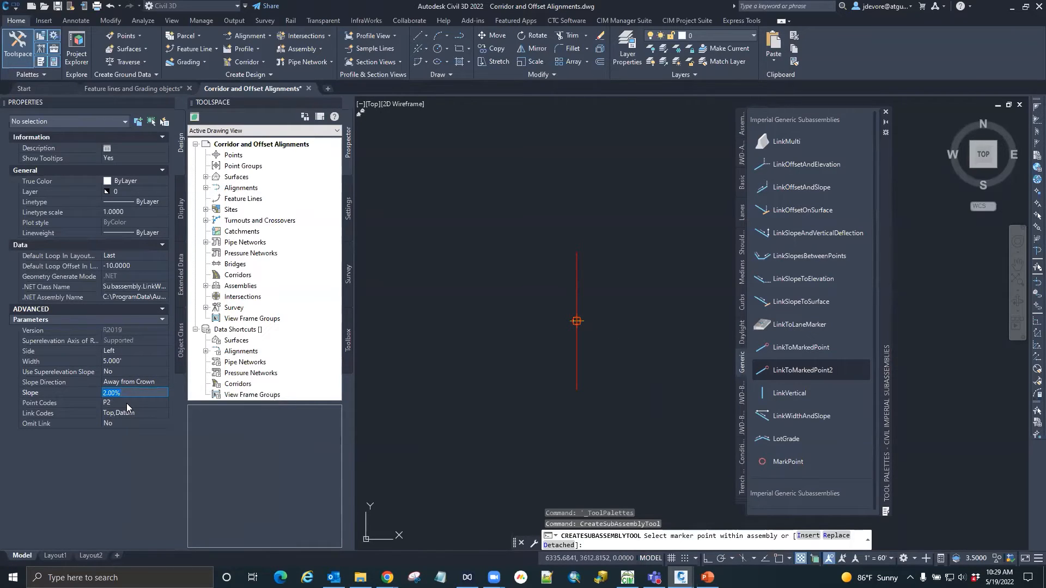
type("0")
key("Tab")
scroll(572, 317, "up", 7)
left_click(561, 329)
scroll(520, 347, "down", 7)
scroll(545, 360, "up", 3)
scroll(588, 362, "up", 4)
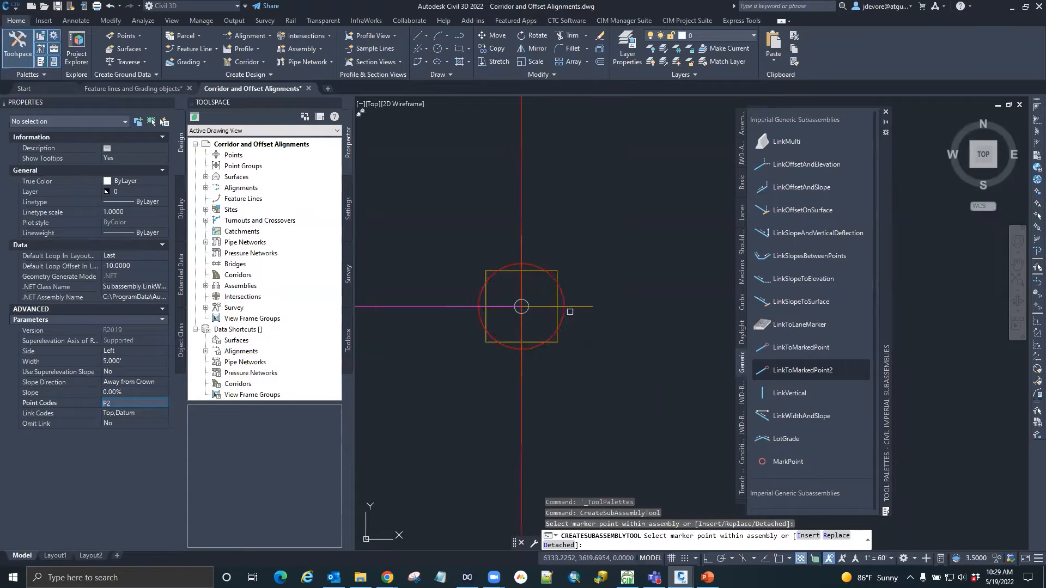
scroll(561, 343, "down", 7)
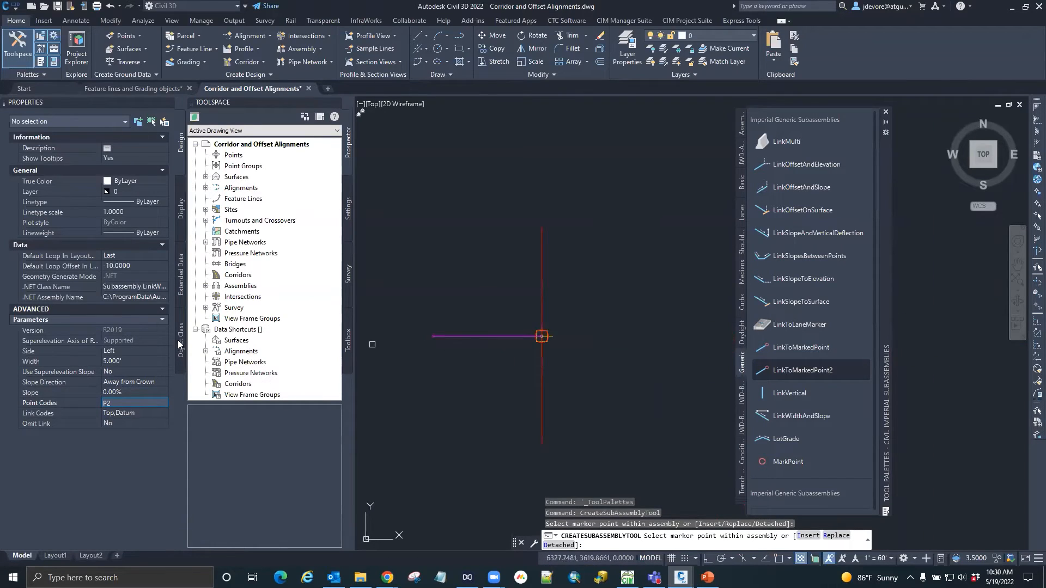
Step: Attach a matching right-side link, 5 ft wide at 0% slope, to the channel assembly's baseline
left_click(140, 349)
left_click(137, 352)
left_click(111, 361)
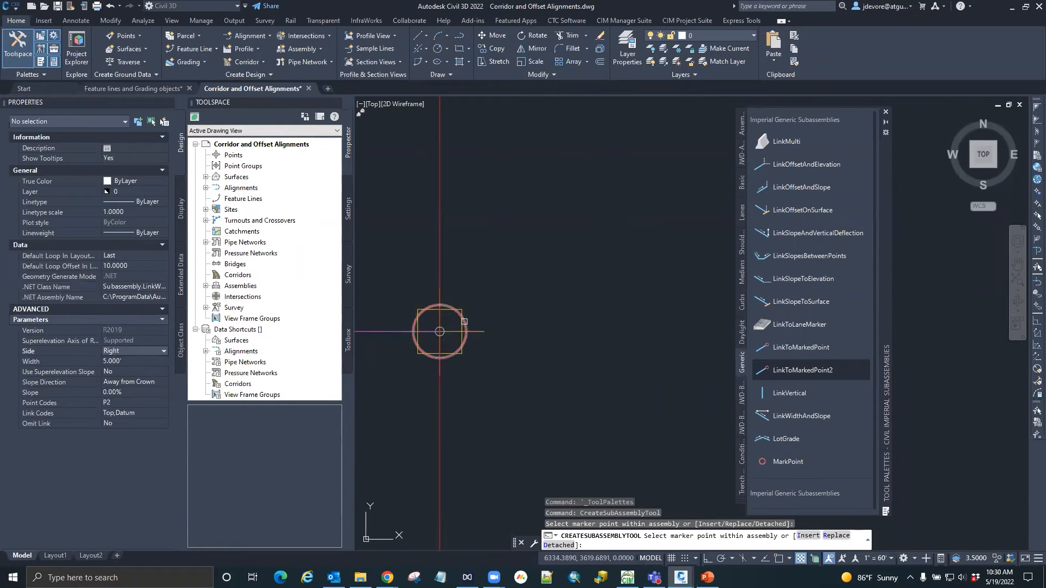
left_click(439, 329)
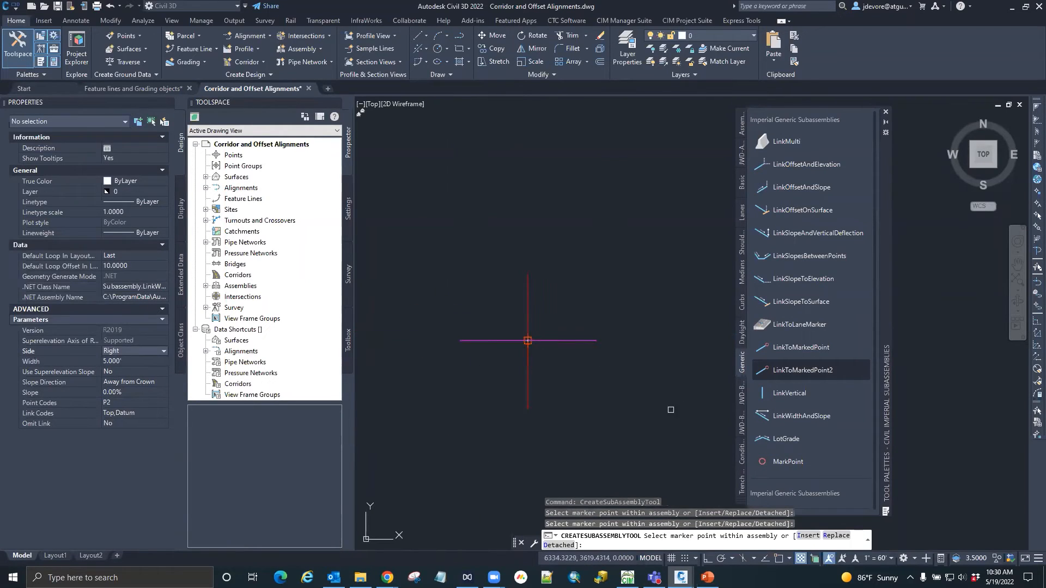
Step: Attach a left-side LinkWidthAndSlope 10 ft wide at 50% slope to the left end of the channel bottom
left_click(794, 419)
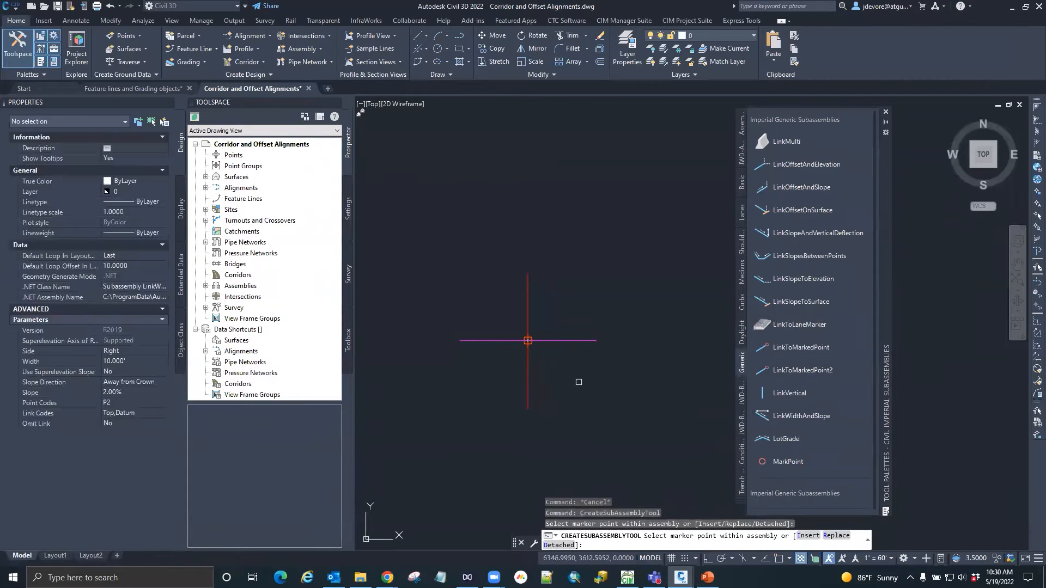
left_click(132, 350)
left_click(143, 353)
left_click(114, 371)
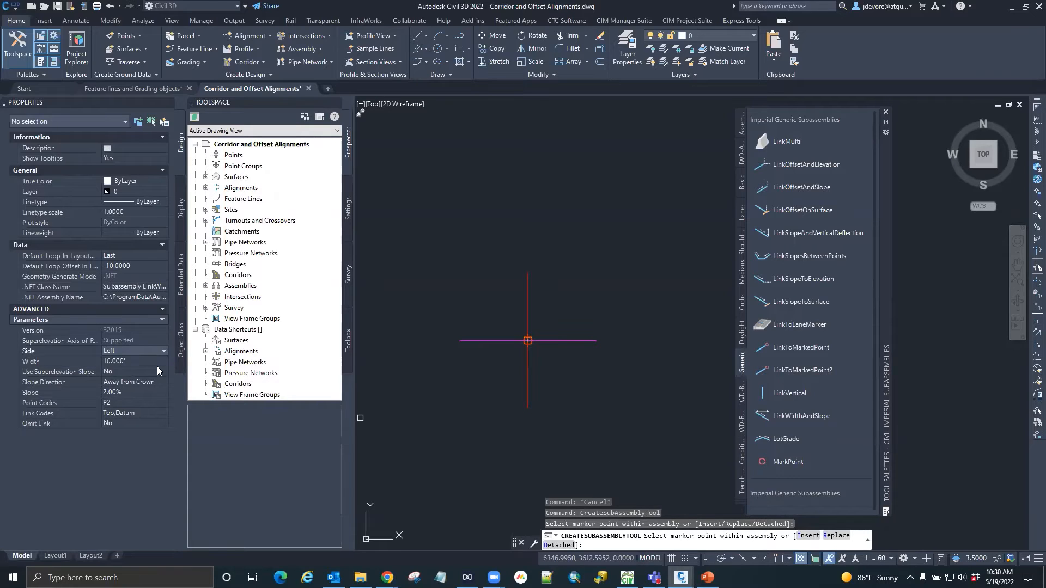
left_click(134, 360)
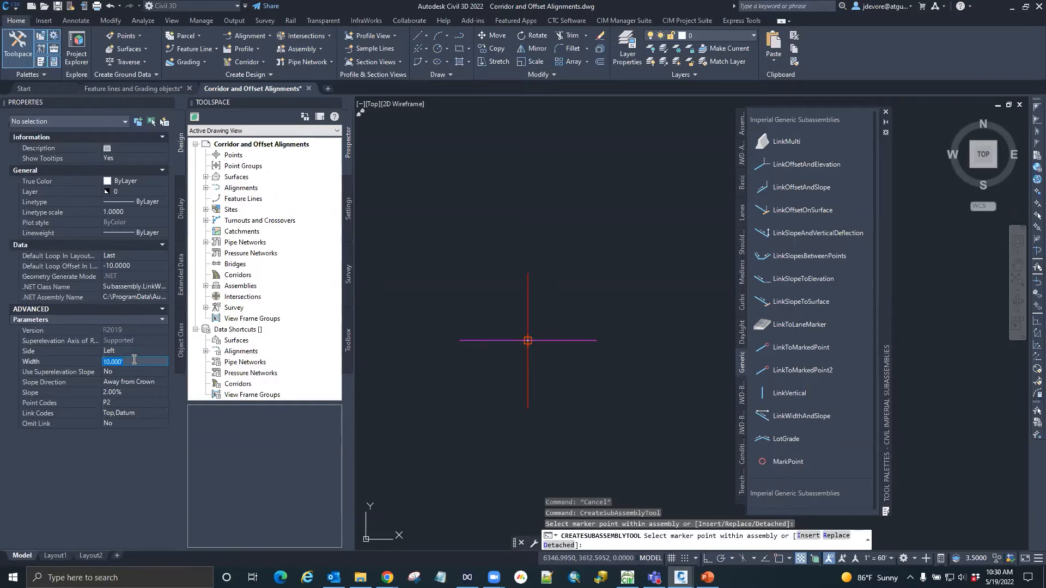
left_click(132, 393)
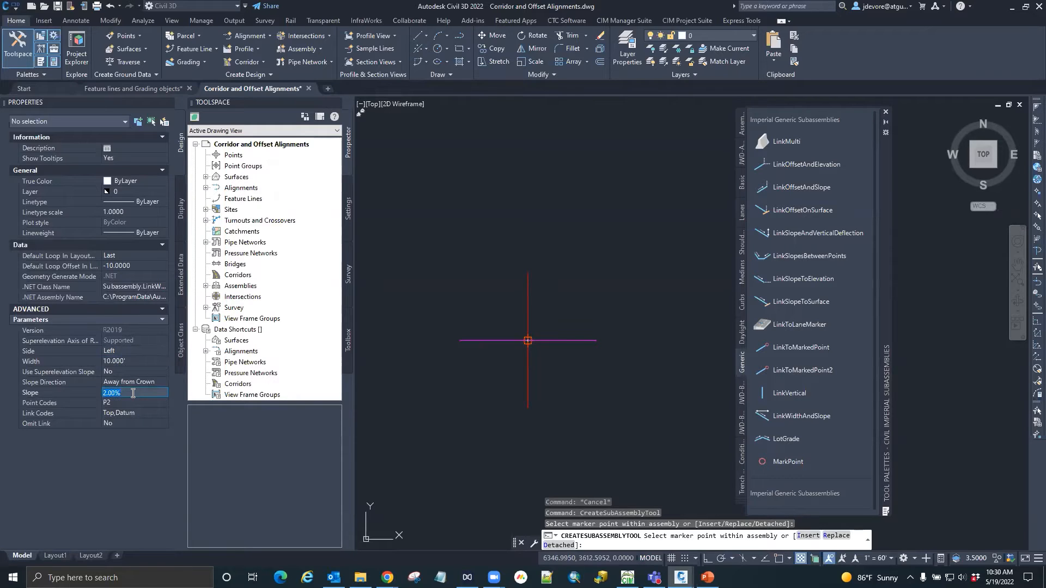
type("50")
key("Tab")
scroll(452, 342, "up", 8)
left_click(513, 344)
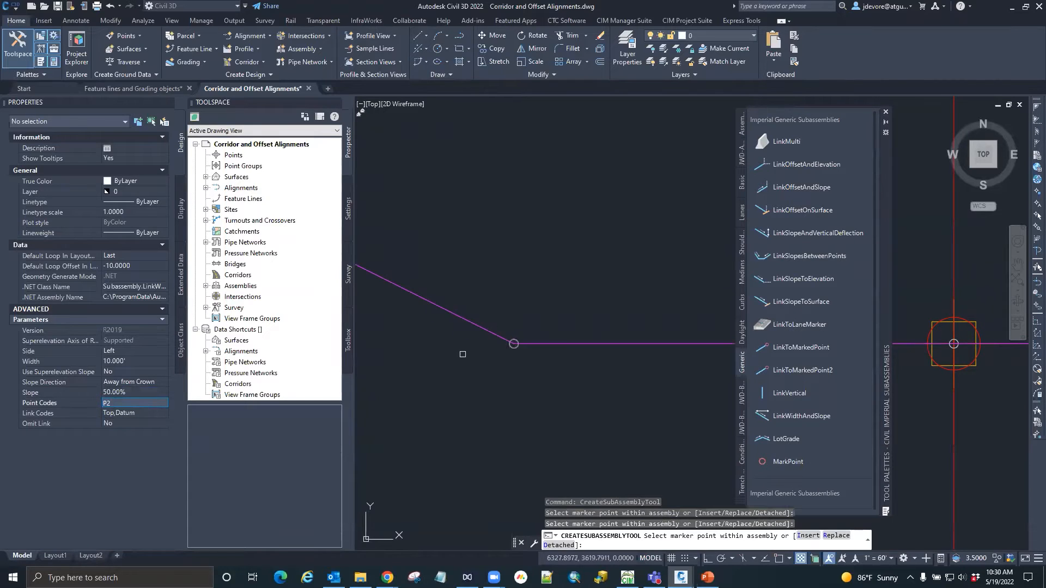
scroll(462, 354, "down", 10)
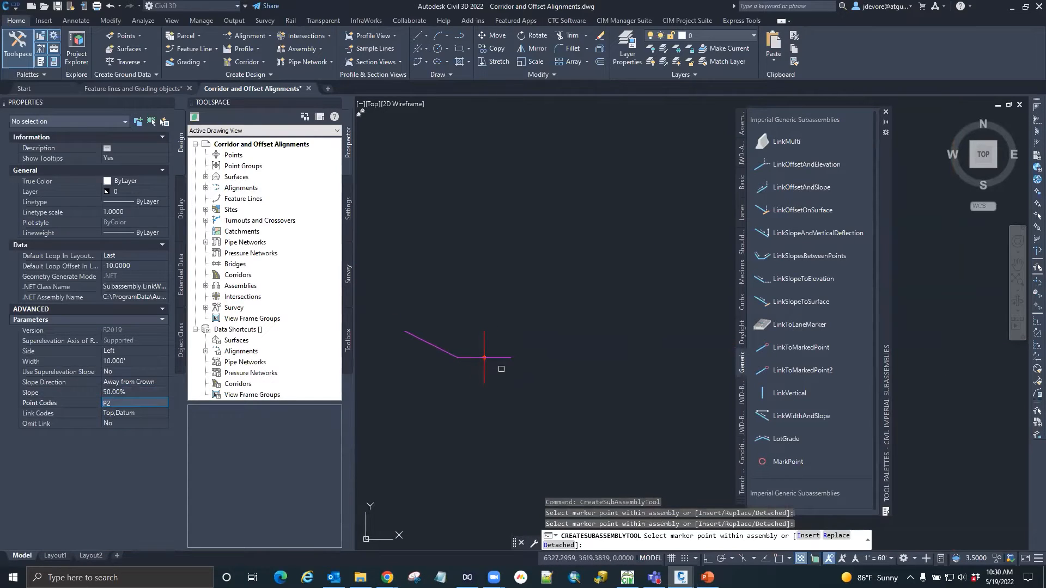
Step: Attach a 10 ft wide side slope at 50% to the right end of the channel bottom and finish placing subassemblies
scroll(413, 348, "up", 5)
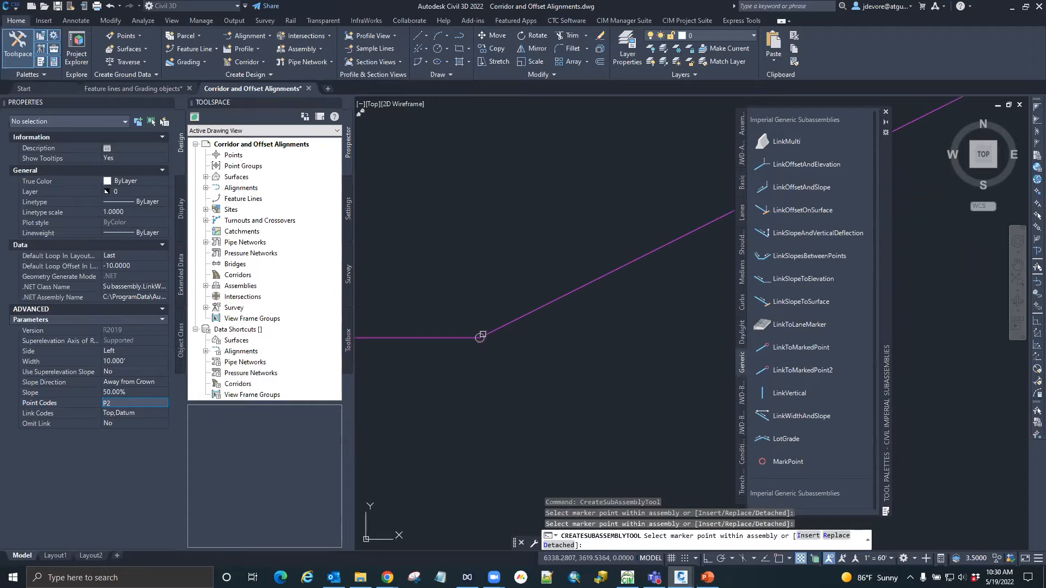
left_click(480, 338)
scroll(526, 365, "down", 5)
right_click(529, 367)
left_click(545, 371)
Step: Set the slope of the channel's right side link to 25% and clear the selection
left_click(550, 351)
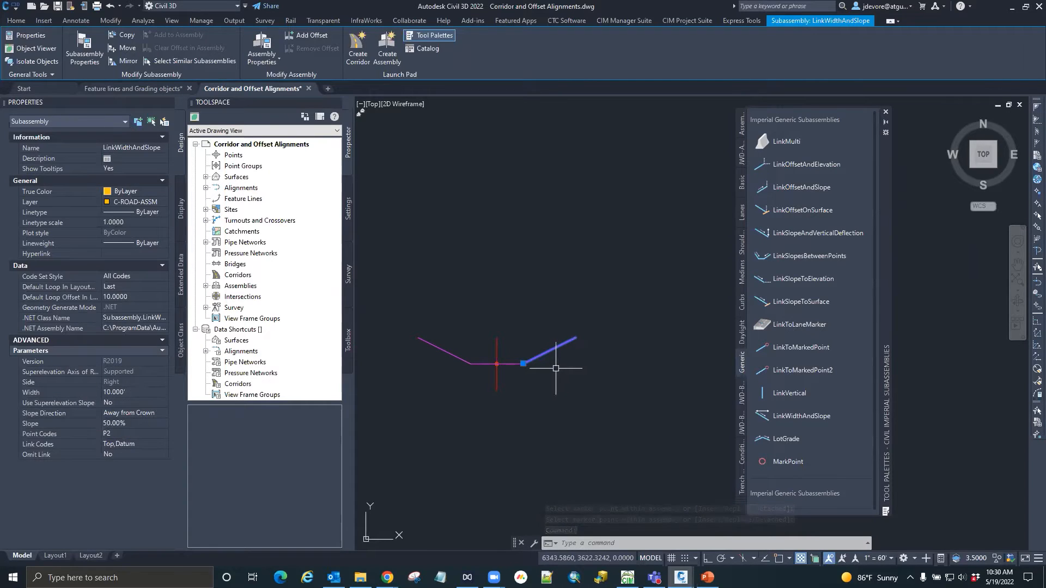
left_click(138, 422)
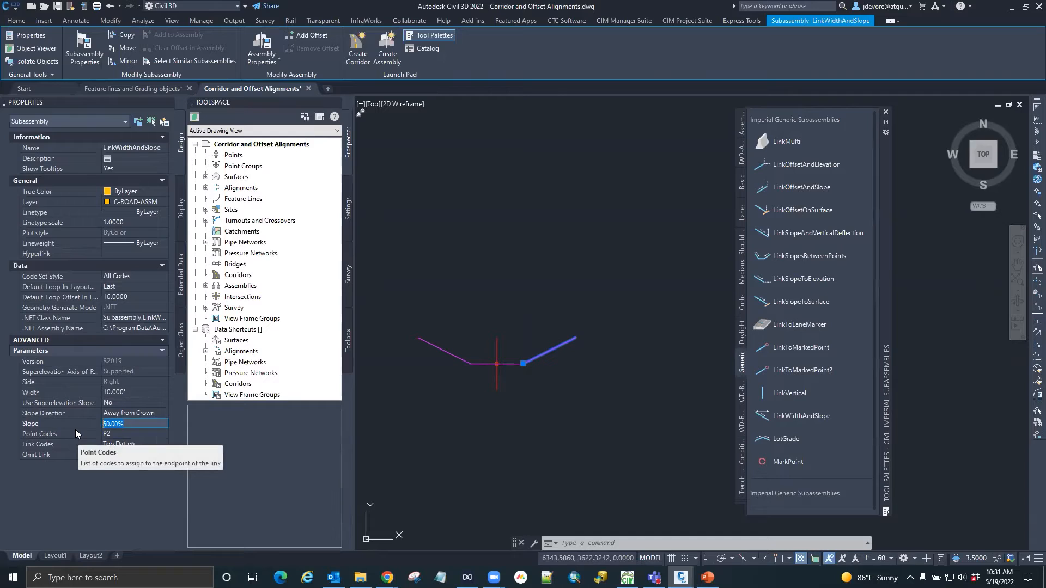
type("25")
key("Return")
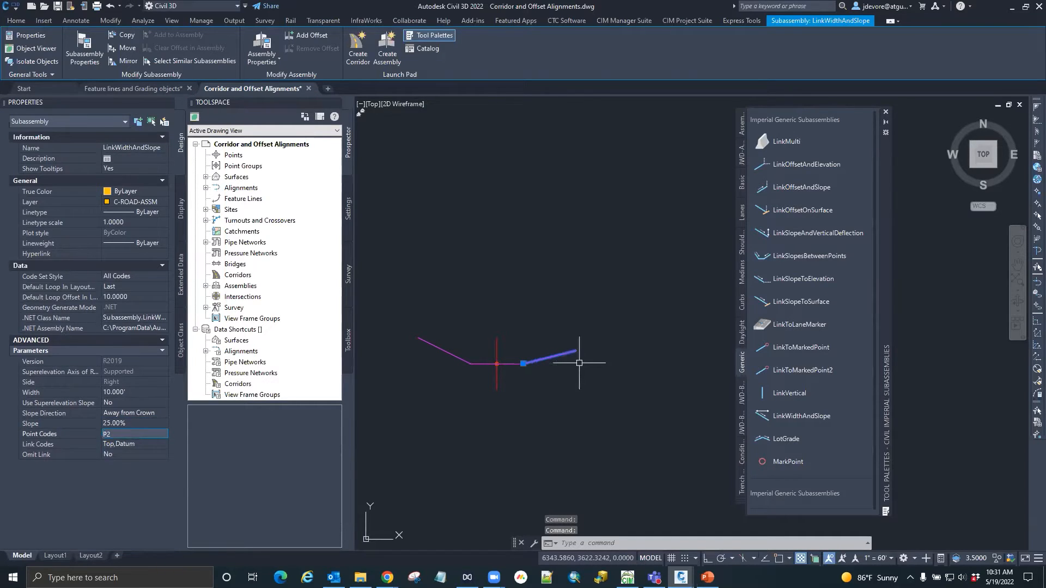
key("Escape")
key("Escape")
key("Escape")
scroll(602, 367, "down", 2)
scroll(569, 375, "up", 3)
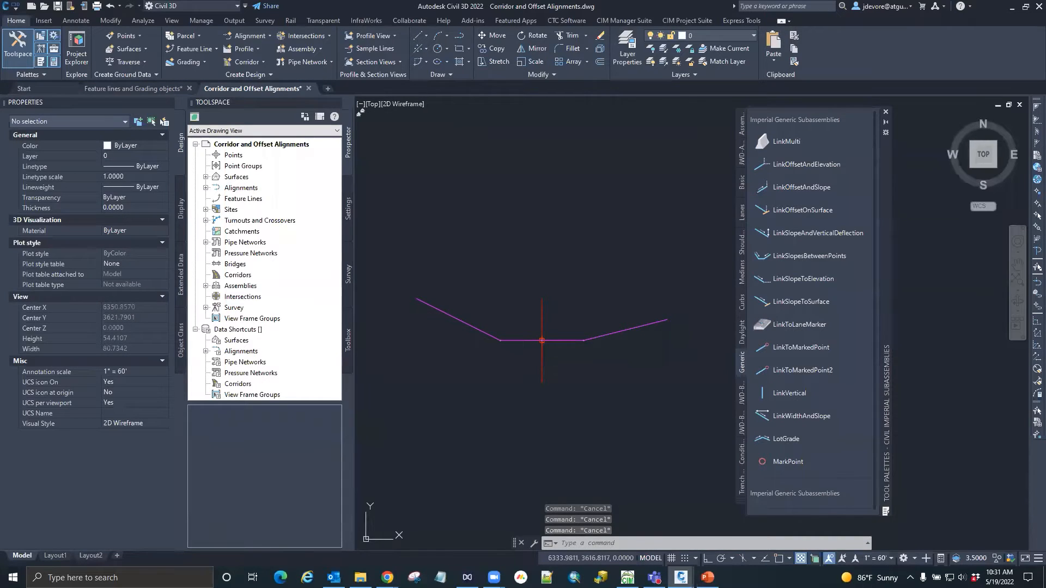
Step: Check the width and slope parameters of the channel assembly's right bottom link and right side link
scroll(566, 352, "up", 4)
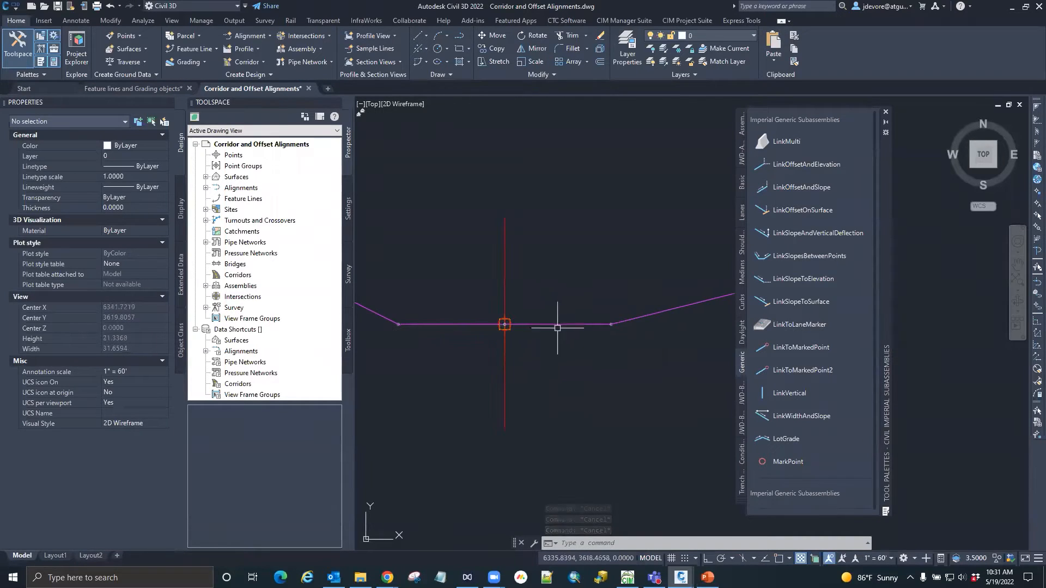
left_click(561, 325)
key("ctrl")
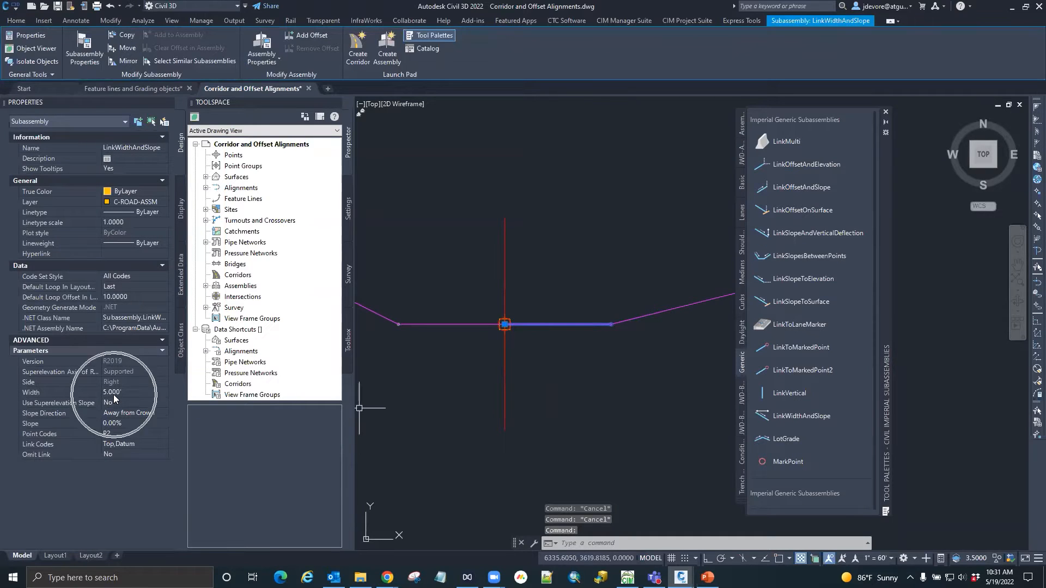
key("ctrl")
key("Escape")
left_click(657, 311)
scroll(645, 359, "down", 5)
scroll(654, 385, "up", 4)
key("Escape")
Step: Close the subassembly palette and start a new corridor on the Parent CL alignment named "Corridor - Channel"
scroll(529, 336, "up", 3)
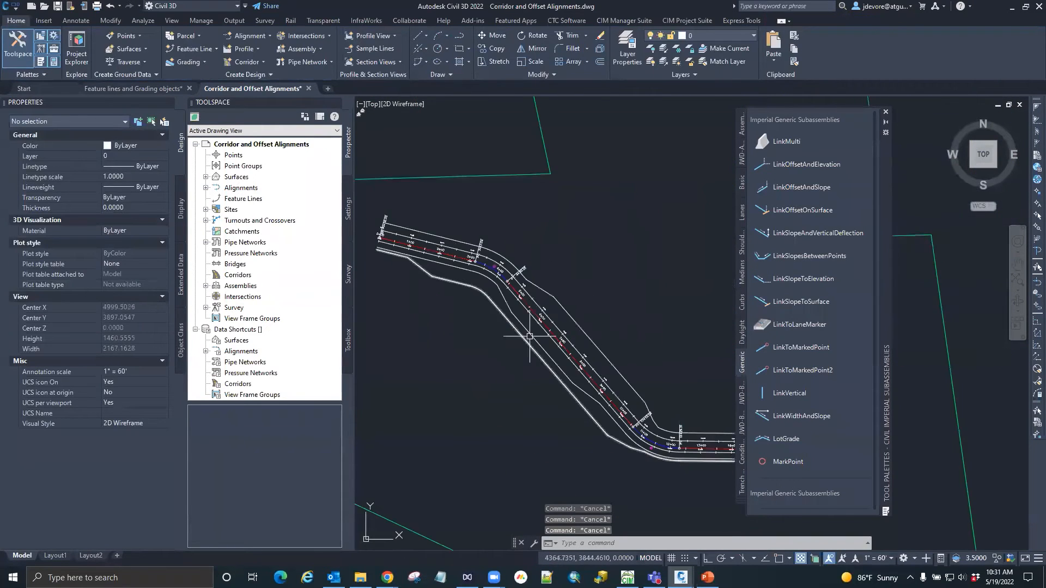
scroll(529, 336, "up", 2)
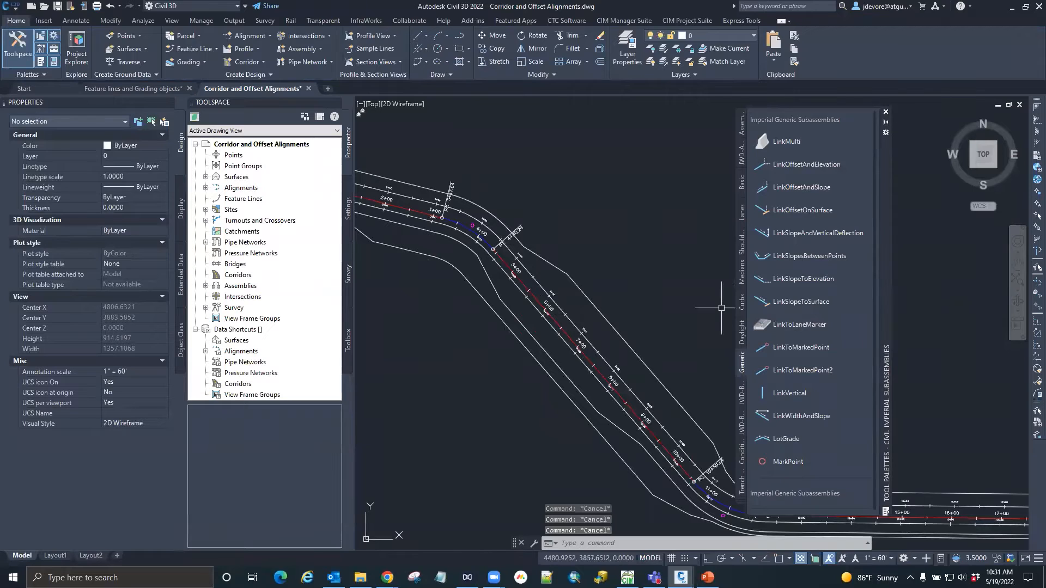
left_click(886, 112)
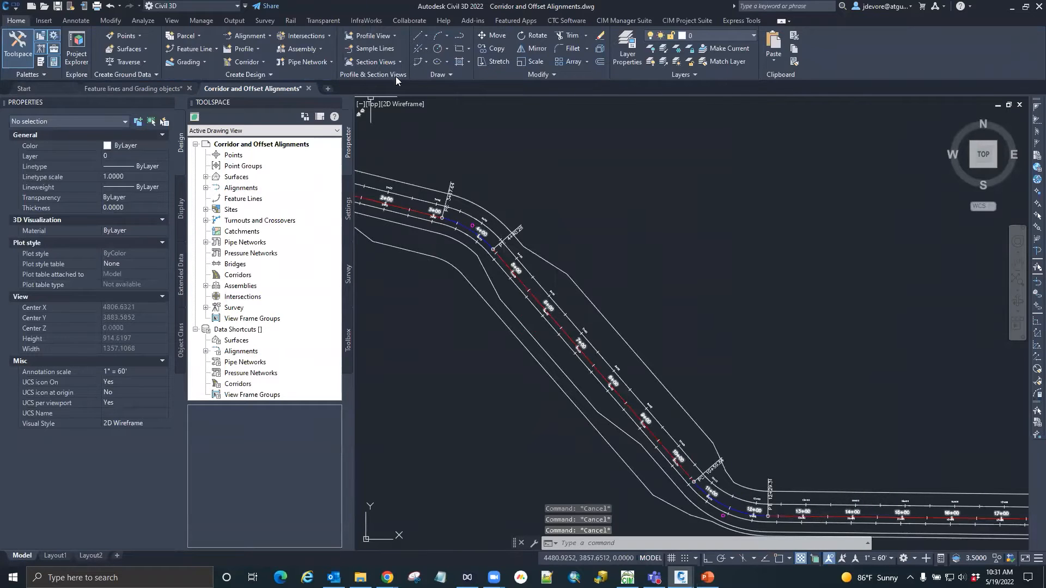
left_click(248, 63)
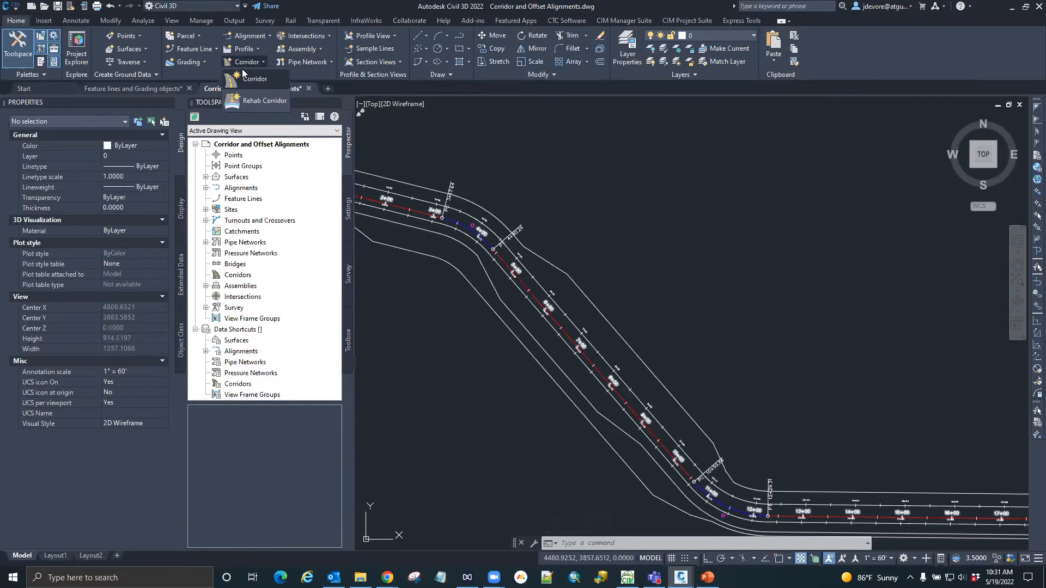
left_click(256, 80)
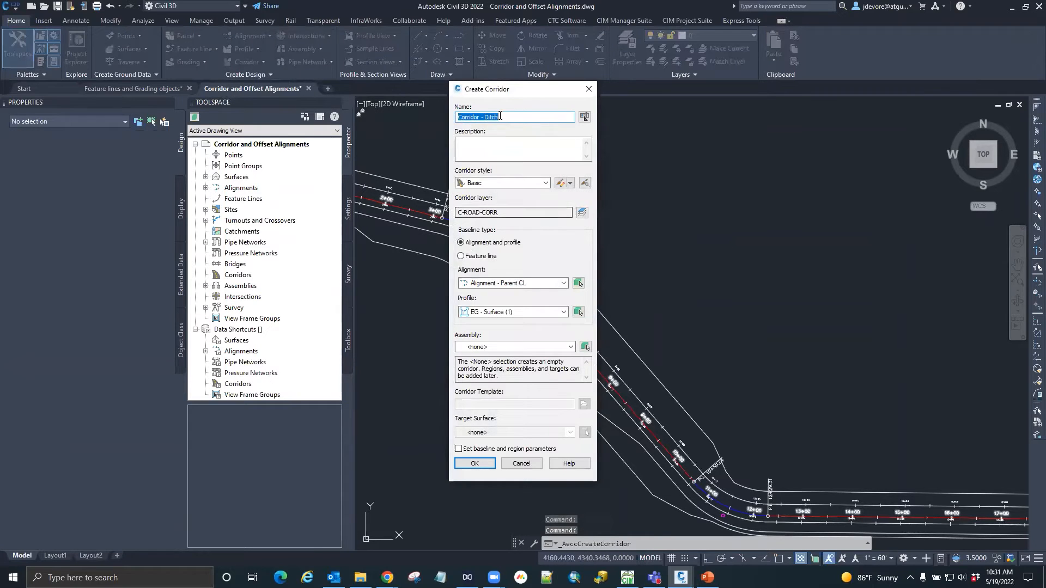
left_click_drag(485, 117, 501, 117)
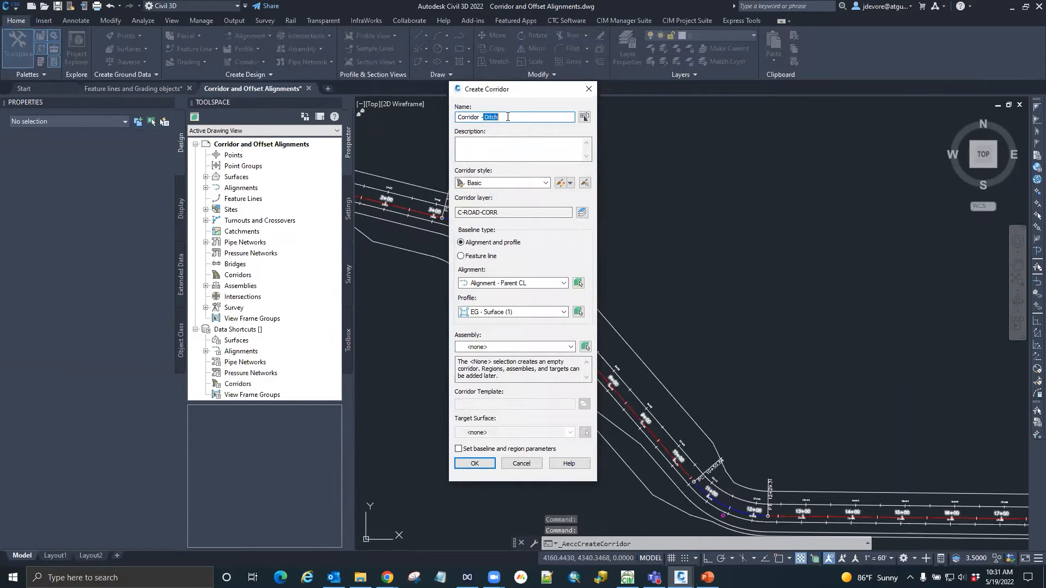
type("Cha")
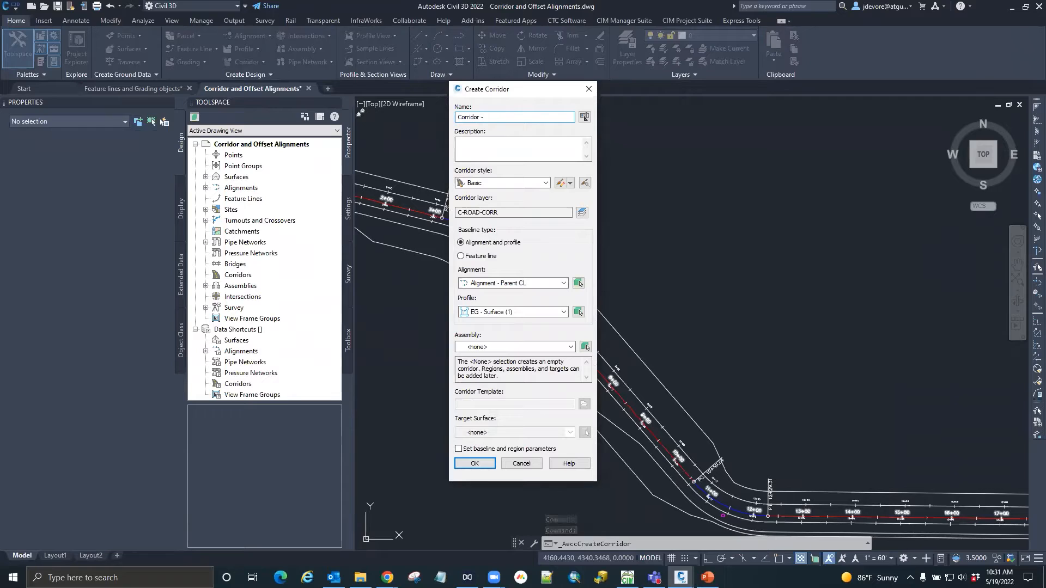
type("nnel")
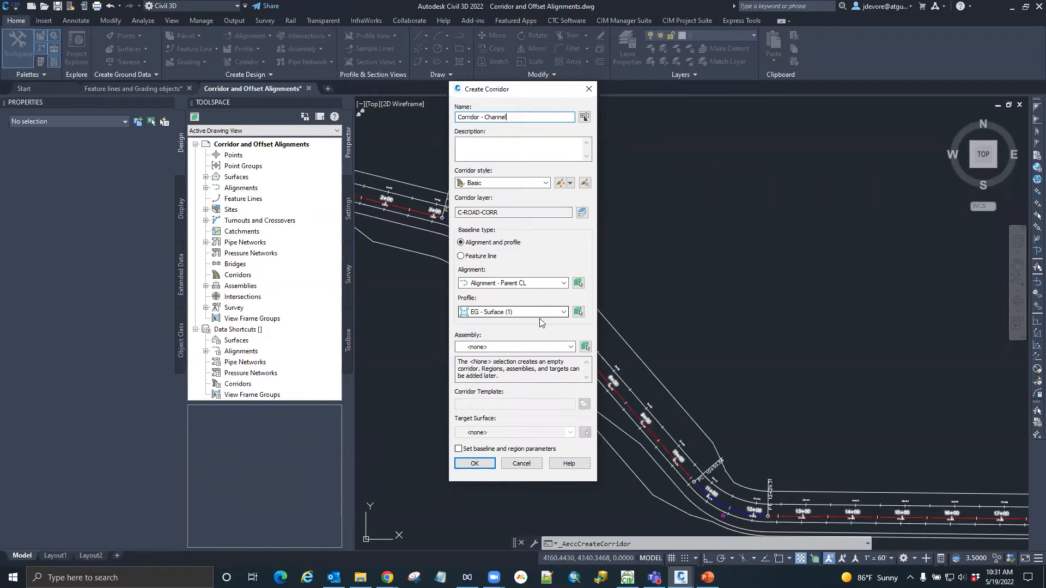
Step: Create the corridor with profile EG - Surface (1) and Assembly - Channel, without setting baseline and region parameters
left_click(564, 312)
left_click(501, 323)
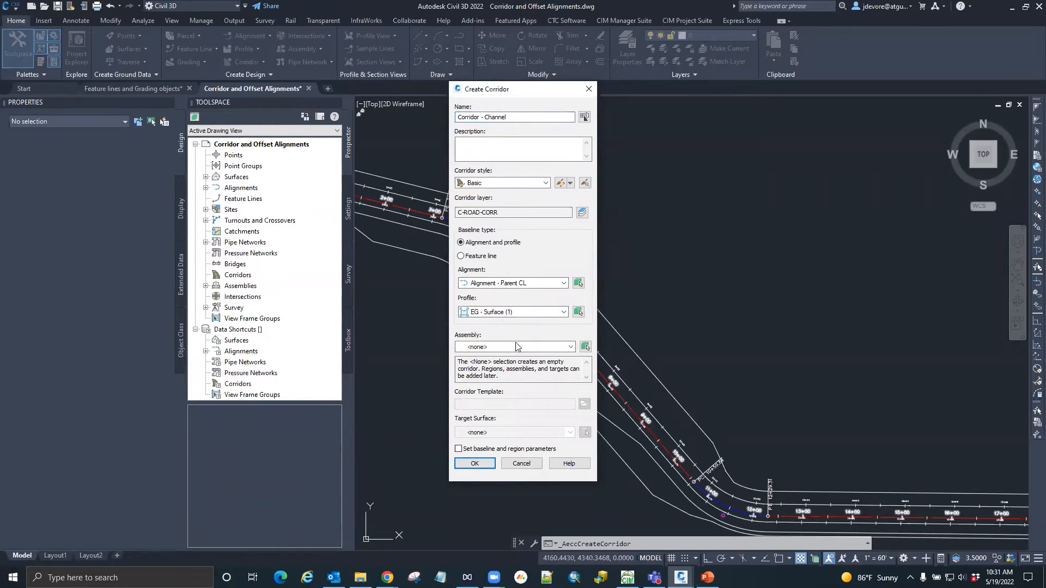
left_click(570, 347)
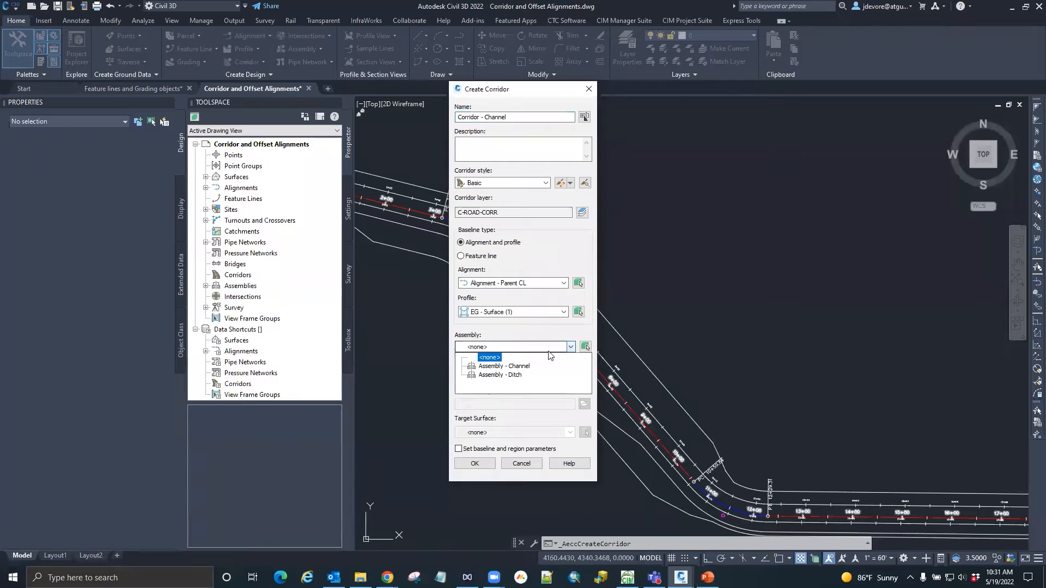
left_click(502, 367)
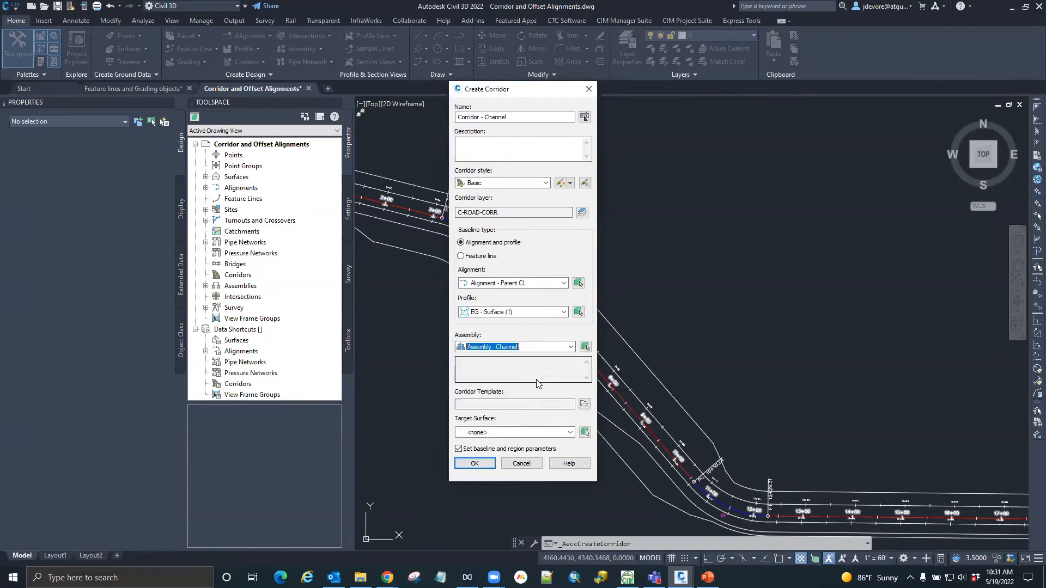
left_click(459, 450)
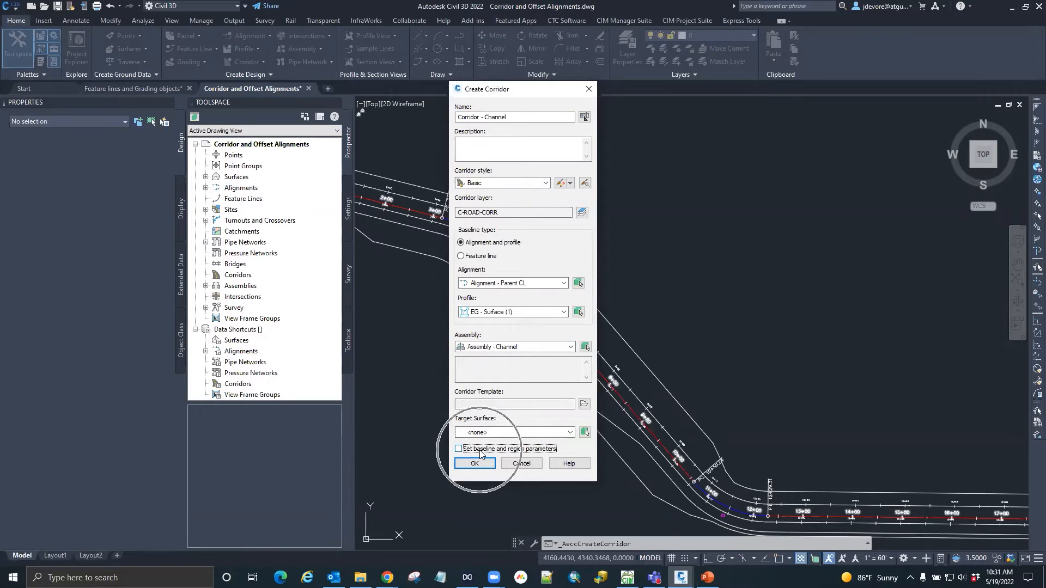
left_click(474, 462)
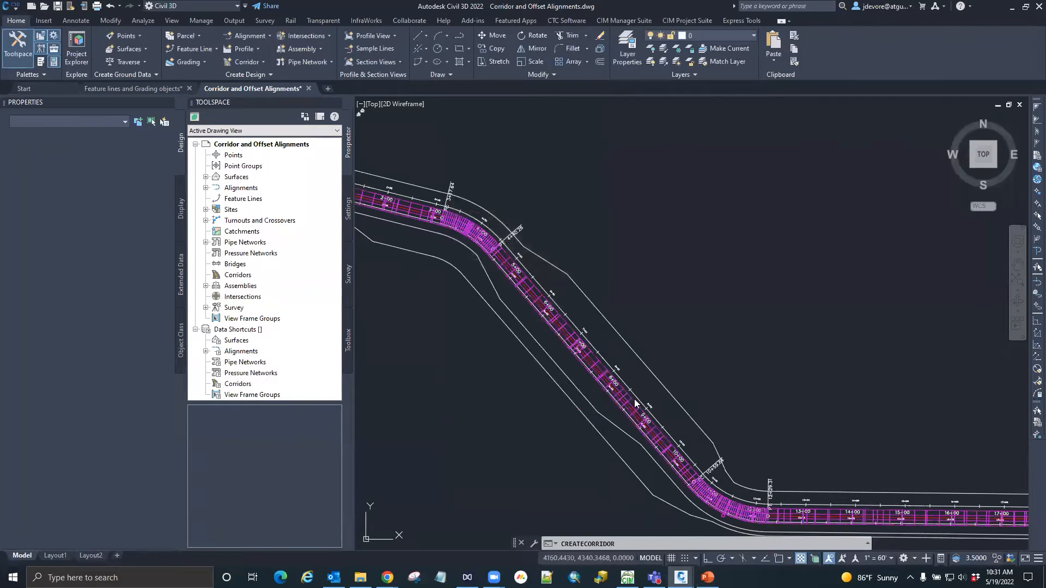
Step: Examine the new channel corridor against the offset alignments and the channel assembly it was built from
scroll(572, 357, "up", 5)
scroll(615, 382, "down", 8)
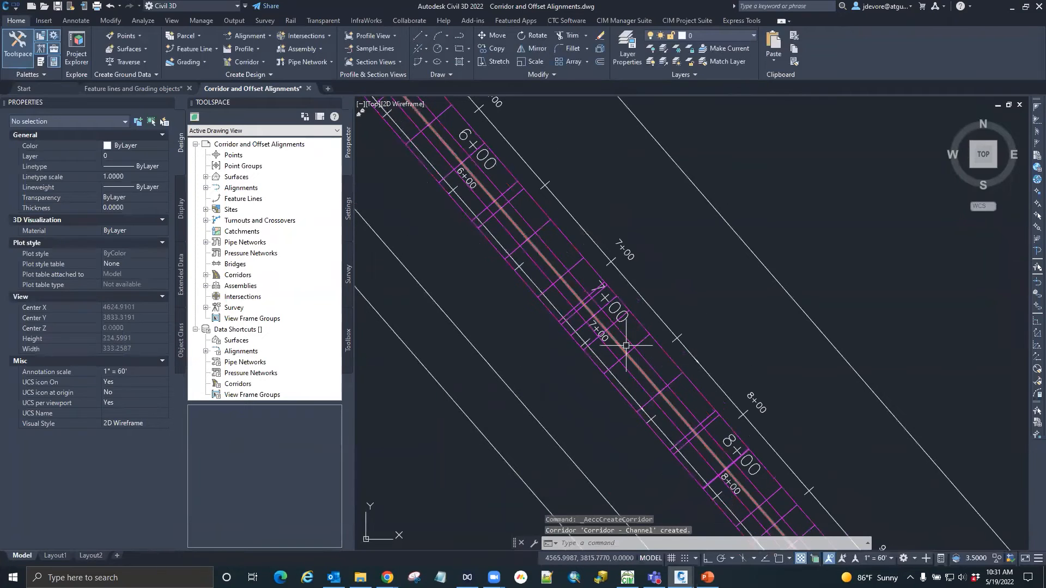
scroll(756, 359, "up", 15)
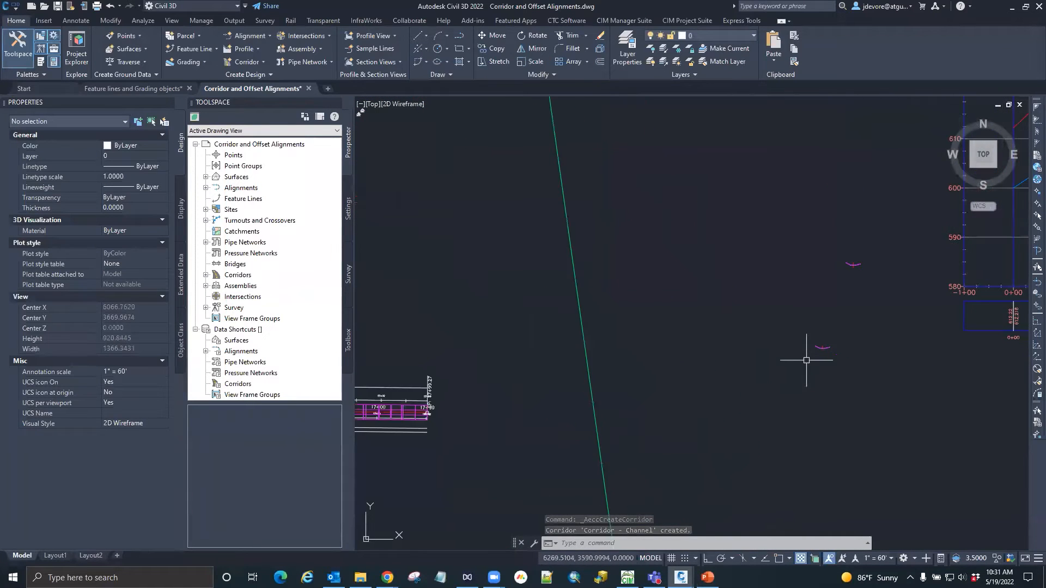
scroll(824, 369, "down", 13)
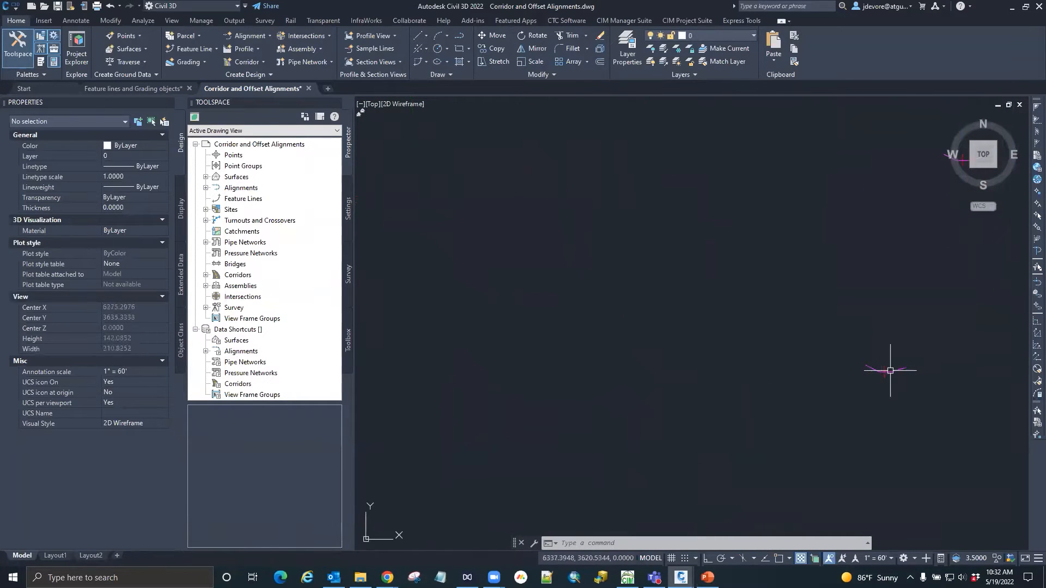
scroll(444, 337, "up", 5)
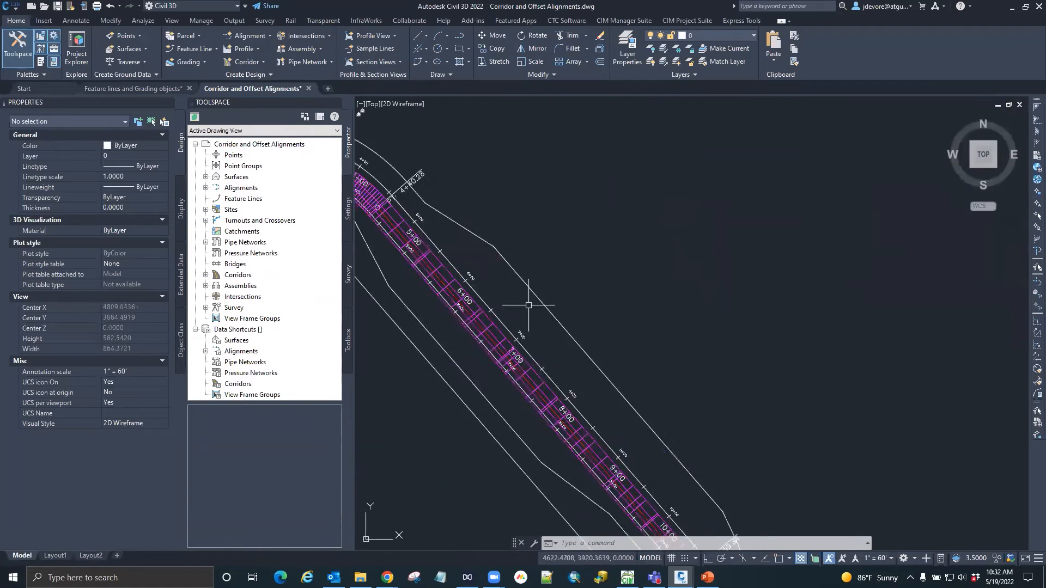
scroll(420, 338, "up", 3)
scroll(659, 324, "up", 3)
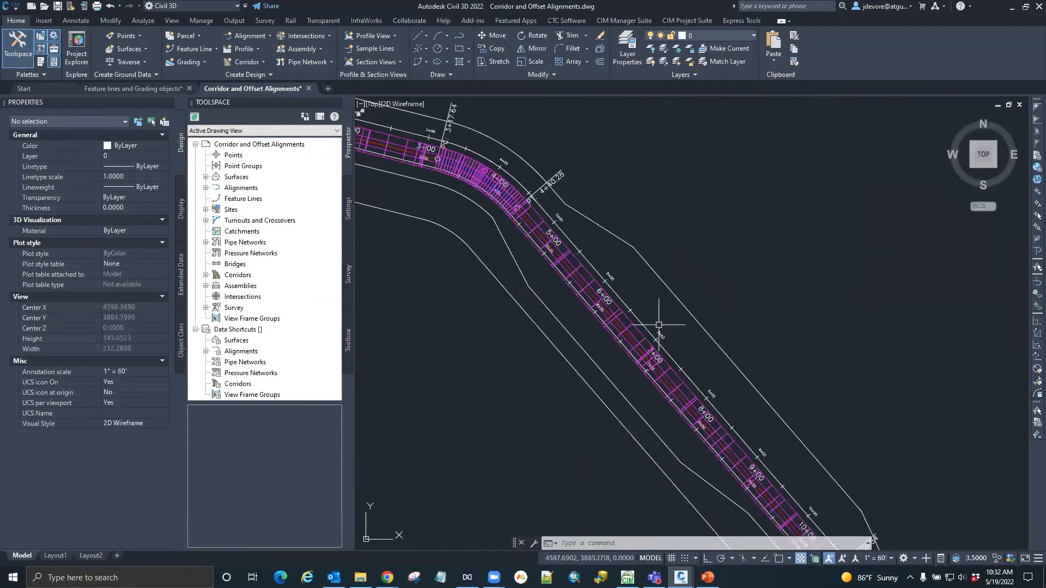
scroll(632, 321, "up", 2)
Step: Select the channel corridor between stations 6+00 and 7+00 and bring up its editing commands
left_click(630, 321)
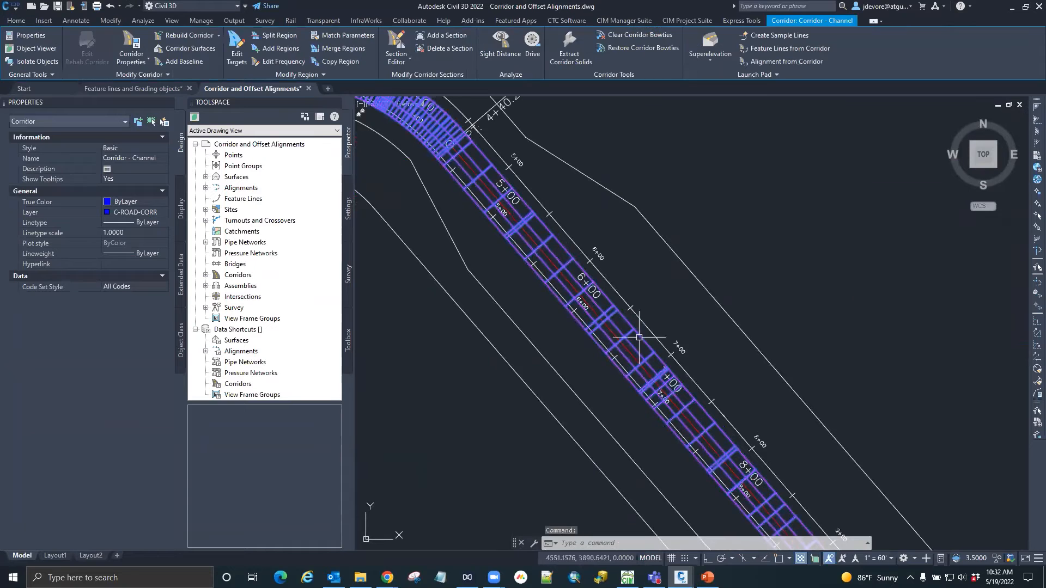
right_click(626, 322)
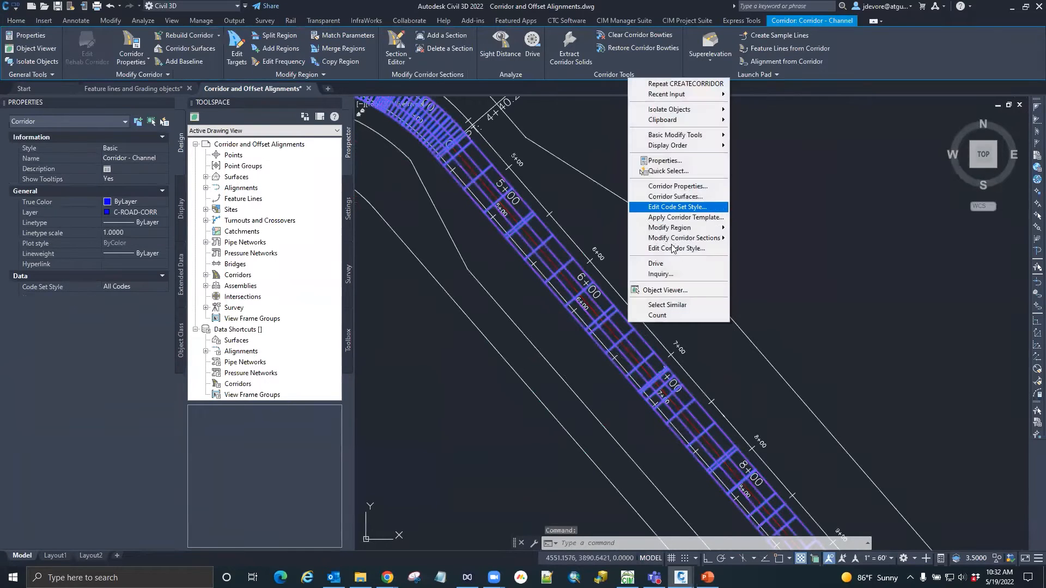
Step: In the channel corridor region's target mapping, set the first left LinkWidthAndSlope offset target to the stationed offset alignment just northeast of the corridor
left_click(669, 187)
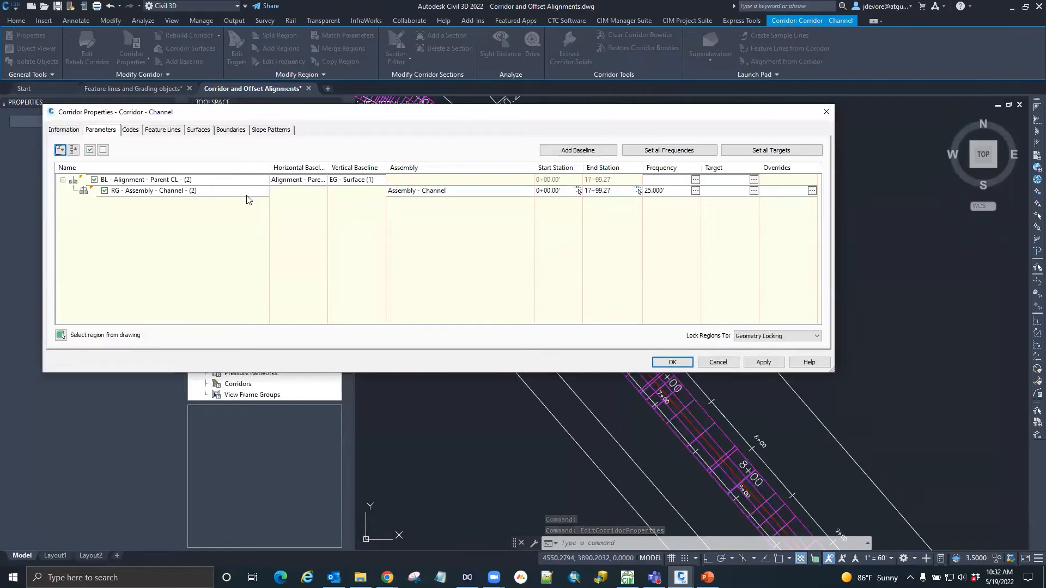
left_click(170, 192)
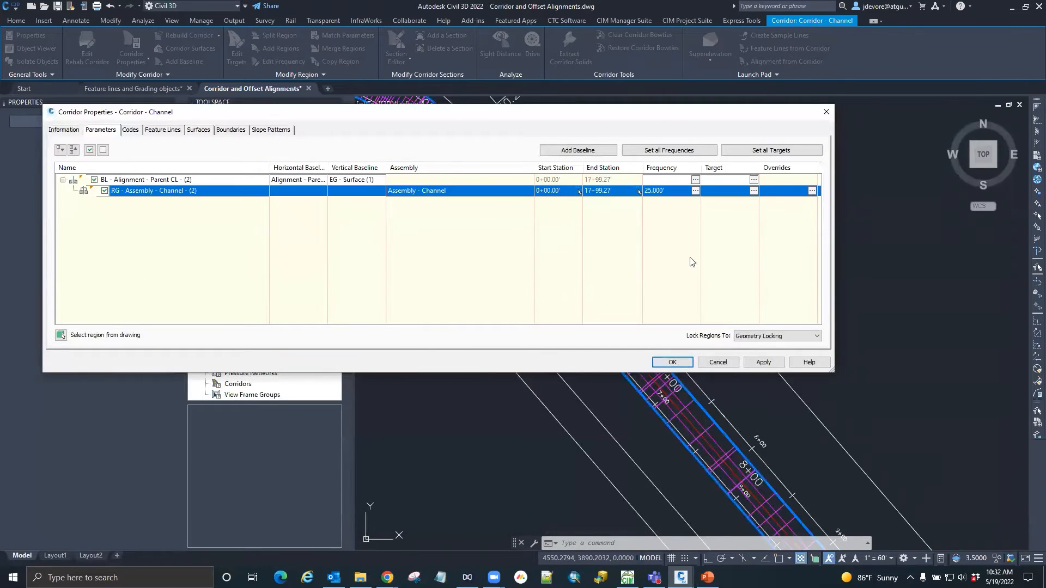
left_click(754, 191)
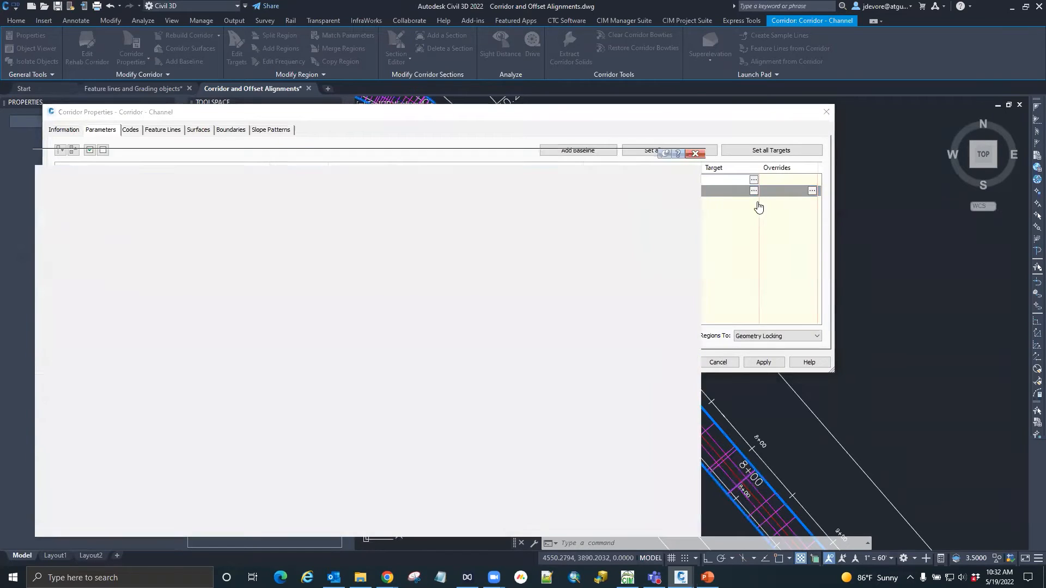
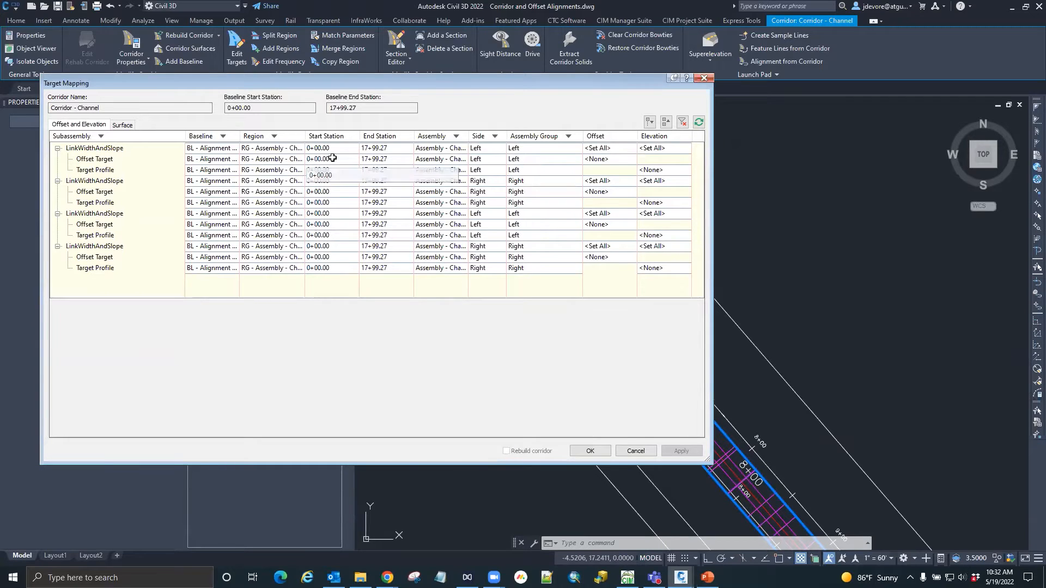
left_click(612, 161)
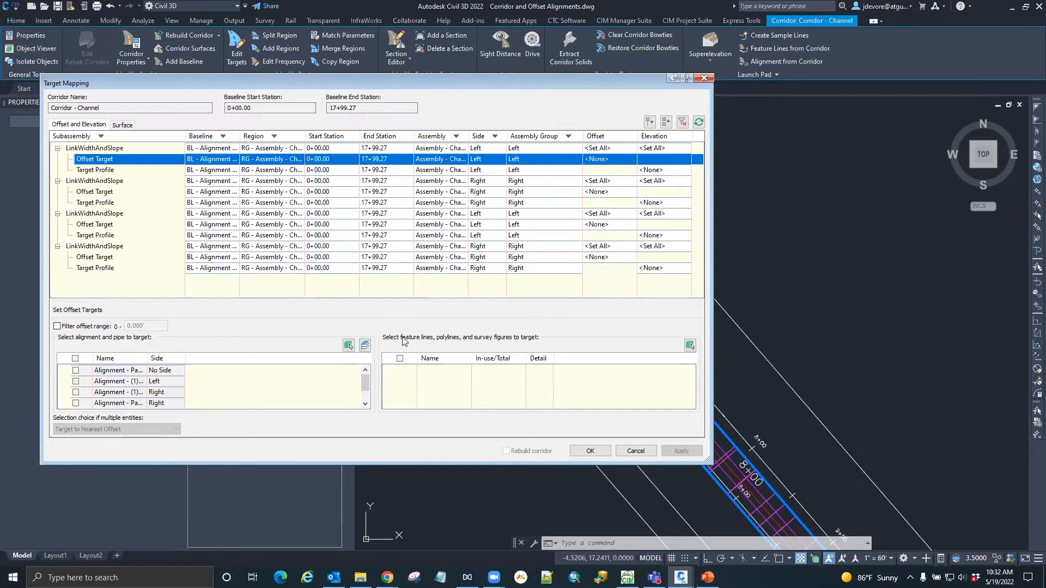
left_click(348, 345)
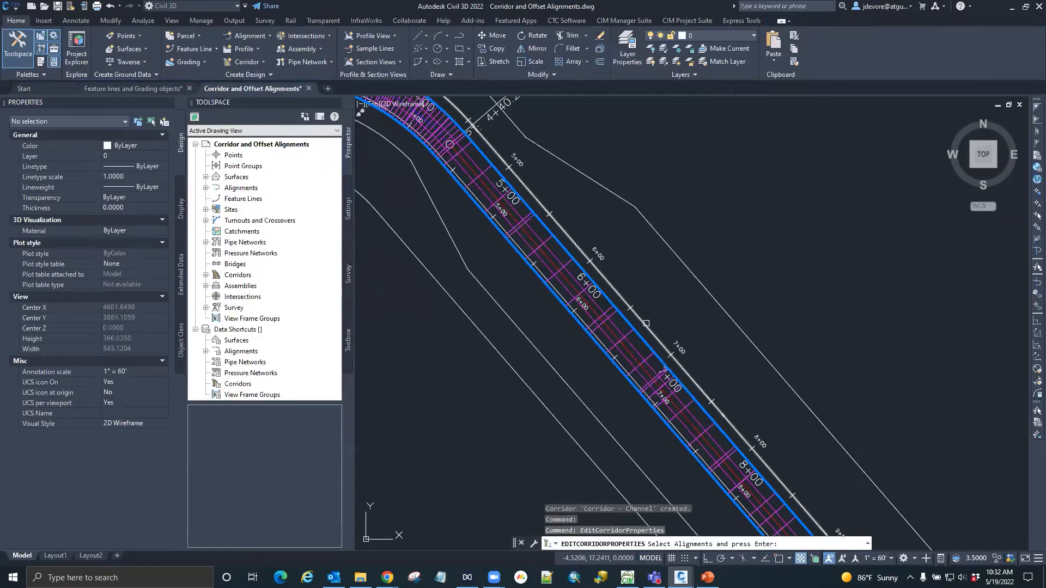
scroll(646, 323, "down", 2)
left_click(649, 329)
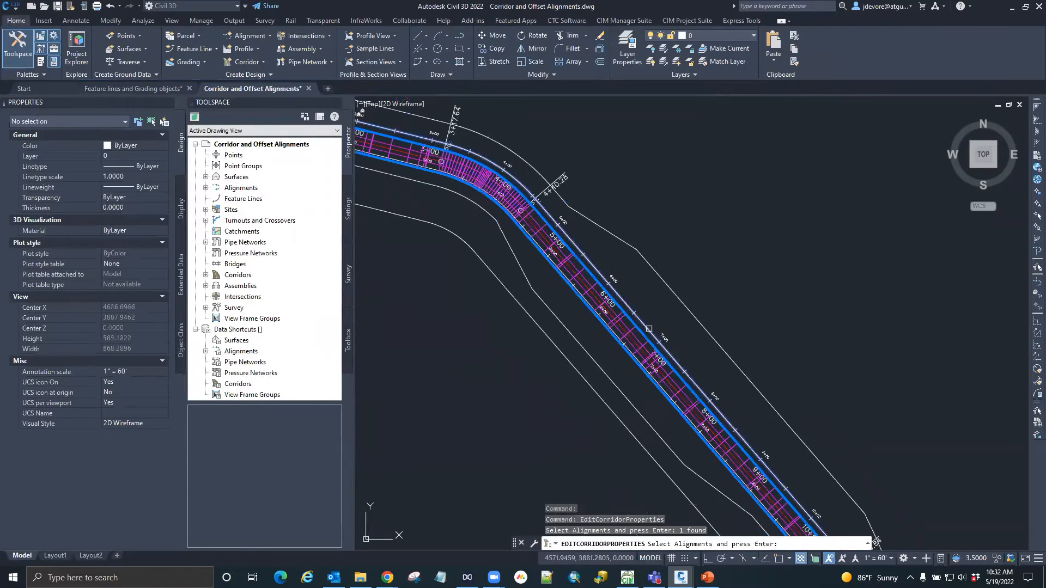
key("Return")
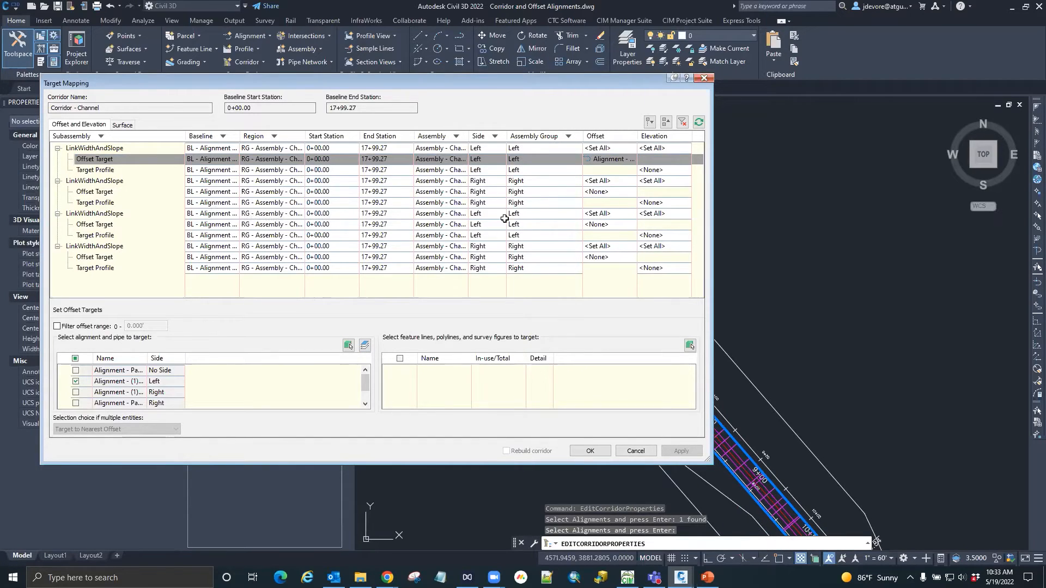
Step: Set the first right LinkWidthAndSlope offset target to the stationed offset alignment along the corridor's southwest side
left_click(607, 191)
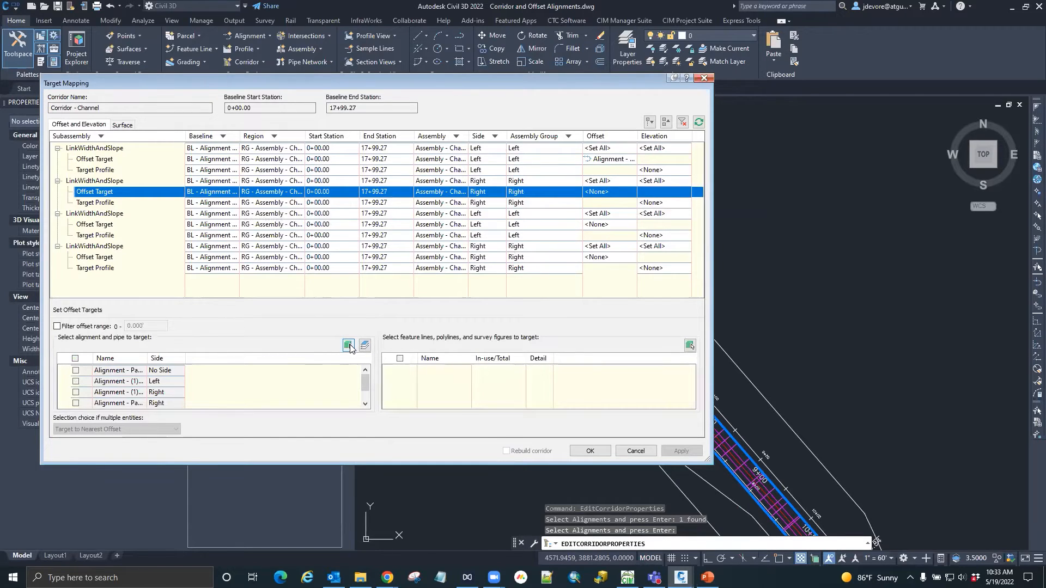
left_click(348, 346)
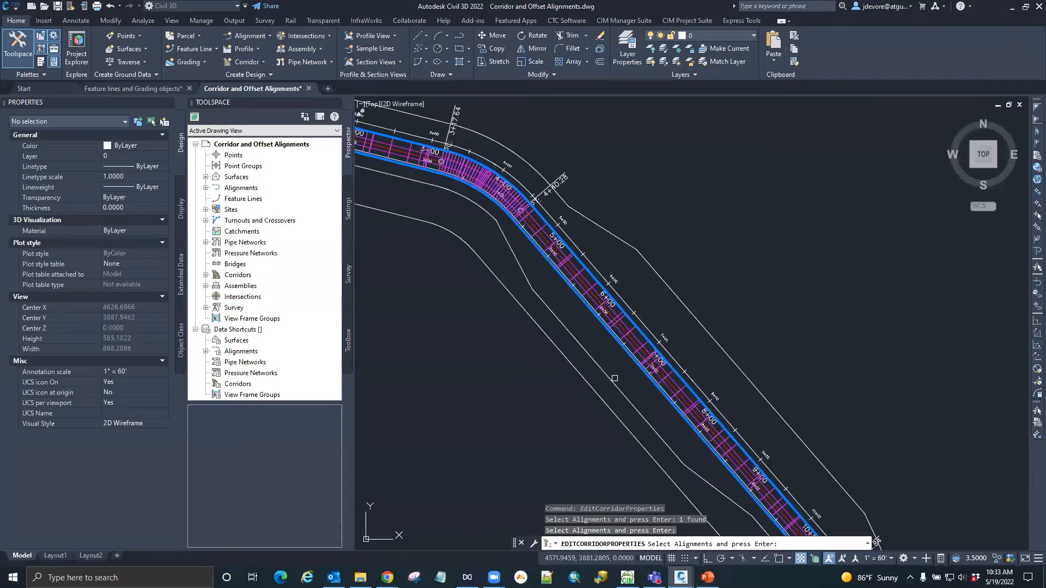
scroll(675, 308, "down", 2)
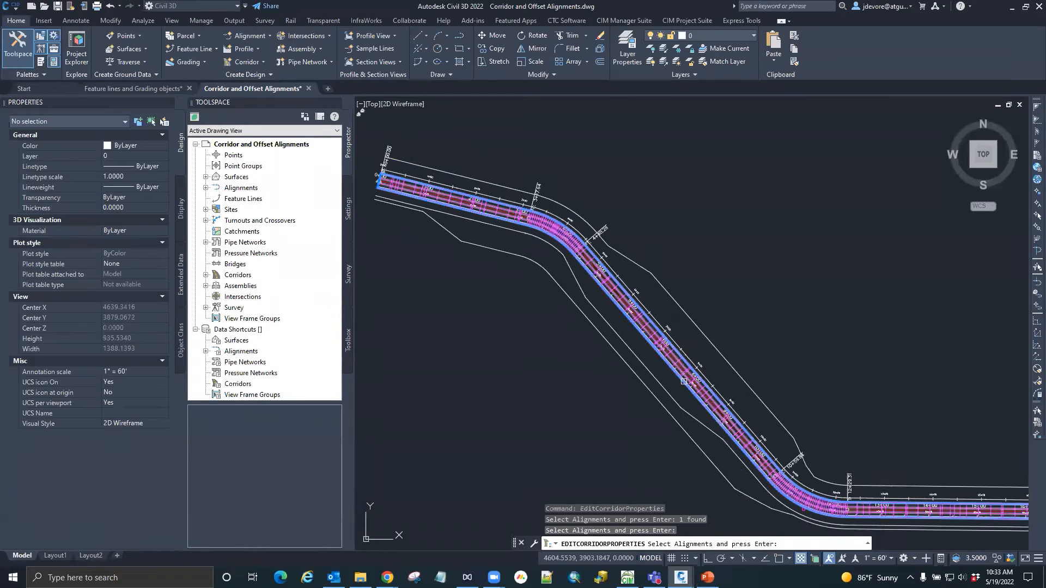
scroll(650, 365, "up", 8)
left_click(661, 364)
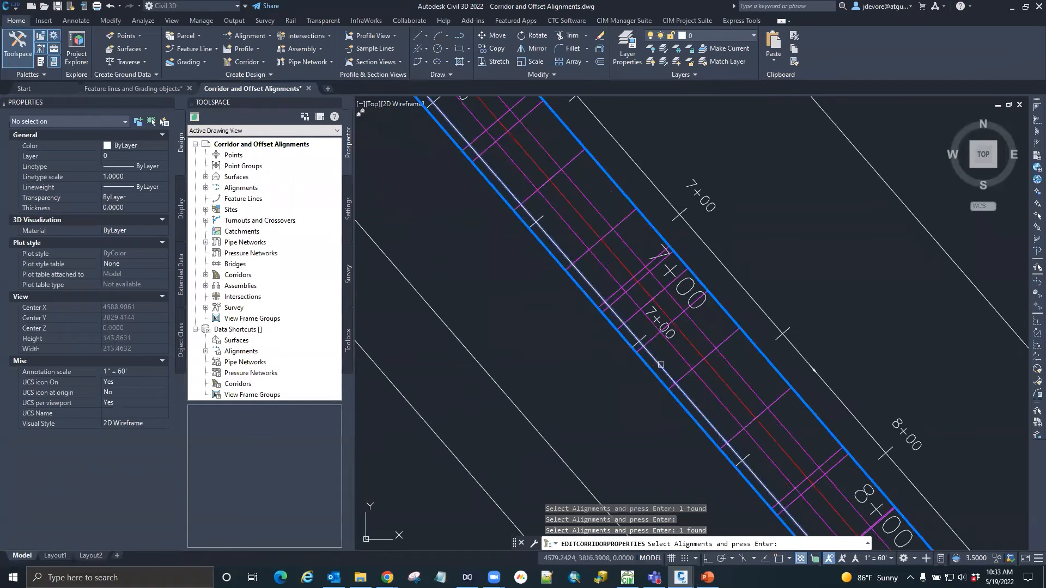
key("Return")
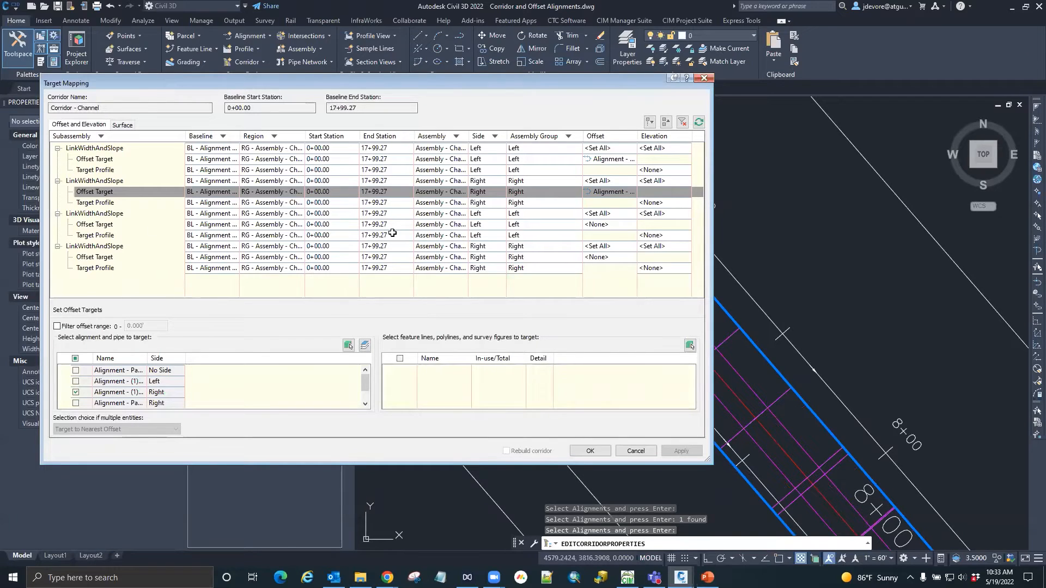
Step: Set the second left LinkWidthAndSlope offset target to the outer widening alignment northeast of the channel
left_click(604, 225)
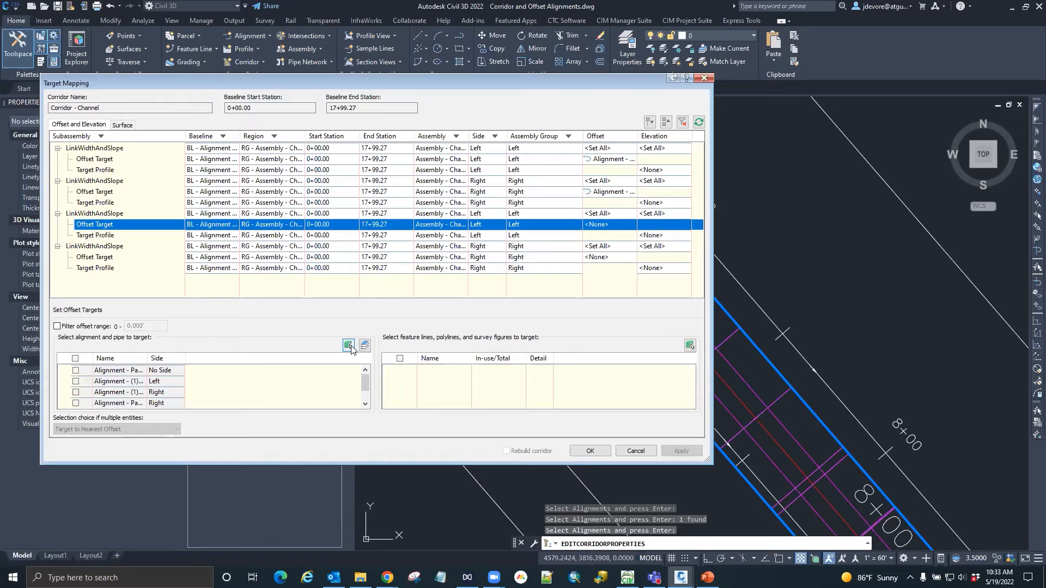
left_click(348, 346)
scroll(698, 322, "down", 4)
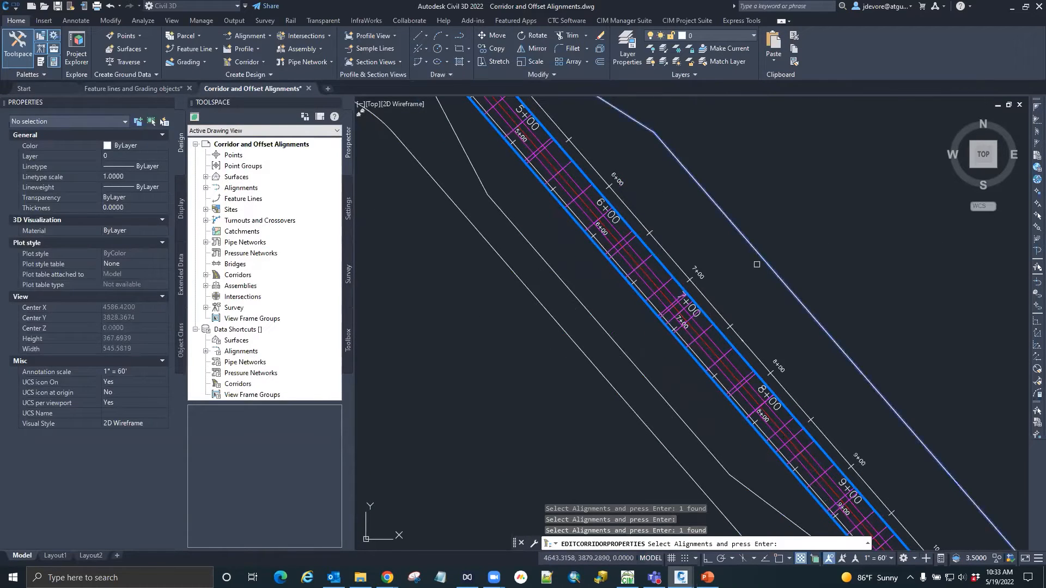
key("Return")
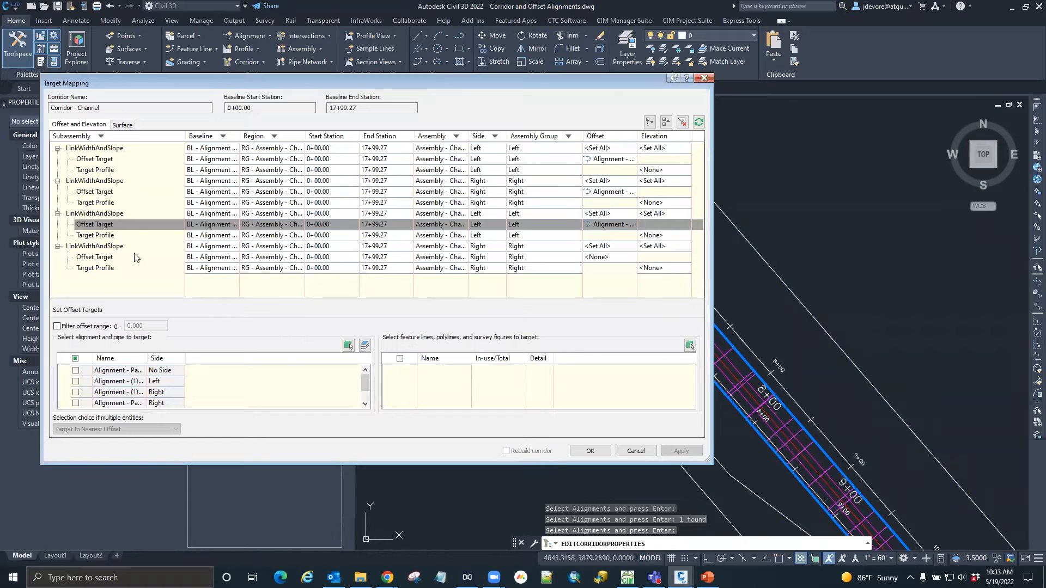
Step: Set the second right LinkWidthAndSlope offset target to the nearer widening alignment southwest of the channel
left_click(610, 259)
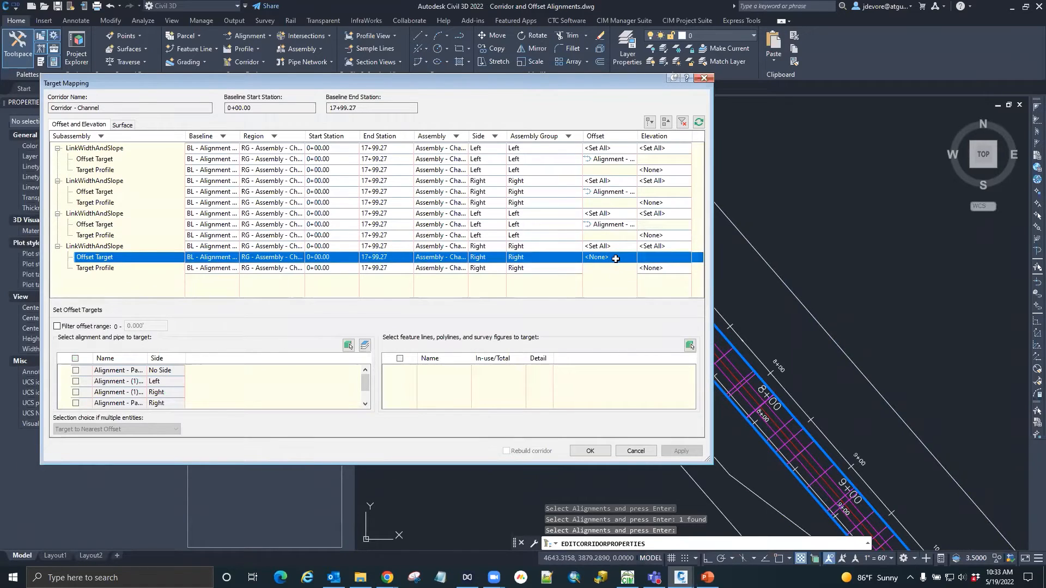
left_click(349, 346)
scroll(600, 359, "down", 3)
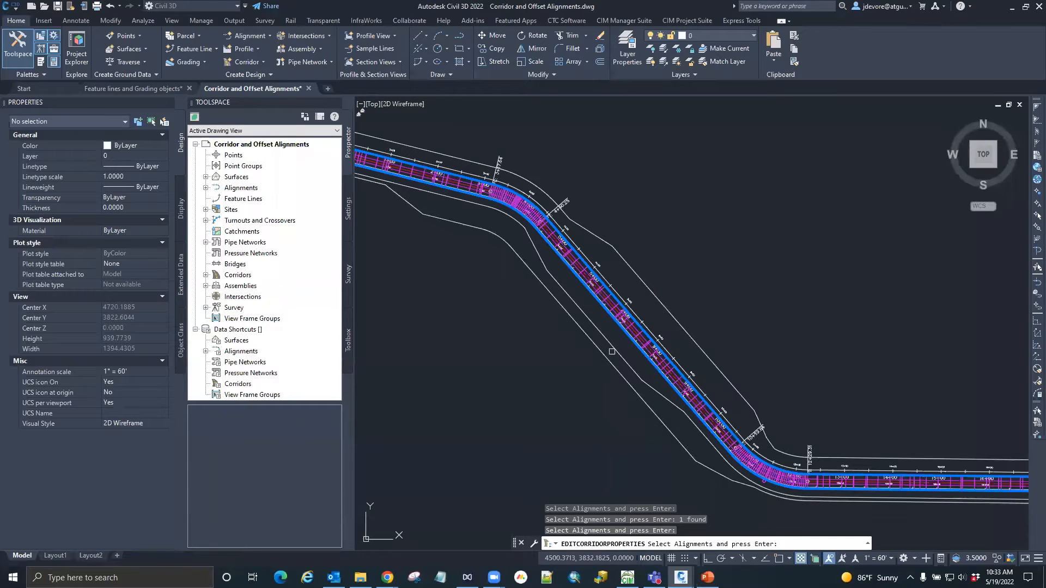
left_click(612, 347)
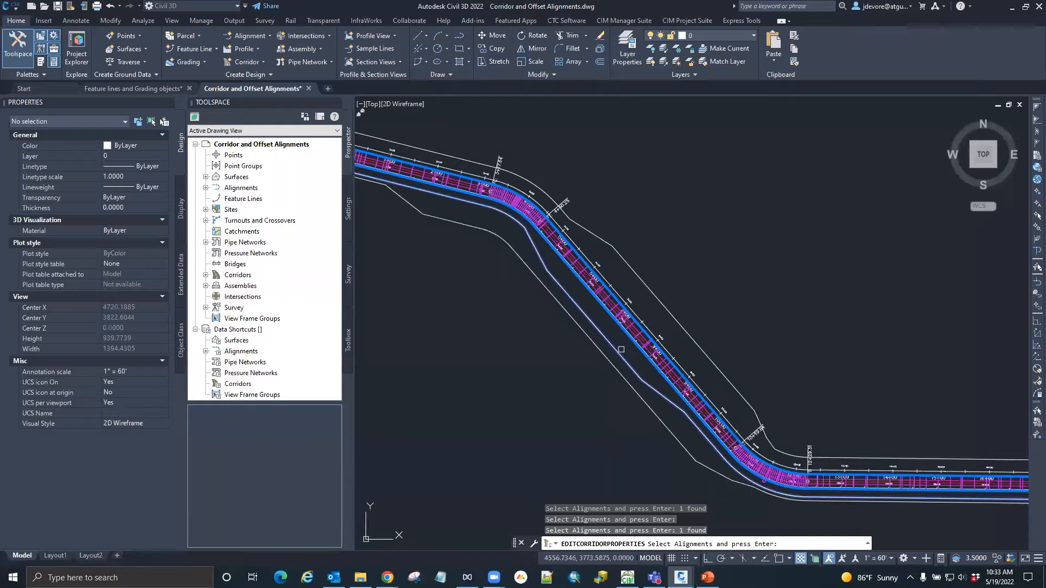
key("Return")
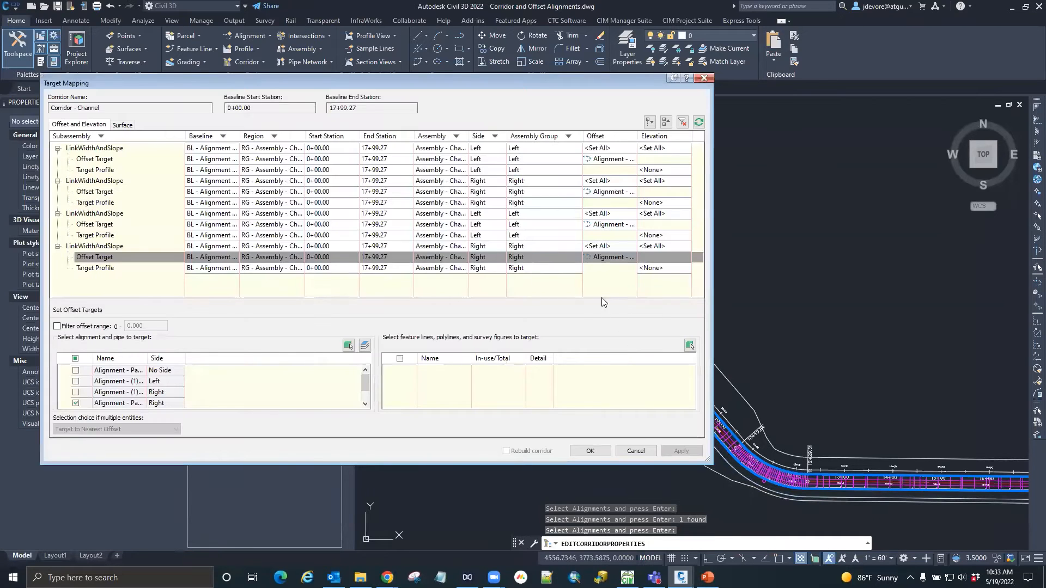
Step: Accept the target mapping and apply the corridor properties to rebuild the channel corridor
left_click(591, 450)
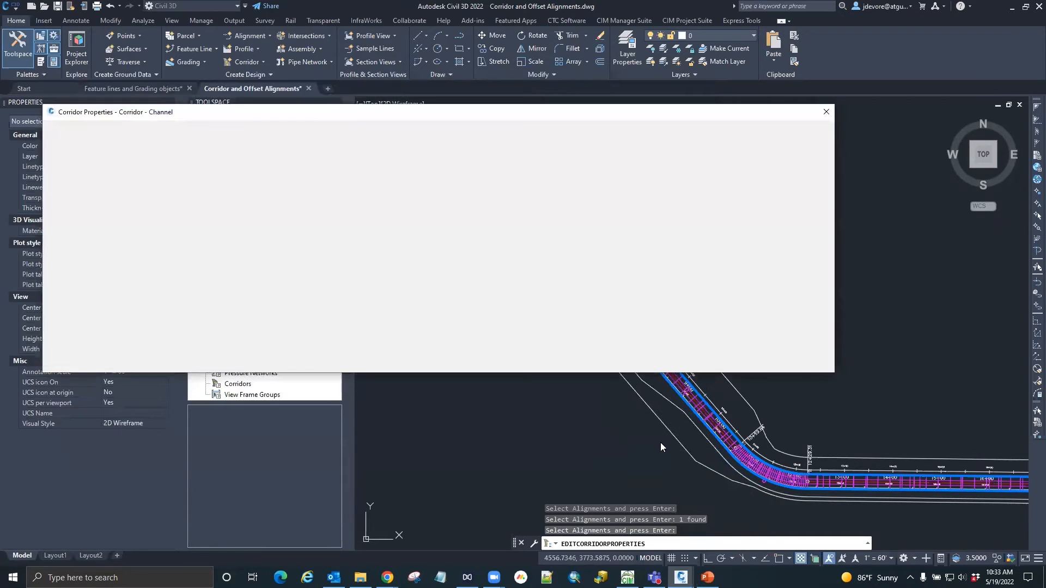
left_click(762, 363)
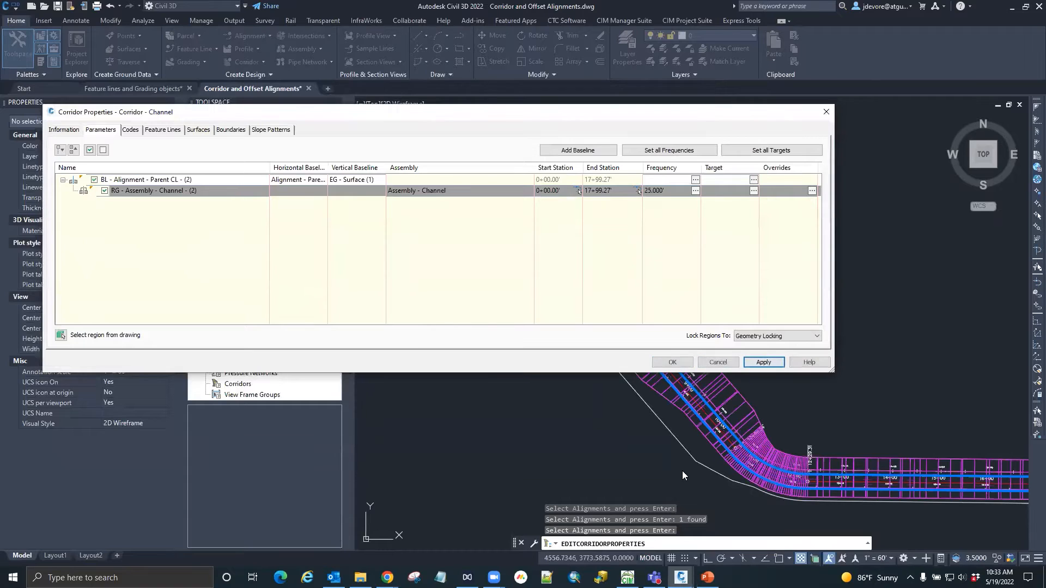
left_click(672, 362)
Step: Inspect the widened channel corridor in 3D with the Object Viewer, then close the viewer
scroll(538, 330, "down", 4)
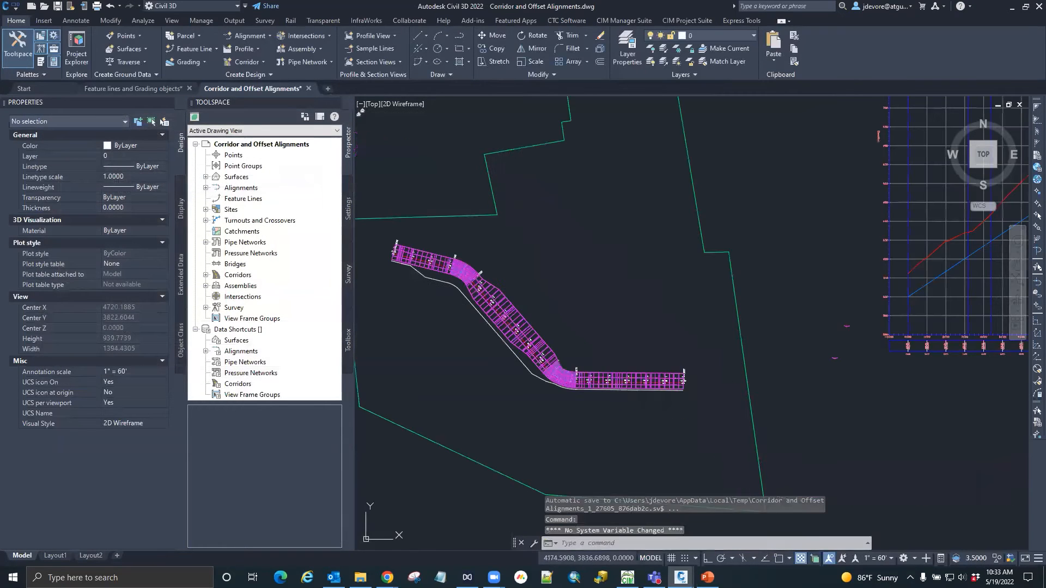
scroll(539, 330, "up", 2)
scroll(538, 330, "up", 2)
scroll(534, 316, "down", 3)
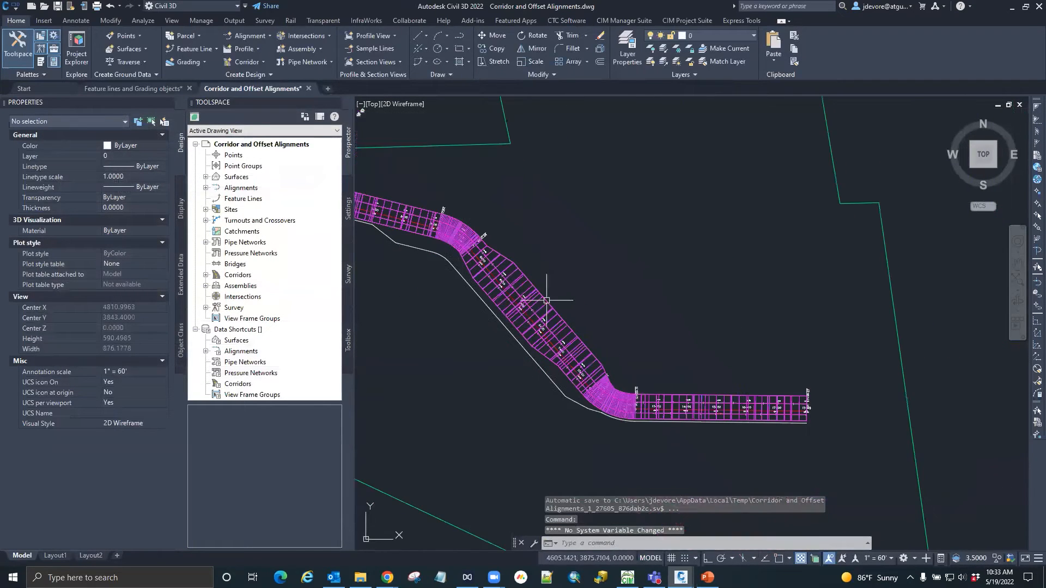
left_click(534, 297)
right_click(534, 298)
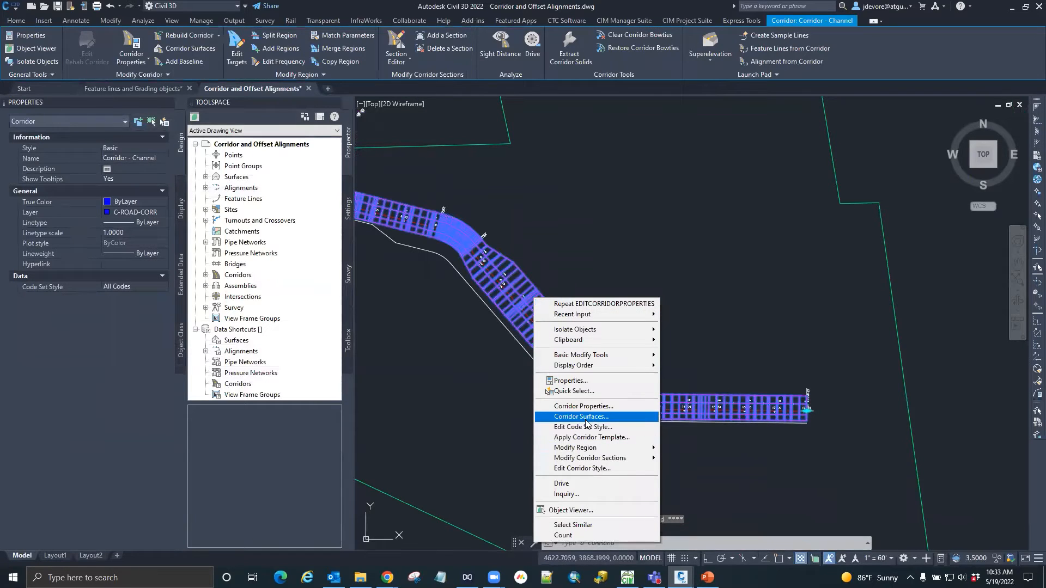
left_click(571, 512)
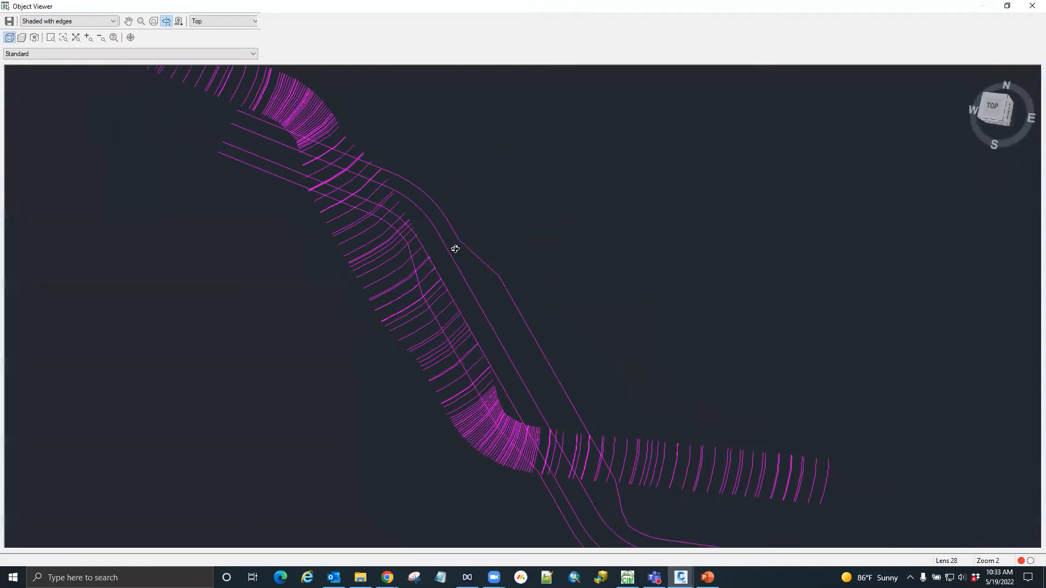
left_click_drag(455, 249, 528, 369)
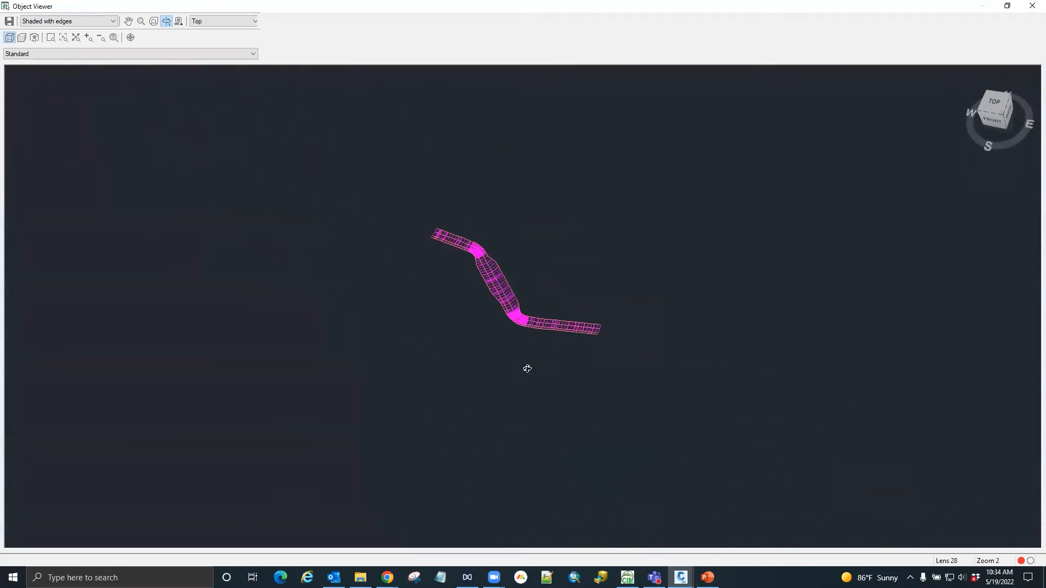
scroll(507, 274, "up", 4)
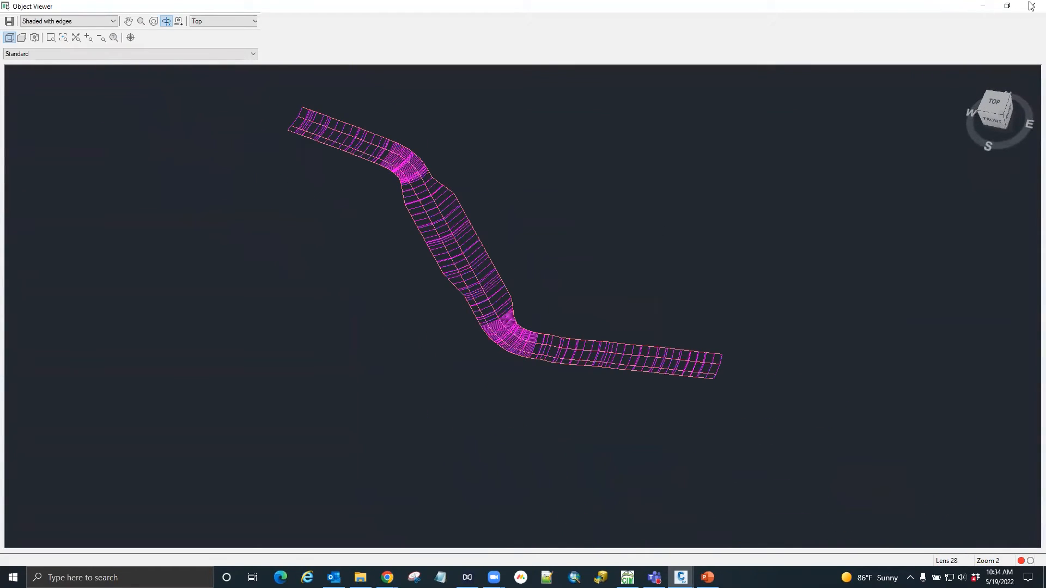
double_click(7, 7)
Step: Create a corridor surface for the channel corridor from Top links and apply the corridor properties
scroll(539, 327, "up", 4)
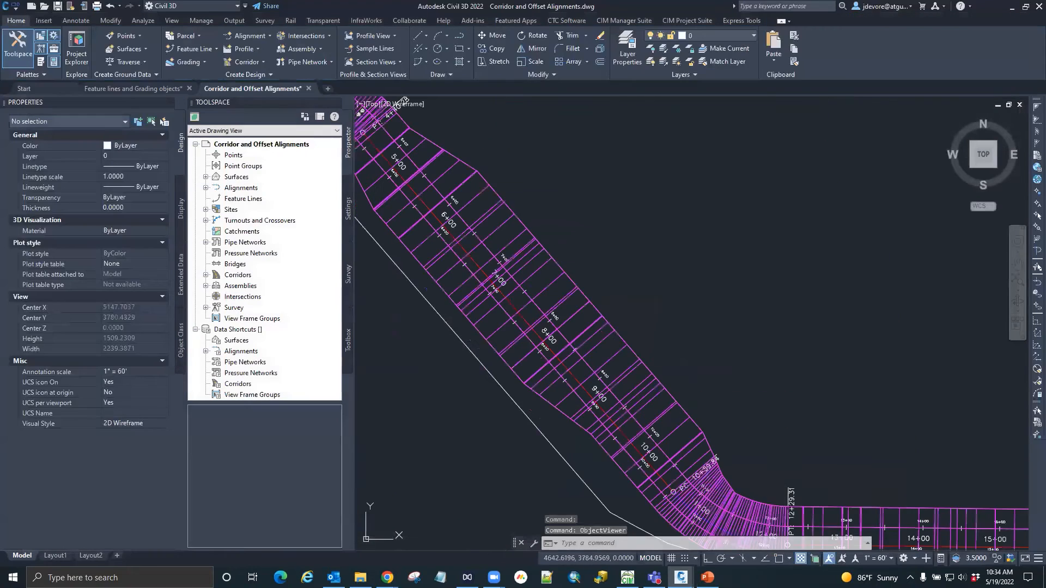
left_click(564, 314)
right_click(564, 314)
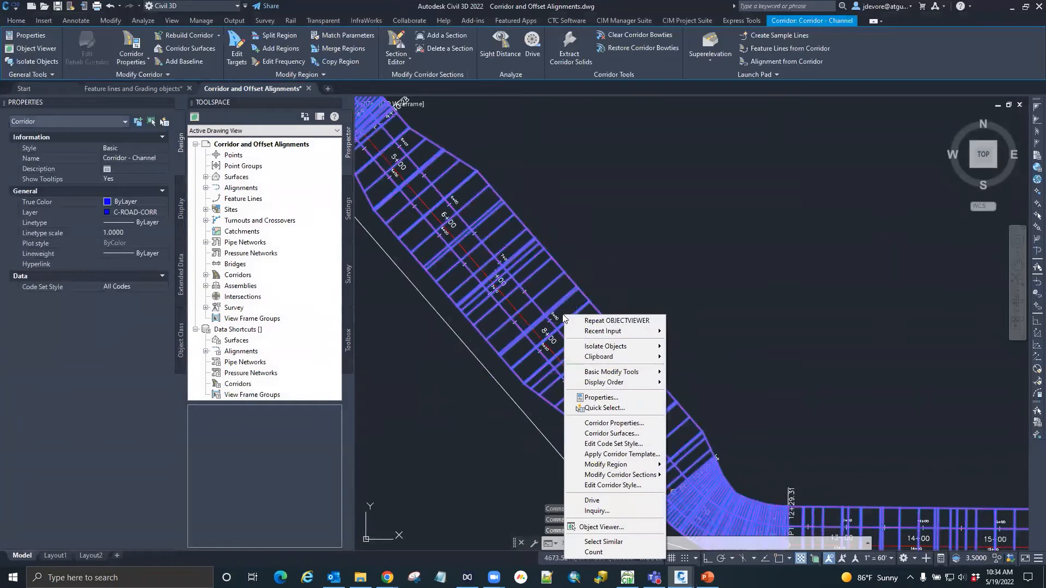
left_click(607, 424)
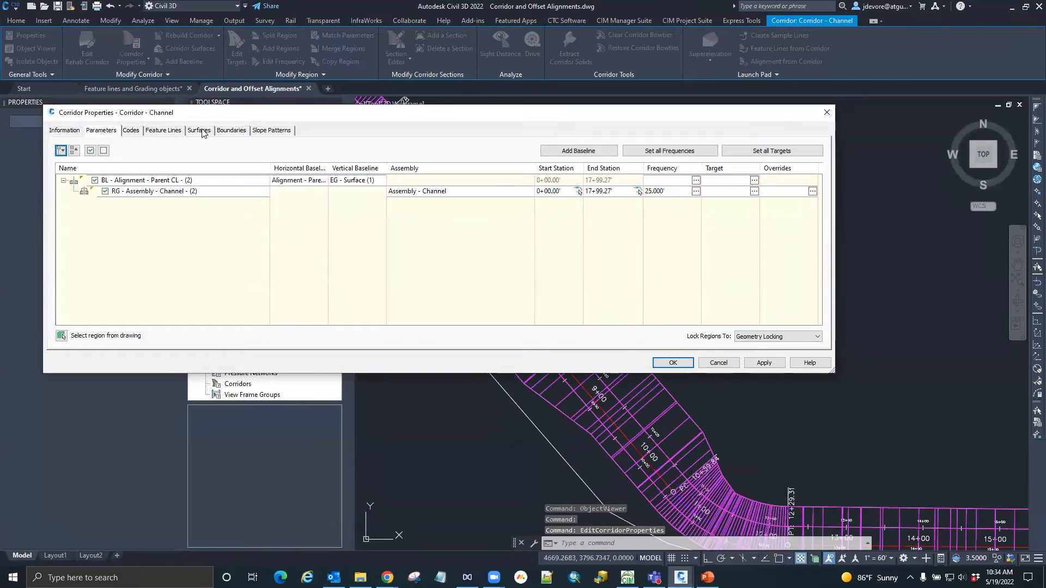
left_click(199, 130)
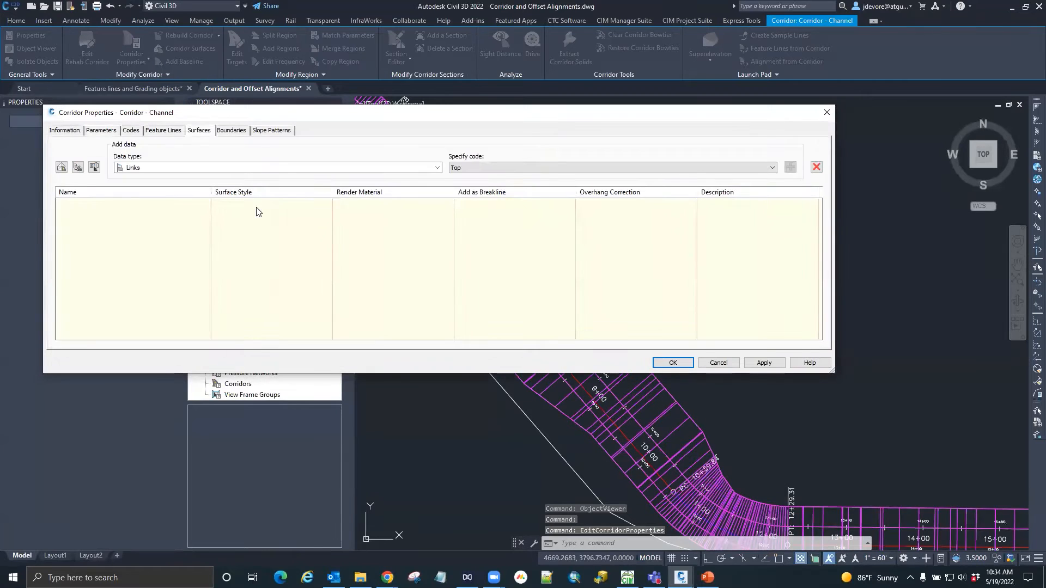
left_click(61, 167)
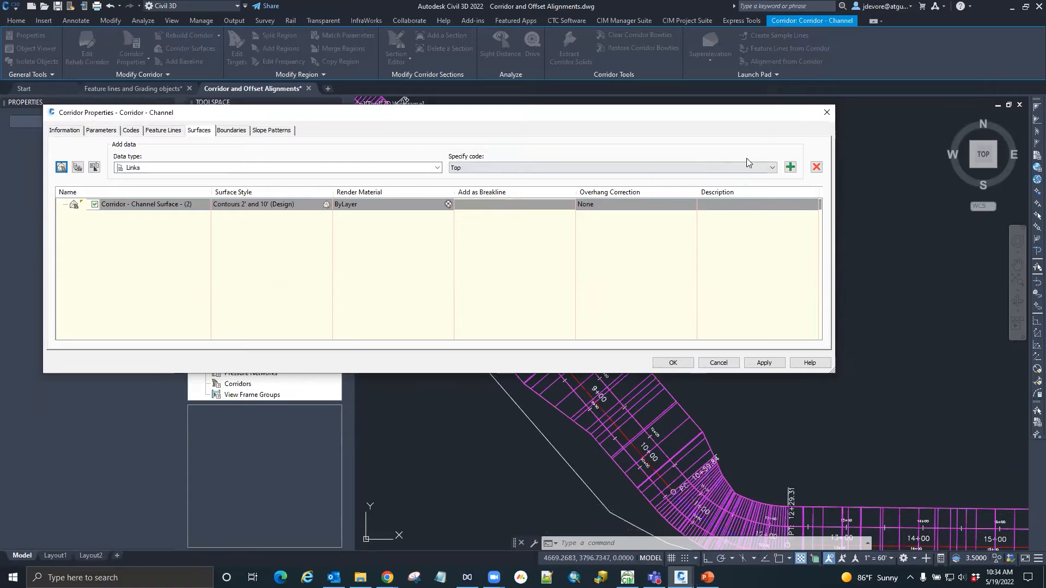
left_click(790, 167)
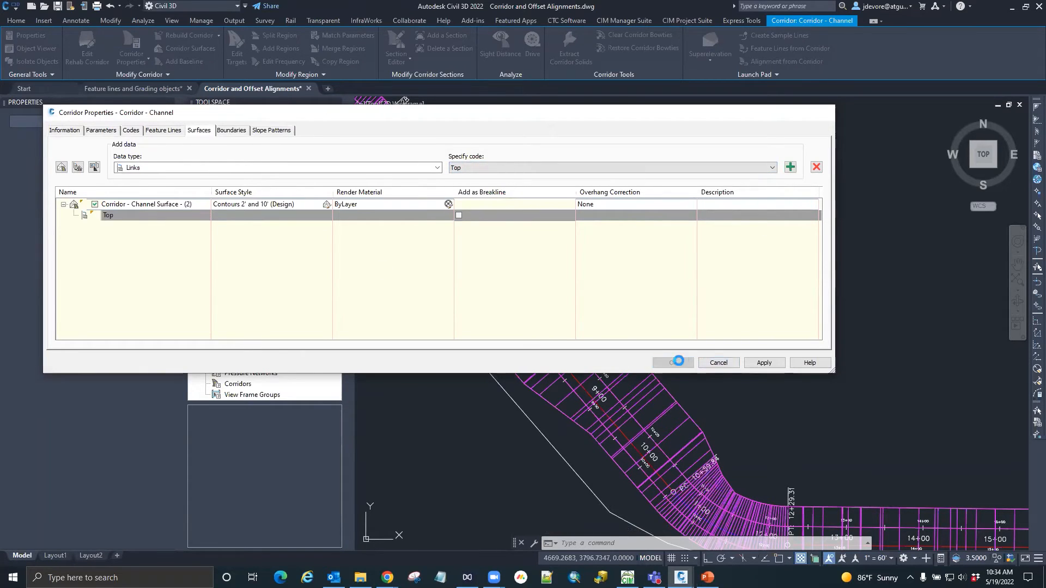
left_click(673, 363)
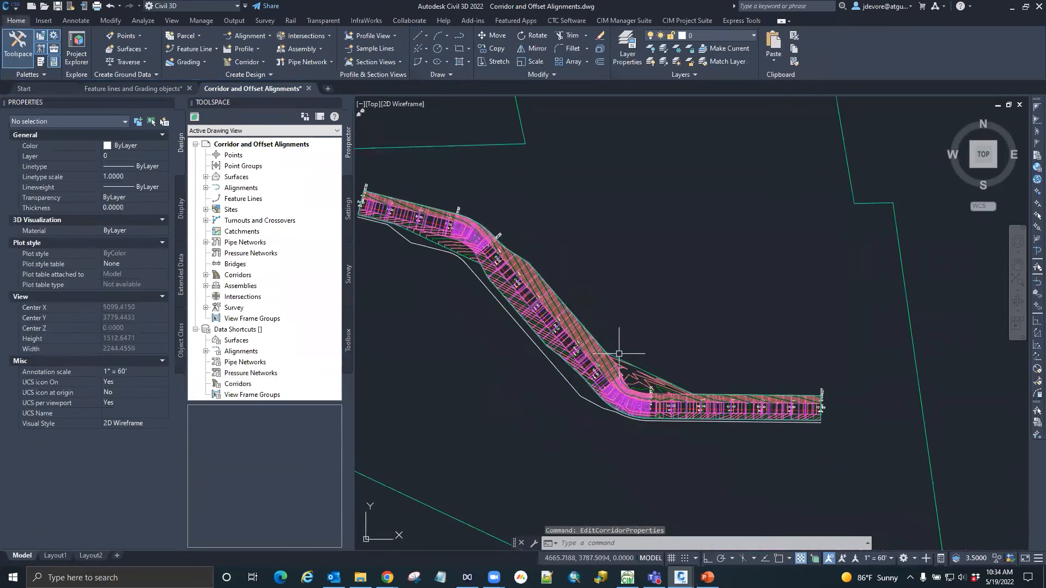
Step: Add the corridor extents as the outside boundary of the channel corridor surface and apply the corridor properties
scroll(616, 352, "up", 3)
scroll(554, 335, "up", 2)
scroll(554, 336, "up", 2)
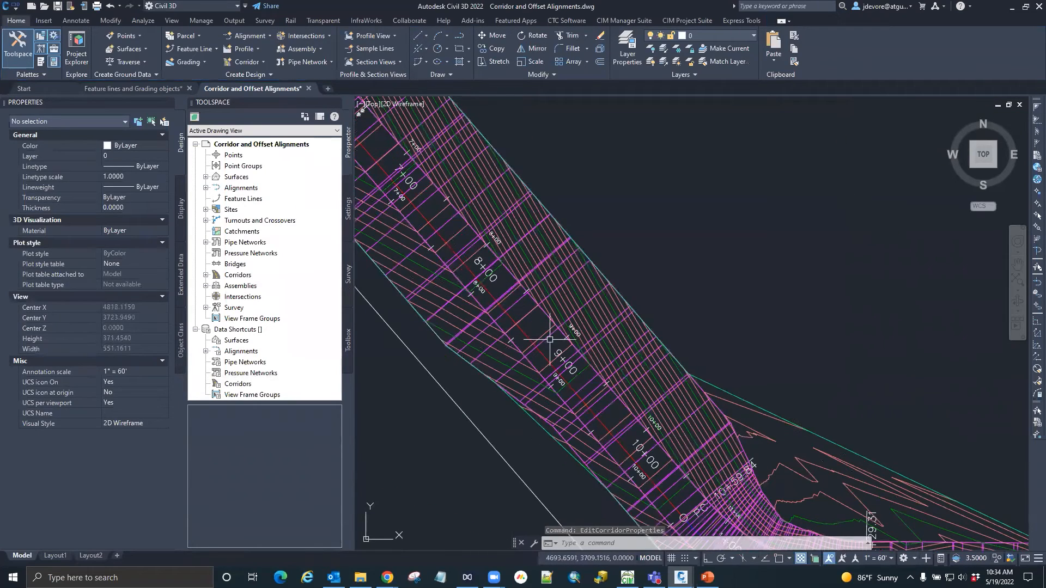
left_click(551, 338)
right_click(551, 338)
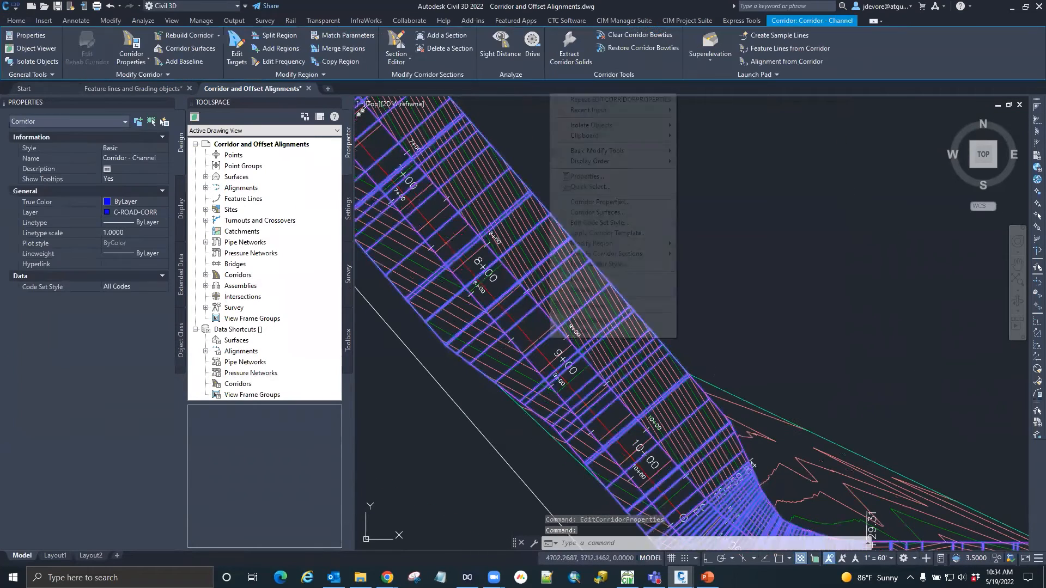
left_click(600, 202)
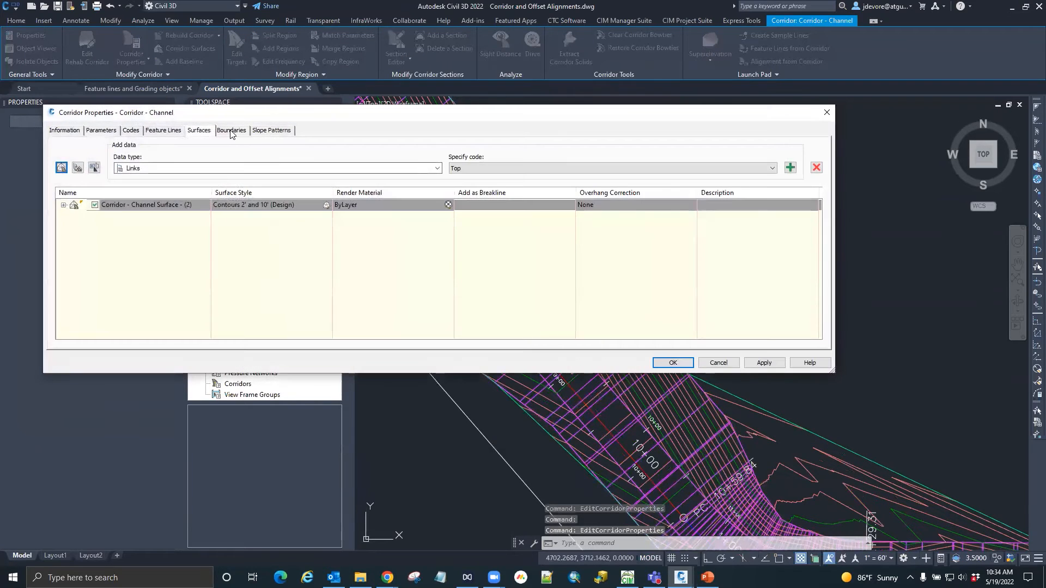
left_click(231, 130)
left_click(155, 163)
right_click(154, 163)
left_click(229, 168)
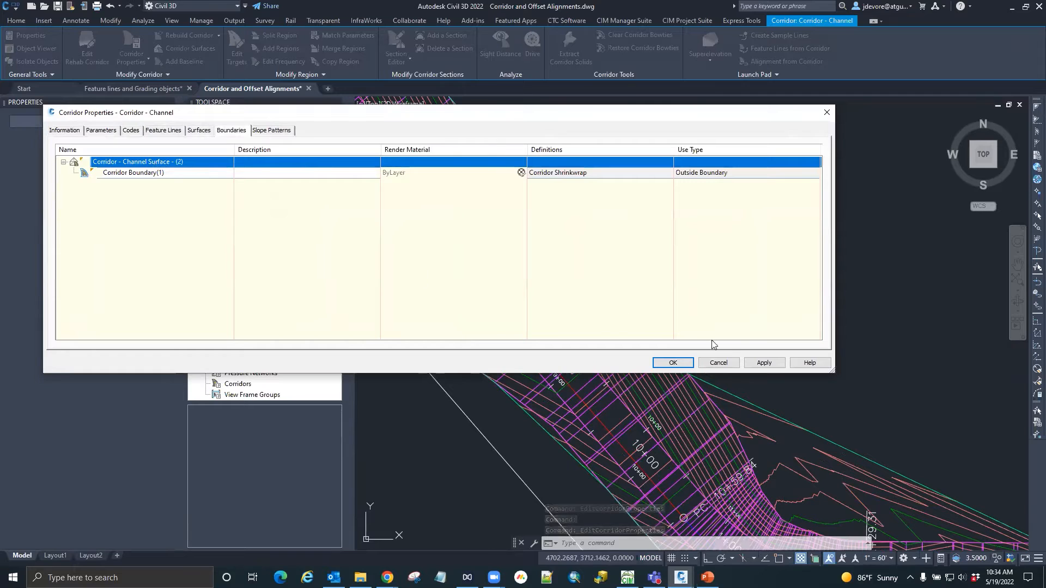
left_click(672, 362)
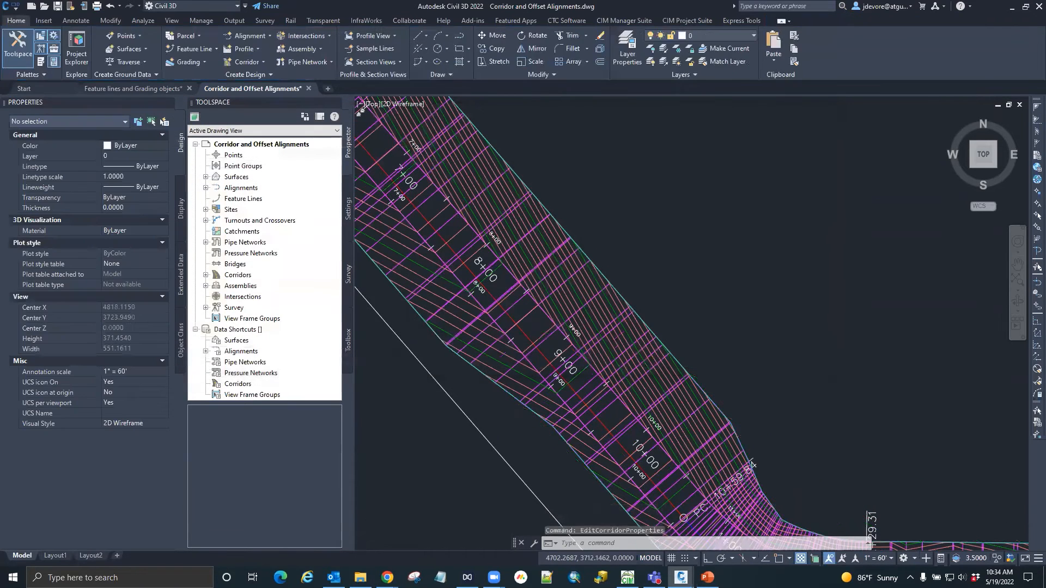
Step: Inspect the bounded channel surface in 3D with the Object Viewer, then close the viewer
scroll(571, 218, "down", 3)
scroll(564, 248, "up", 2)
left_click(563, 256)
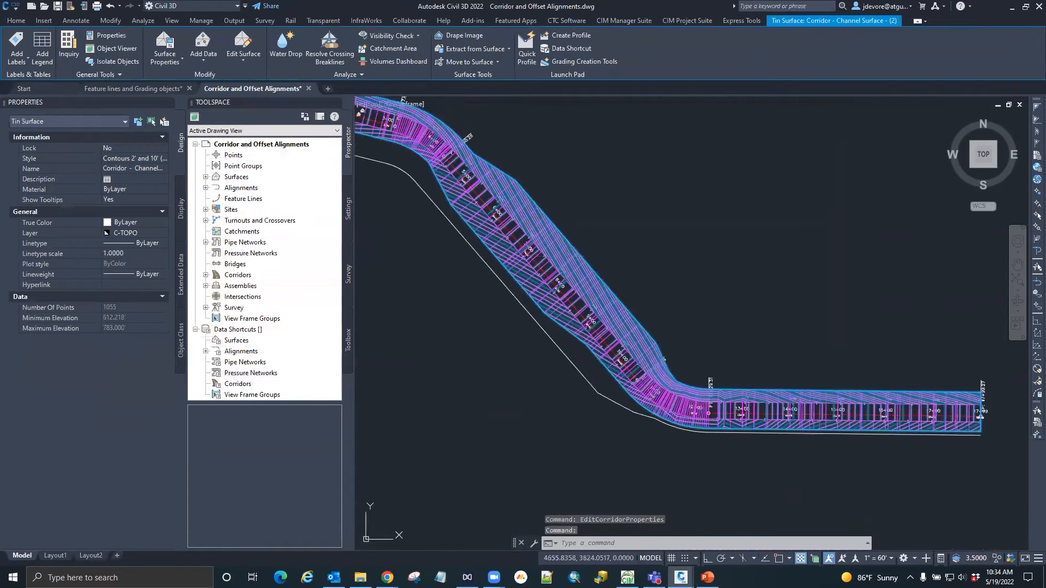
right_click(563, 256)
left_click(599, 407)
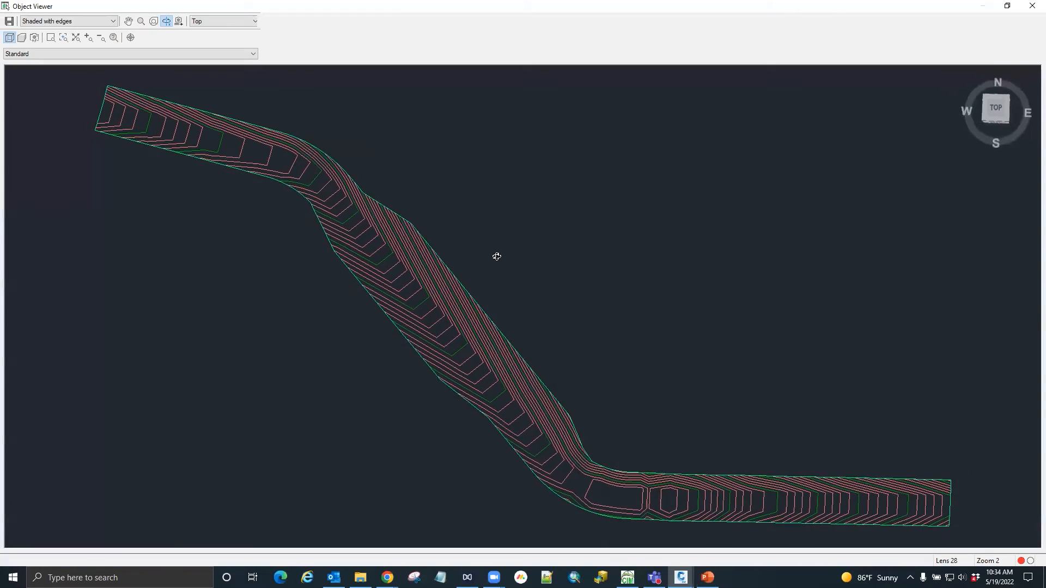
left_click_drag(495, 256, 423, 255)
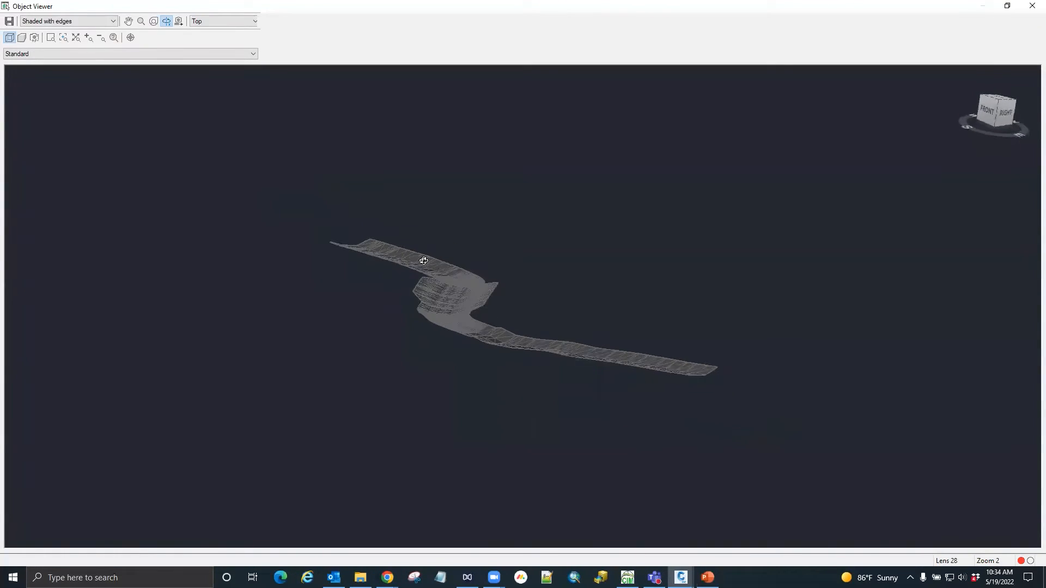
left_click_drag(458, 299, 567, 374)
left_click(1031, 8)
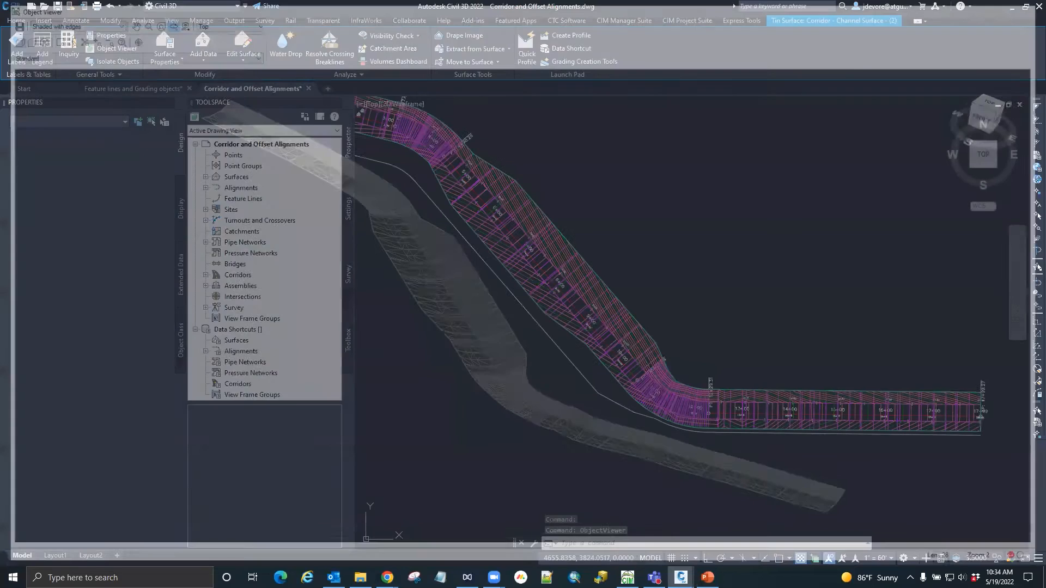
Step: Examine the channel corridor, its surface contours and the adjoining offset alignments along the corridor's length
scroll(456, 250, "up", 6)
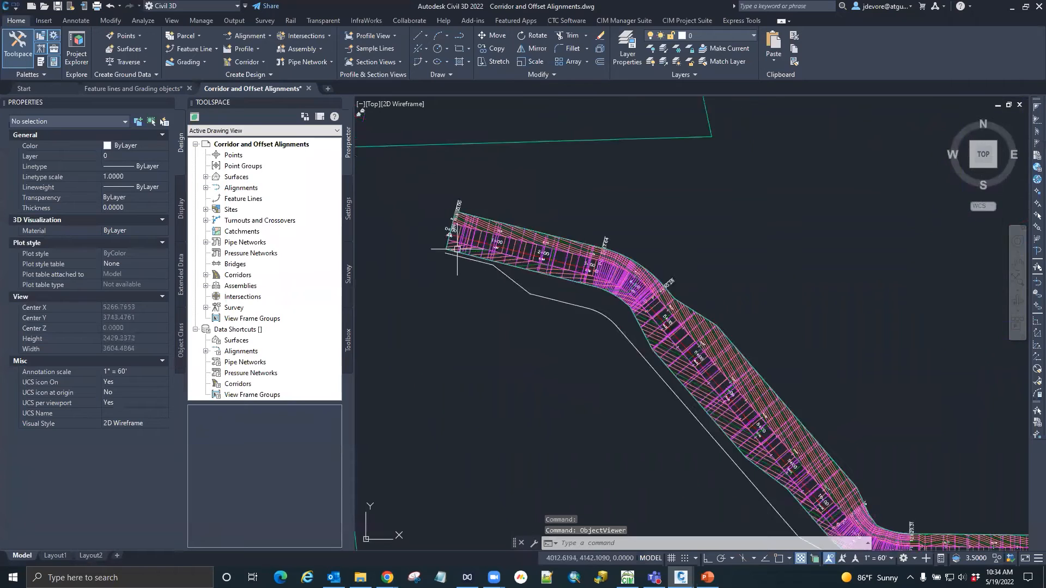
scroll(421, 251, "down", 2)
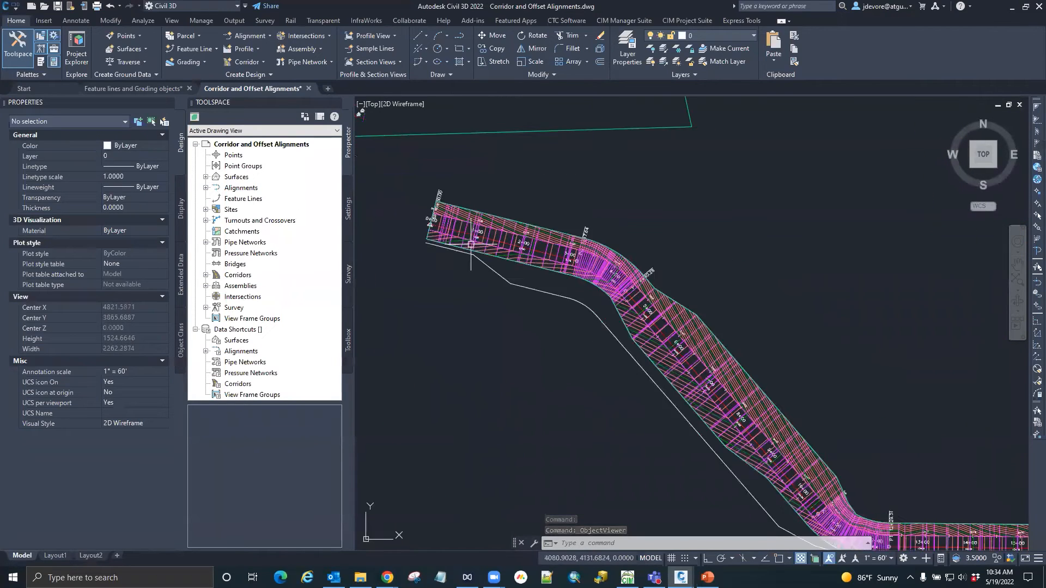
scroll(474, 262, "up", 2)
left_click(424, 232)
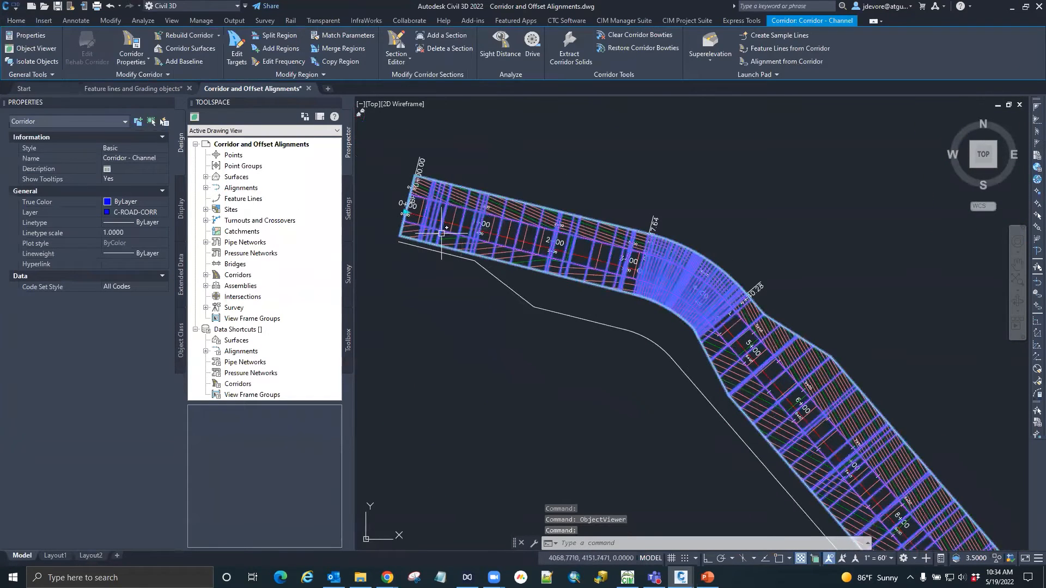
scroll(485, 237, "down", 3)
scroll(494, 242, "up", 2)
key("Escape")
key("Escape")
key("Escape")
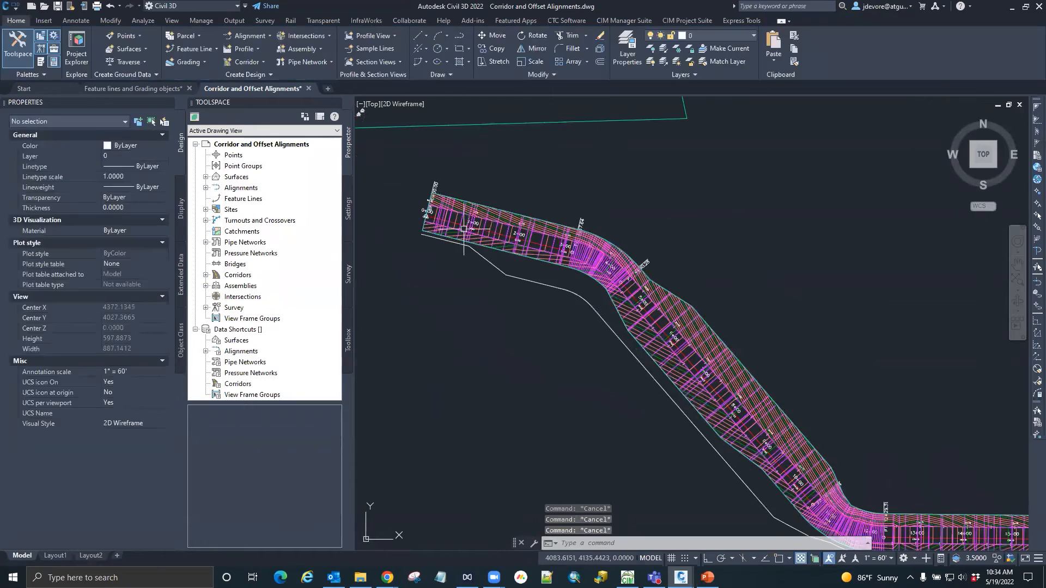
scroll(419, 213, "up", 3)
scroll(420, 212, "up", 2)
scroll(534, 358, "down", 6)
scroll(535, 358, "up", 5)
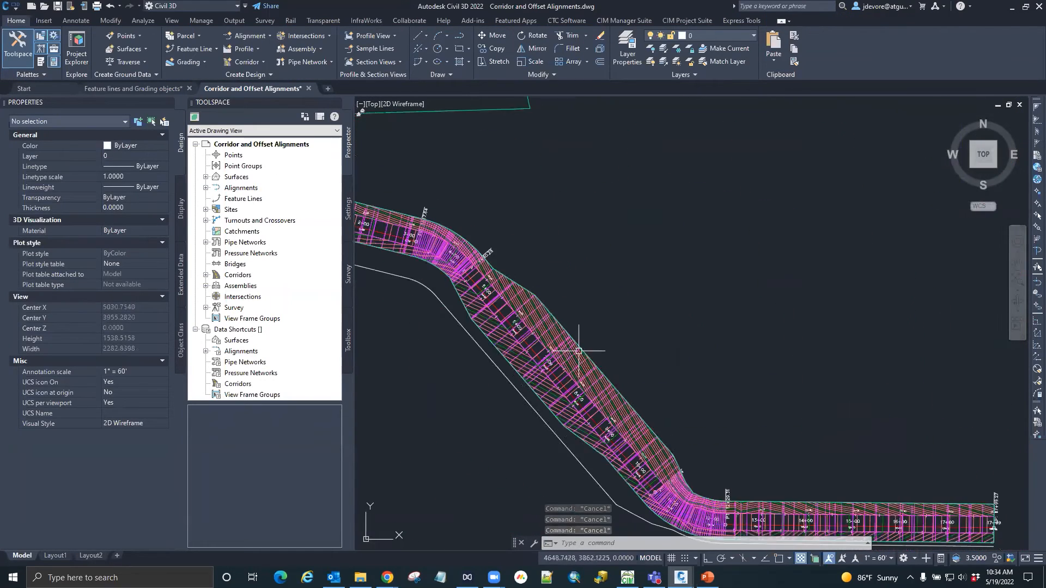
scroll(708, 377, "down", 3)
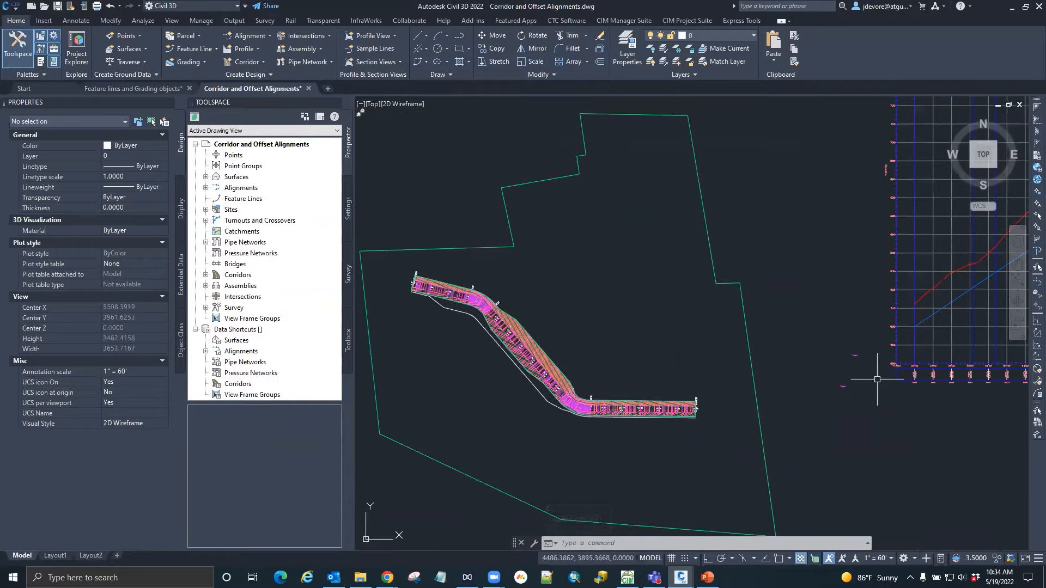
Step: Stretch the start point of the Parent CL alignment northeast to about X 4108, Y 4283
scroll(866, 381, "up", 2)
scroll(973, 294, "down", 4)
scroll(666, 265, "up", 6)
left_click(594, 262)
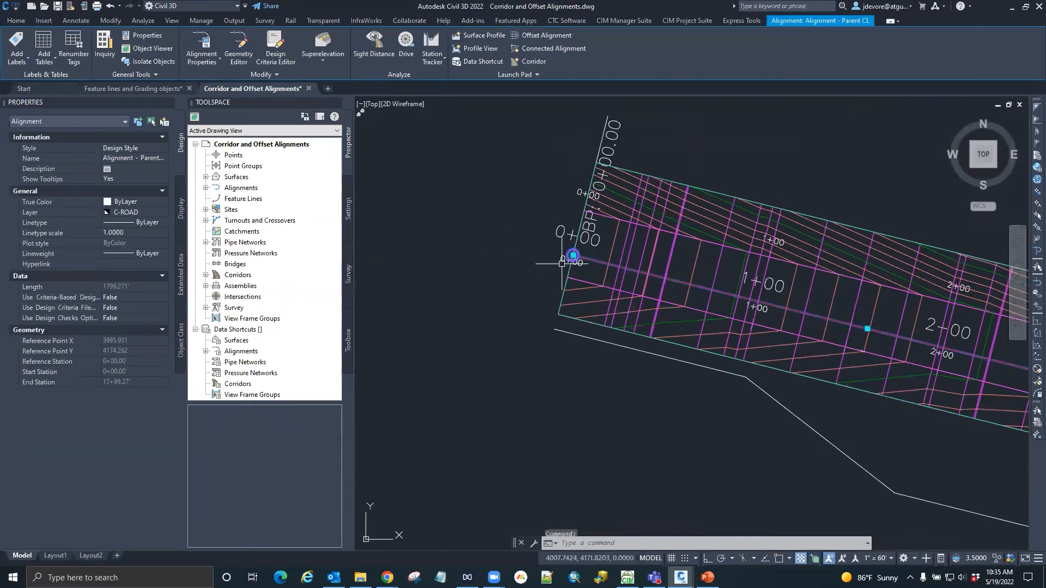
scroll(567, 253, "down", 6)
left_click(510, 253)
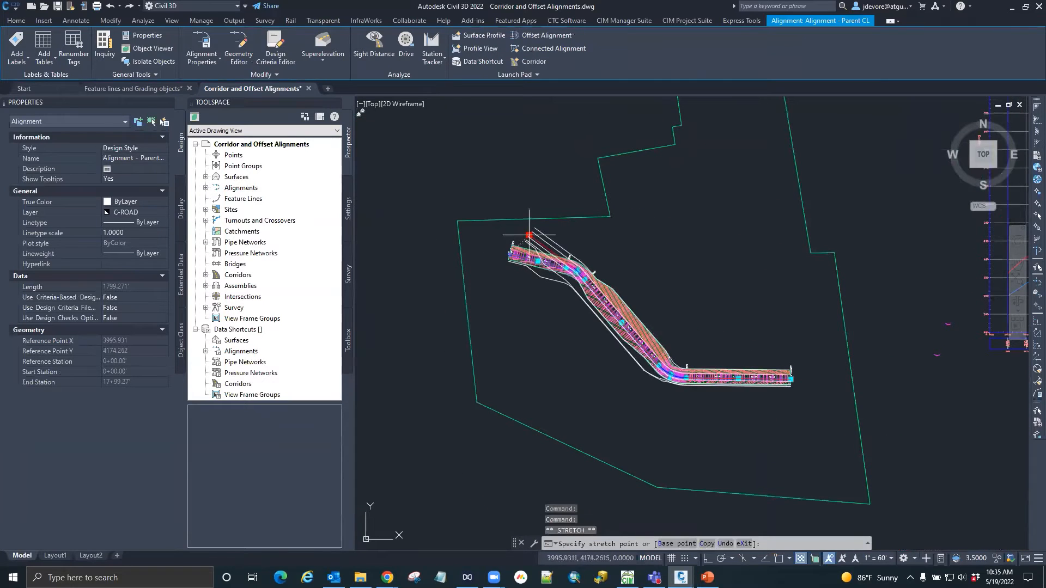
scroll(609, 256, "up", 4)
key("Escape")
Step: Rebuild all corridors to fit the channel to the alignment's northeast-shifted start, and review the updated model
right_click(246, 279)
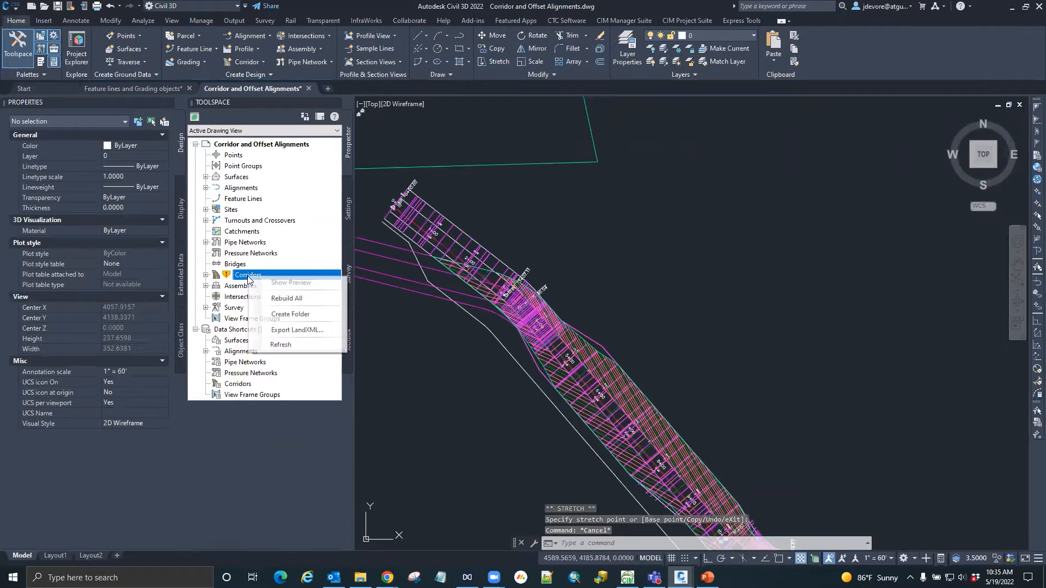
left_click(280, 298)
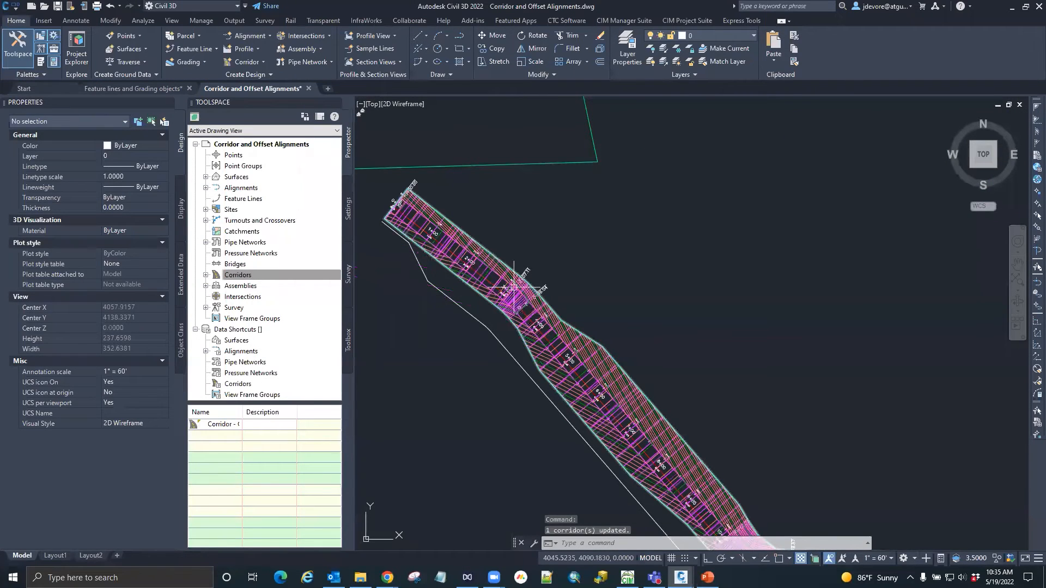
scroll(507, 283, "down", 2)
scroll(491, 290, "up", 2)
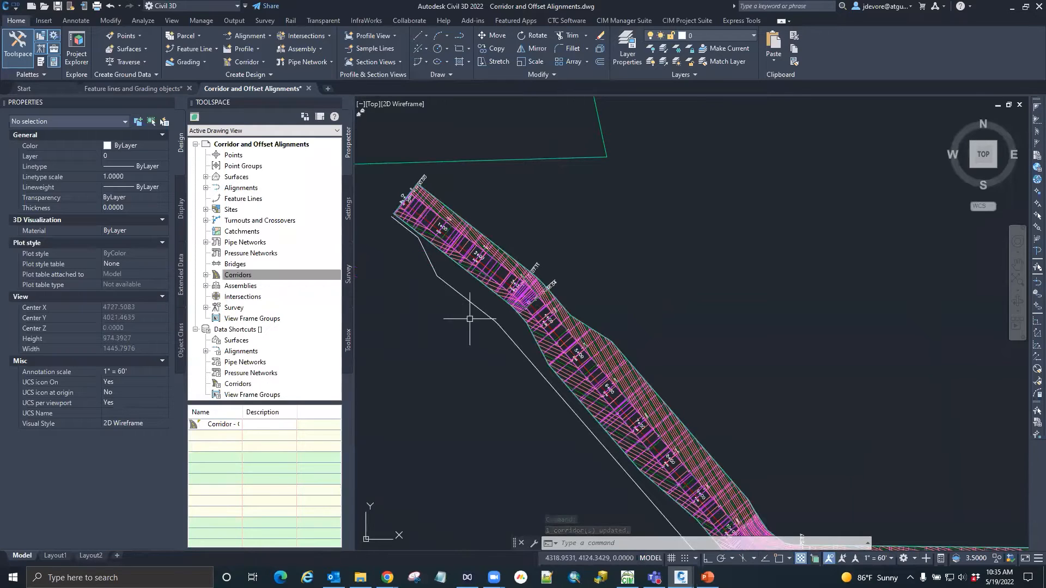
scroll(549, 274, "down", 2)
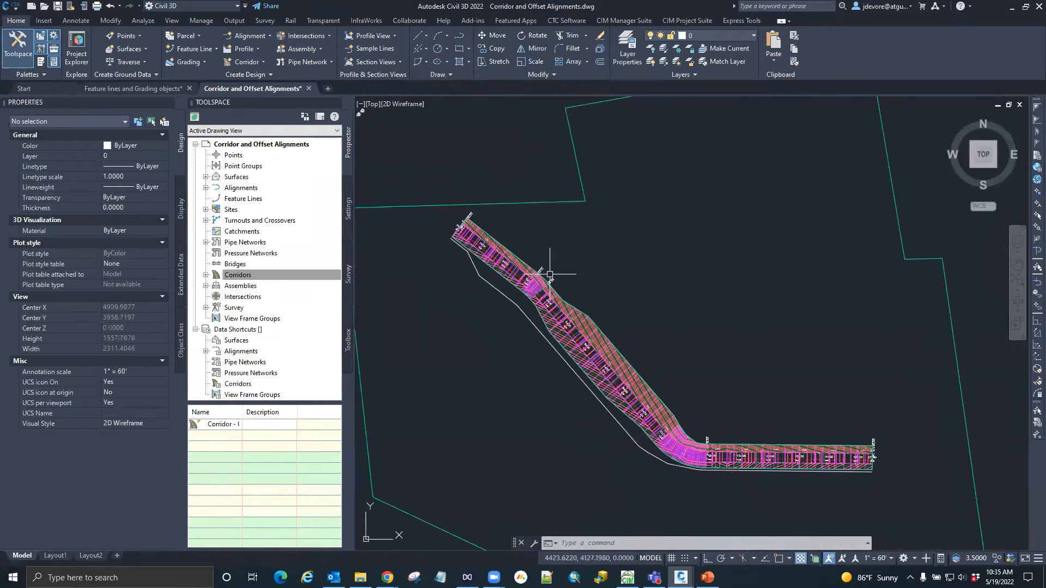
mouse_move(580, 299)
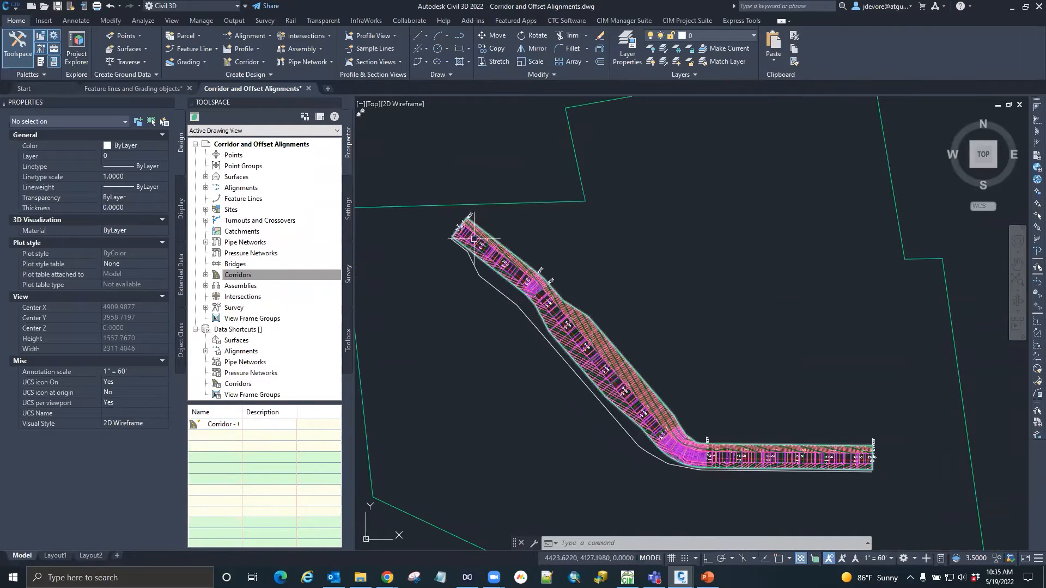
scroll(464, 235, "up", 3)
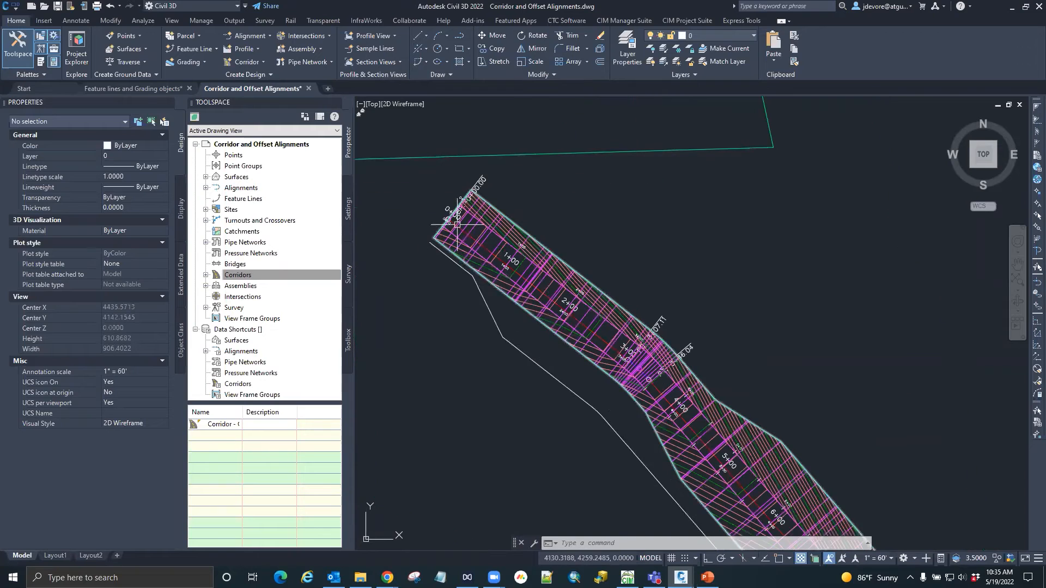
left_click(478, 228)
key("Escape")
key("Escape")
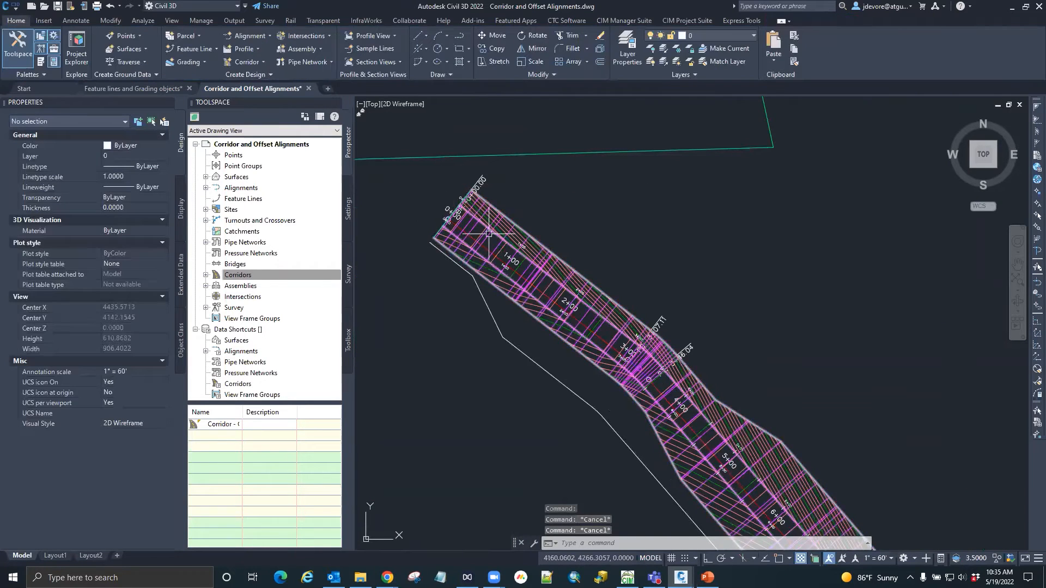
left_click(492, 252)
key("Escape")
scroll(487, 243, "down", 6)
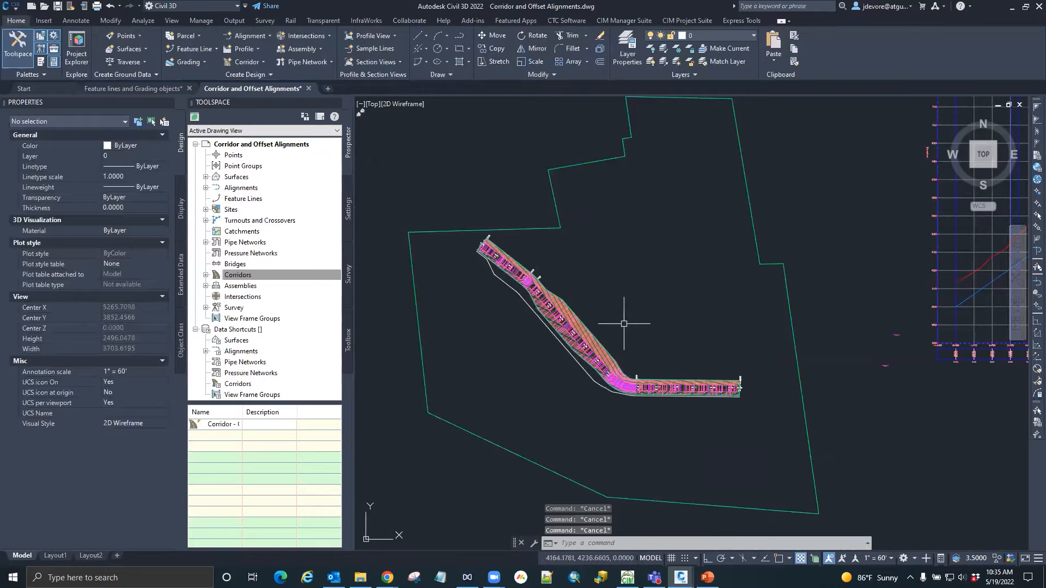
Step: Stretch the start point of the Parent CL alignment southwest to about X 3852, Y 3992
scroll(531, 269, "up", 2)
scroll(531, 270, "up", 5)
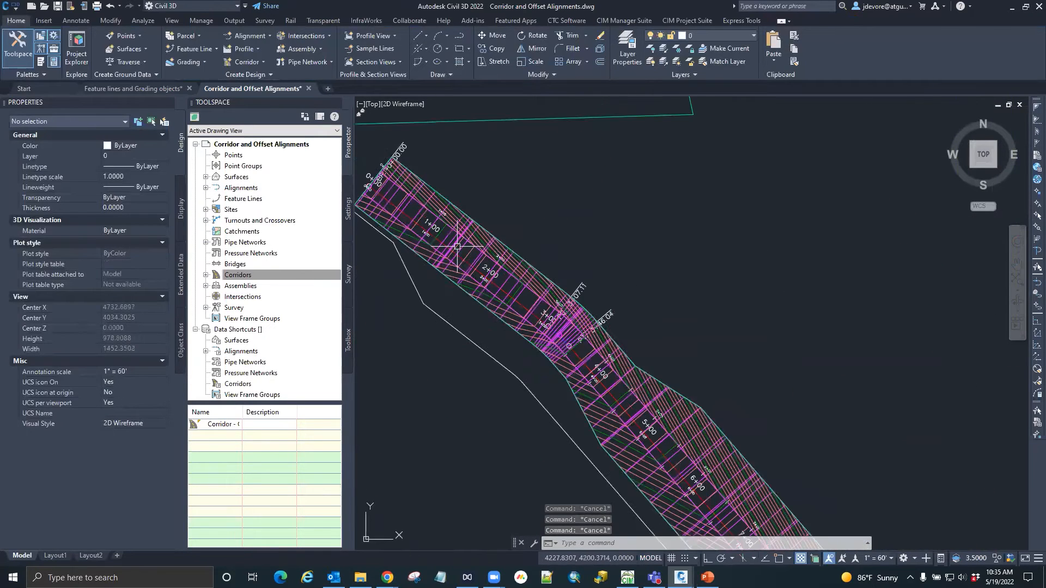
left_click(468, 262)
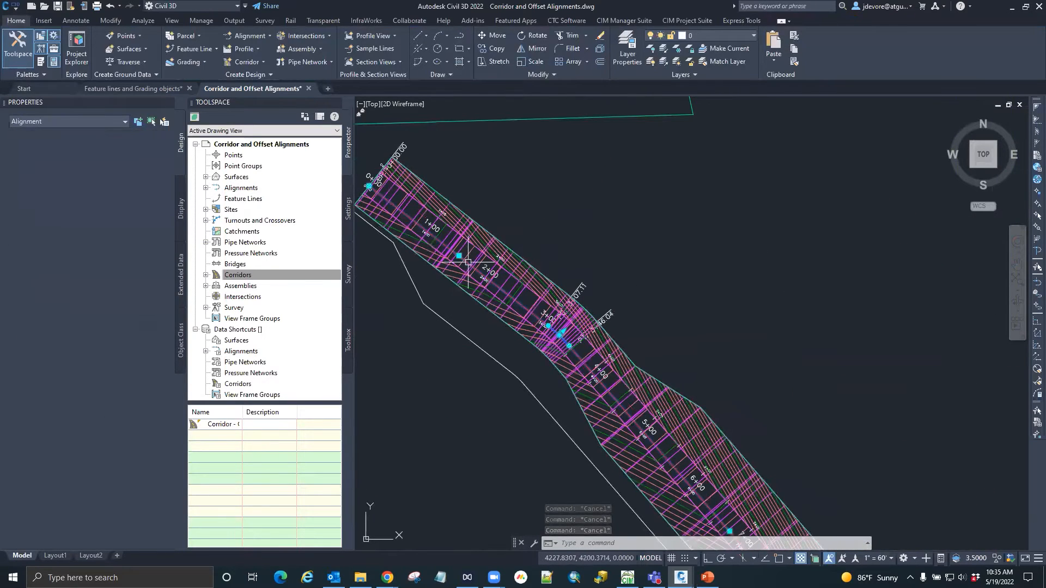
left_click(371, 189)
scroll(567, 220, "down", 6)
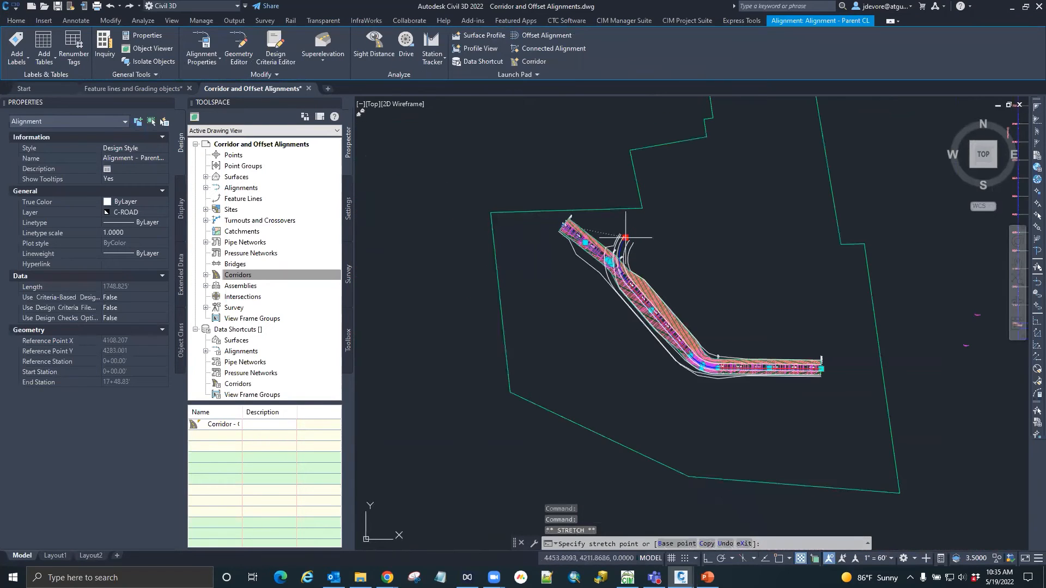
left_click(516, 278)
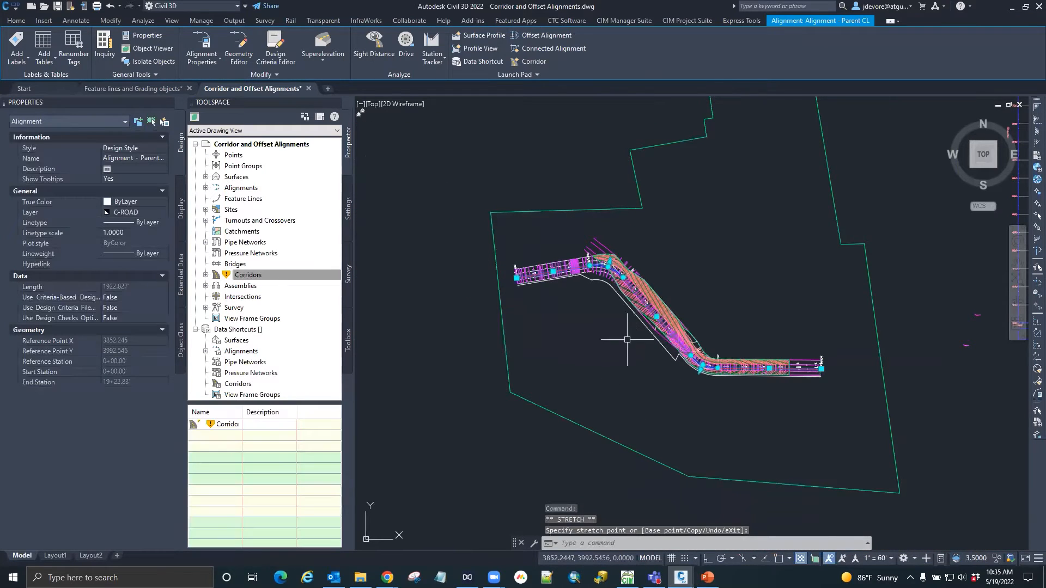
key("Escape")
key("Escape")
Step: Rebuild all corridors to match the southwest-shifted alignment start, and check the channel bends and widened section
right_click(261, 276)
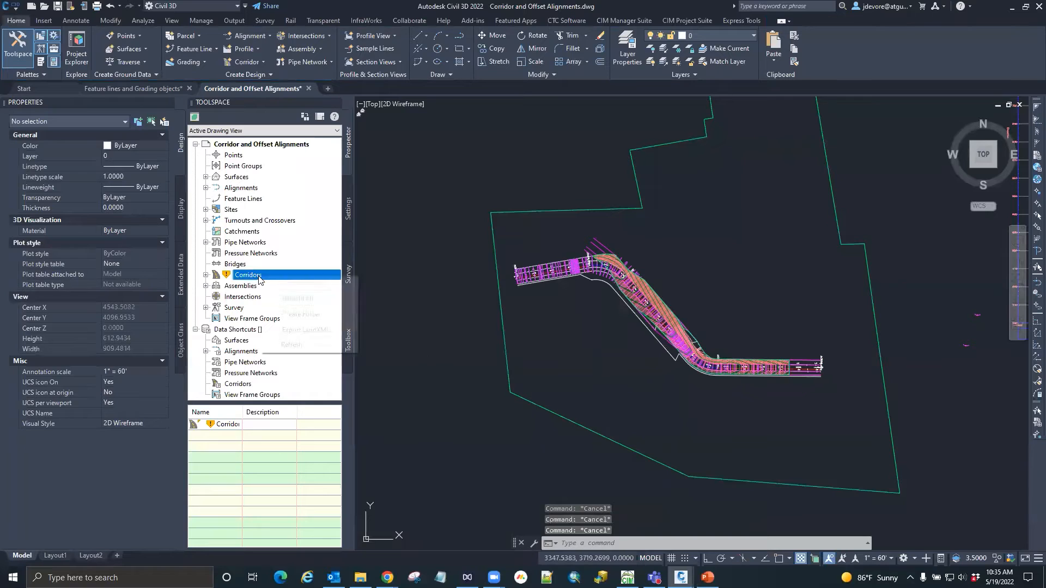
left_click(298, 298)
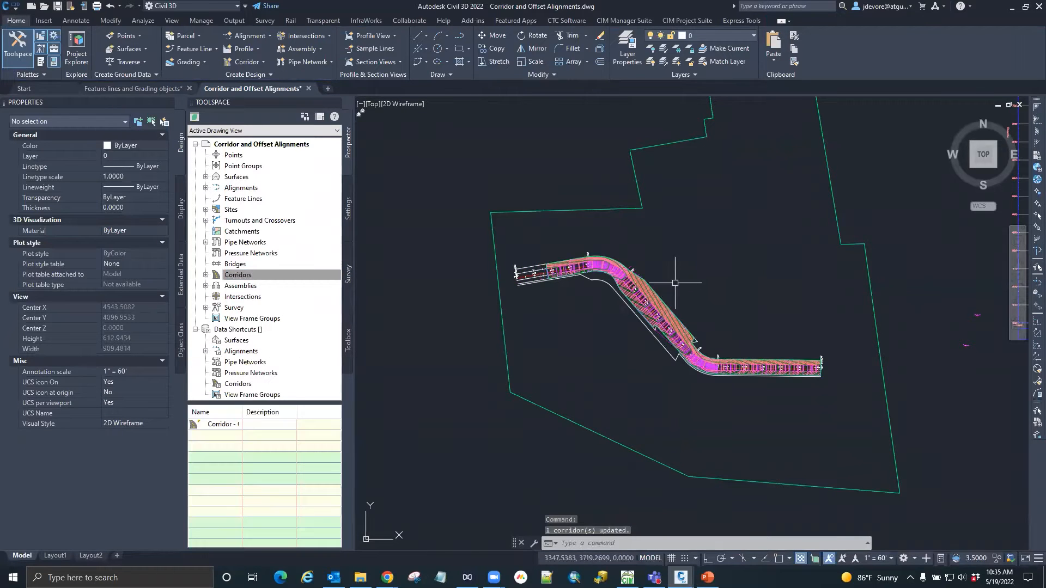
scroll(639, 272, "up", 2)
scroll(716, 226, "up", 2)
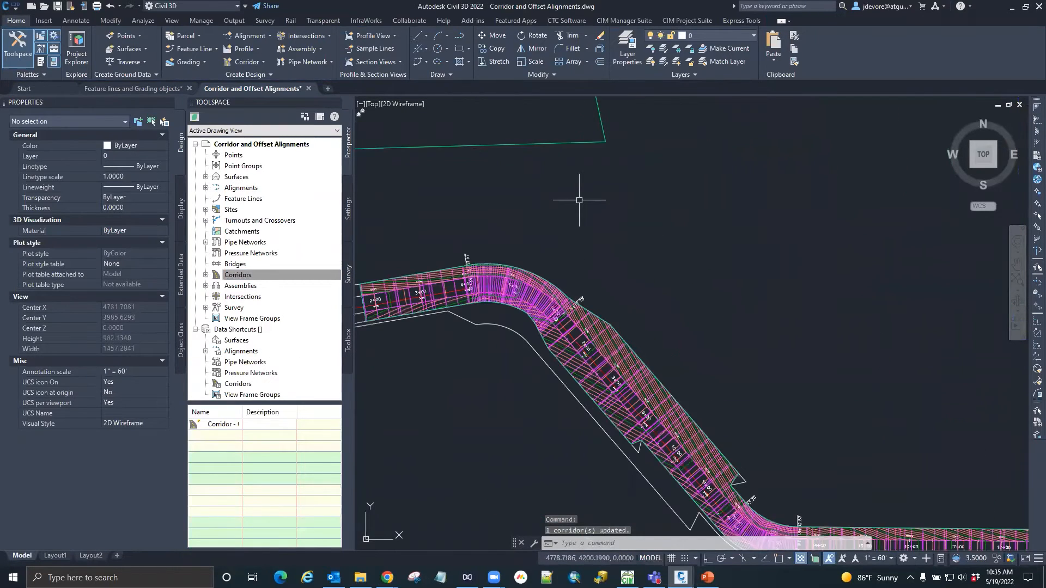
scroll(570, 203, "down", 2)
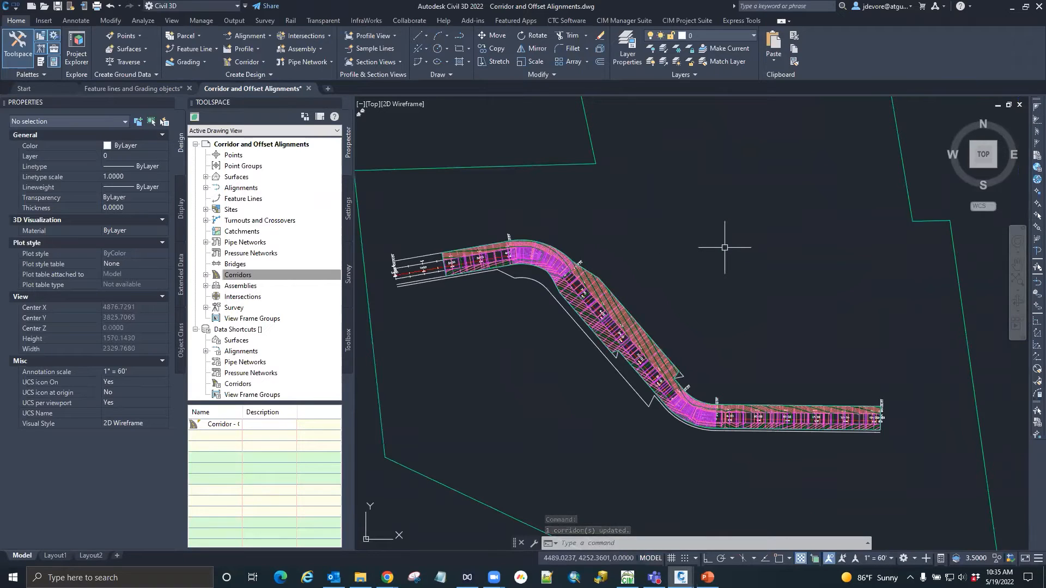
mouse_move(729, 244)
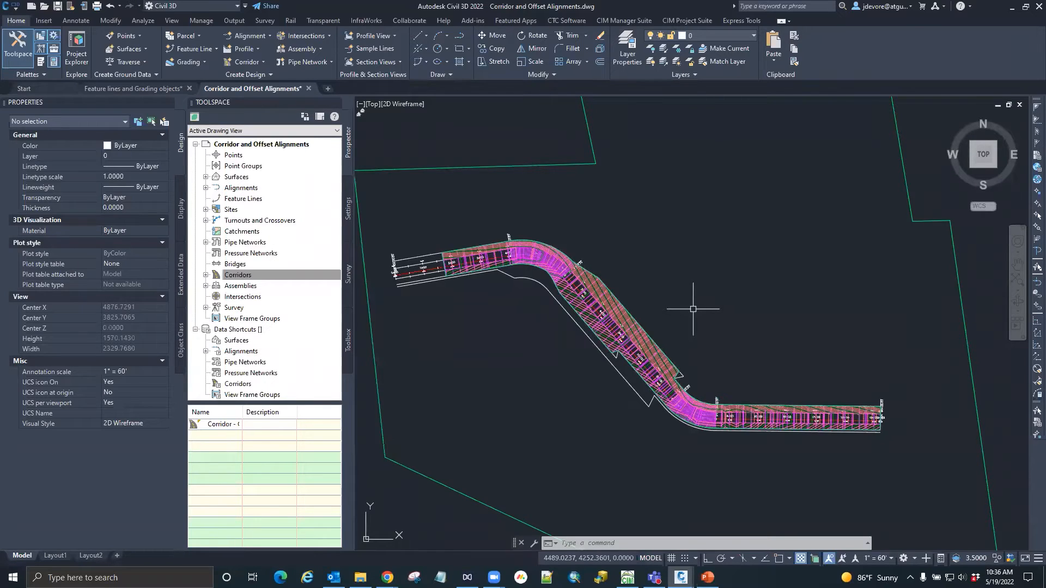
scroll(692, 311, "down", 2)
scroll(716, 297, "up", 2)
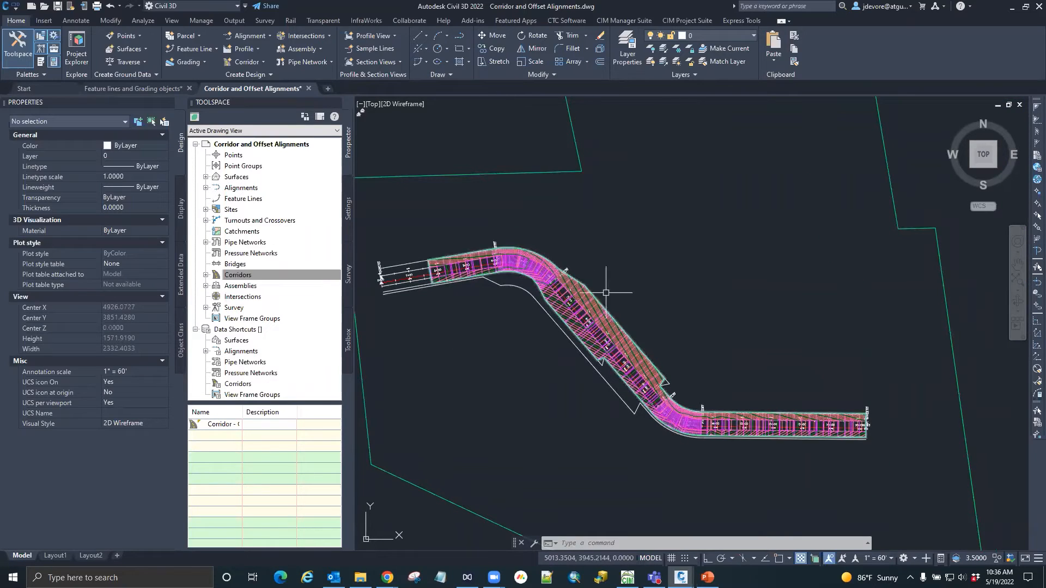
Step: Switch to the Auto Grader.20220519(2) drawing and turn off lineweight display with LWDISPLAY
mouse_move(528, 319)
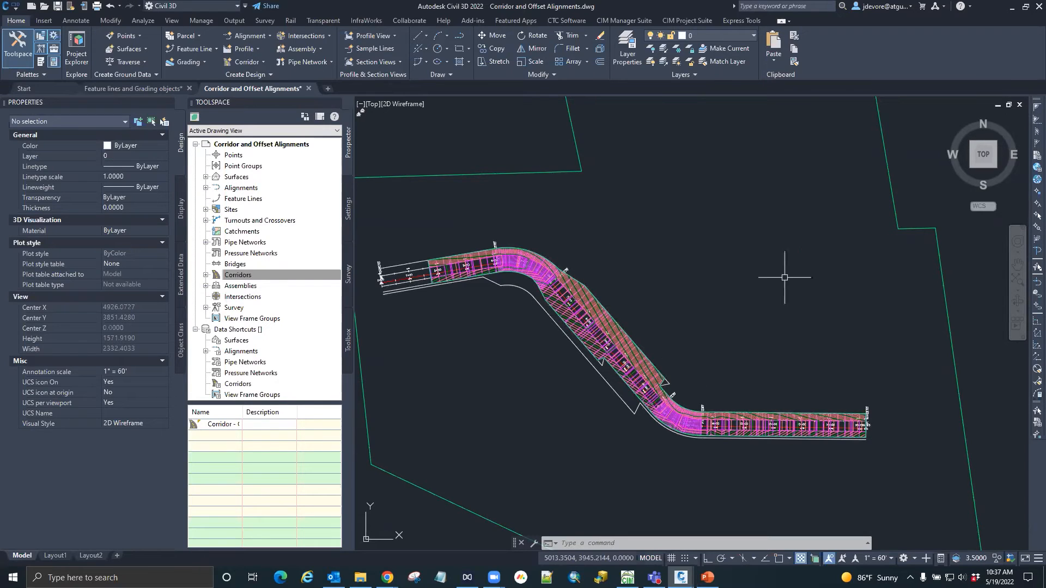
left_click(627, 577)
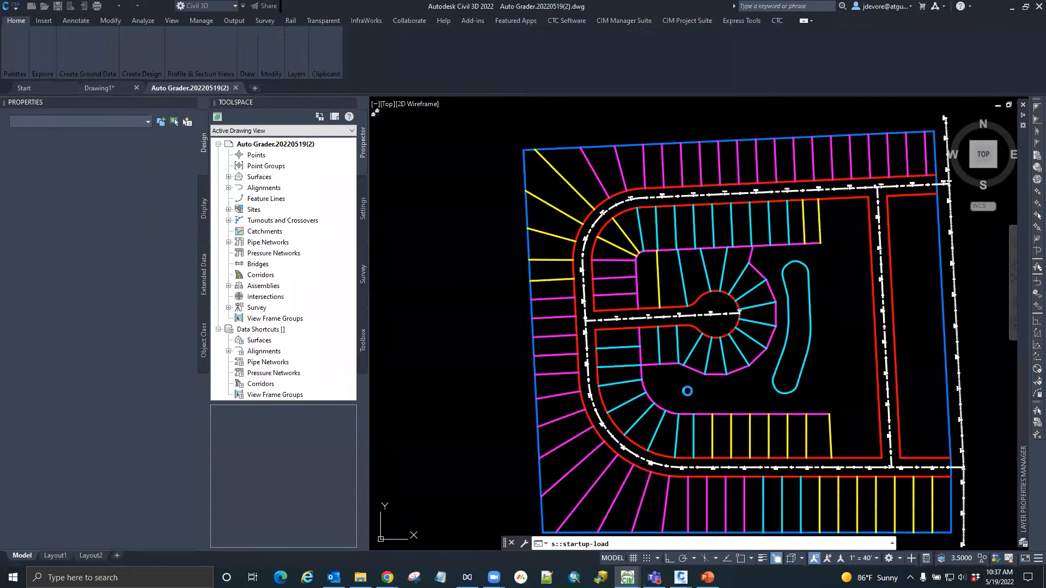
scroll(585, 375, "down", 5)
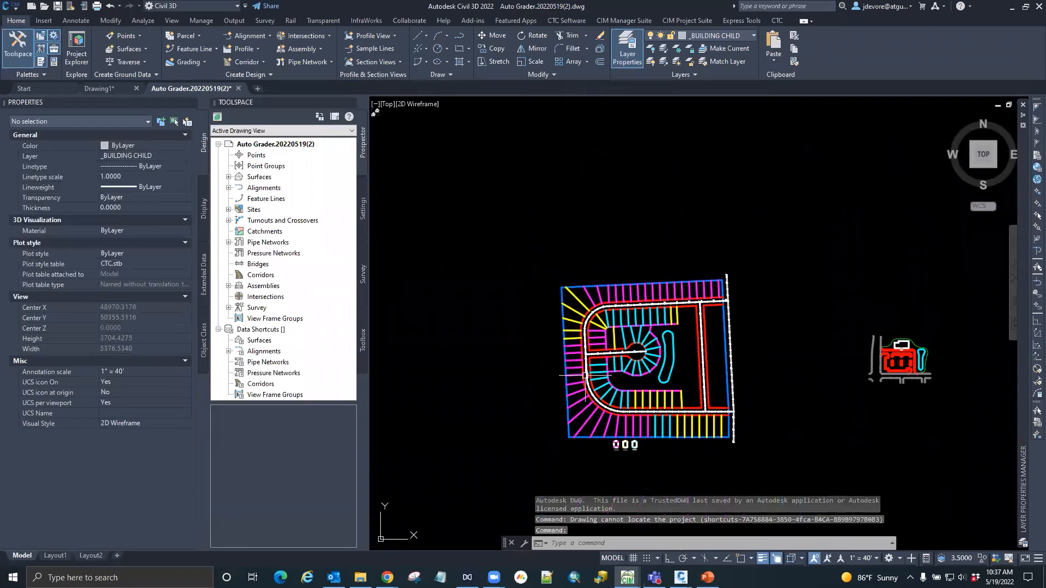
scroll(763, 386, "up", 2)
scroll(770, 387, "up", 2)
type("LWdis")
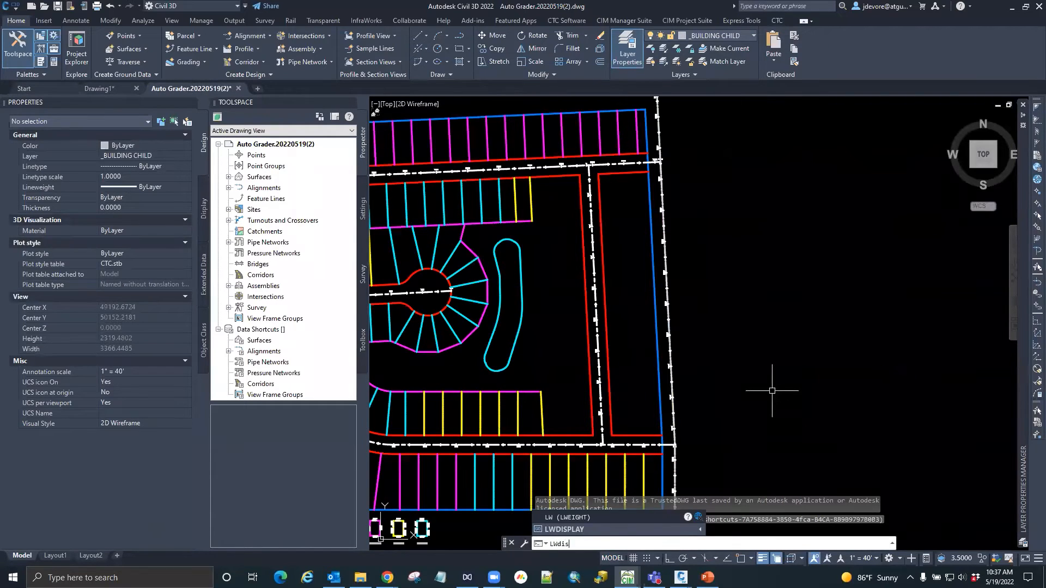
key("Return")
type("off")
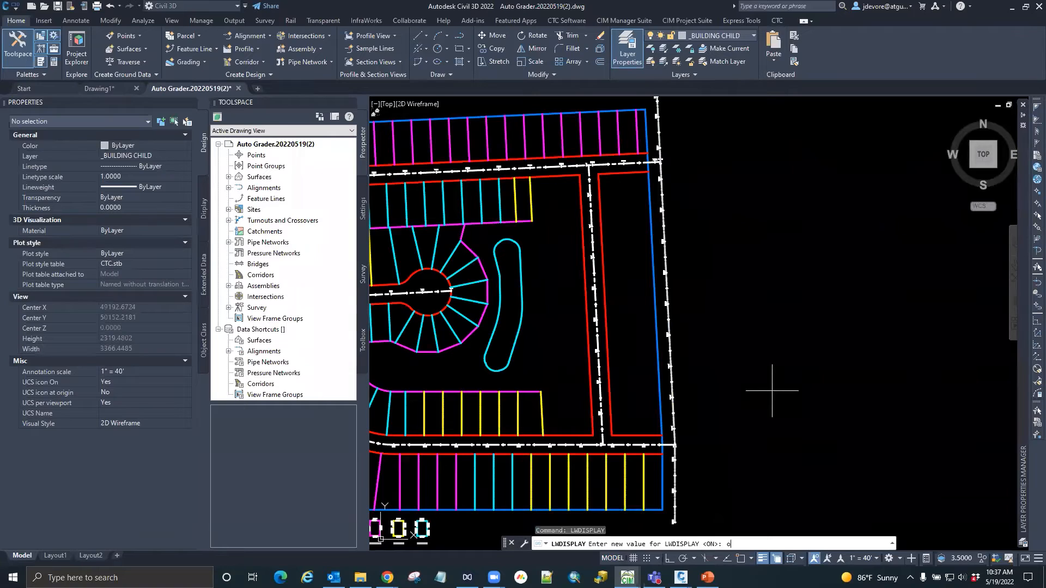
key("Return")
Step: Examine the building site layout and its feature lines, including the red curb line beside the building and the pond outline
scroll(675, 321, "down", 4)
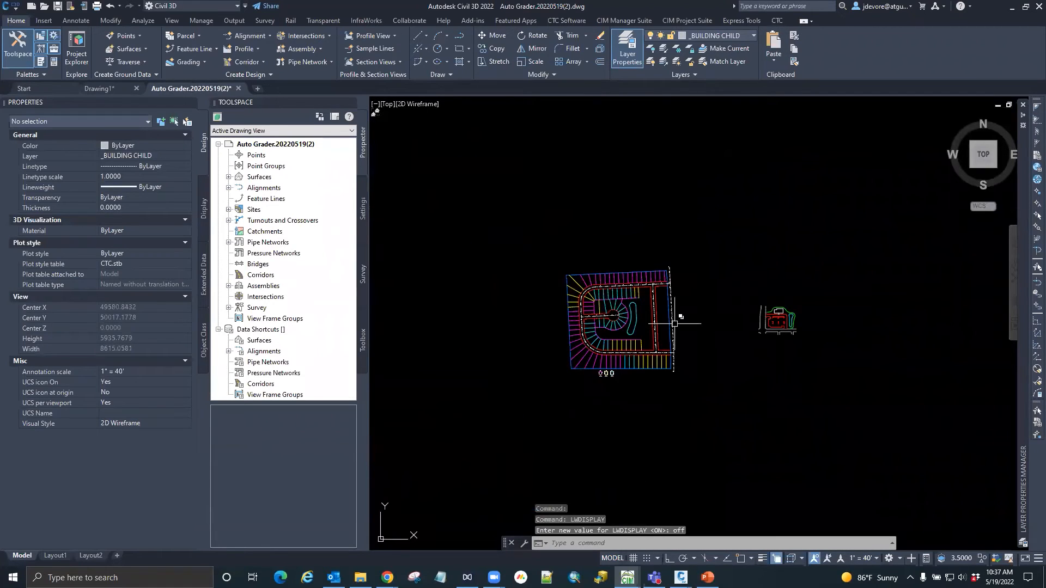
scroll(686, 316, "up", 2)
scroll(982, 316, "up", 4)
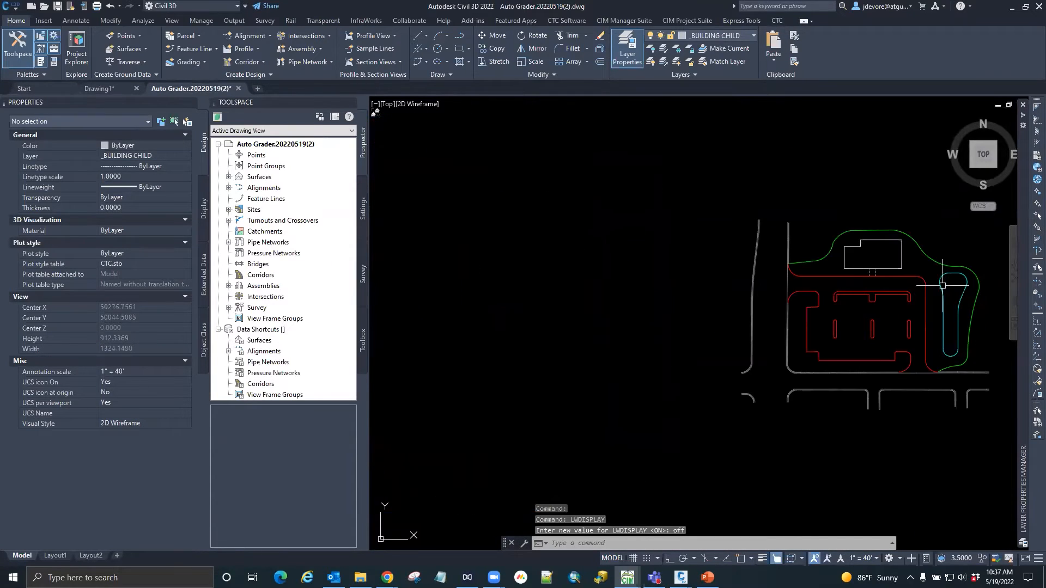
scroll(687, 352, "down", 2)
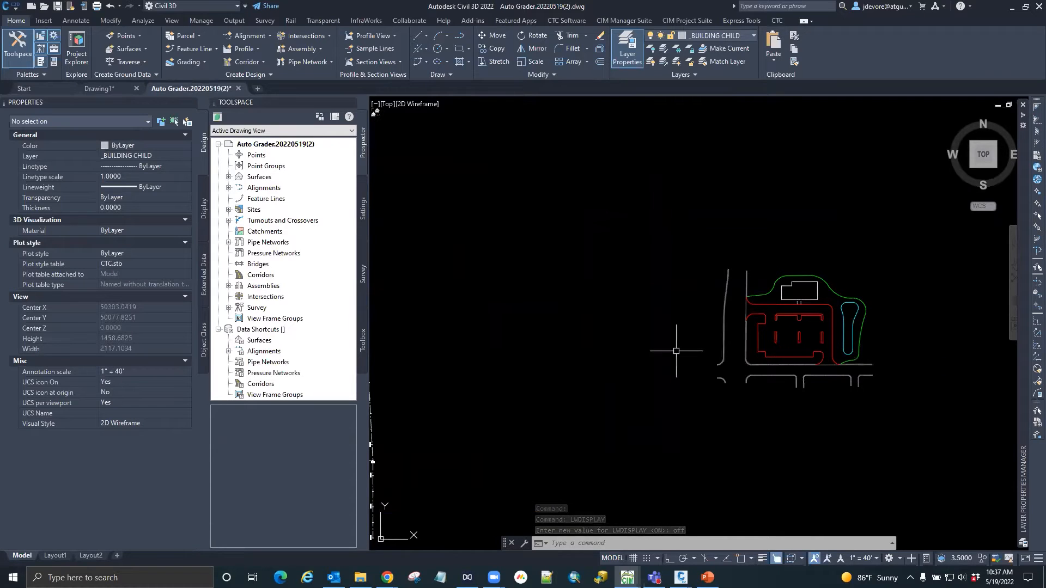
scroll(867, 312, "up", 2)
scroll(861, 314, "up", 4)
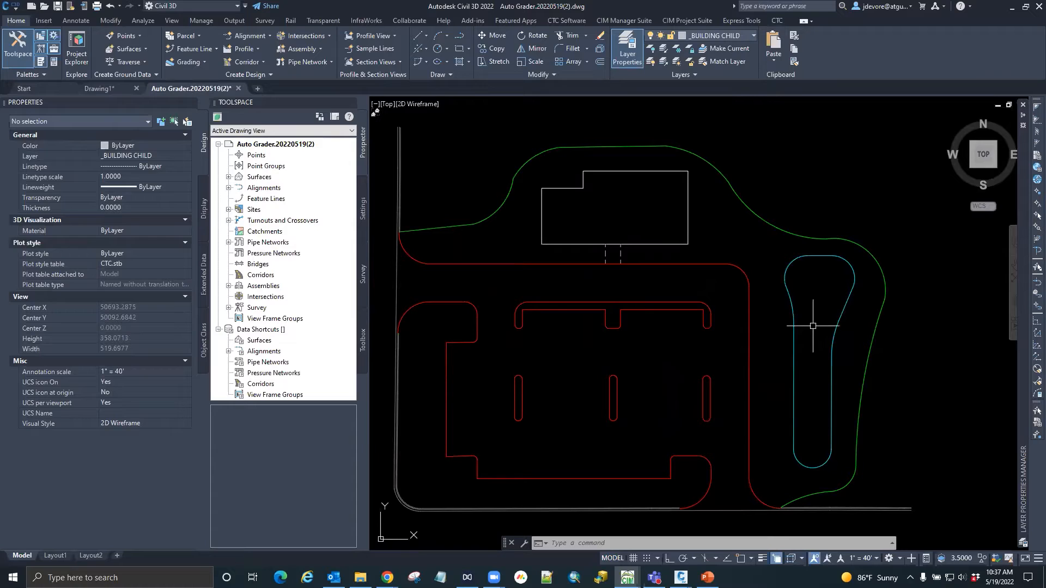
scroll(708, 281, "down", 2)
scroll(686, 272, "up", 1)
left_click(685, 265)
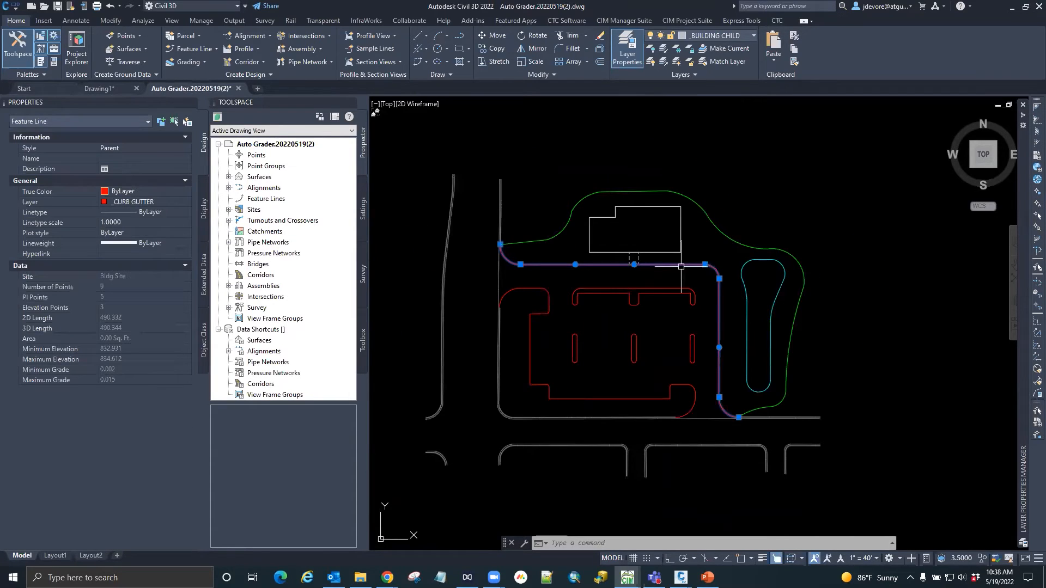
key("Escape")
key("Escape")
left_click(689, 266)
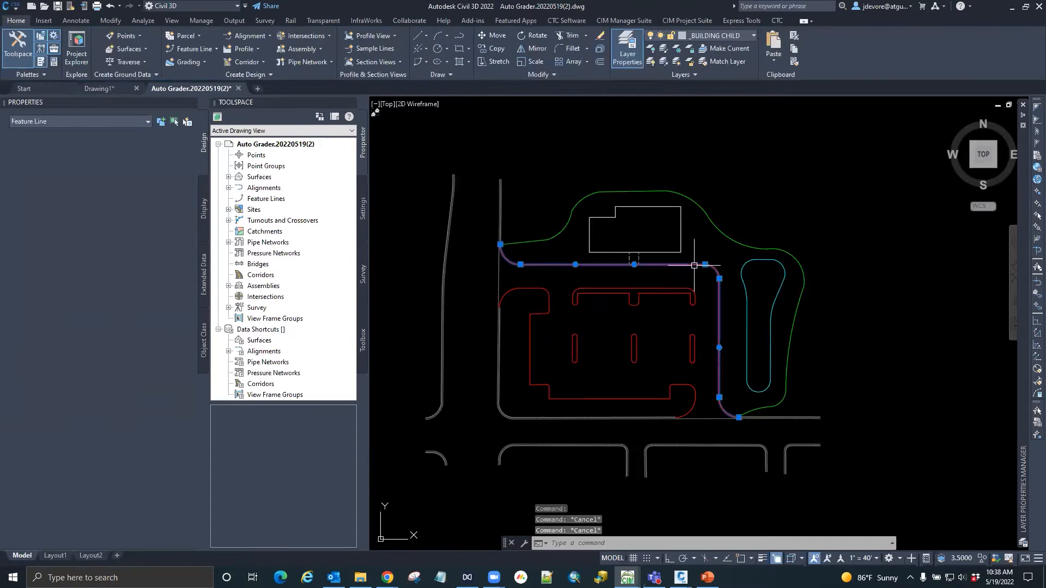
key("Escape")
left_click(769, 321)
key("Escape")
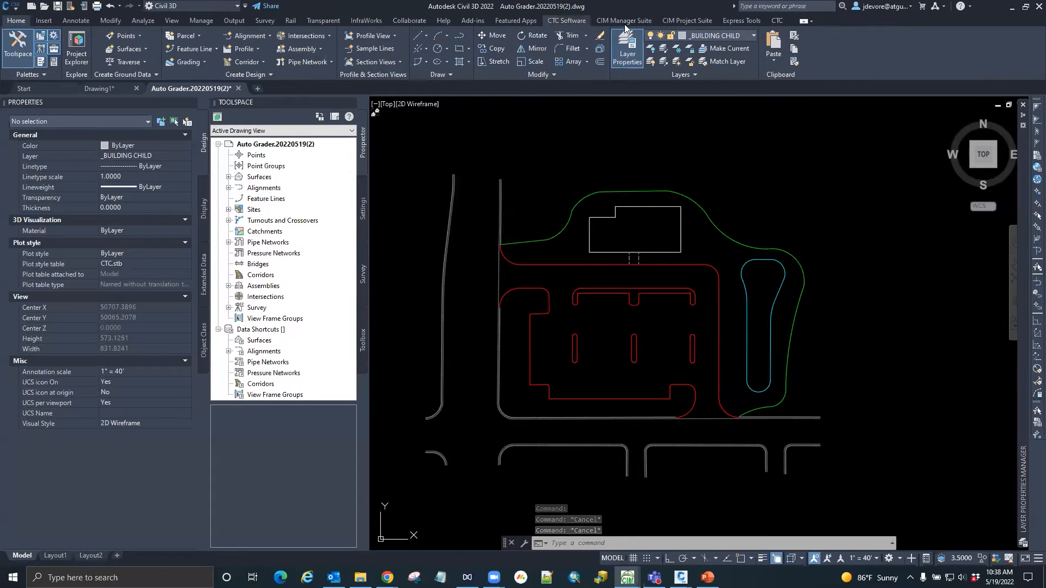
Step: Open the Auto Grader tool and select the Bldg Site Pond grading family
left_click(687, 20)
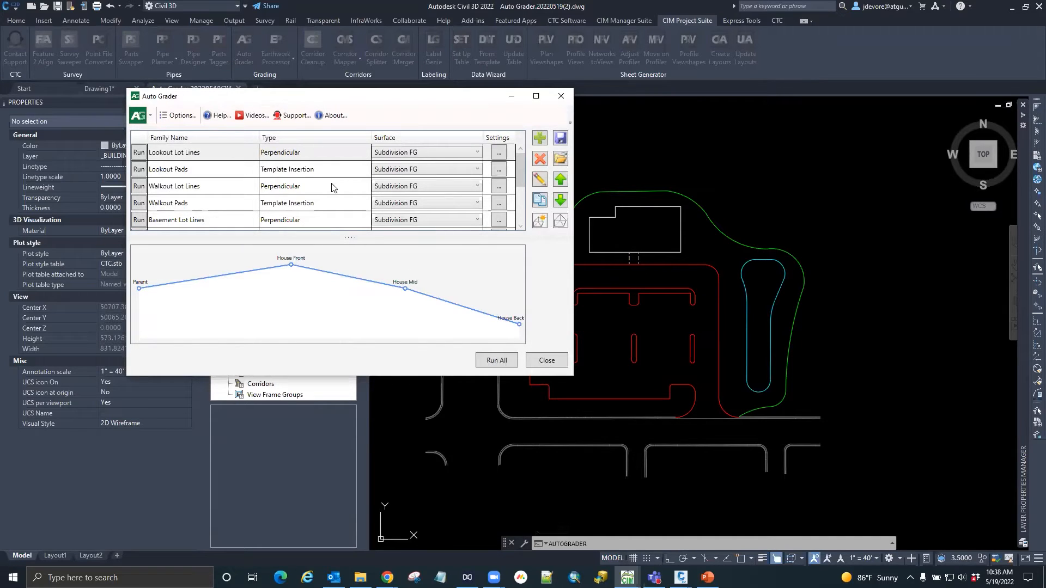
left_click_drag(295, 102, 311, 103)
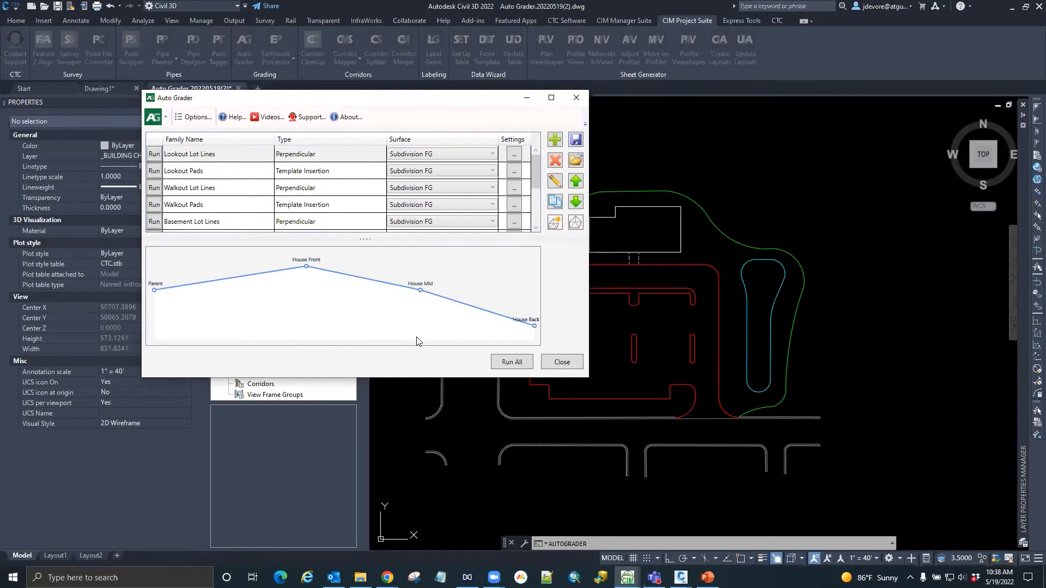
scroll(329, 228, "down", 2)
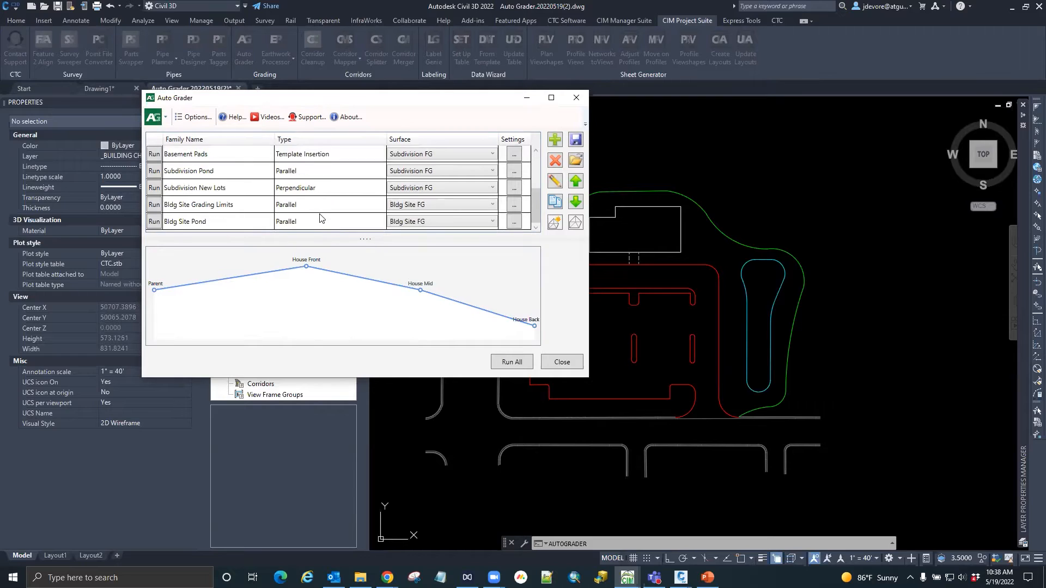
left_click(185, 222)
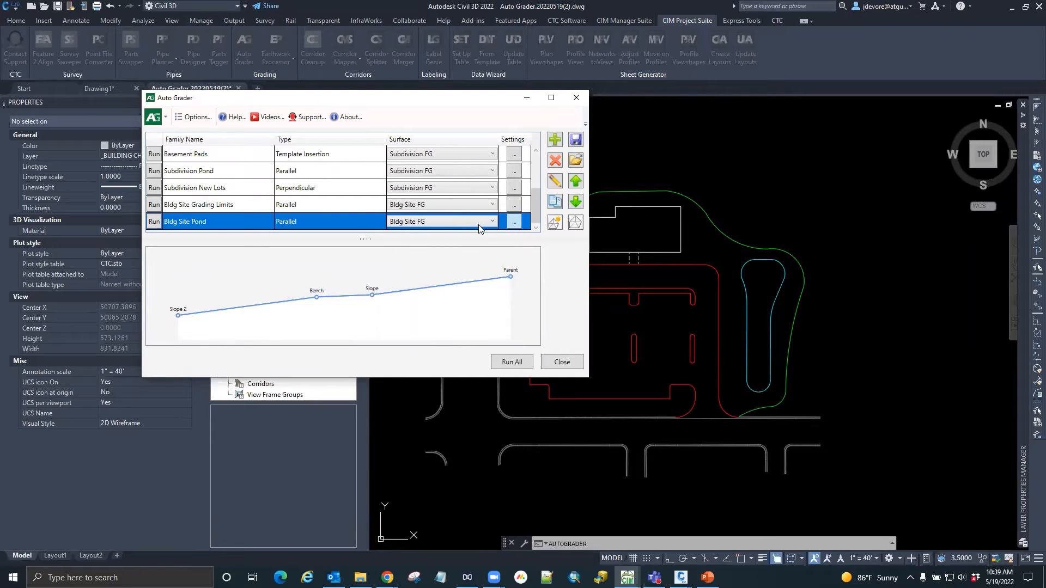
Step: Review the anchor, method, side, distance and slope of the Bldg Site Pond grading children, and save and close the family
left_click(555, 183)
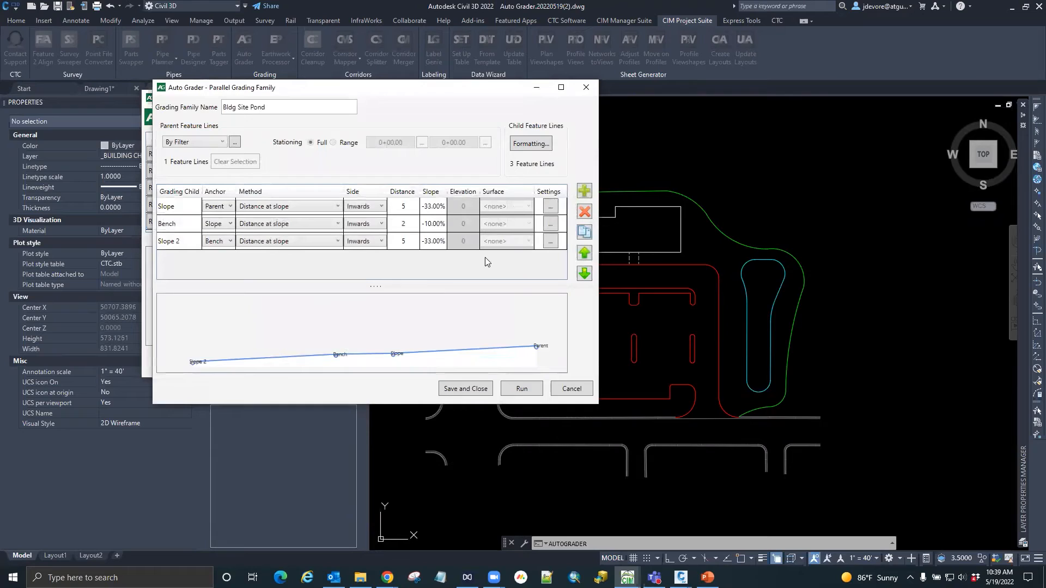
left_click(224, 209)
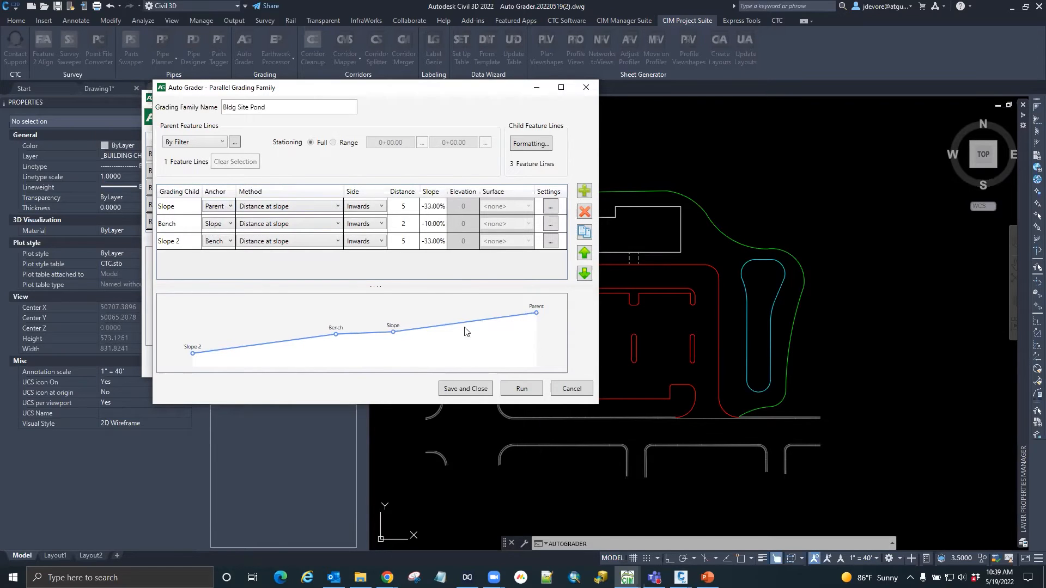
left_click(293, 208)
left_click_drag(422, 94, 425, 91)
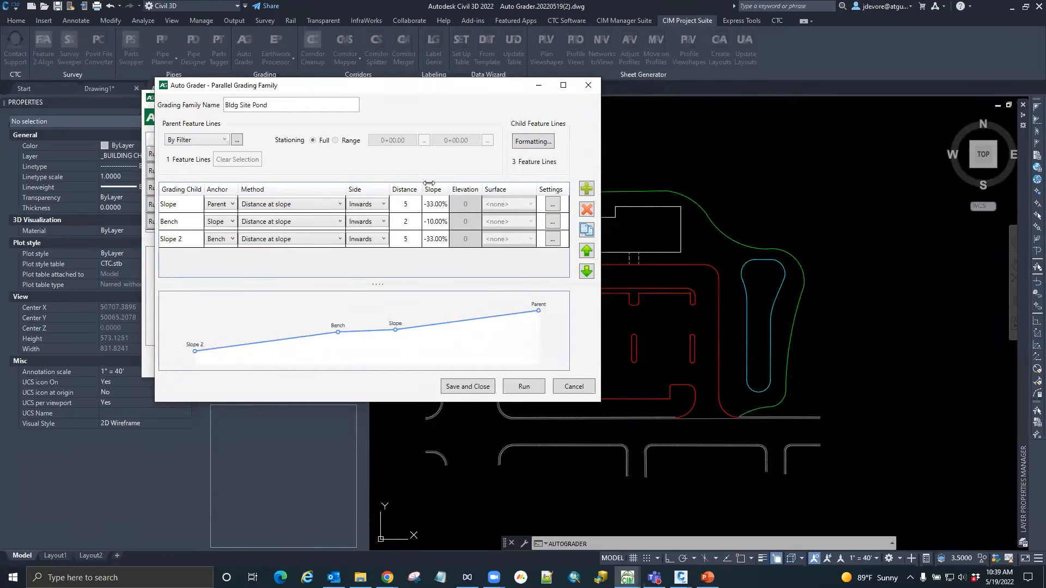
key("ctrl")
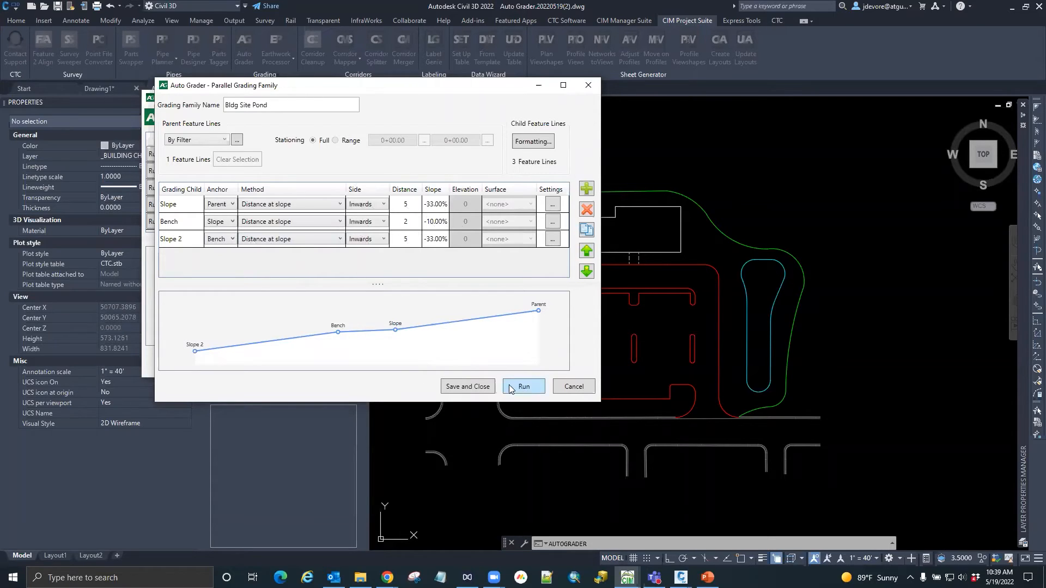
left_click(466, 386)
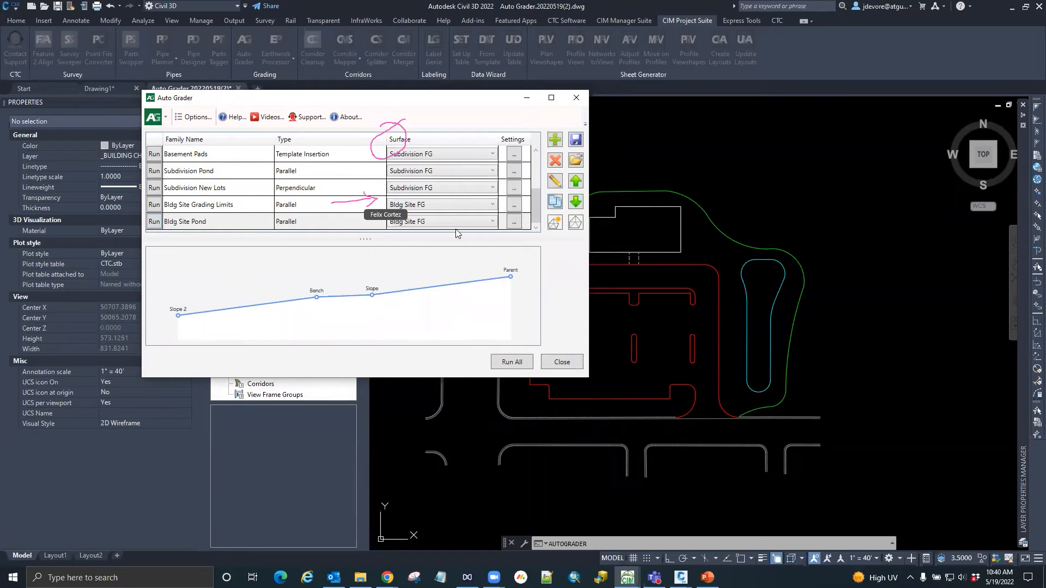
Step: Check the Bldg Site Pond family's target surface choices, surface settings and grading children without changing them
left_click(492, 222)
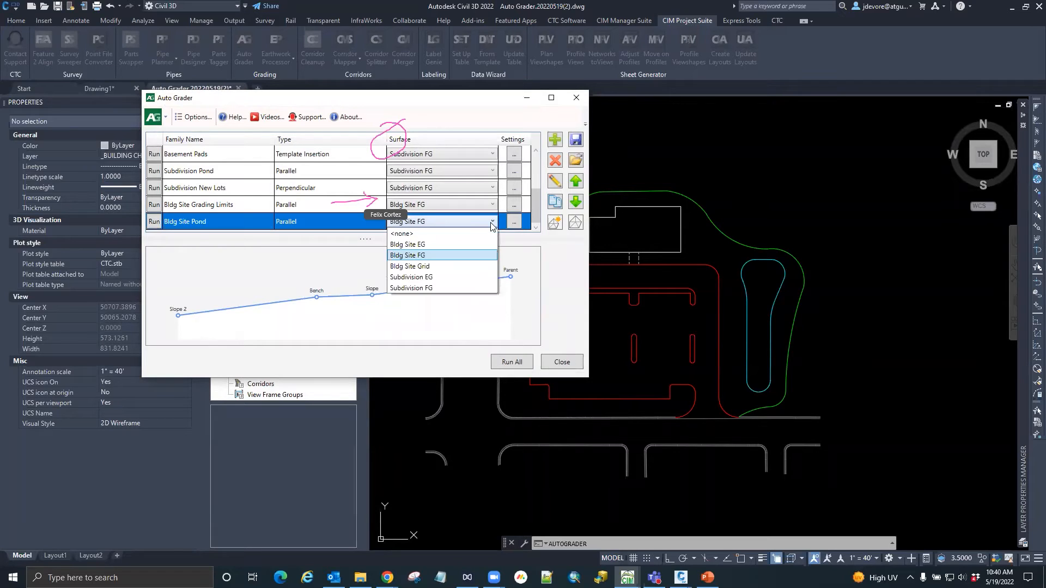
left_click(492, 223)
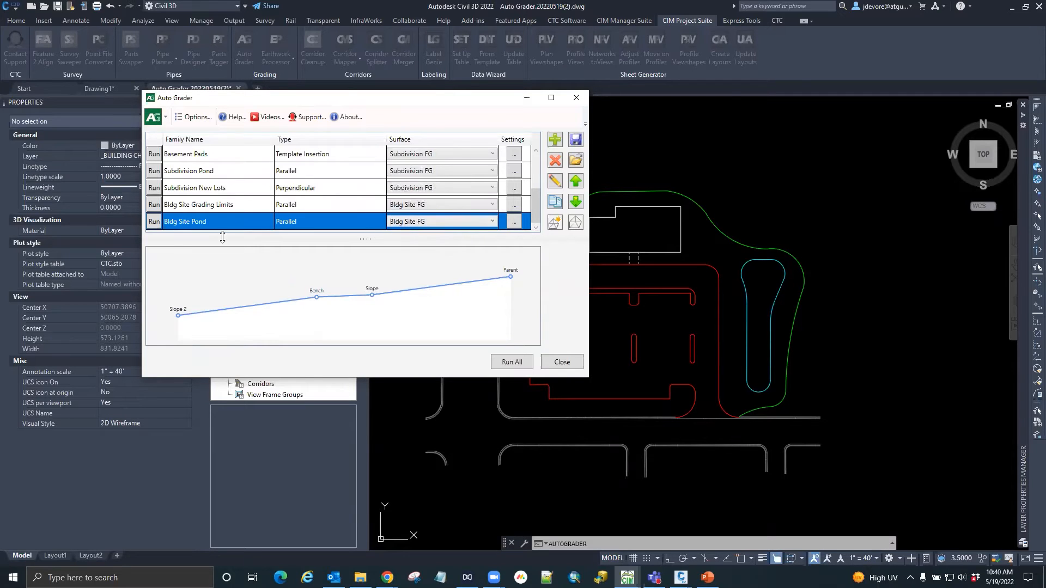
left_click(155, 222)
left_click(514, 221)
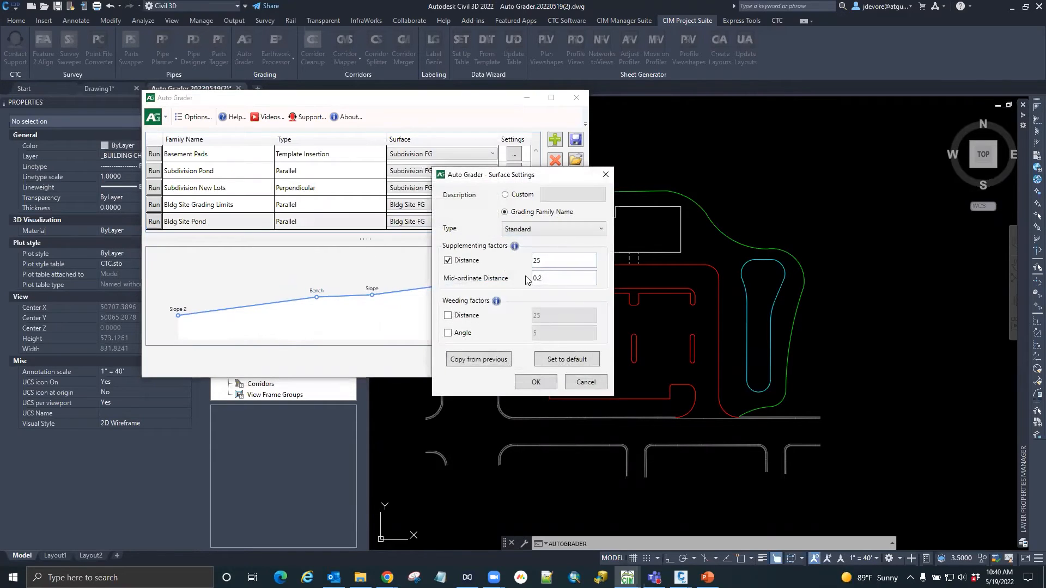
left_click(583, 383)
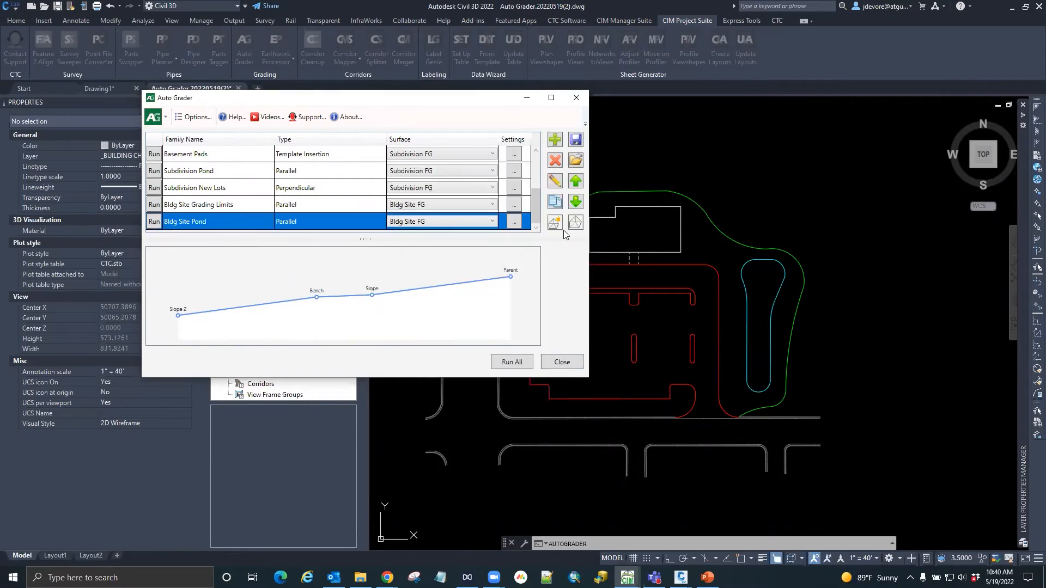
left_click(554, 180)
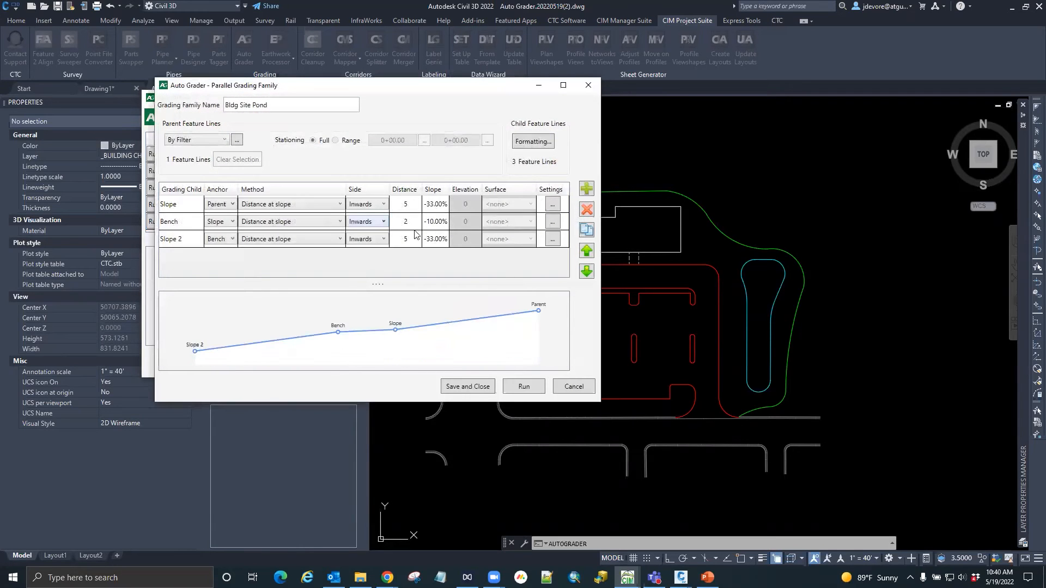
left_click(475, 386)
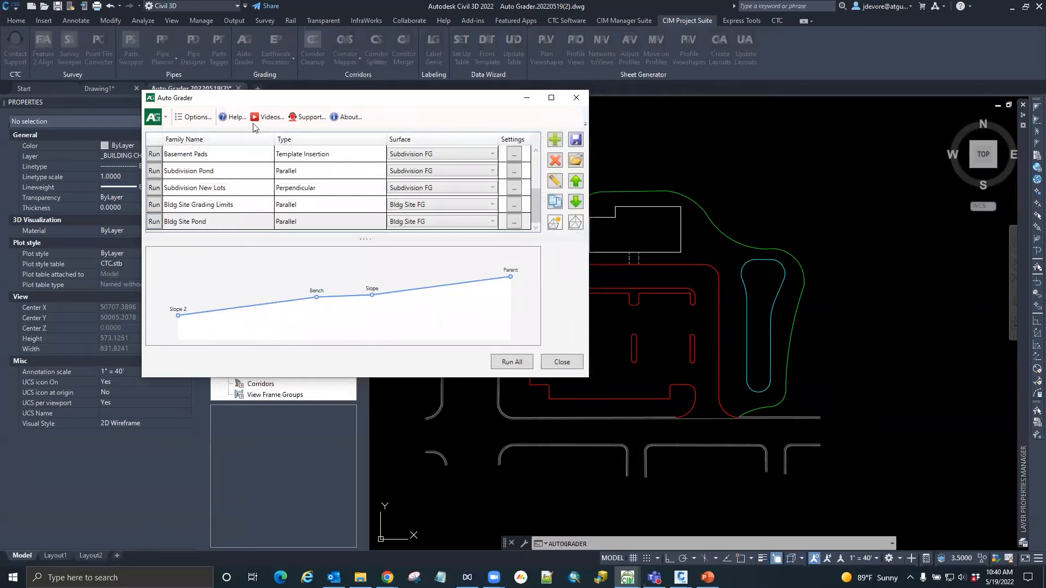
Step: Run the Bldg Site Pond grading family on the Bldg Site FG surface, and close Auto Grader
left_click(154, 222)
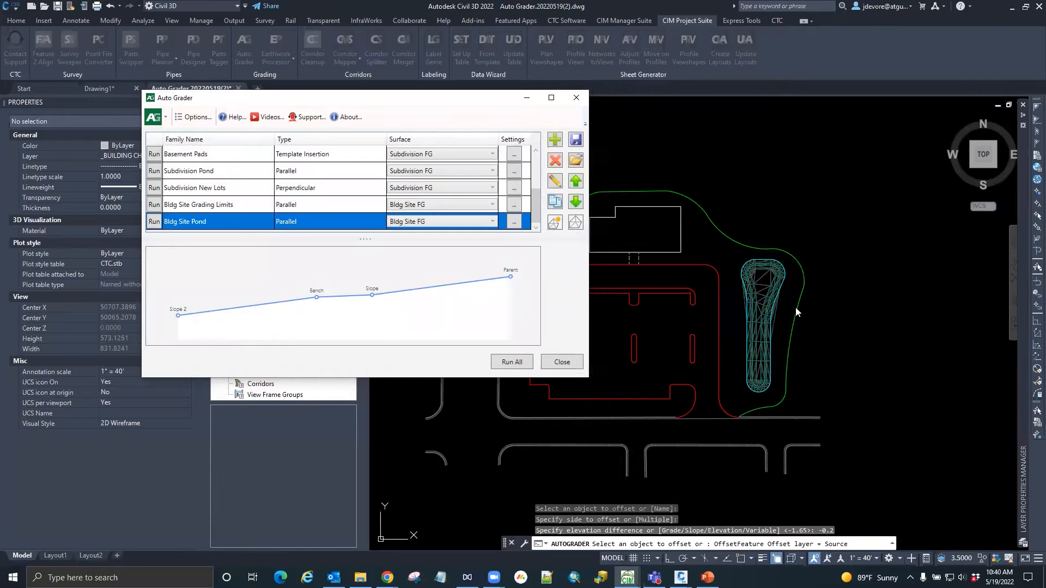
left_click(560, 362)
scroll(741, 305, "up", 6)
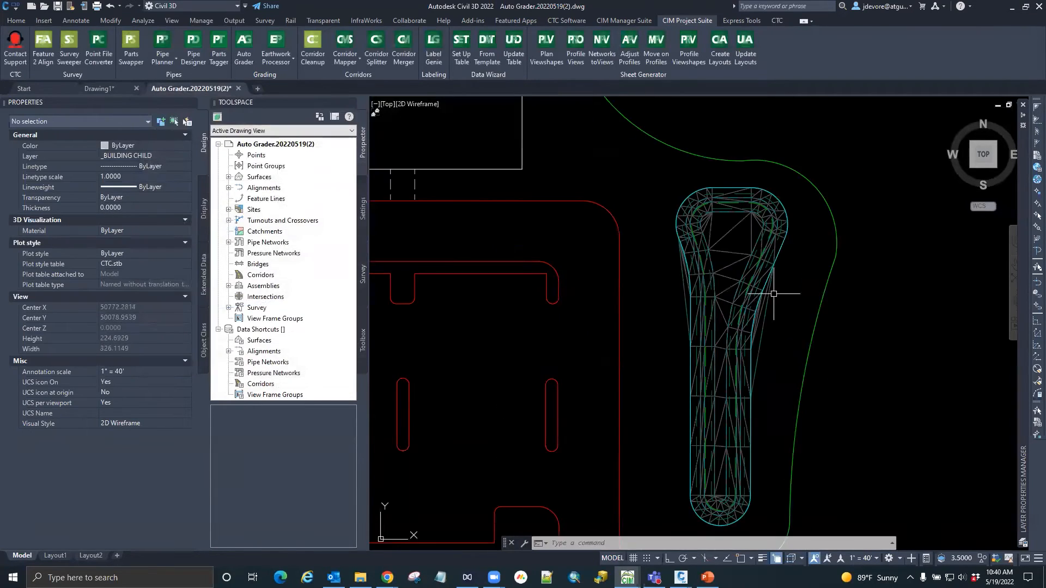
scroll(713, 297, "down", 4)
scroll(677, 299, "up", 2)
Step: Inspect the pond's TIN surface and the properties of its cyan parent feature line
left_click(671, 291)
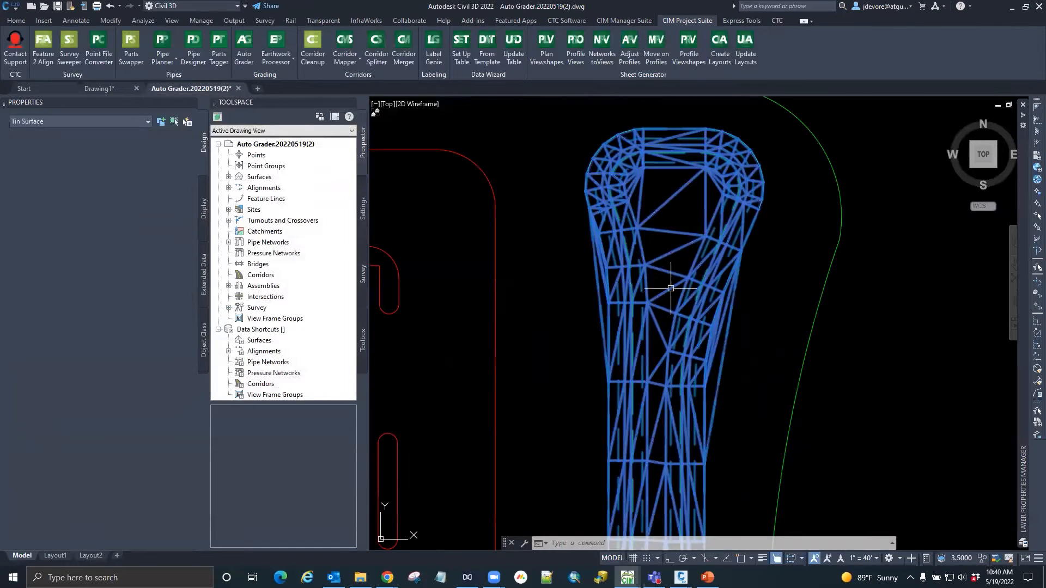
key("Escape")
scroll(702, 319, "up", 2)
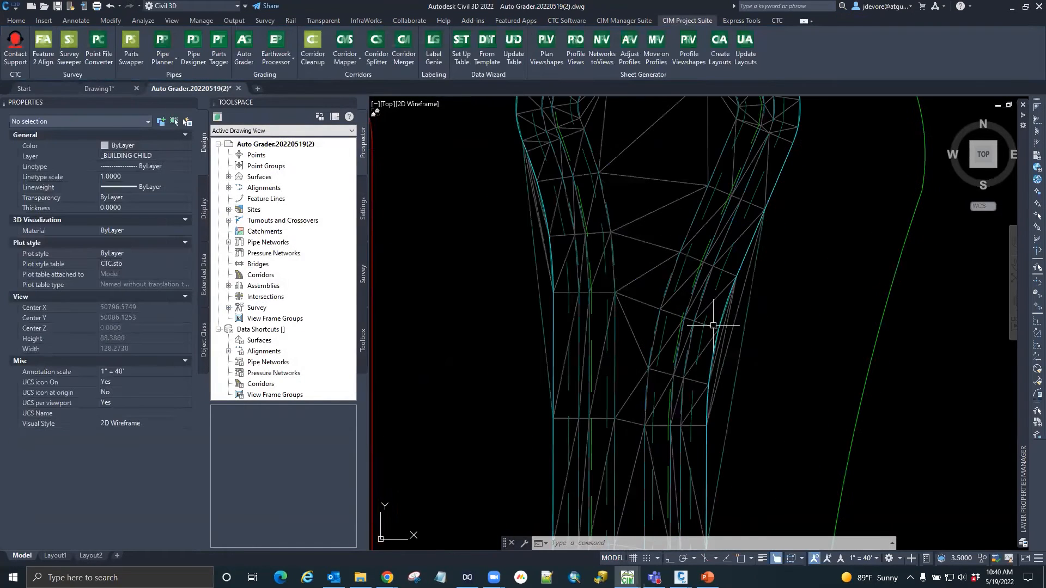
left_click(718, 351)
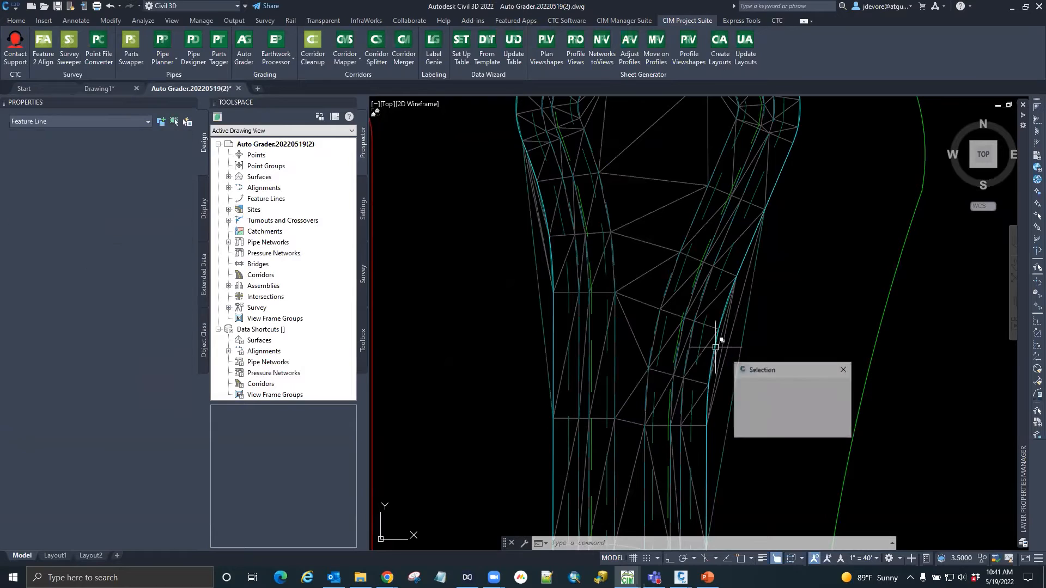
left_click(751, 383)
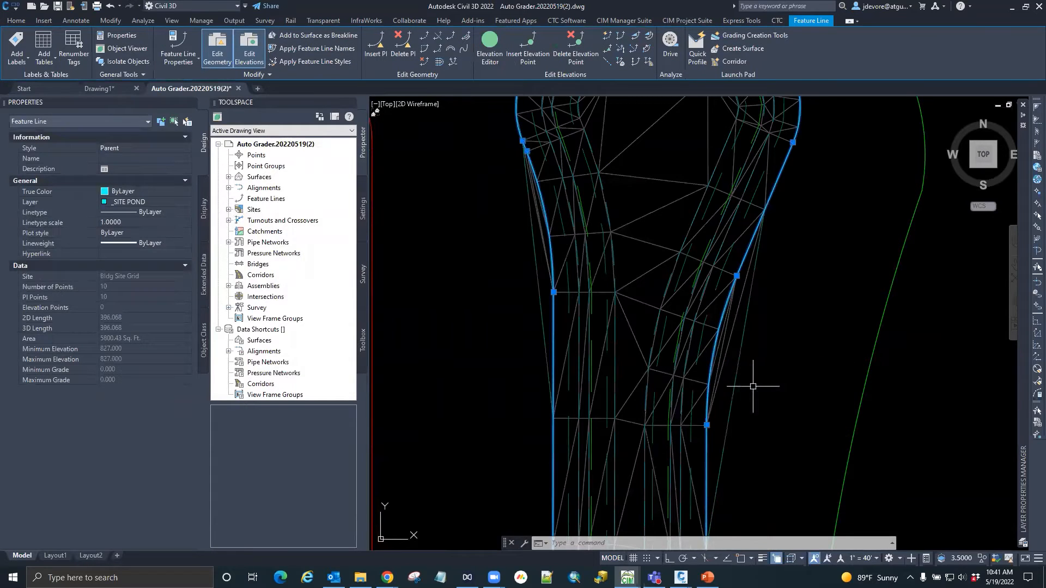
key("Escape")
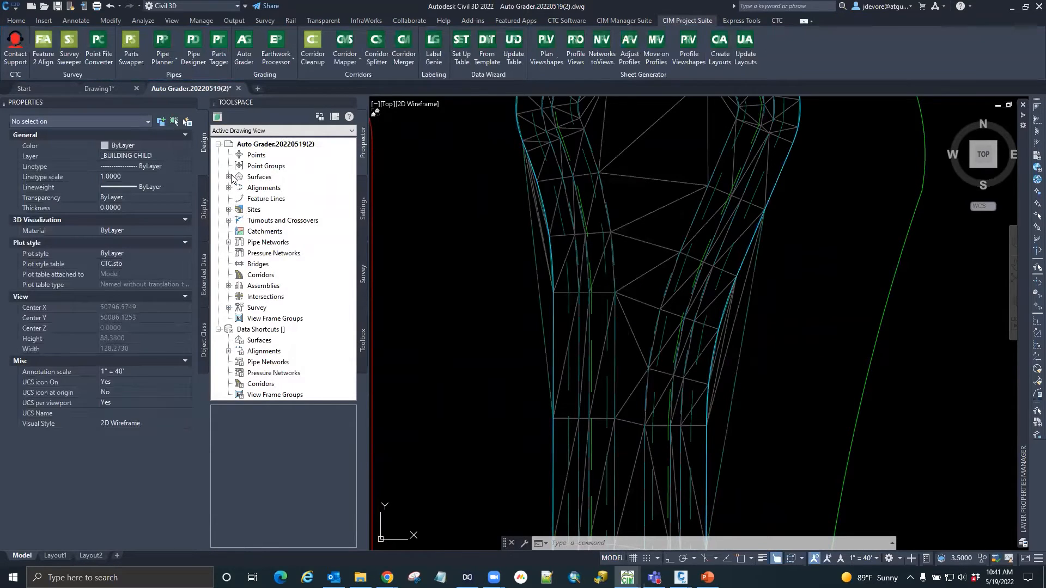
Step: Find the Bldg Site FG surface under the drawing's surfaces and set its style to _No Display
left_click(229, 177)
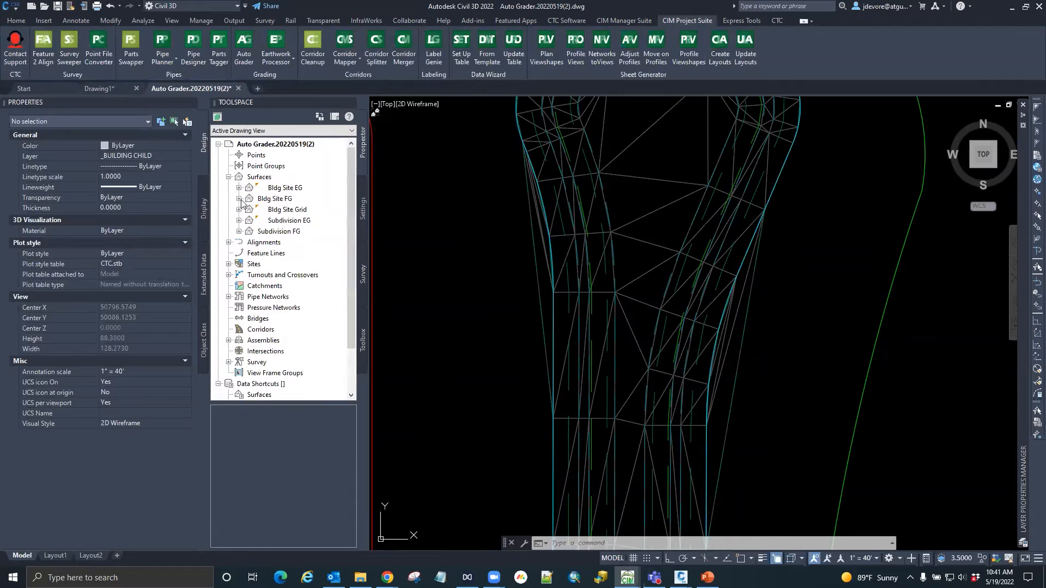
left_click(239, 199)
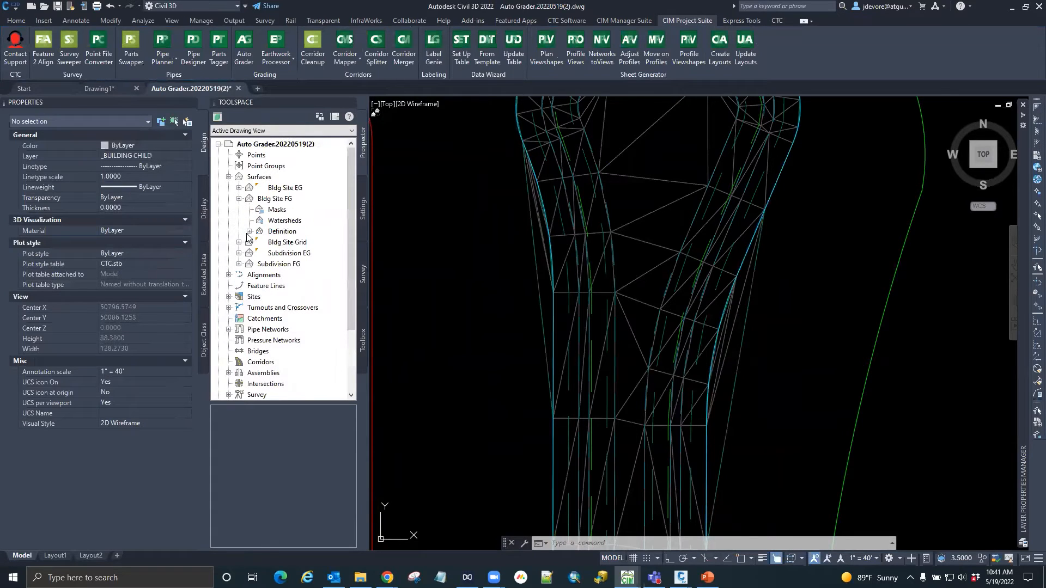
right_click(276, 199)
left_click(544, 247)
key("Escape")
key("Escape")
left_click(668, 293)
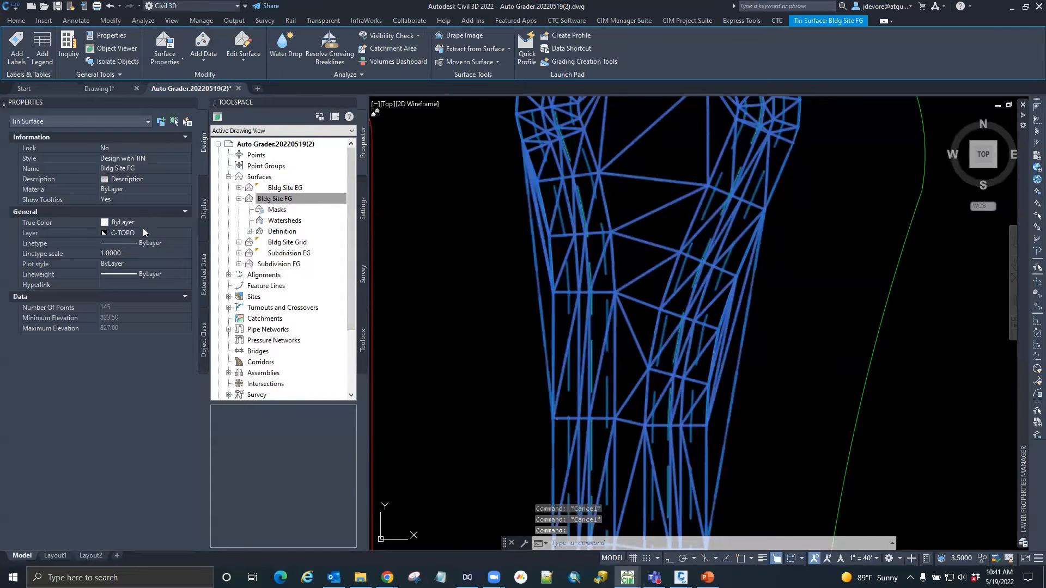
left_click(166, 157)
left_click(182, 158)
left_click(139, 169)
scroll(640, 319, "down", 3)
key("Escape")
key("Escape")
Step: Inspect the properties and elevations of the pond's innermost and outermost dashed child feature lines
left_click(639, 316)
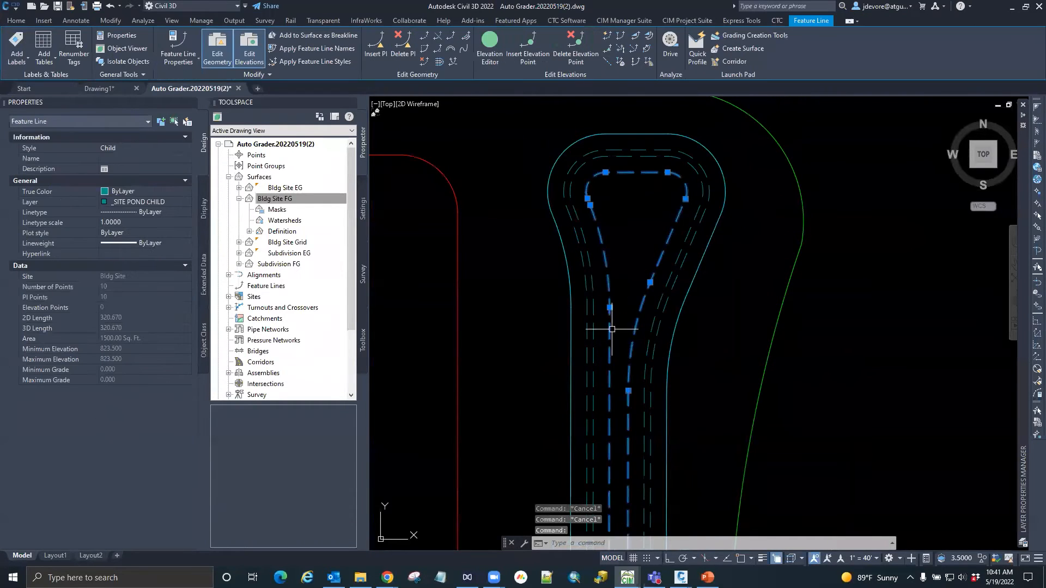
key("Escape")
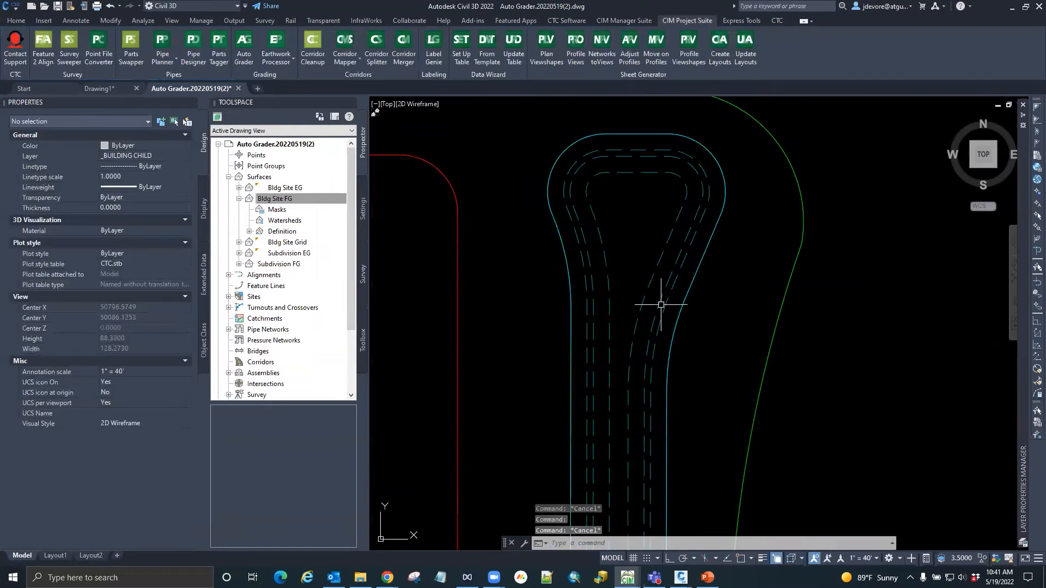
left_click(665, 301)
key("Escape")
left_click(666, 308)
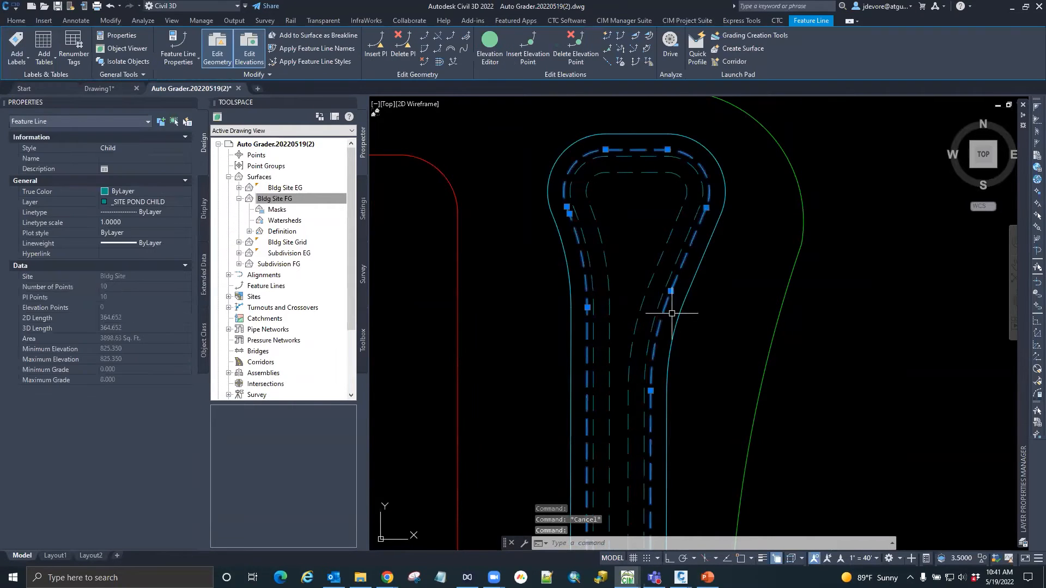
scroll(574, 269, "down", 4)
key("Escape")
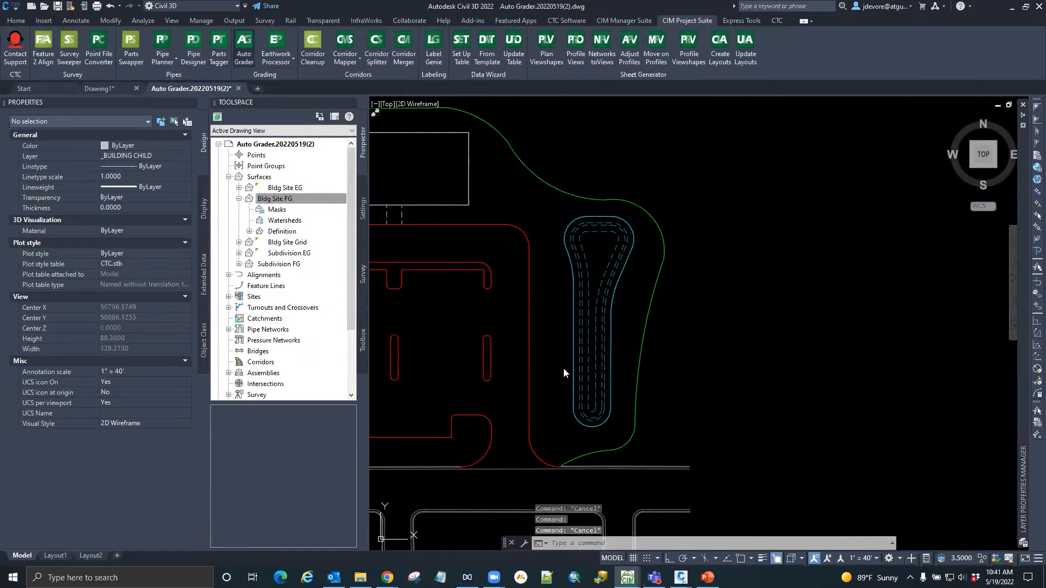
Step: In the Bldg Site Pond grading family, set the Slope 2 child's slope to -50%, and save and close the family
left_click(244, 46)
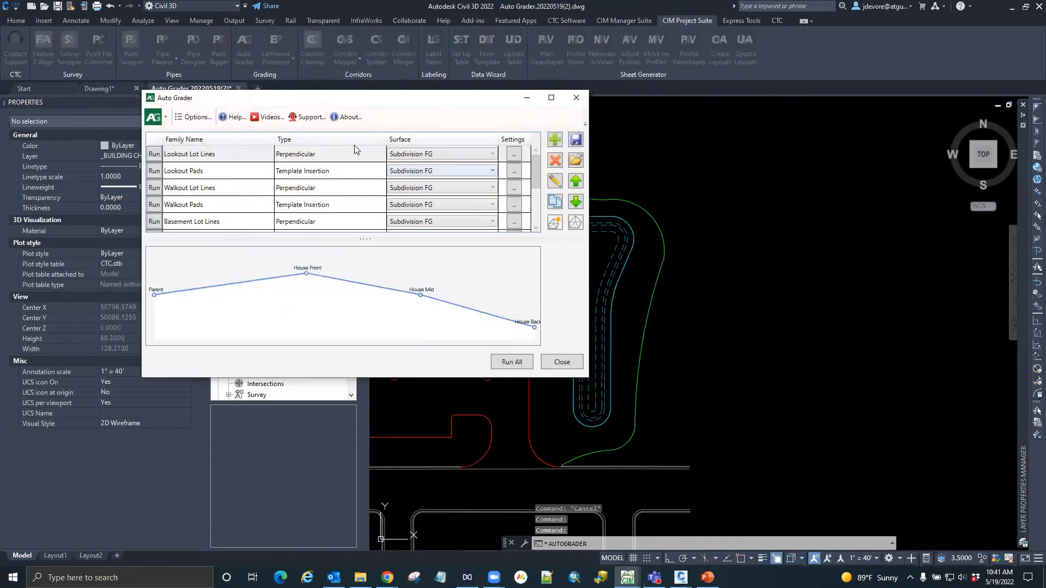
scroll(203, 223, "down", 2)
left_click(223, 224)
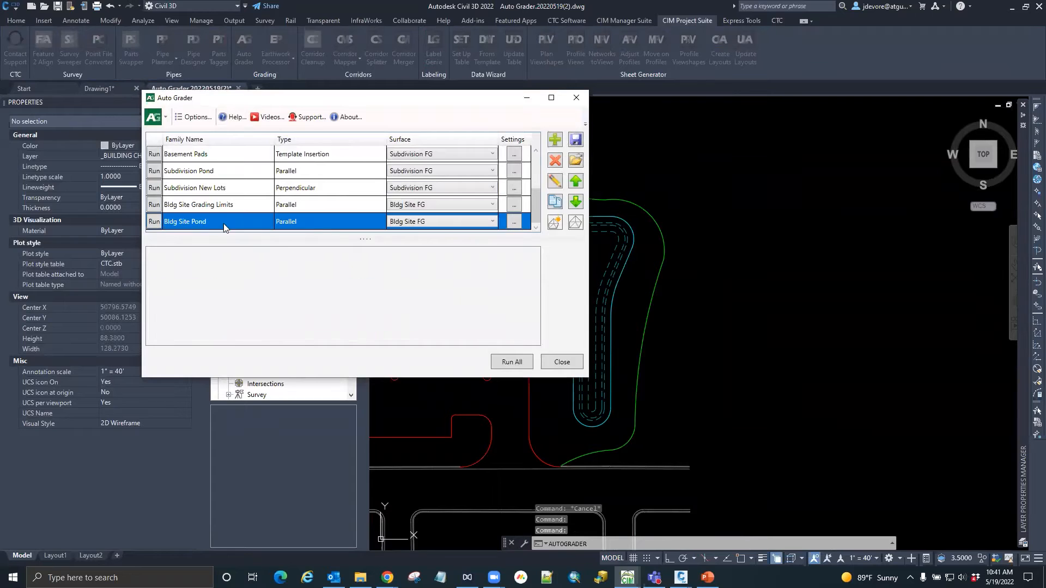
left_click(554, 182)
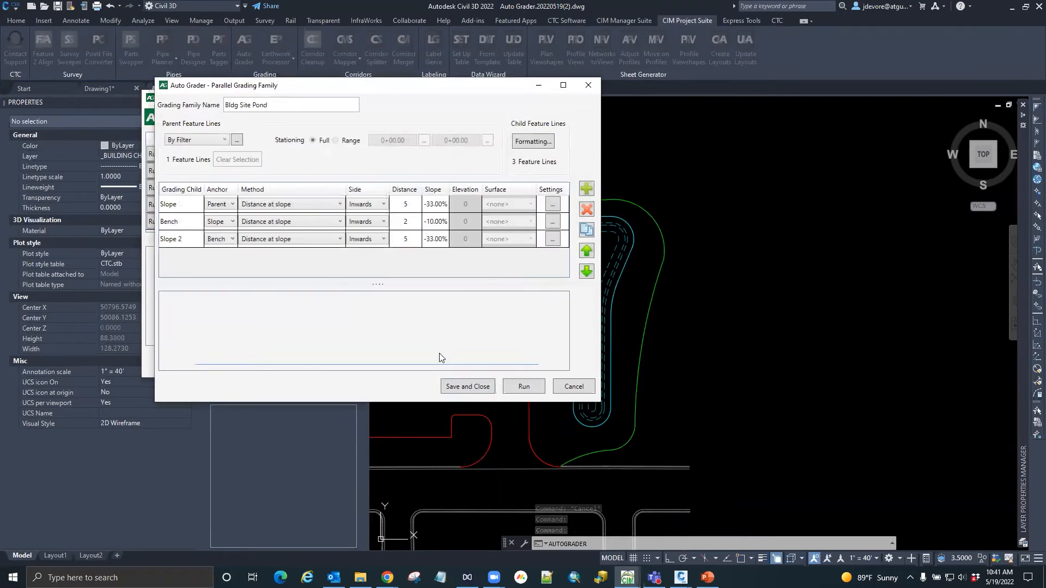
left_click(424, 243)
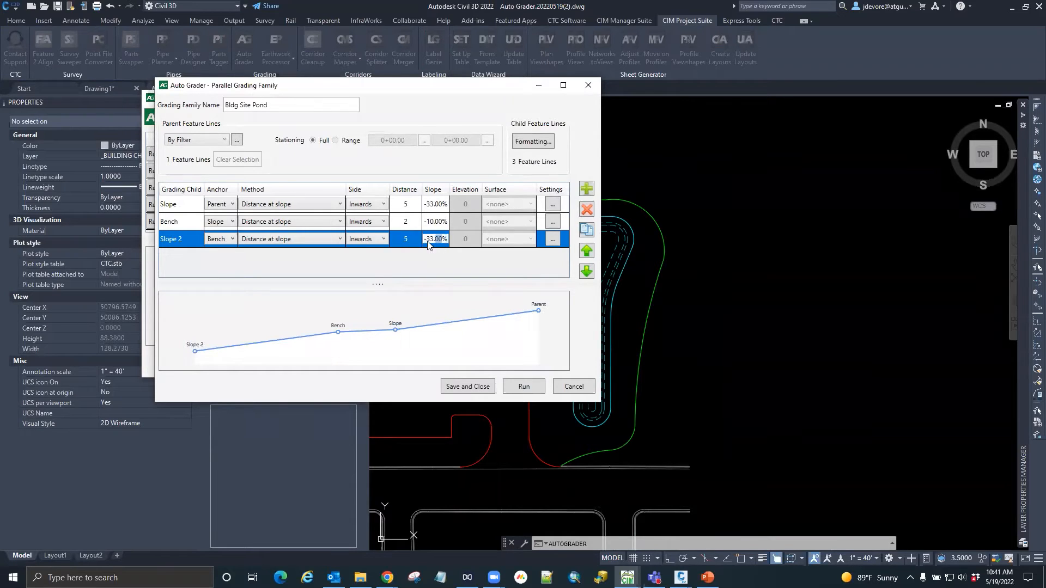
left_click(432, 239)
type("50")
left_click(427, 282)
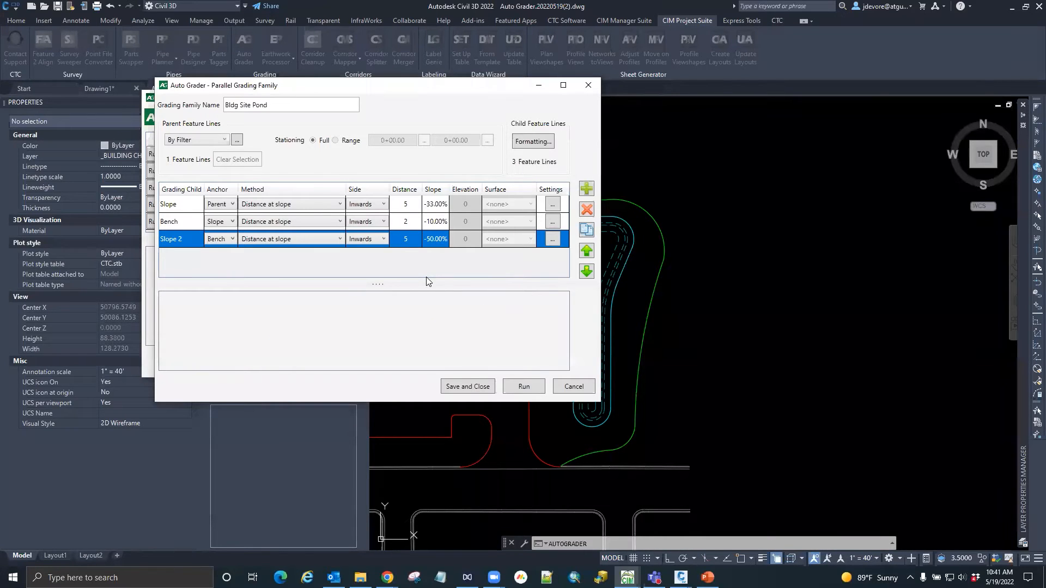
left_click(465, 383)
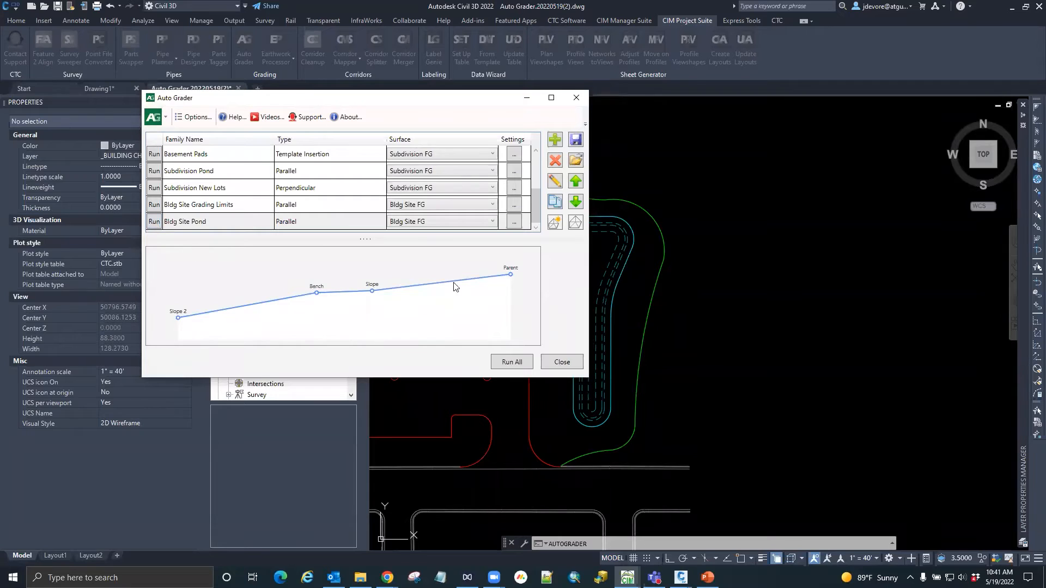
Step: Run the Bldg Site Pond grading family again, and close Auto Grader
left_click(156, 223)
left_click(372, 291)
left_click(155, 222)
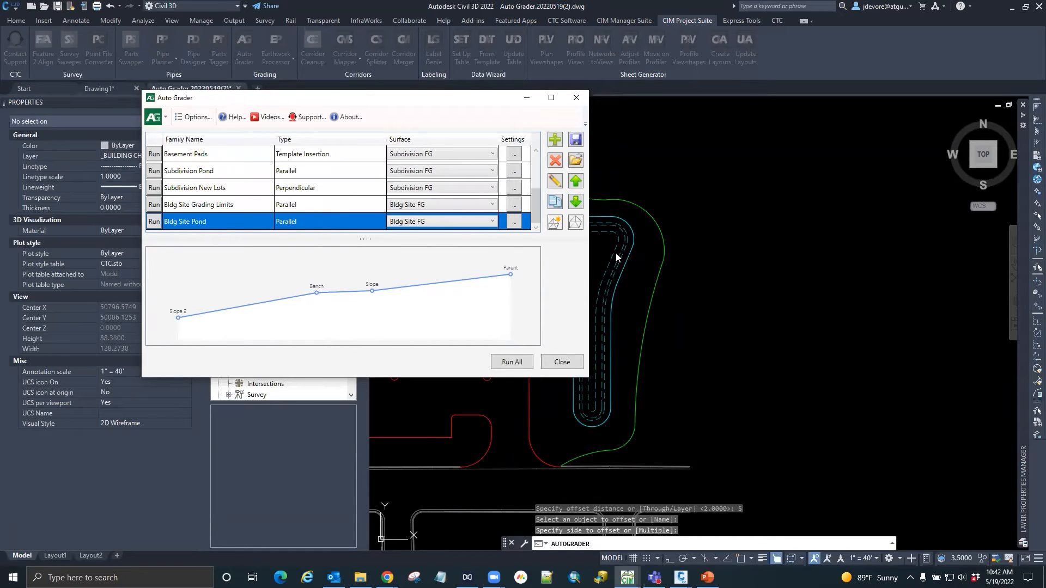
left_click(554, 361)
scroll(611, 271, "down", 2)
scroll(594, 291, "up", 2)
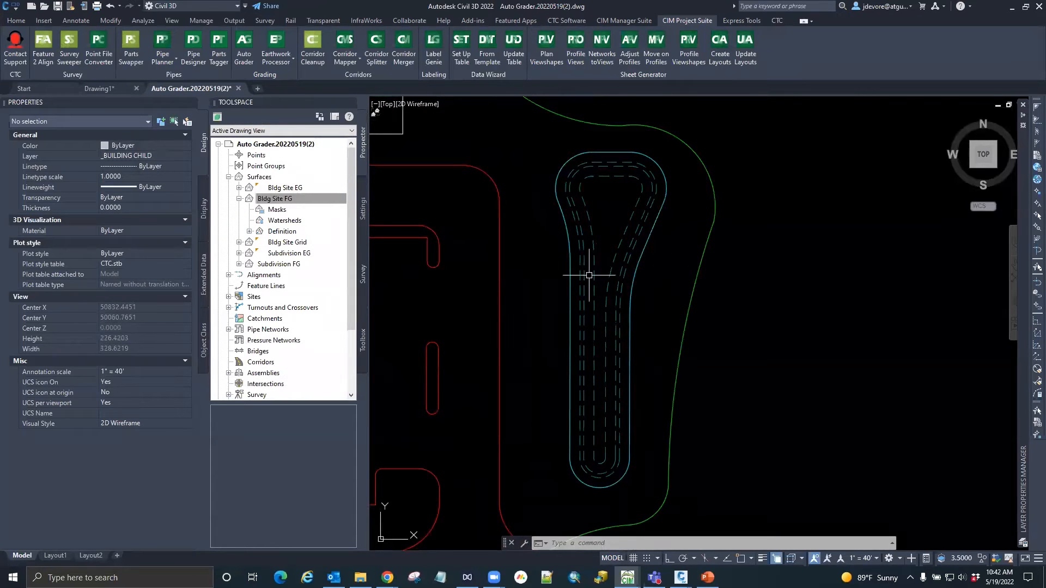
Step: Set the Bldg Site FG surface style to Contours and Triangles in its surface properties
left_click(270, 198)
right_click(273, 200)
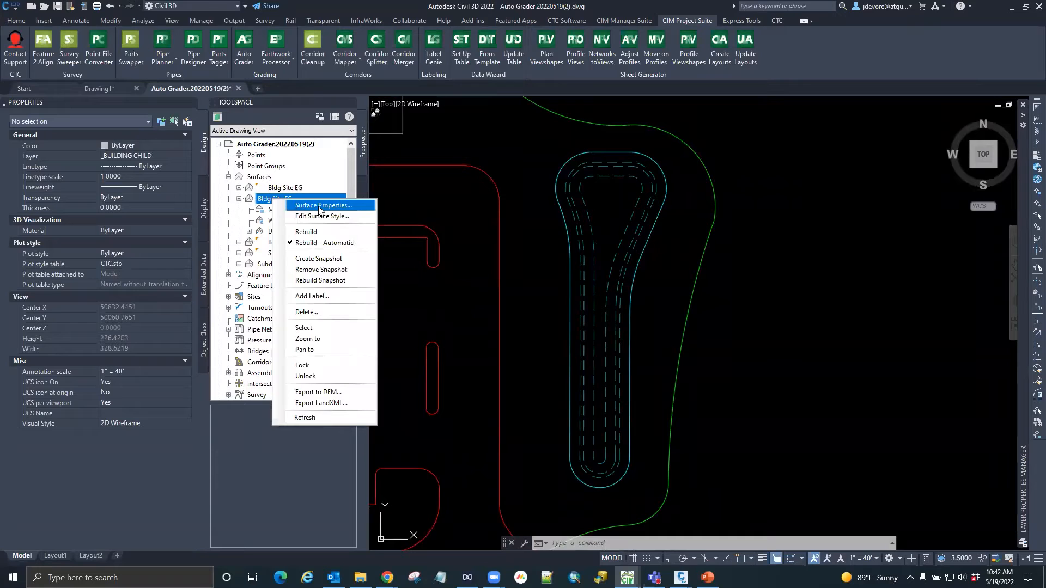
left_click(312, 207)
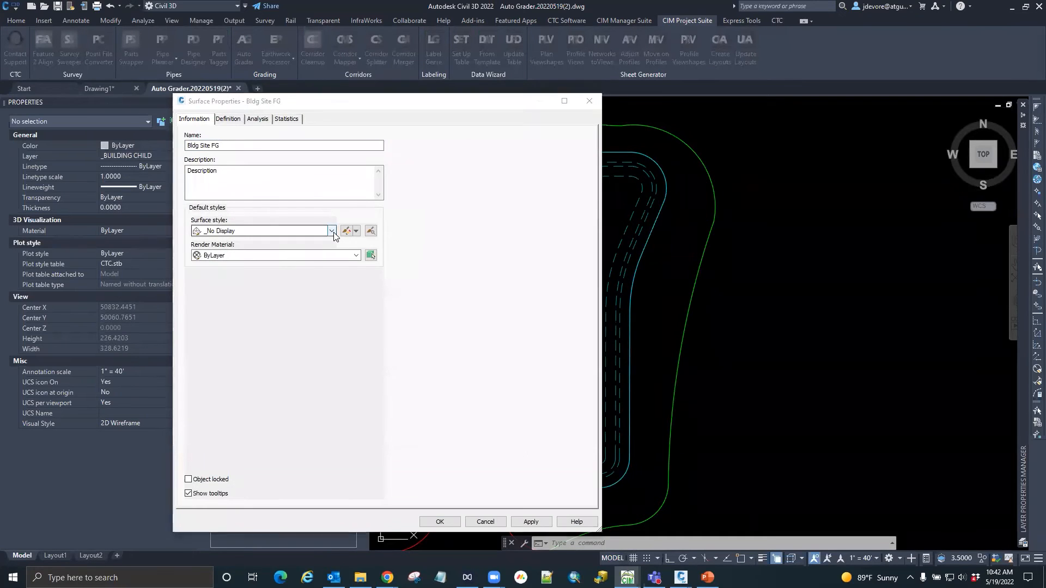
left_click(332, 232)
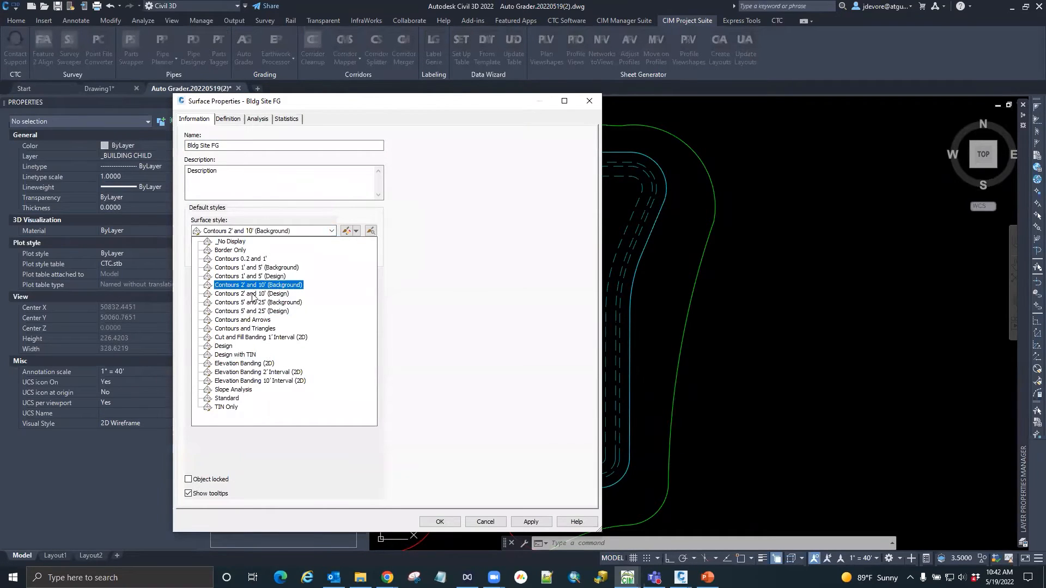
left_click(245, 328)
left_click(438, 522)
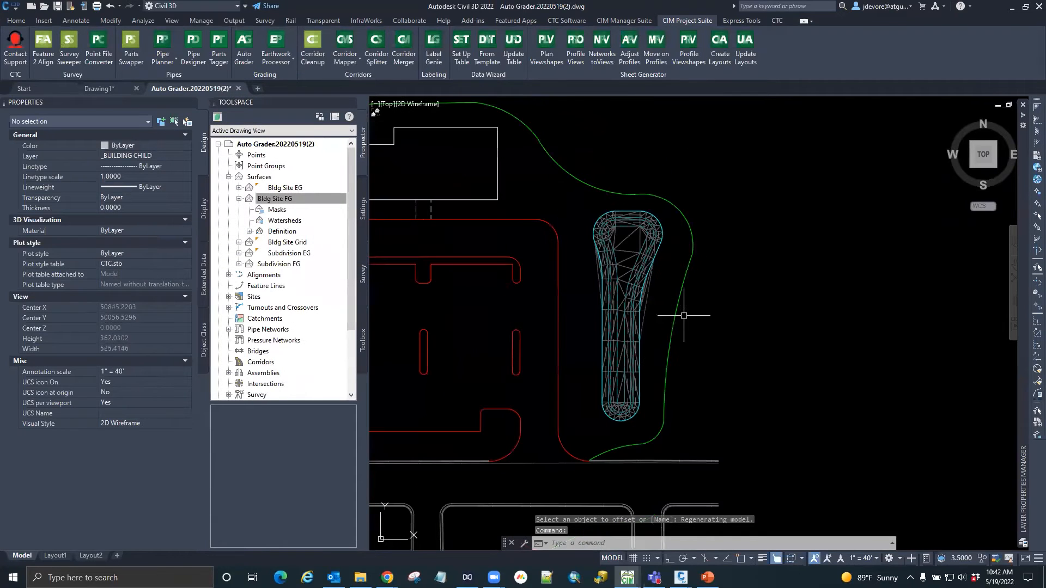
key("Escape")
key("Escape")
key("Escape")
scroll(678, 315, "down", 3)
scroll(561, 245, "up", 3)
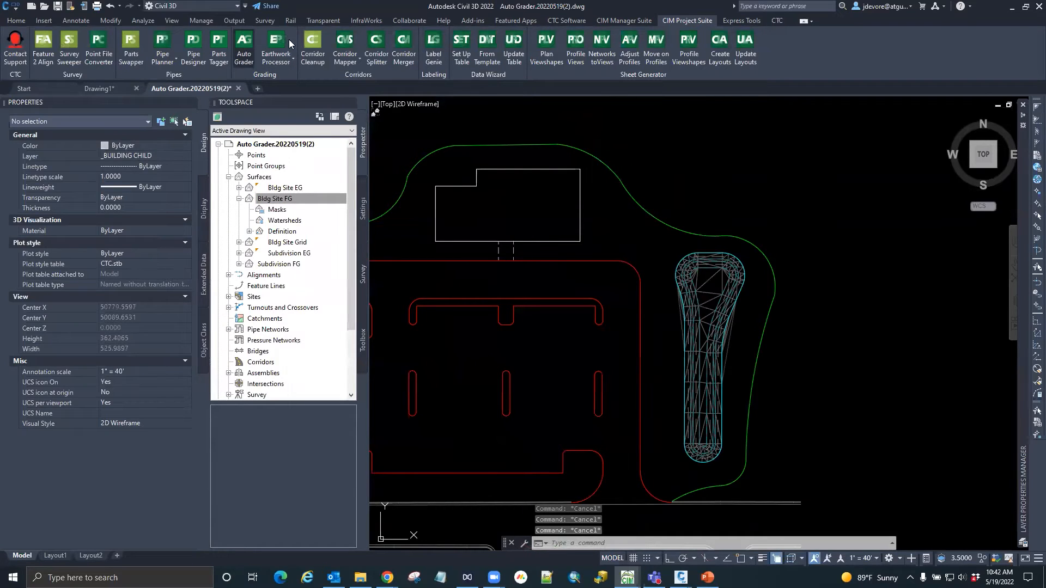
Step: Start a new Auto Grader grading family and compare the Parallel, Perpendicular and Template Insertion types
scroll(252, 203, "down", 2)
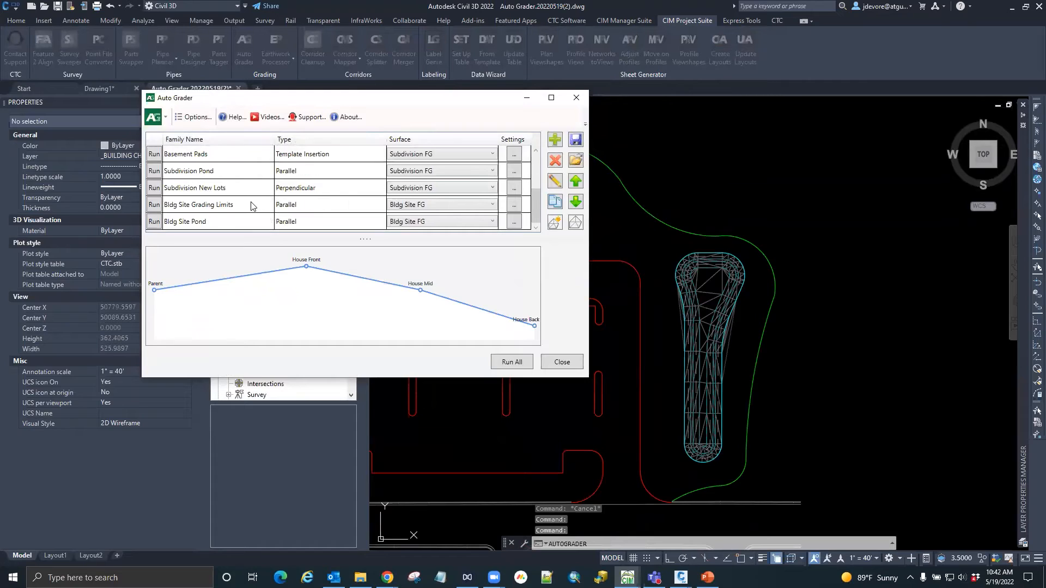
left_click(561, 141)
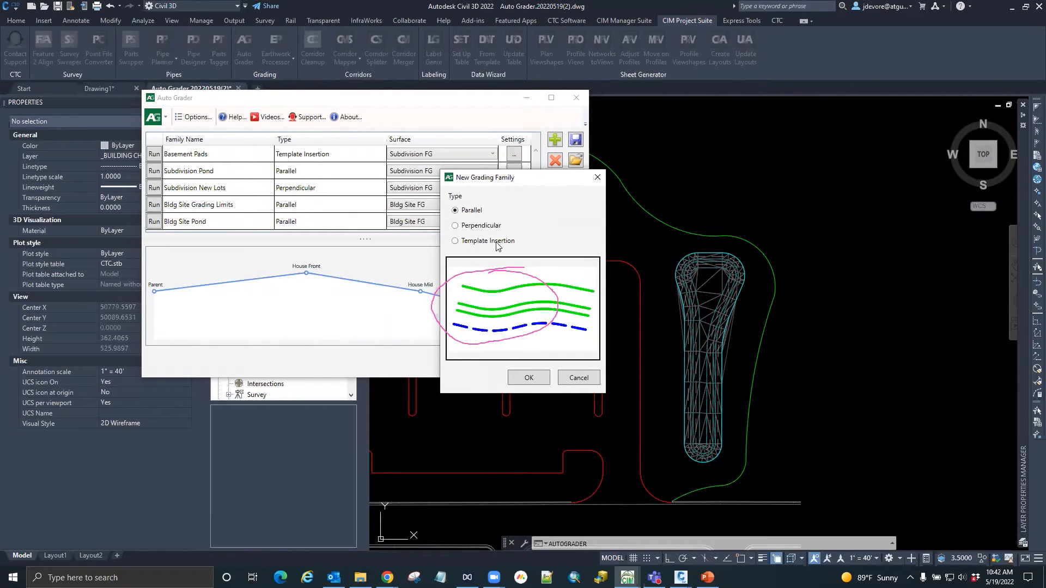
left_click(455, 226)
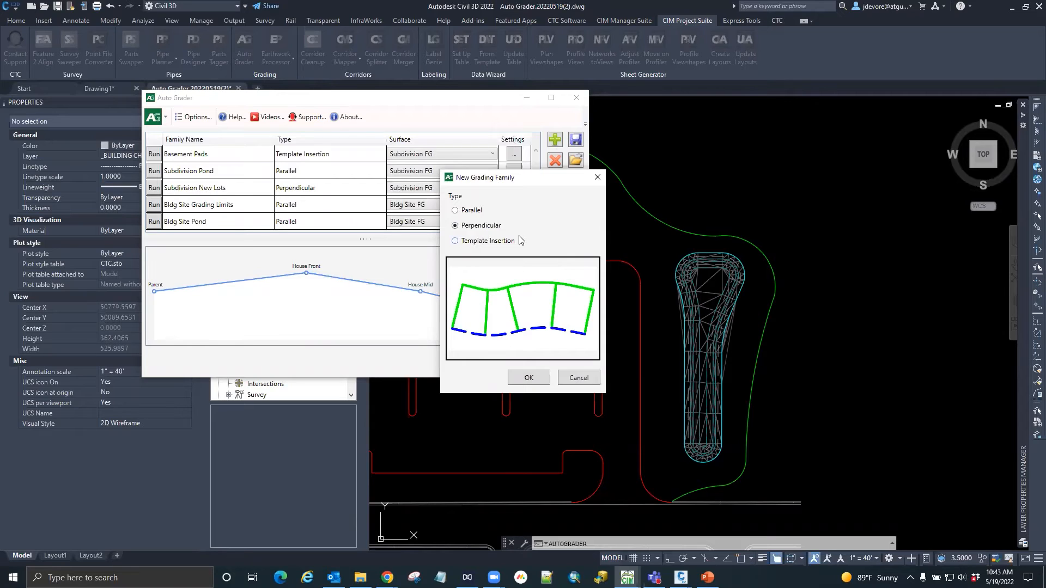
left_click(455, 241)
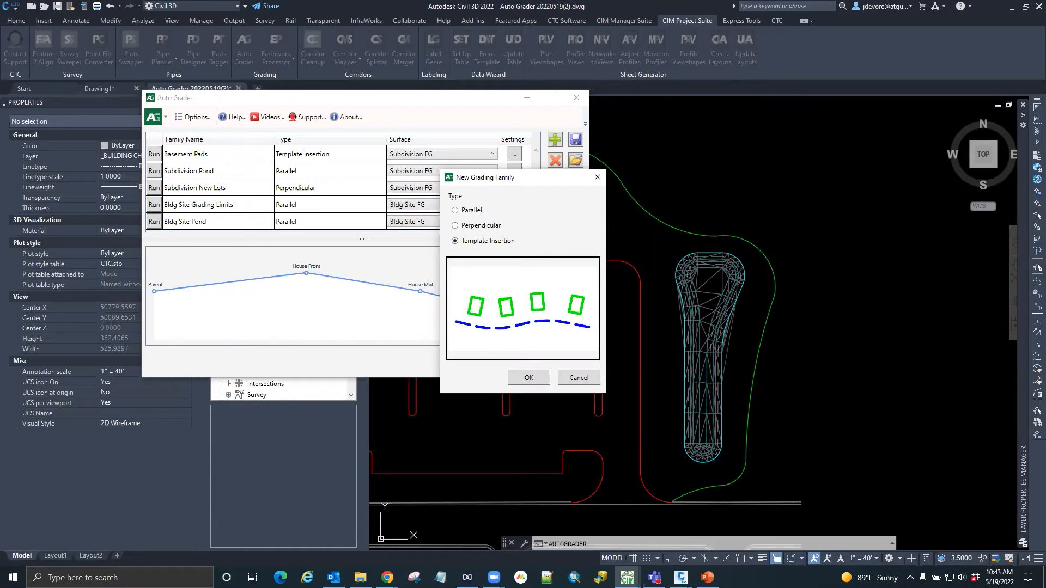
Step: Create the new grading family with the Parallel type and name it Curb
left_click(472, 211)
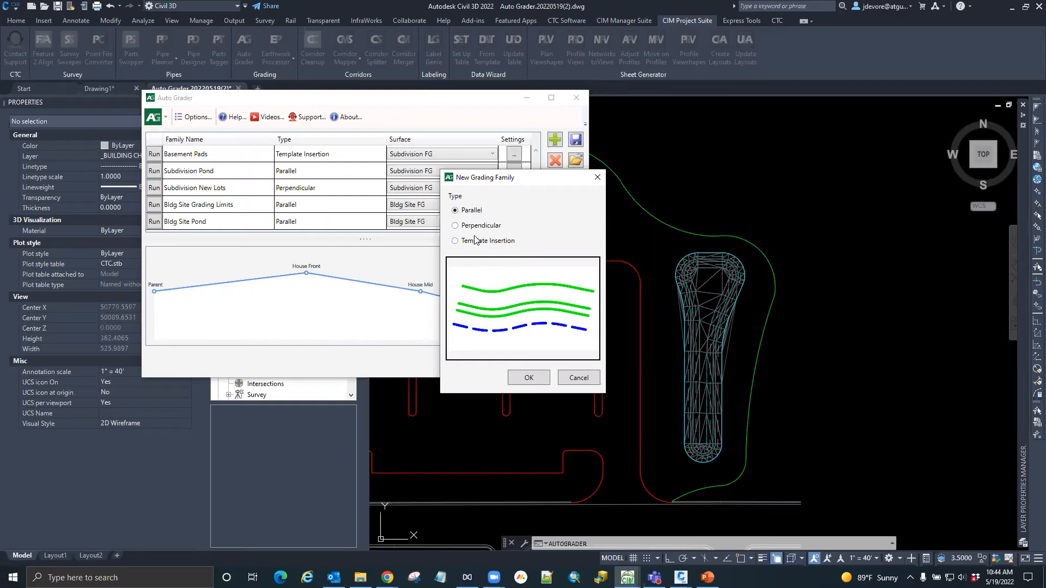
left_click(468, 213)
left_click(528, 379)
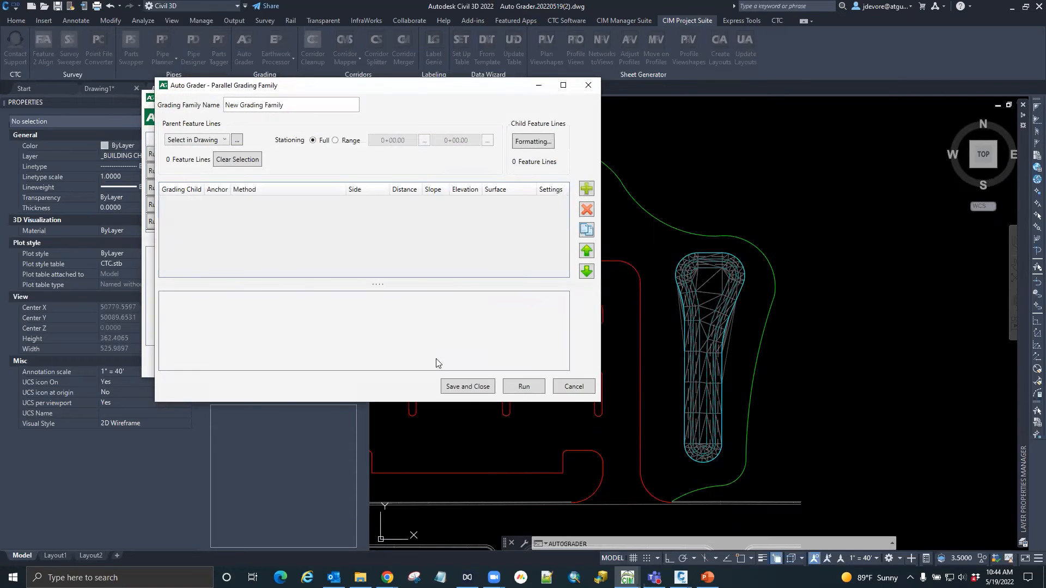
left_click_drag(290, 104, 211, 114)
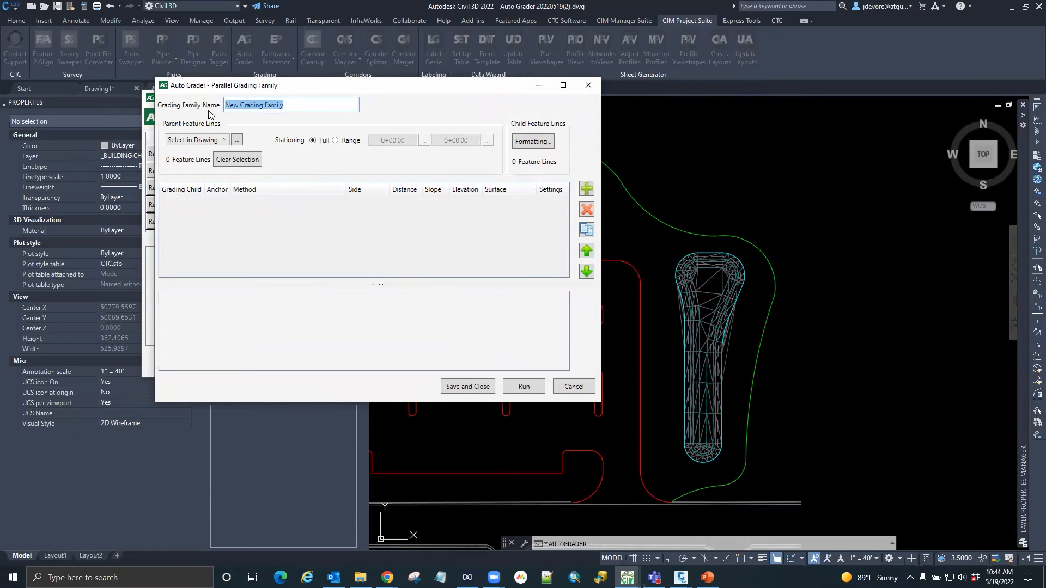
type("Curb")
Step: Choose the Curb family's parent with Select in Drawing, picking the outer red feature line around the parking lot
left_click(224, 140)
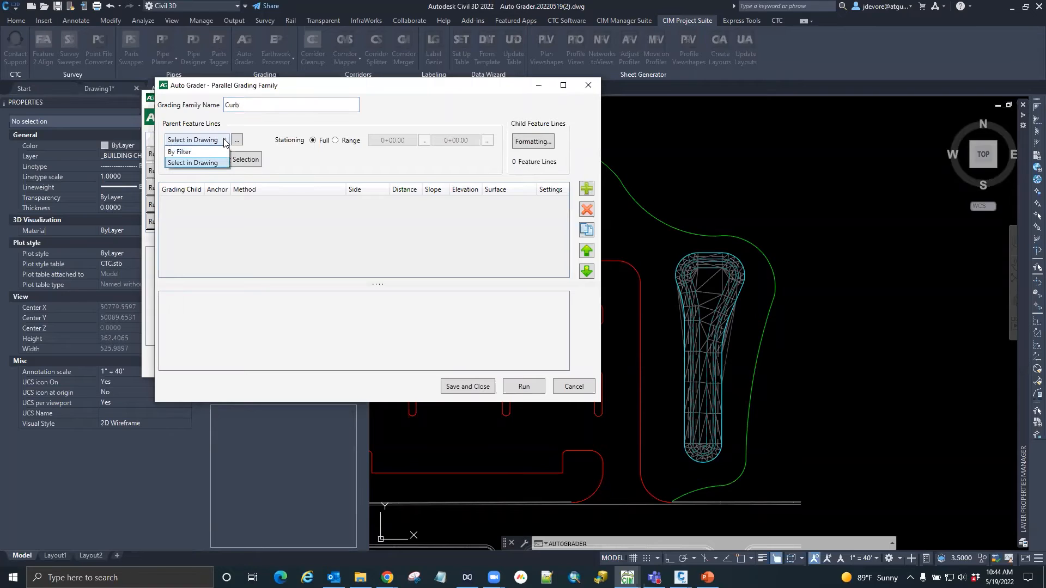
left_click(223, 141)
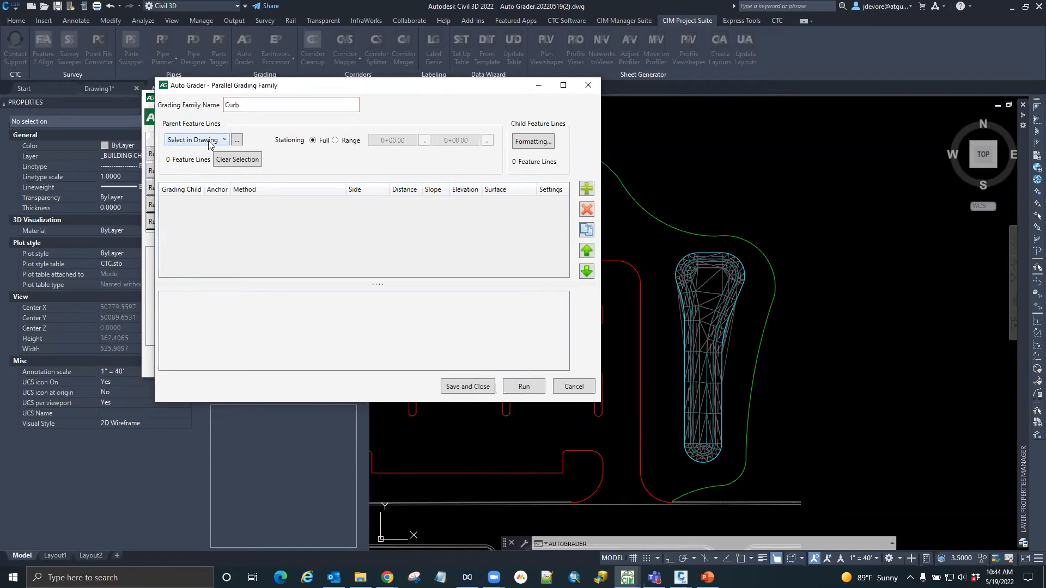
left_click(237, 141)
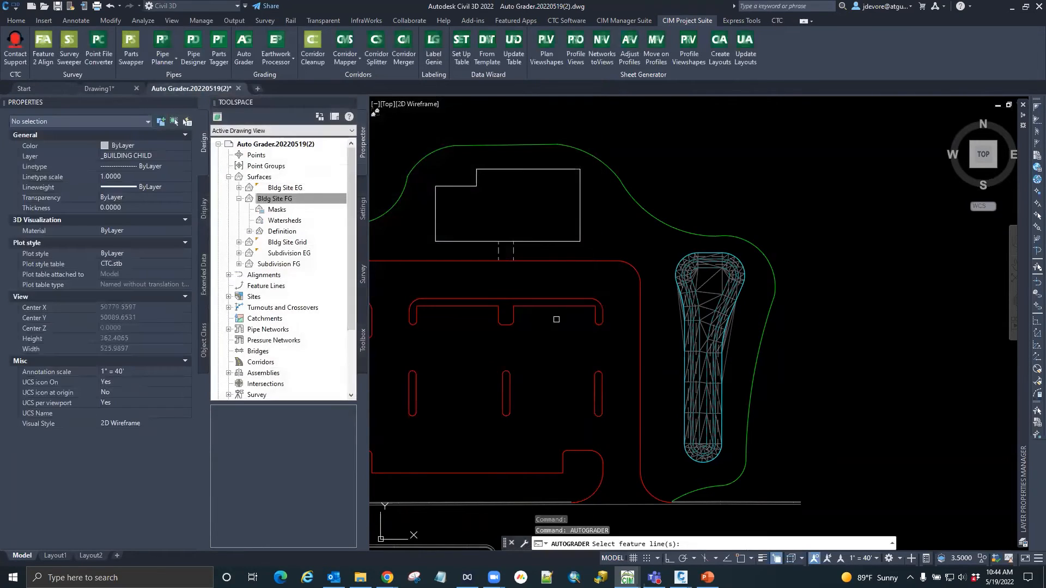
left_click(614, 262)
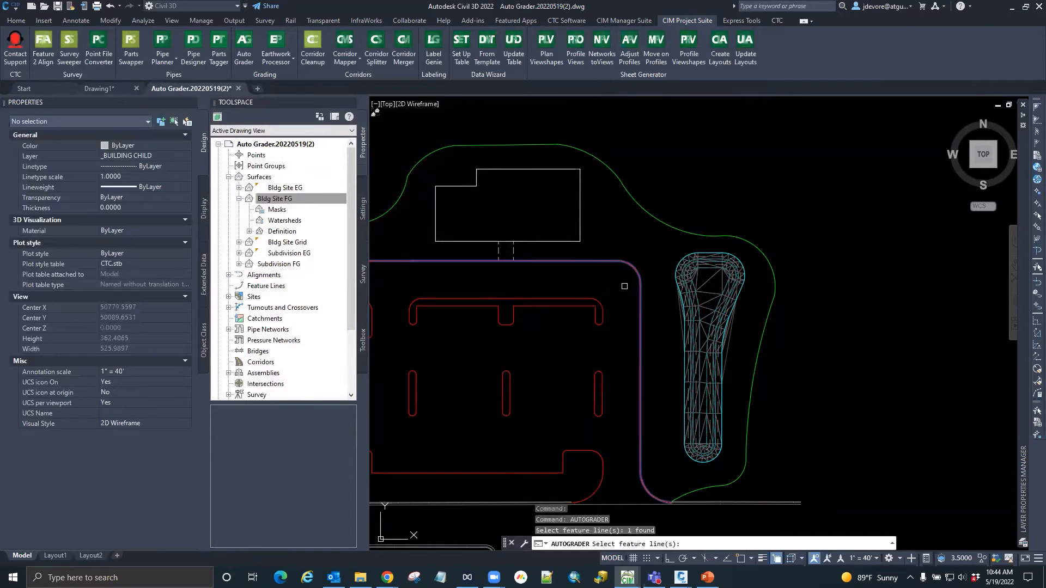
key("Return")
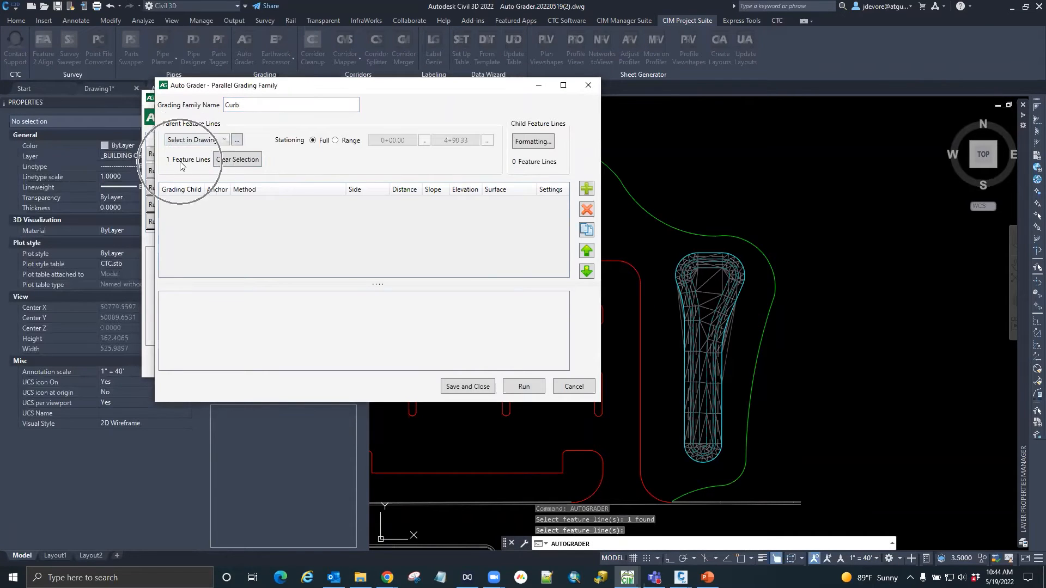
Step: Switch the Curb family's parent feature lines to By Filter, including the _CURB GUTTER layer taken from the red parking lot feature line
left_click(225, 141)
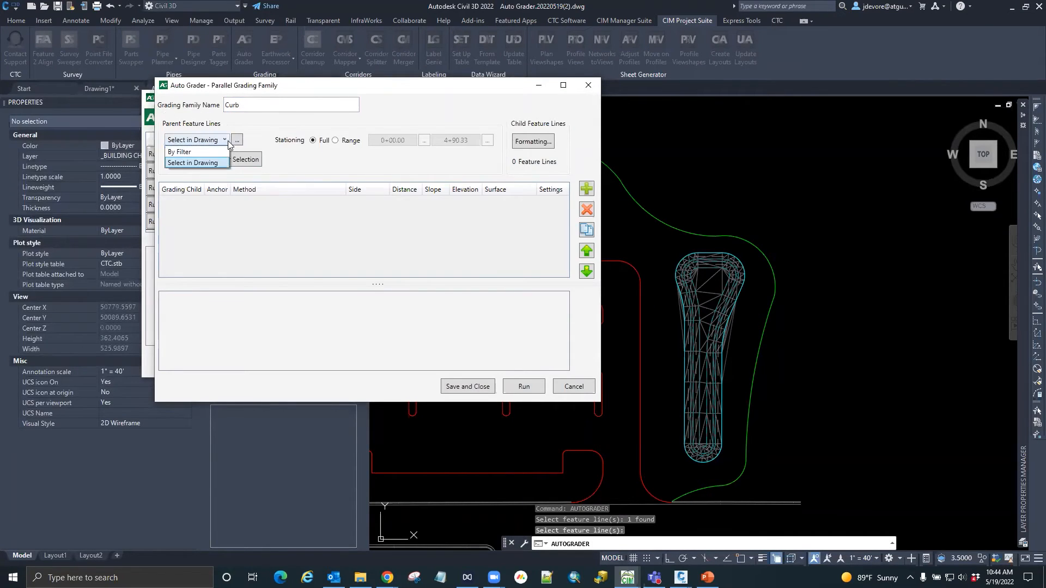
left_click(185, 153)
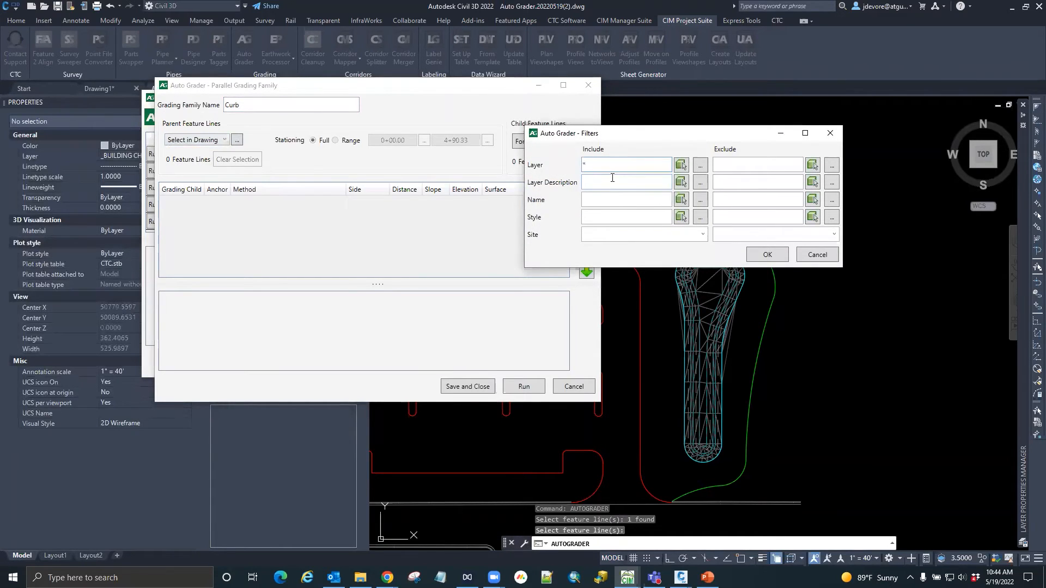
left_click(680, 164)
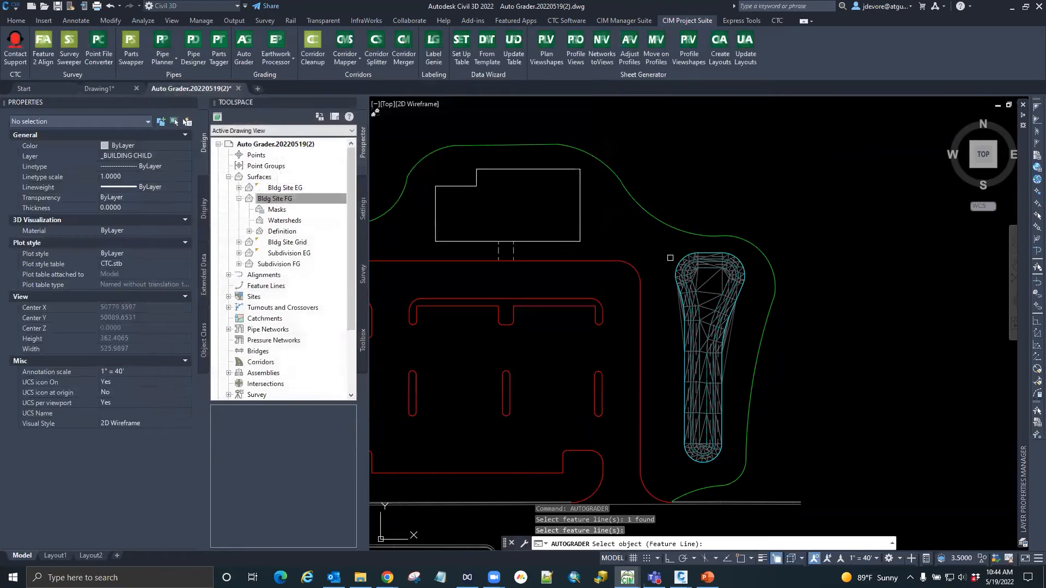
left_click(642, 291)
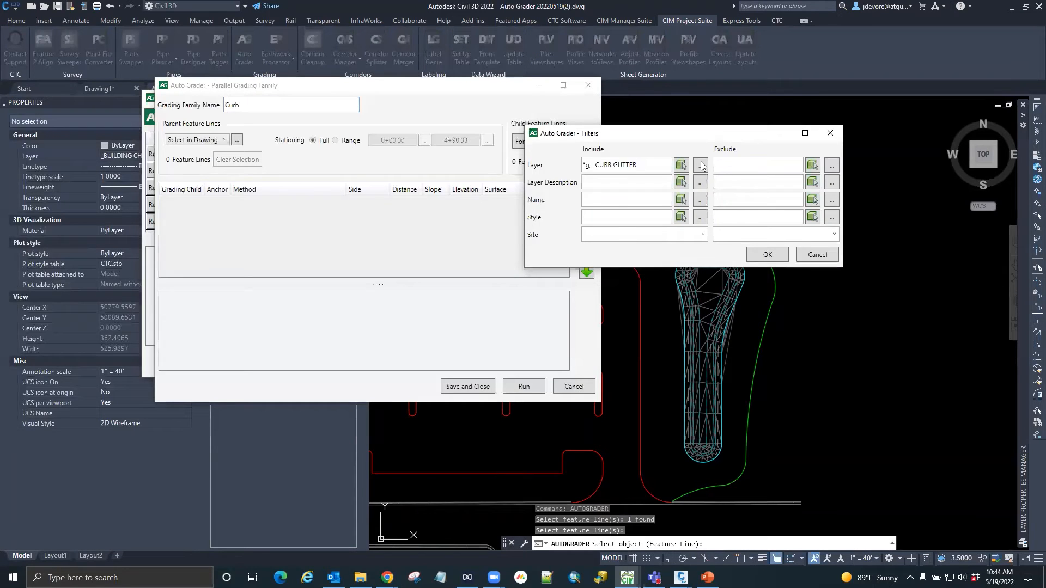
key("ctrl+a")
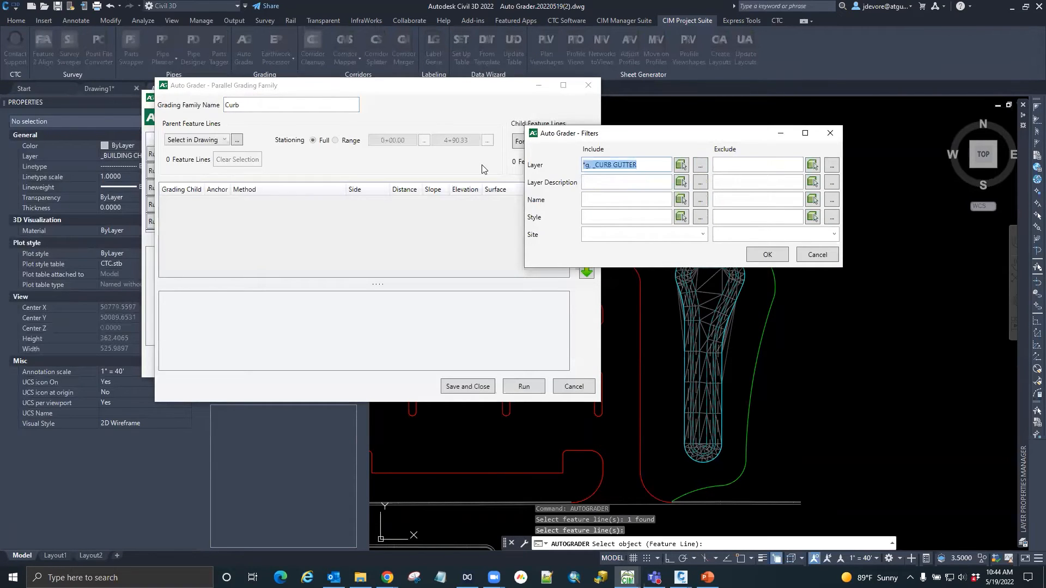
key("Delete")
left_click(681, 165)
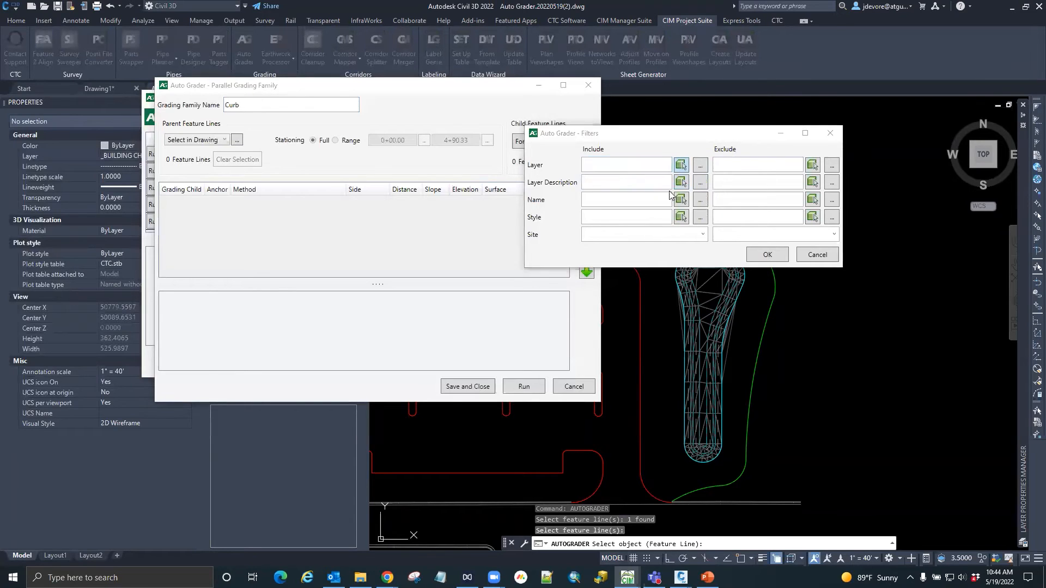
left_click(631, 204)
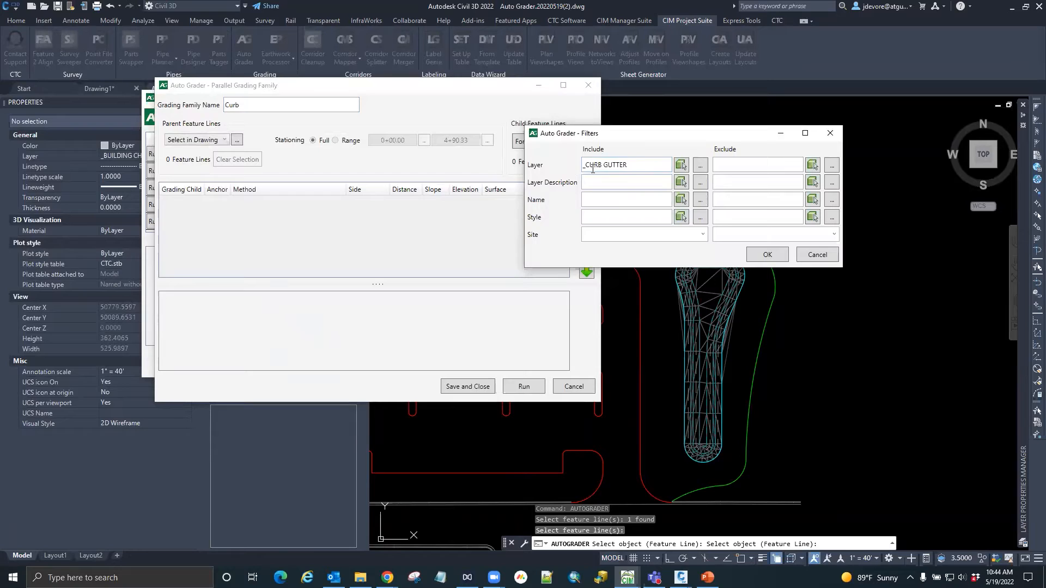
left_click(760, 257)
key("ctrl")
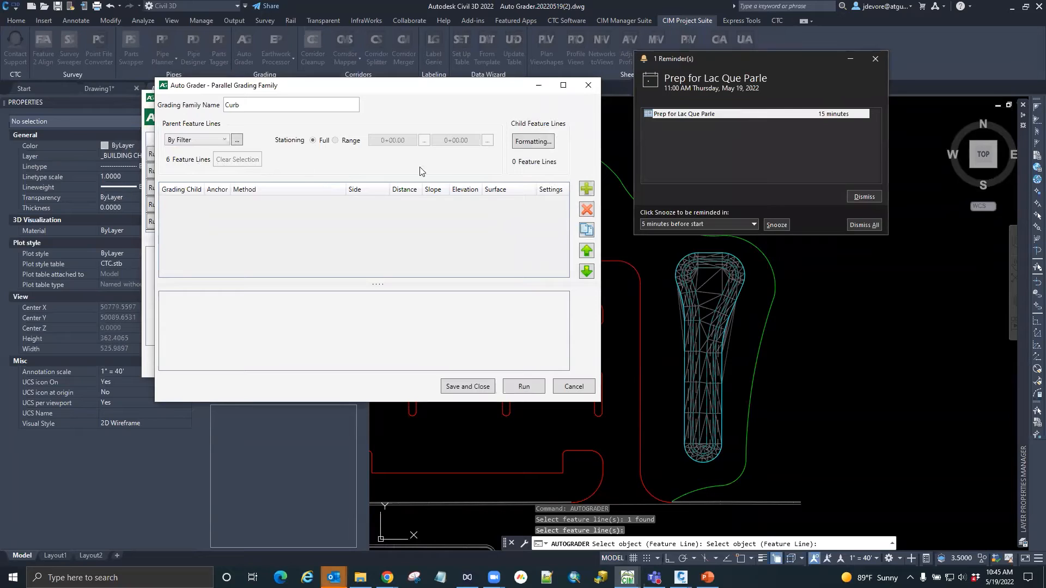
left_click(864, 197)
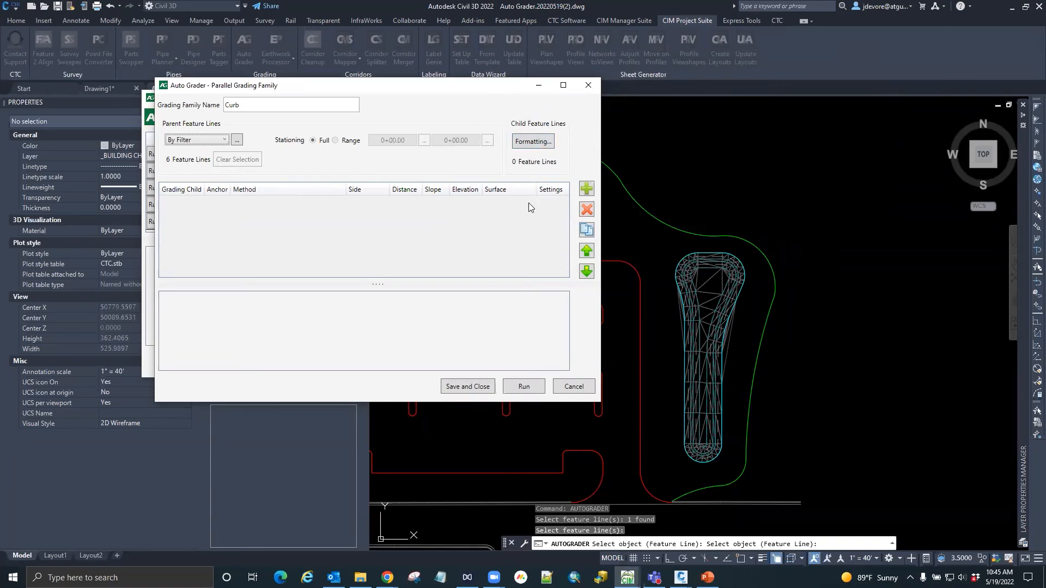
Step: Examine the style, layer and site options in the Curb family's child feature line formatting, leaving them as they are
left_click(535, 144)
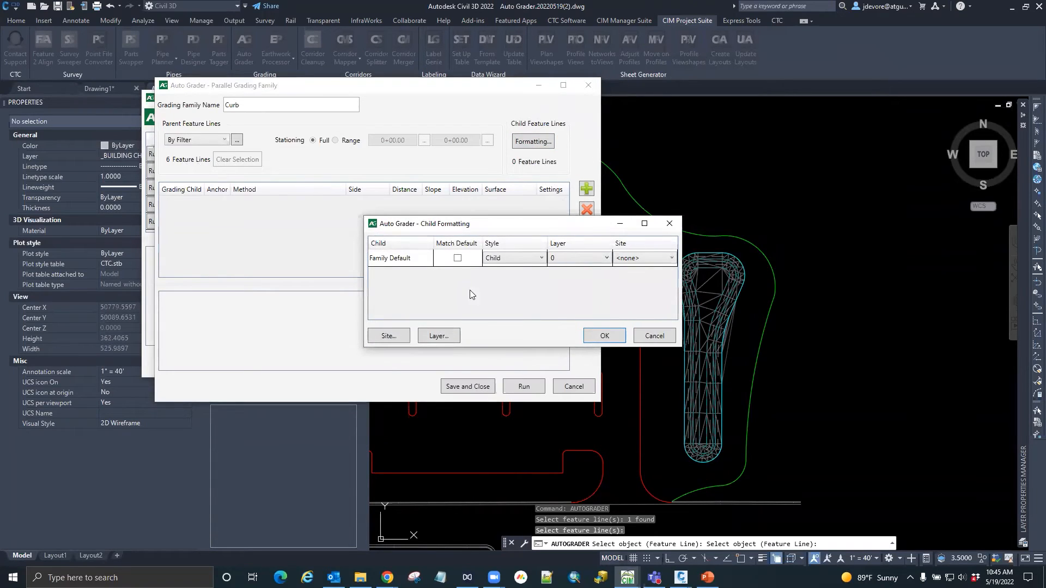
left_click(541, 258)
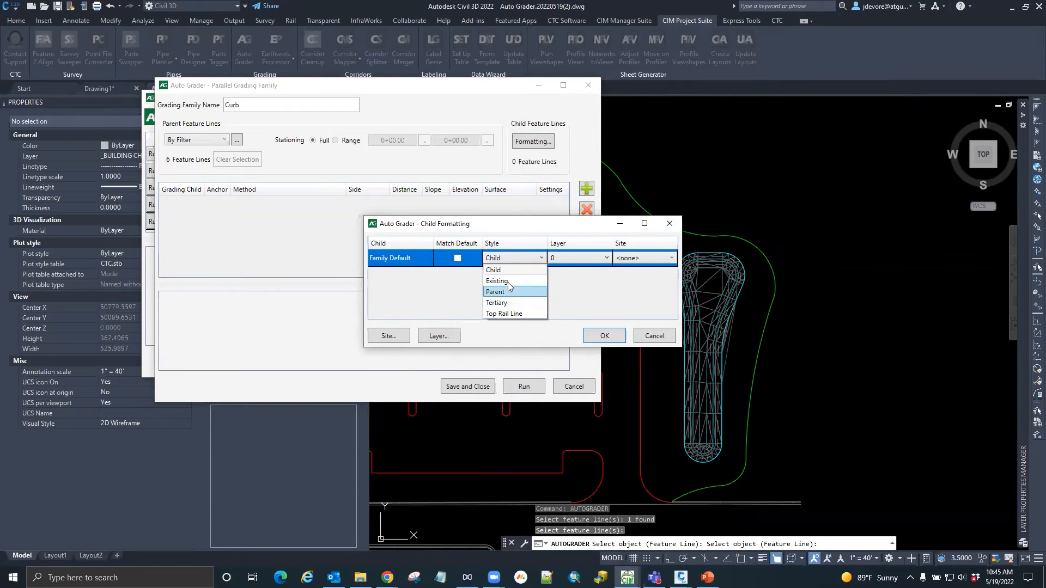
left_click(591, 258)
left_click(607, 258)
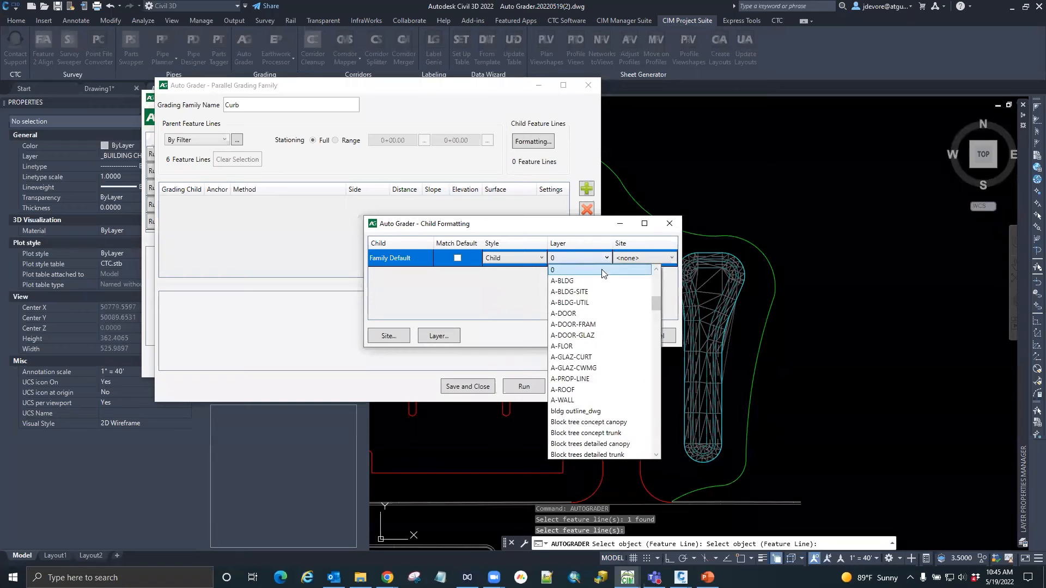
left_click(671, 258)
left_click(672, 258)
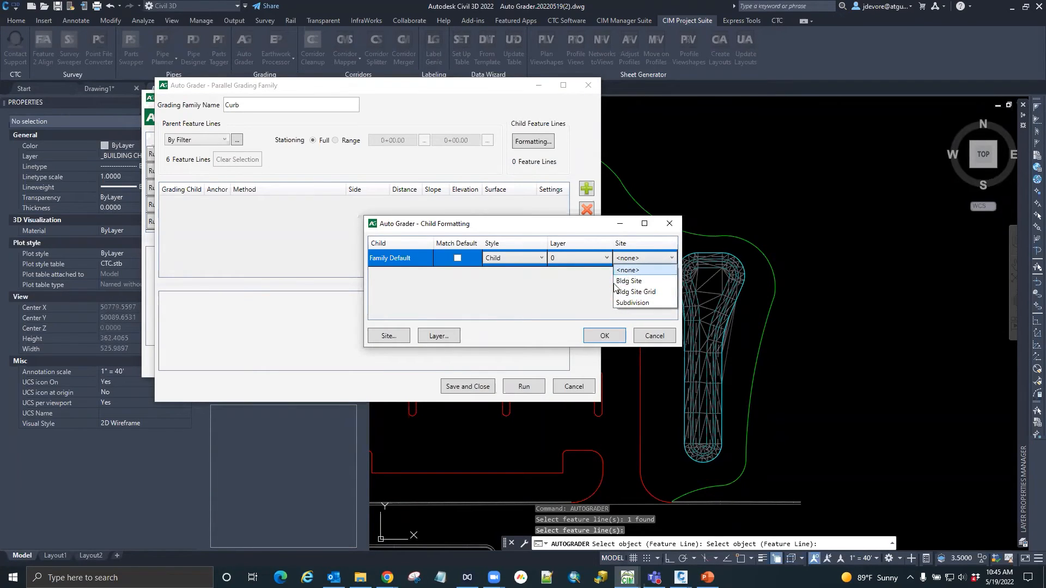
left_click(654, 336)
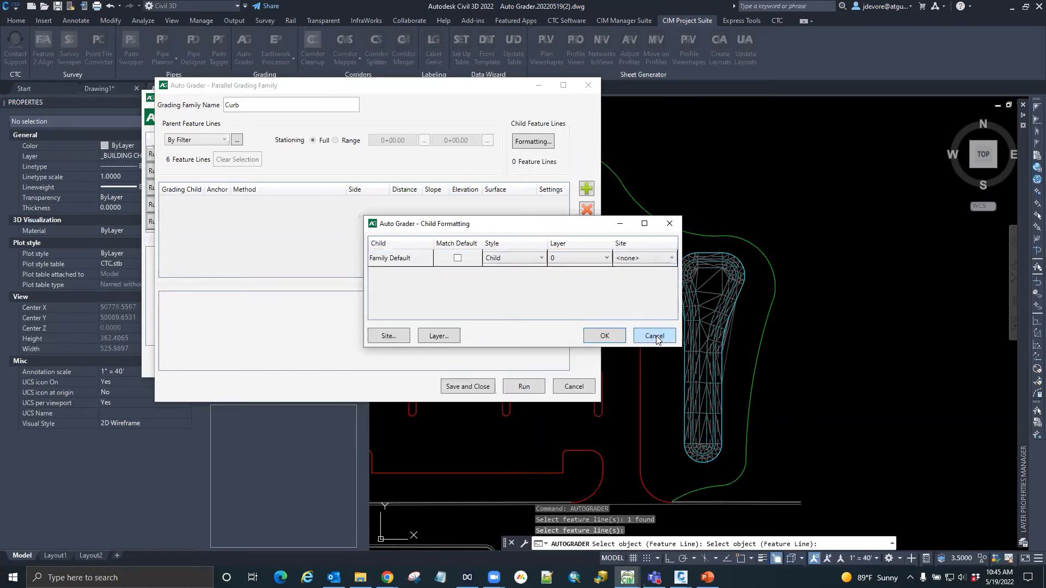
Step: Add a grading child named TC using the Distance to relative elevation method
left_click(586, 189)
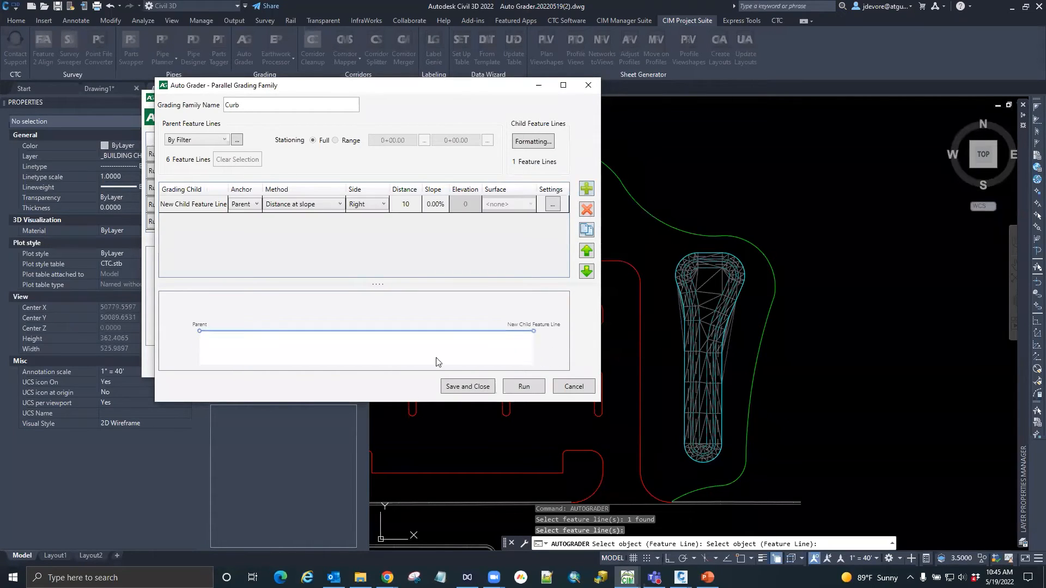
double_click(193, 206)
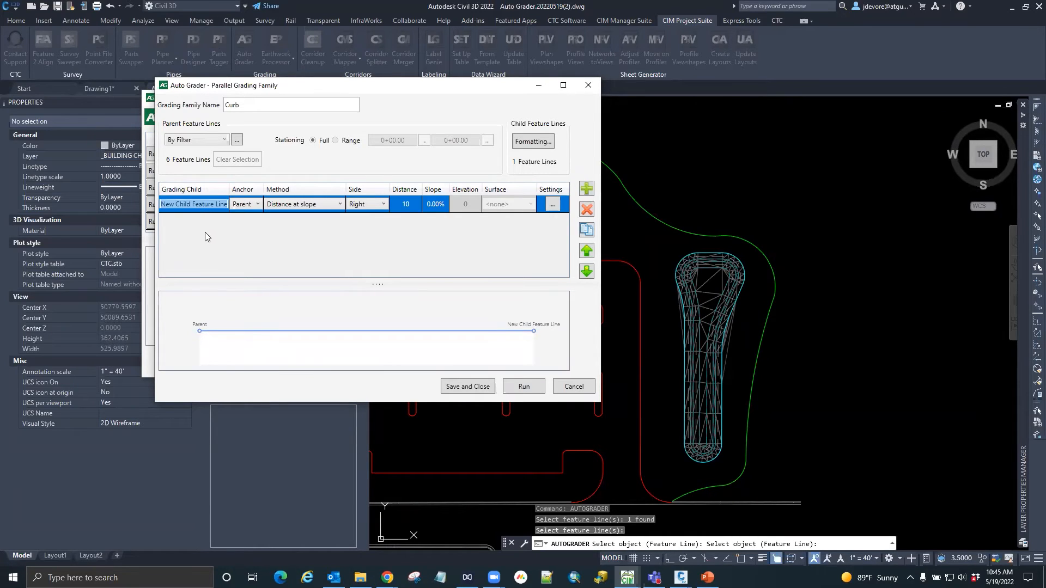
key("BackSpace")
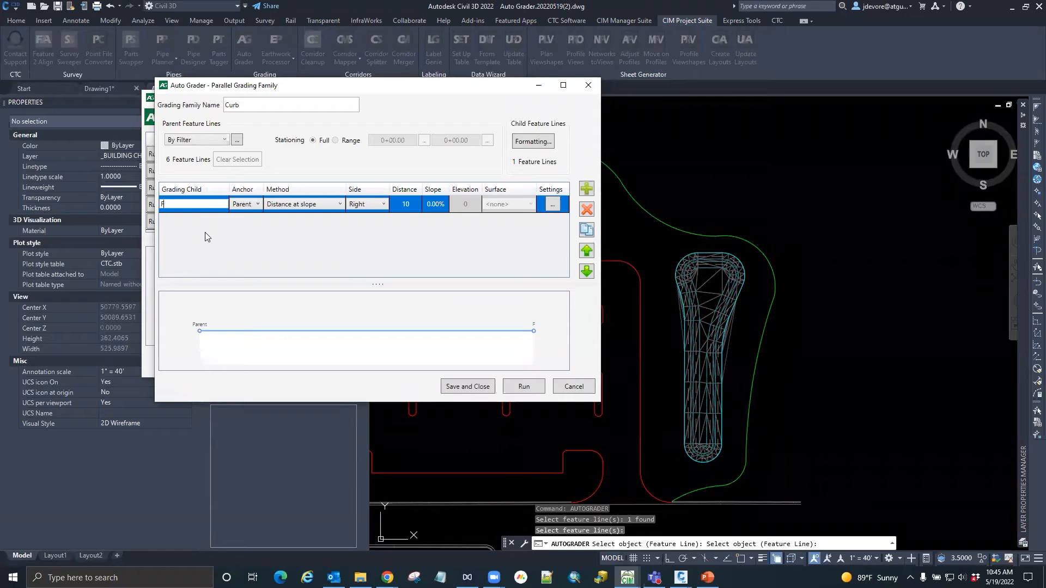
type("TC")
left_click(317, 204)
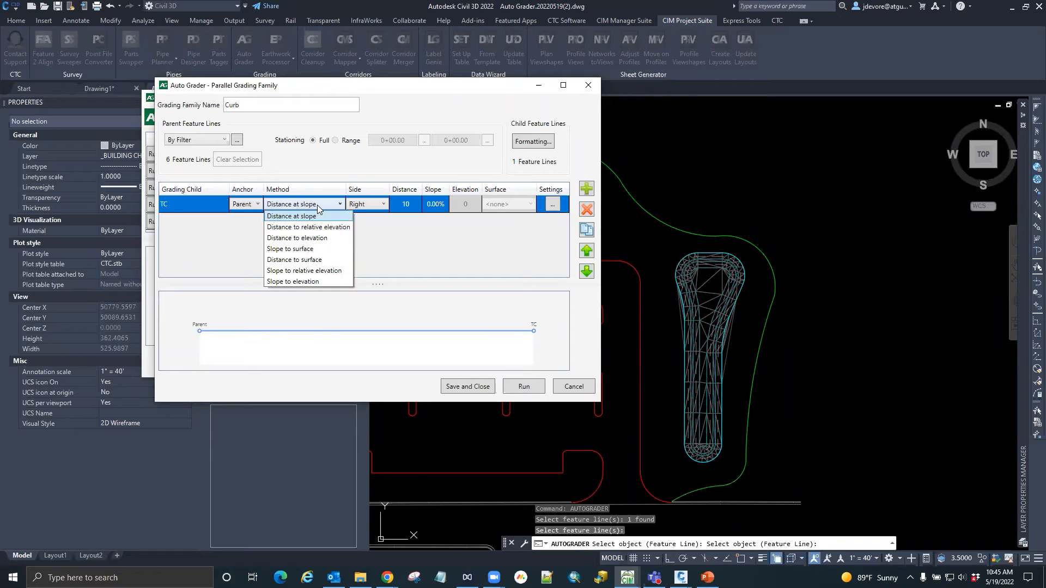
left_click(308, 227)
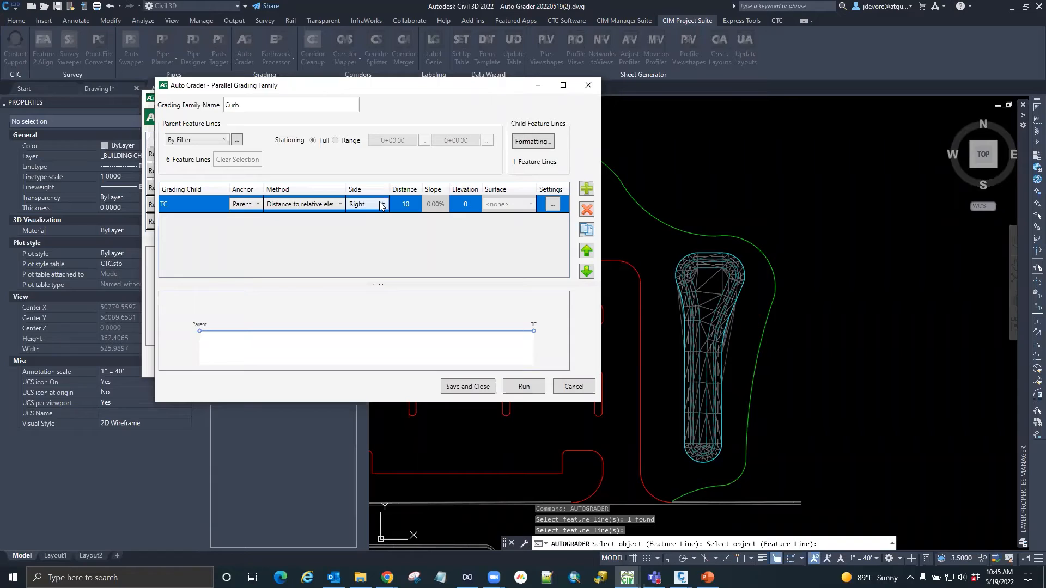
Step: Put the TC child on the Left side at a distance of 0.17 and a relative elevation of 0.5
left_click(382, 203)
left_click(364, 225)
left_click(408, 206)
type("0.17")
key("Return")
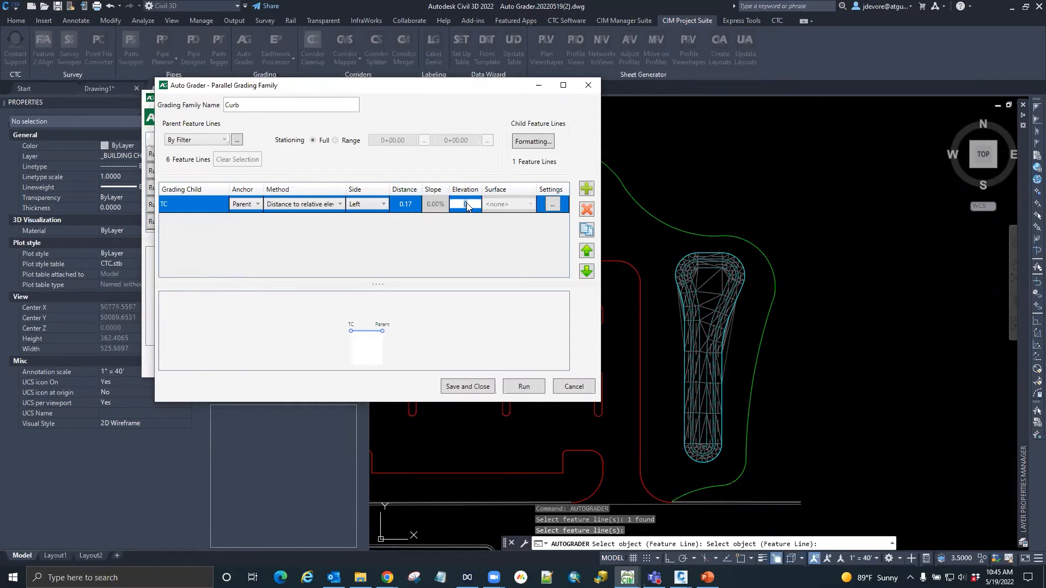
type("0.5")
key("Return")
Step: Add a second grading child named BOC, anchored to TC
left_click(588, 189)
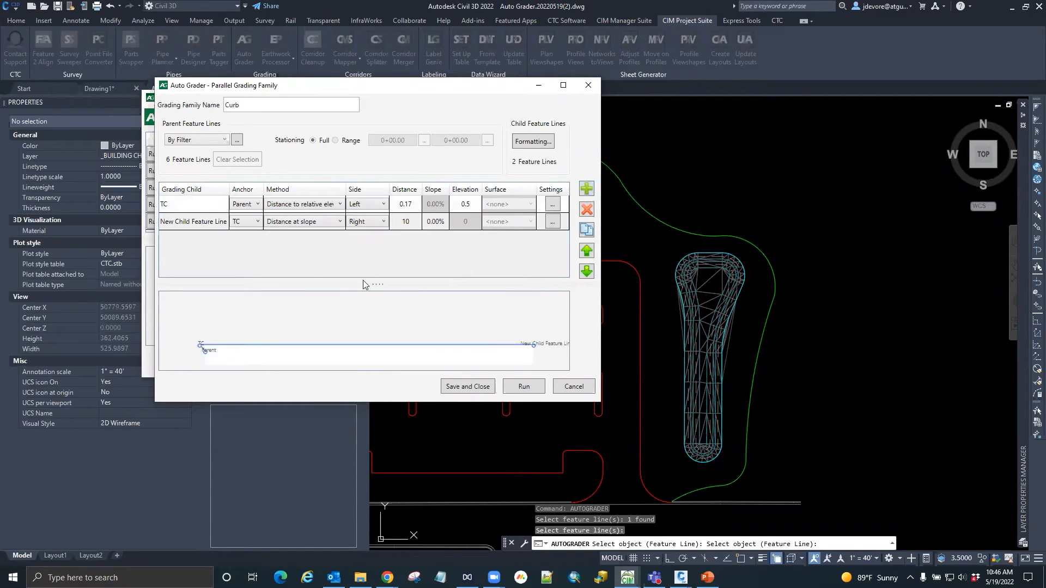
left_click(197, 223)
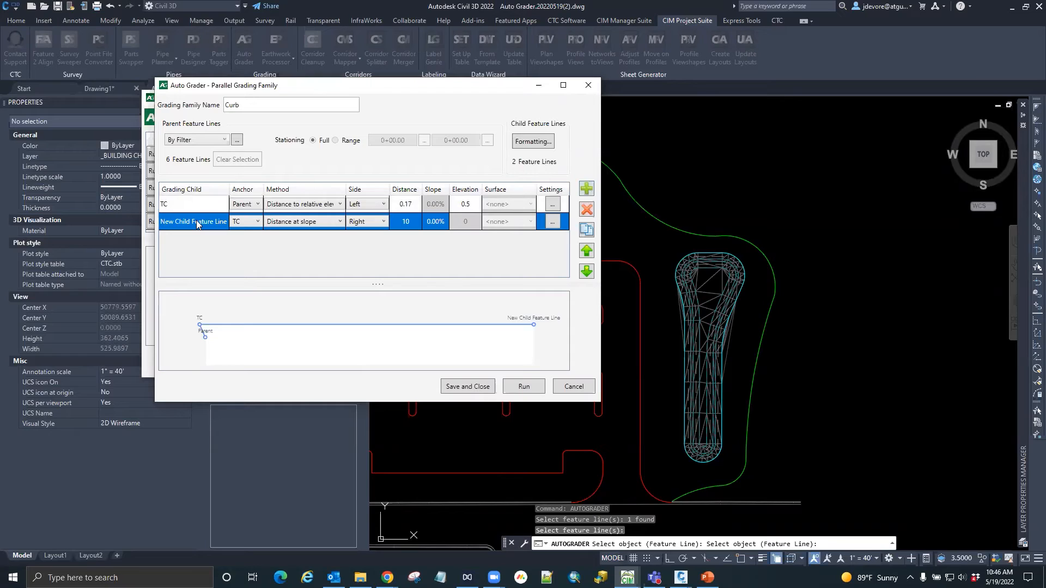
left_click(196, 223)
type("BOC")
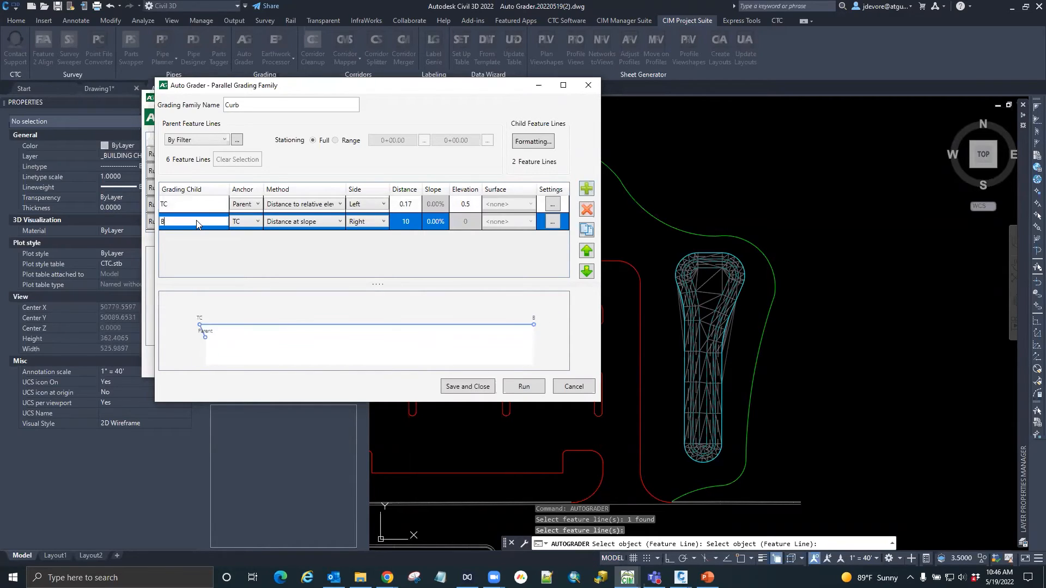
left_click(257, 221)
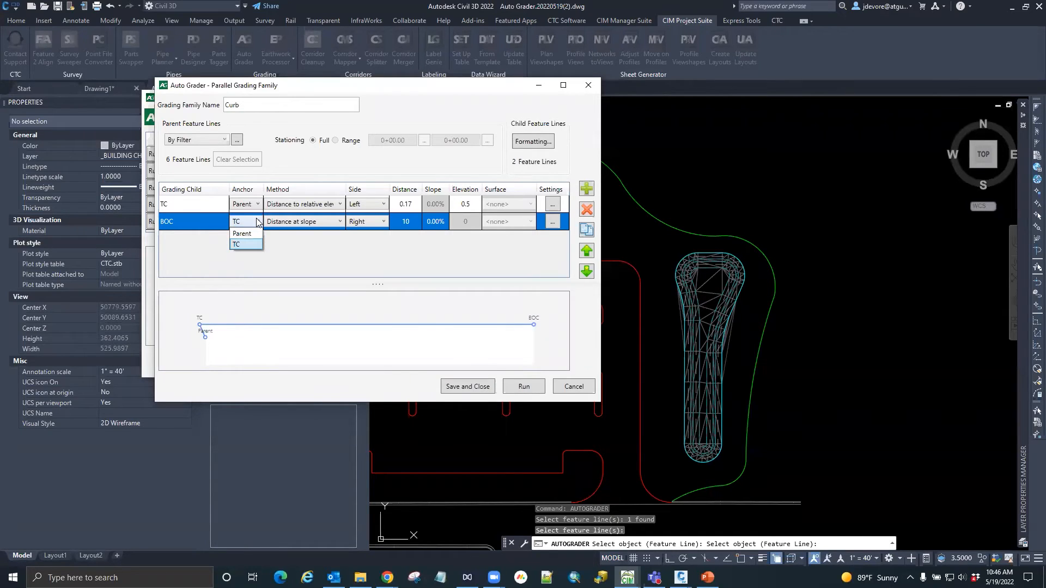
left_click(242, 244)
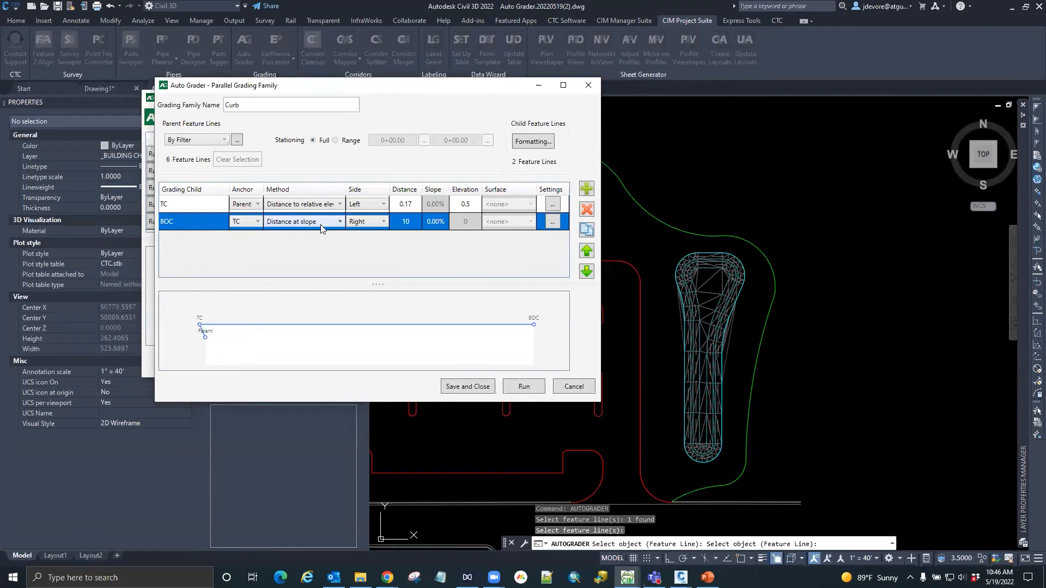
Step: Put the BOC child on the Left side at a distance of 0.33
left_click(369, 223)
left_click(363, 246)
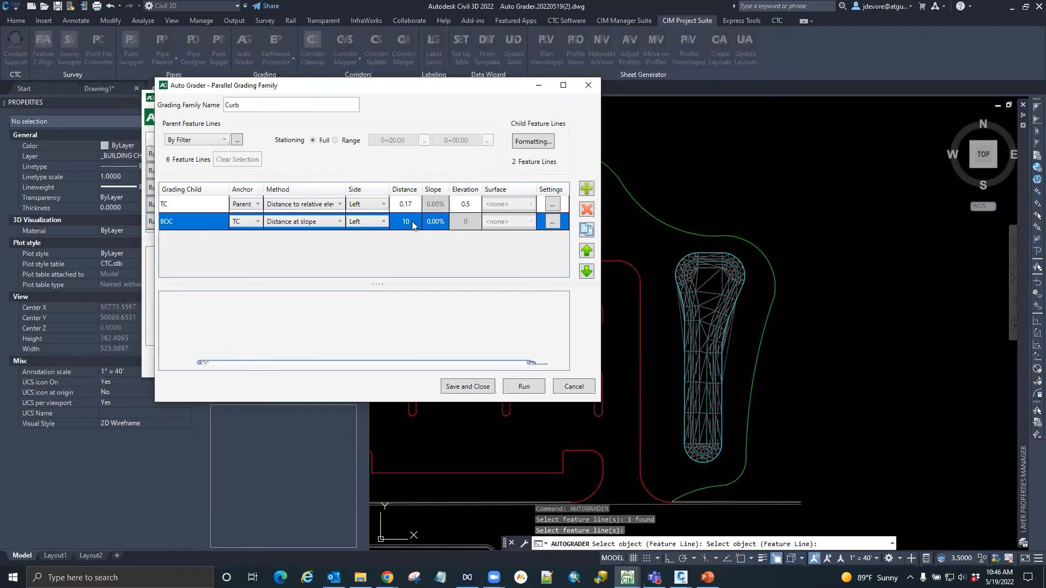
left_click(405, 223)
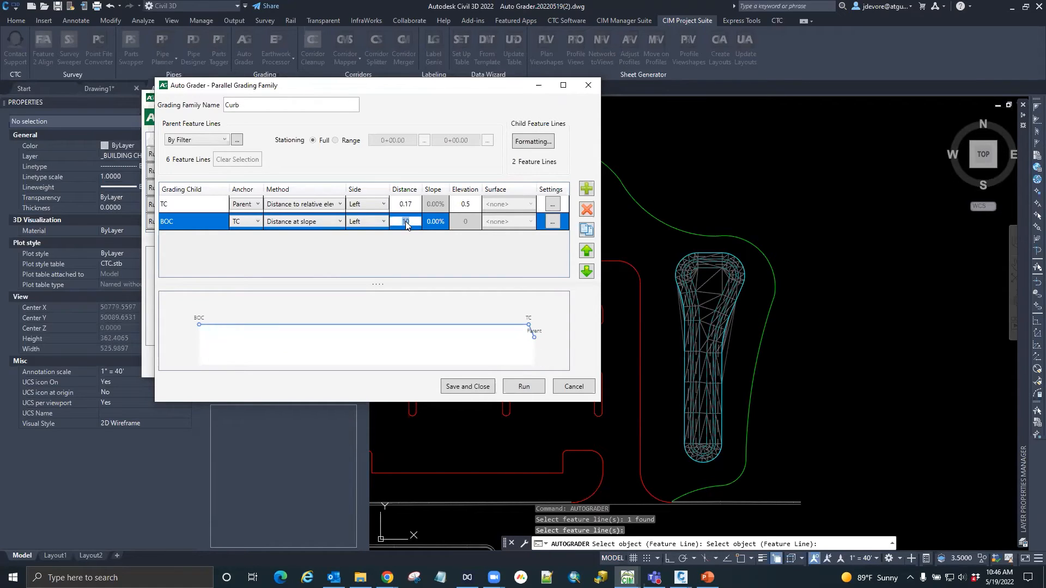
type("0.5")
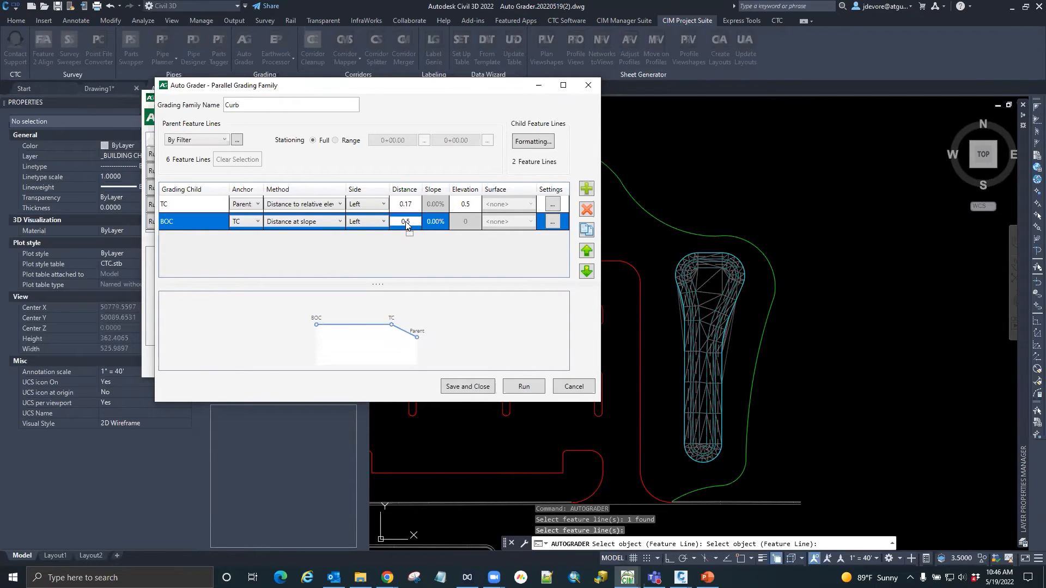
key("BackSpace")
key("BackSpace")
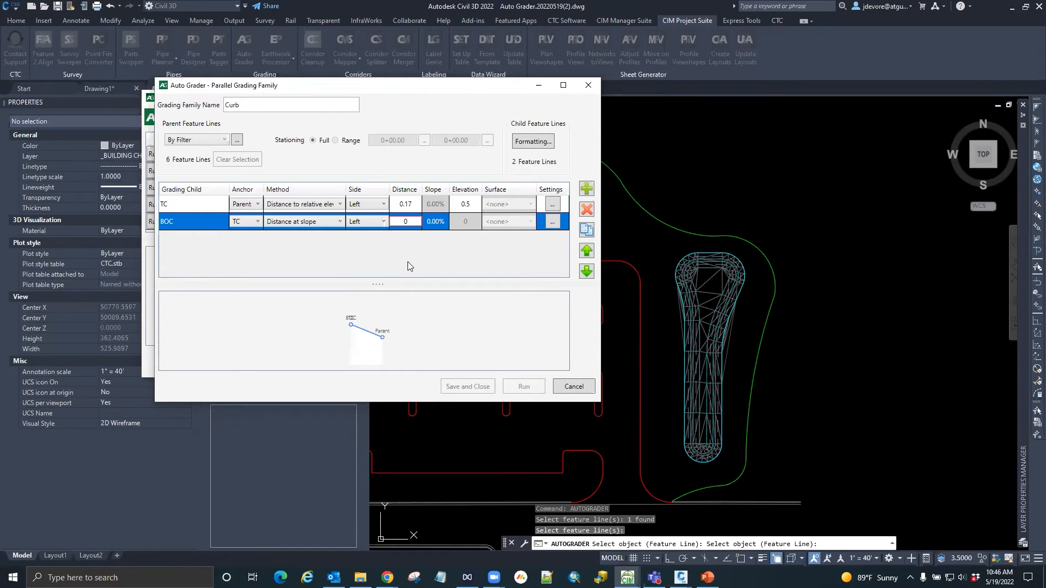
type(".33")
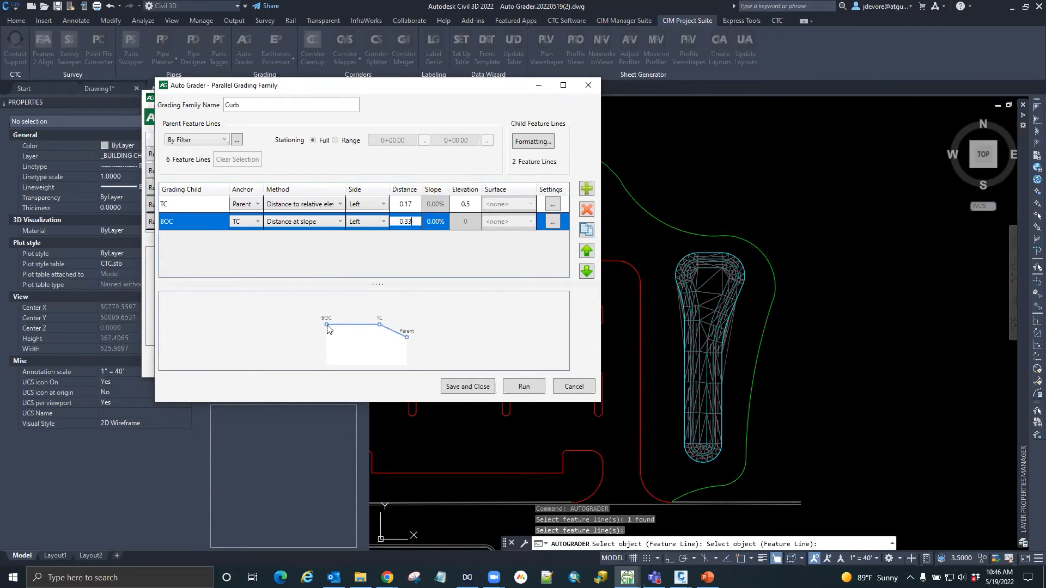
Step: Add a third grading child named flange, anchored to Parent, with a distance of 1.5
left_click(585, 190)
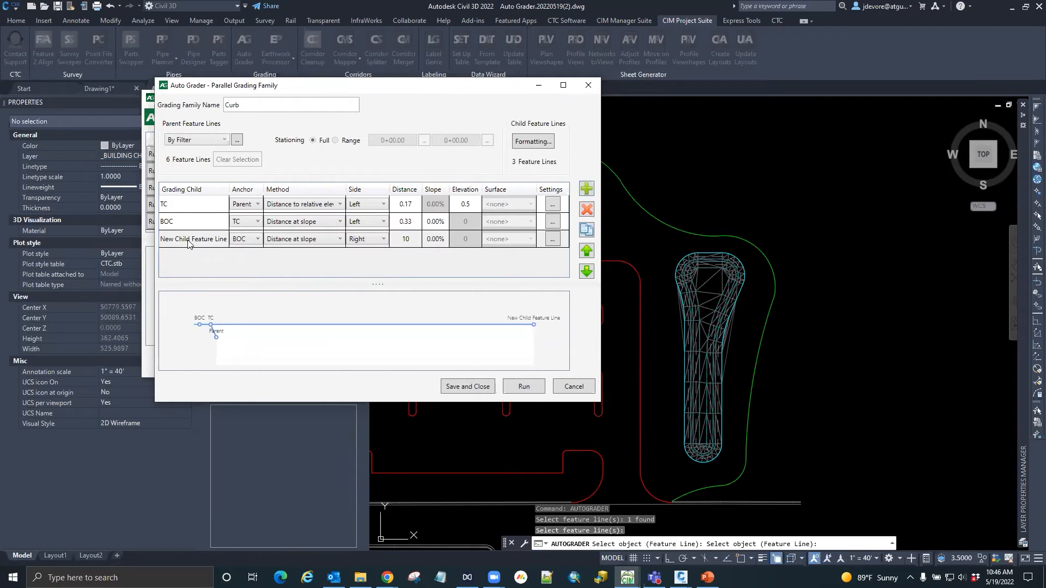
left_click(188, 243)
left_click(188, 243)
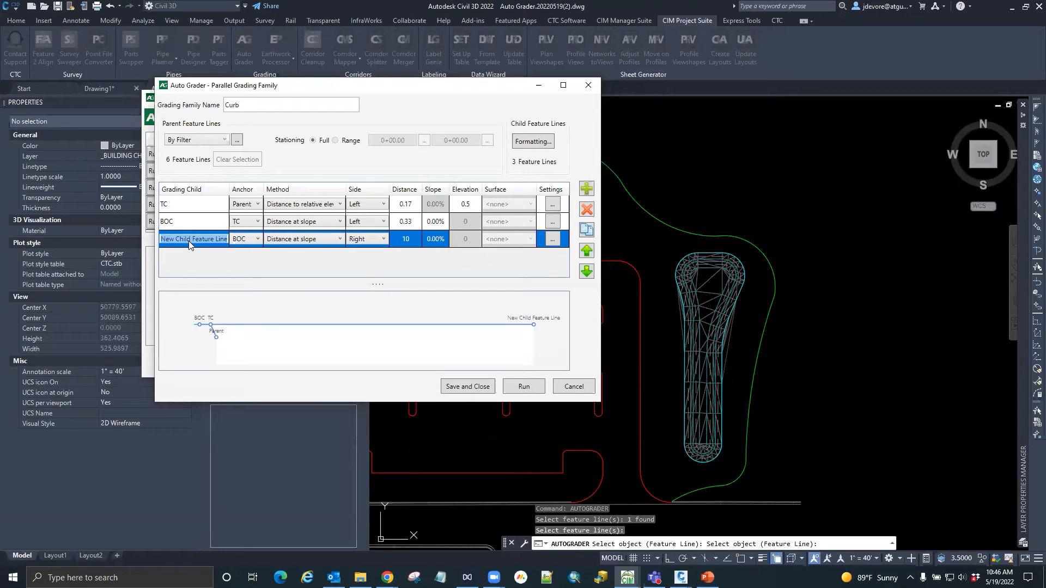
type("flange")
left_click(257, 239)
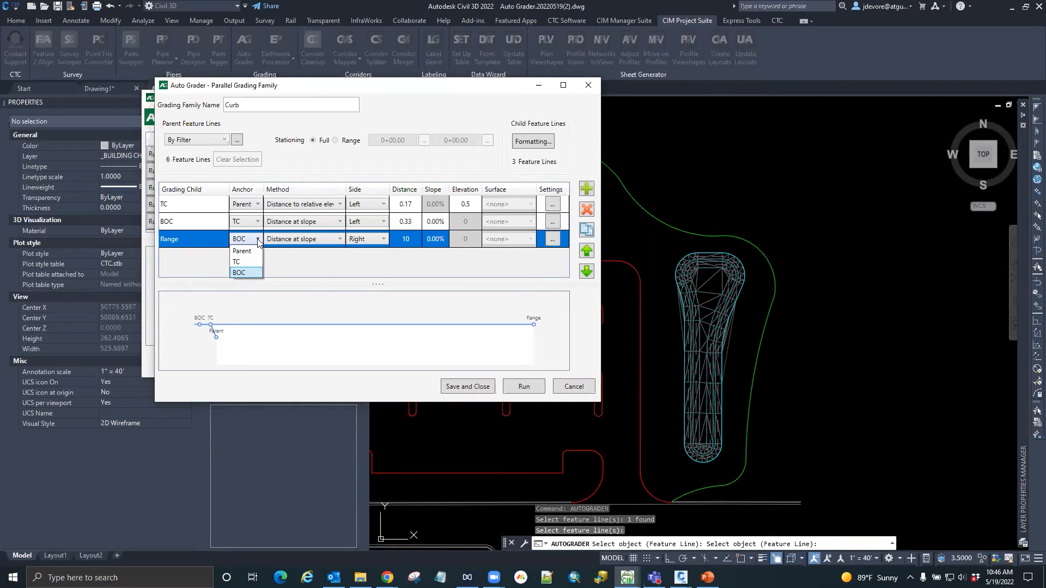
left_click(250, 250)
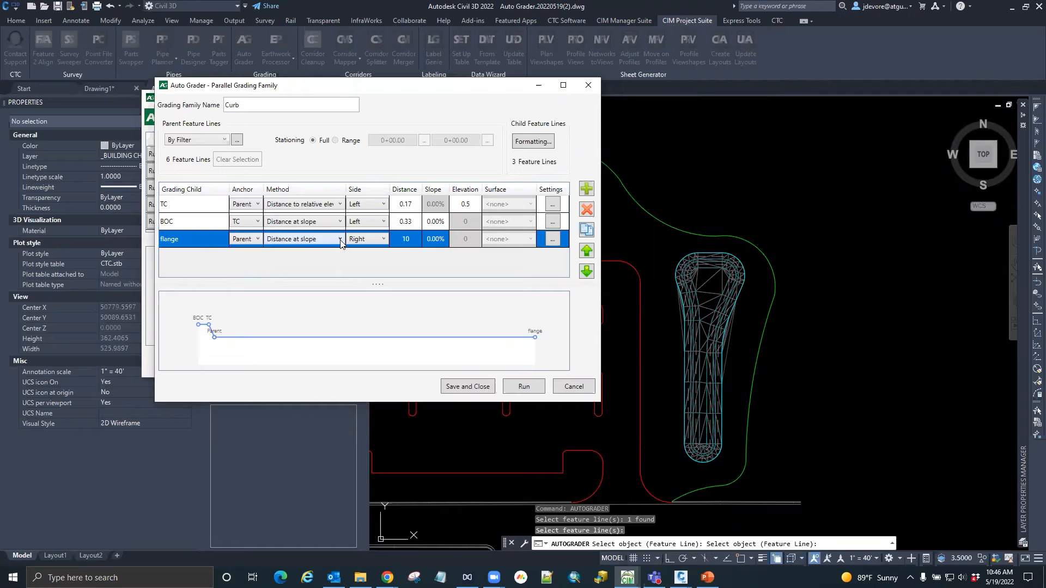
left_click(407, 243)
type("1.5")
key("Return")
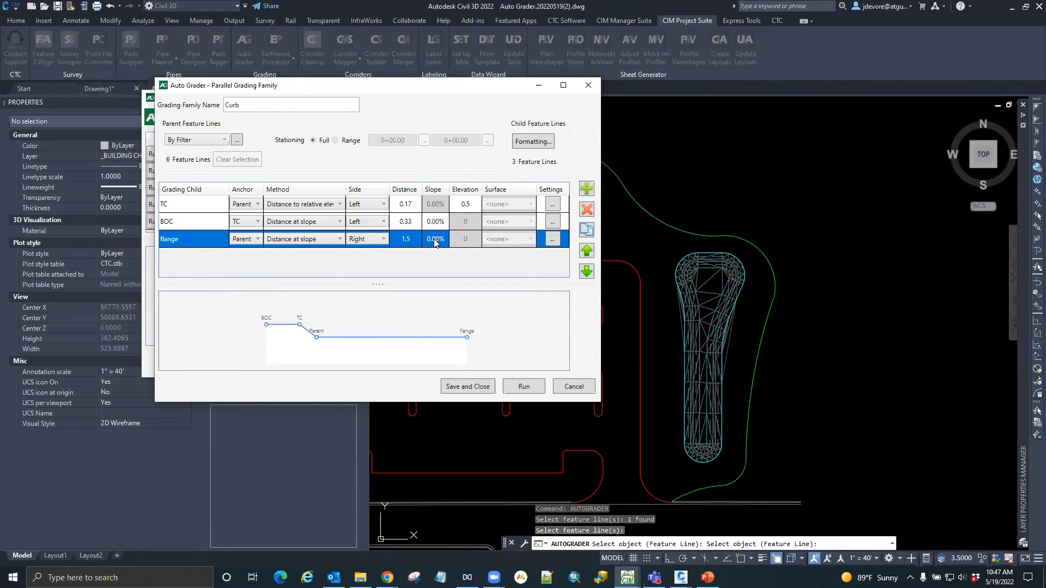
Step: Set the flange child's slope to 2% and save the Curb grading family
left_click(435, 240)
type("2")
key("Return")
left_click(467, 386)
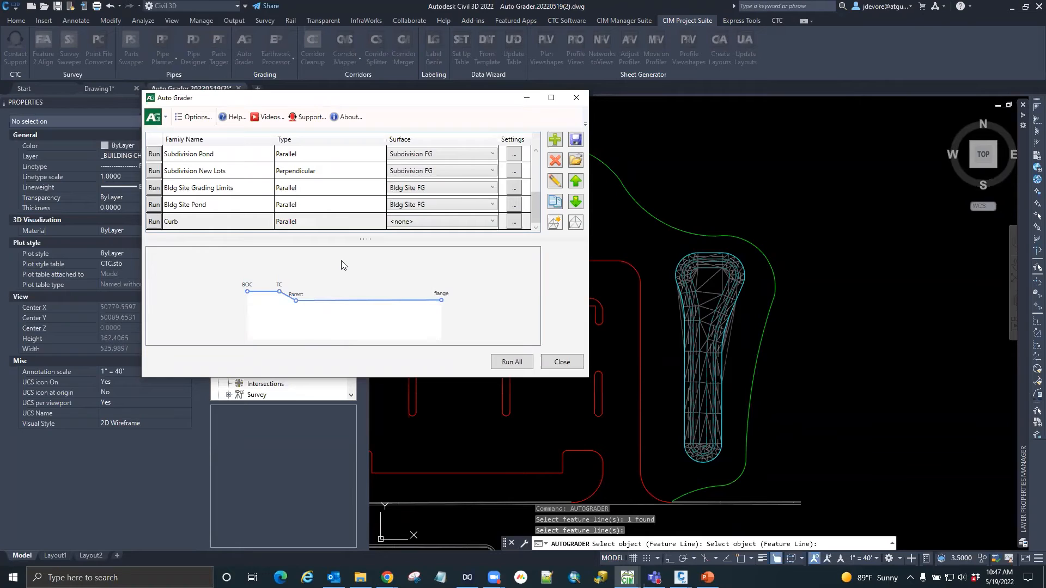
Step: Assign the Bldg Site FG surface to the Curb family, run that family and close Auto Grader
left_click(428, 221)
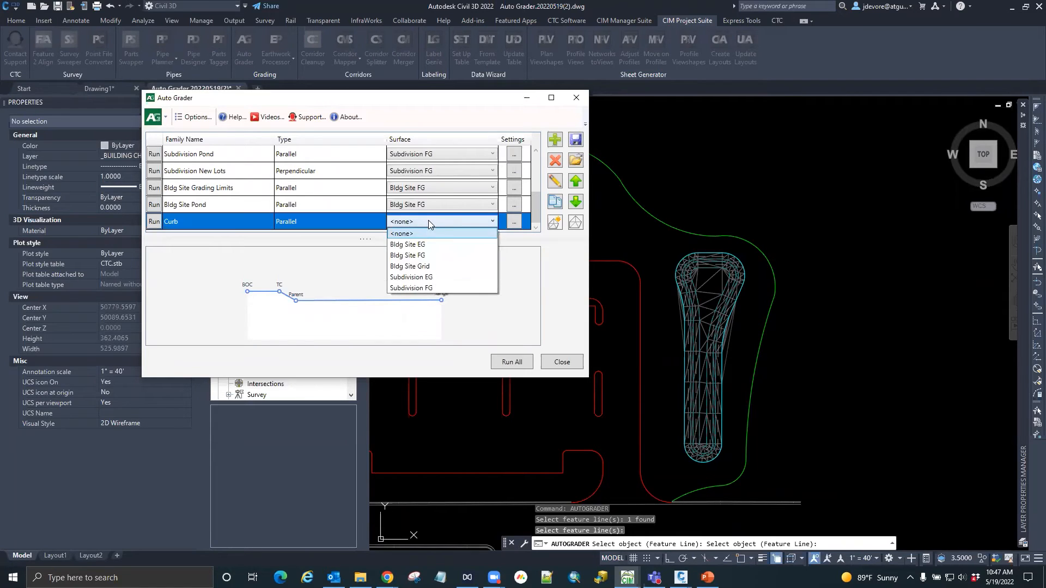
left_click(409, 257)
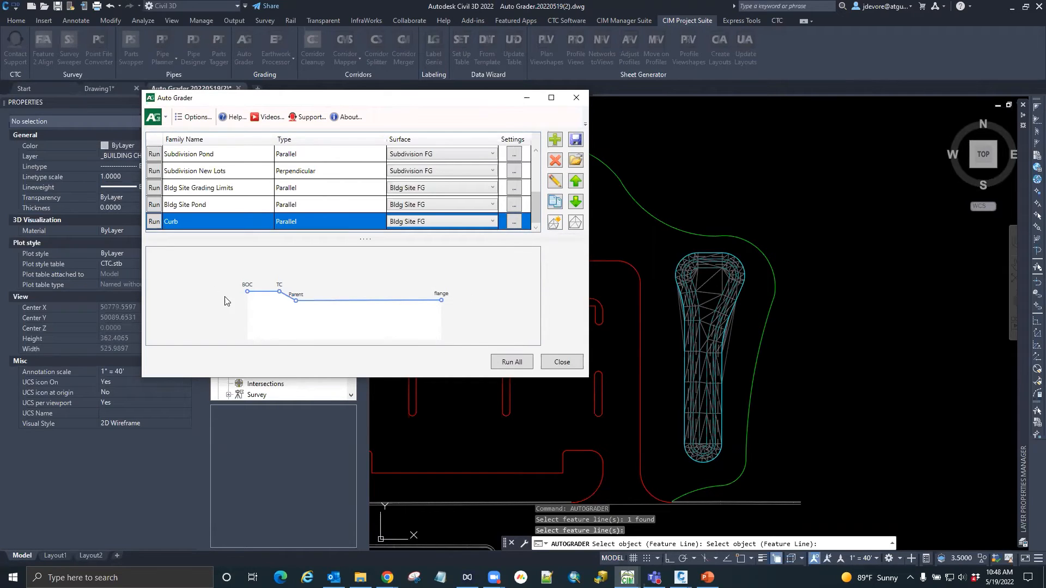
left_click(154, 222)
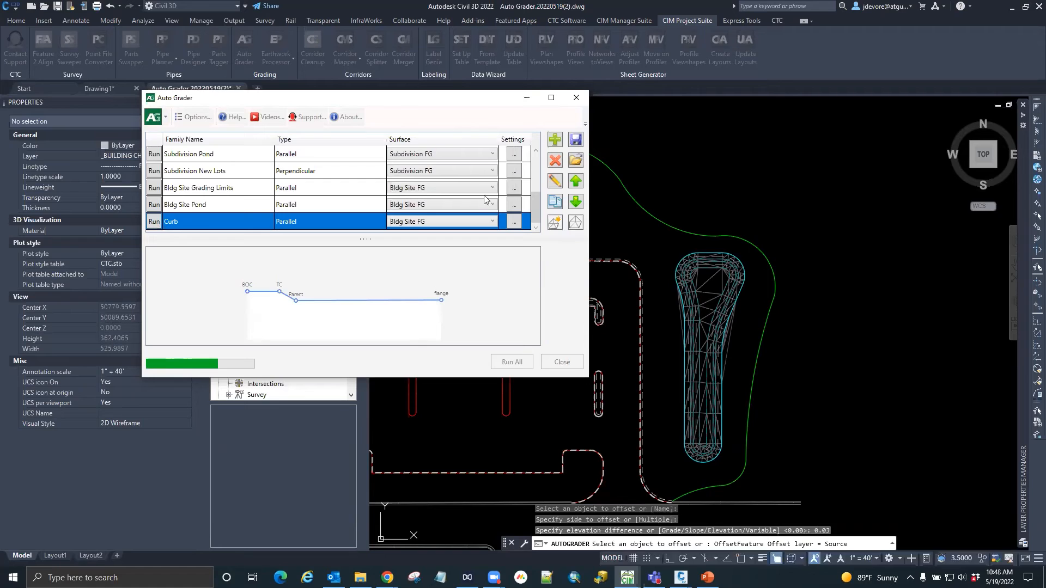
left_click_drag(425, 104, 298, 67)
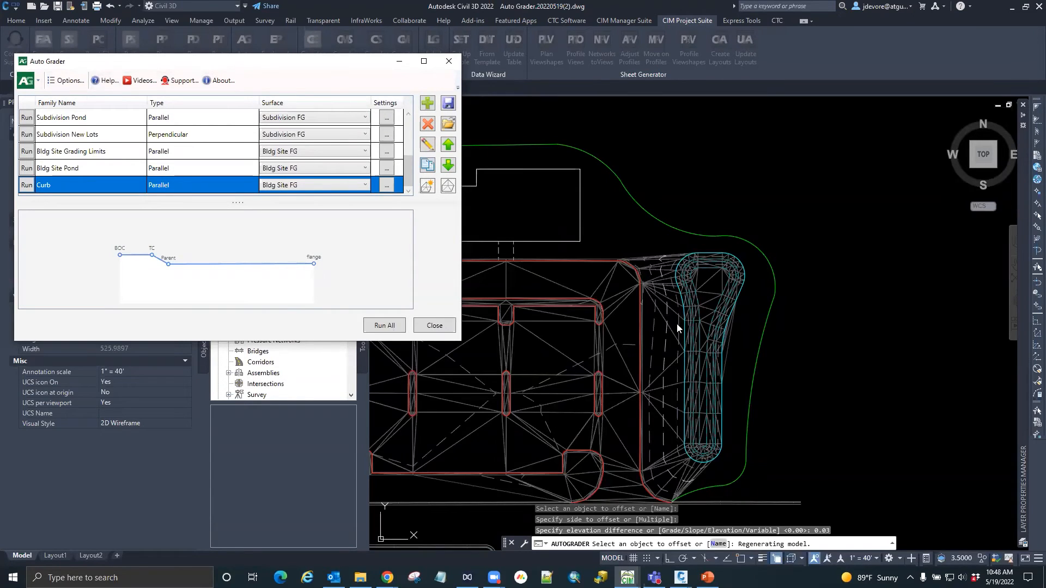
left_click(440, 327)
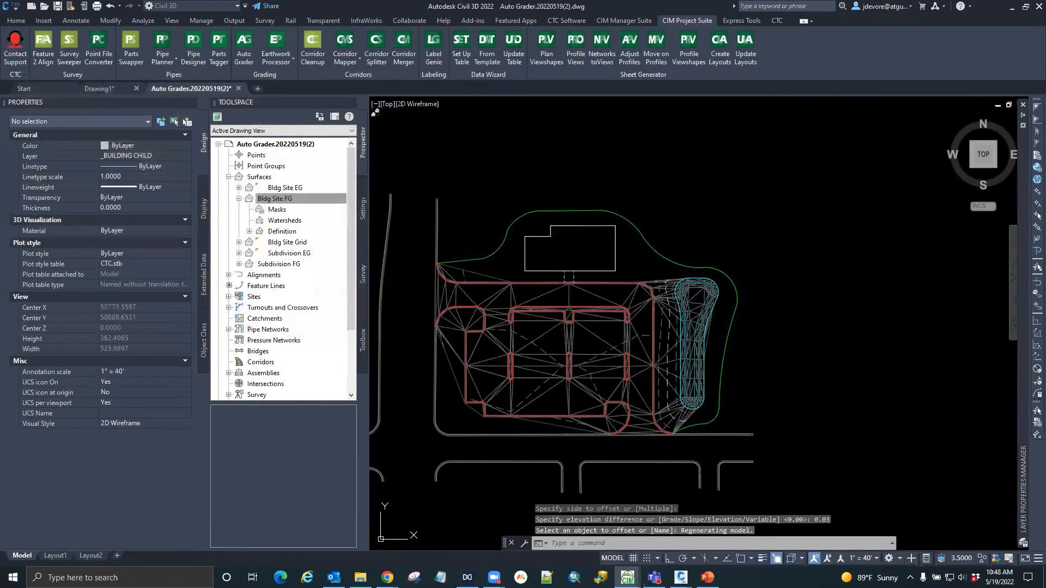
Step: Examine the surface triangulation along the parking lot curbs, islands and curb return corners
scroll(572, 305, "up", 5)
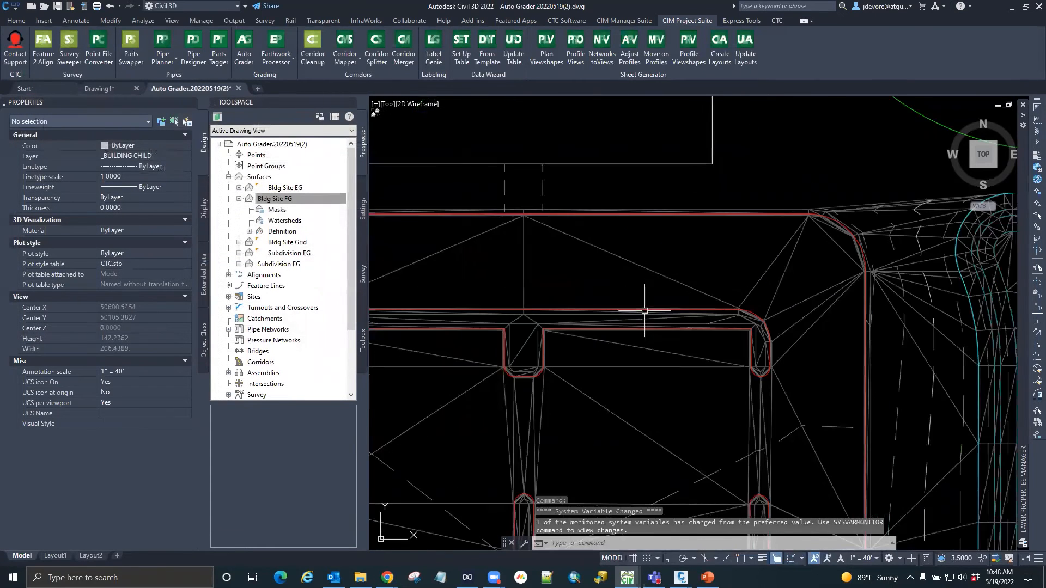
scroll(719, 272, "down", 2)
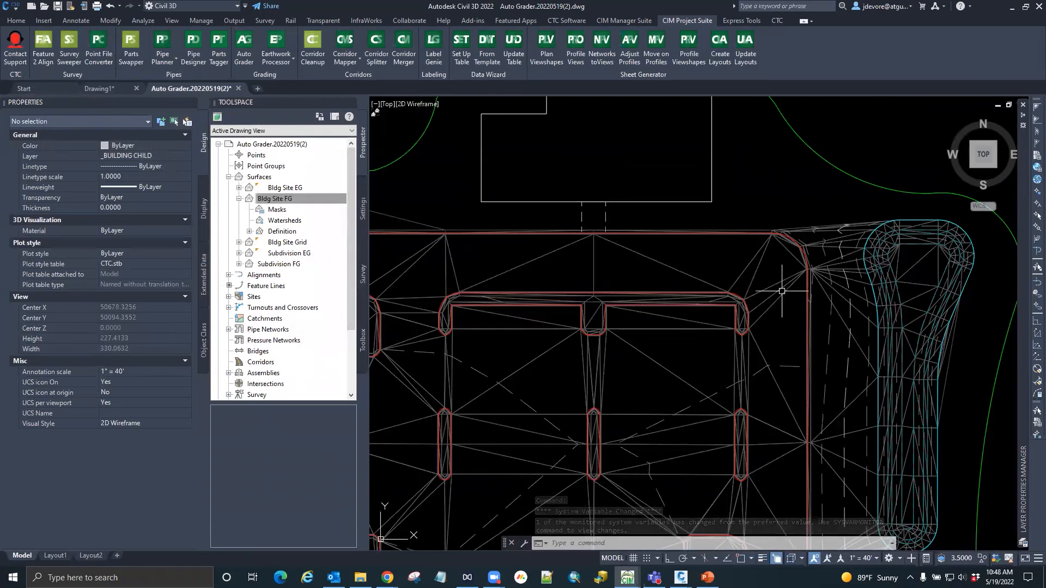
scroll(777, 301, "up", 12)
scroll(785, 270, "down", 12)
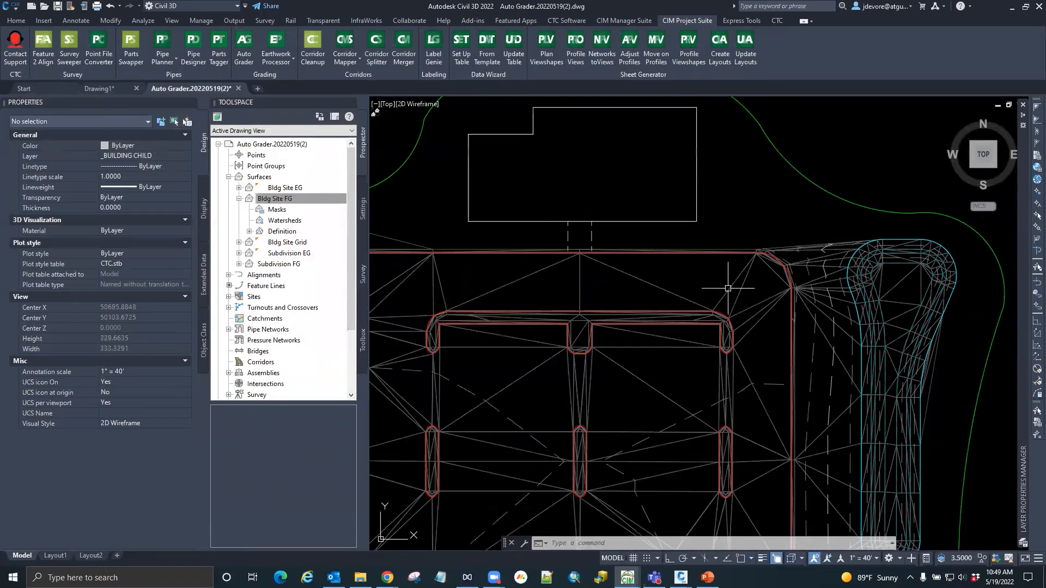
scroll(701, 287, "down", 1)
scroll(725, 338, "up", 1)
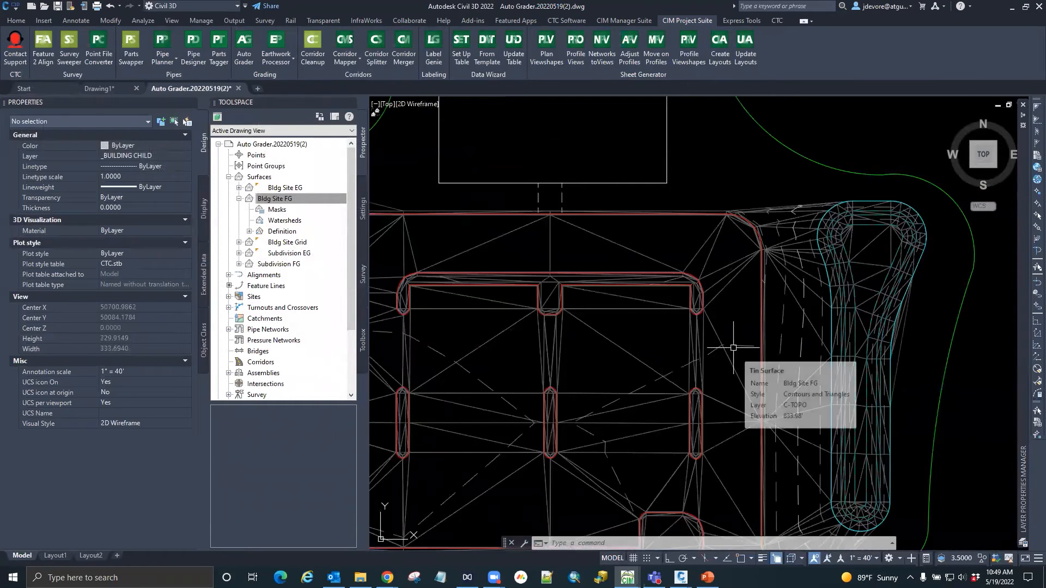
scroll(733, 347, "down", 2)
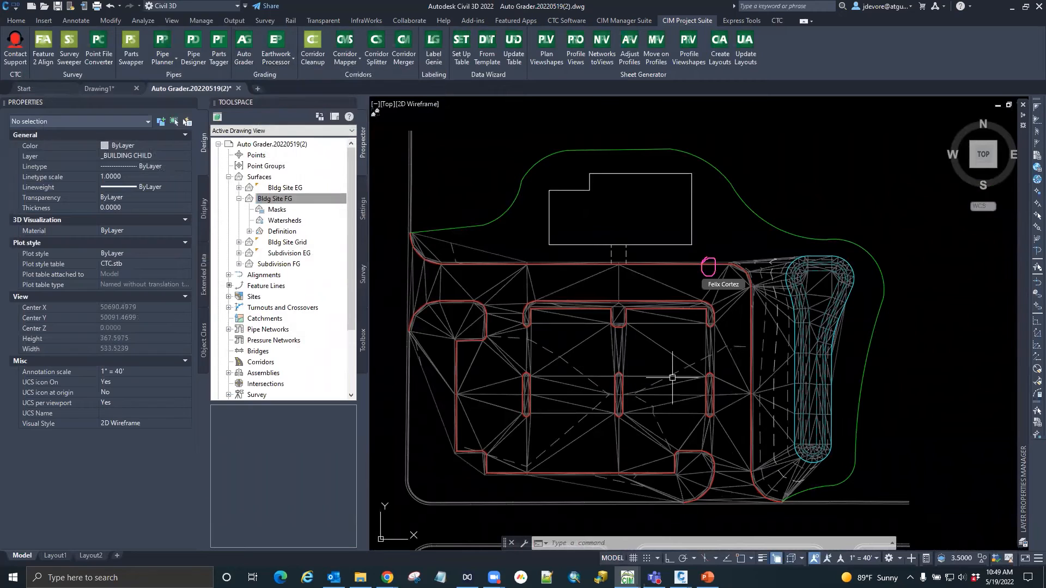
scroll(759, 460, "up", 3)
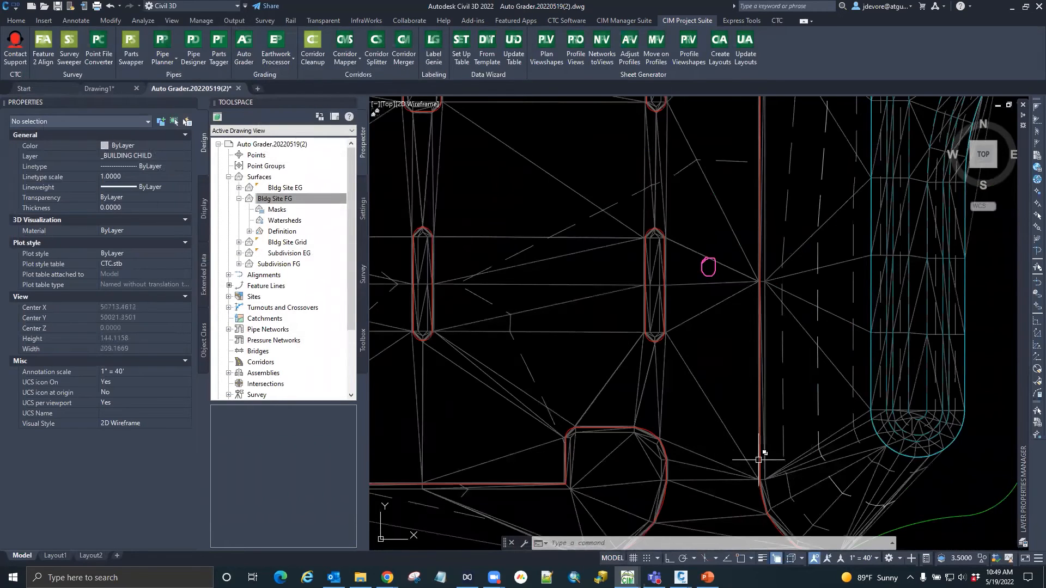
scroll(744, 441, "down", 3)
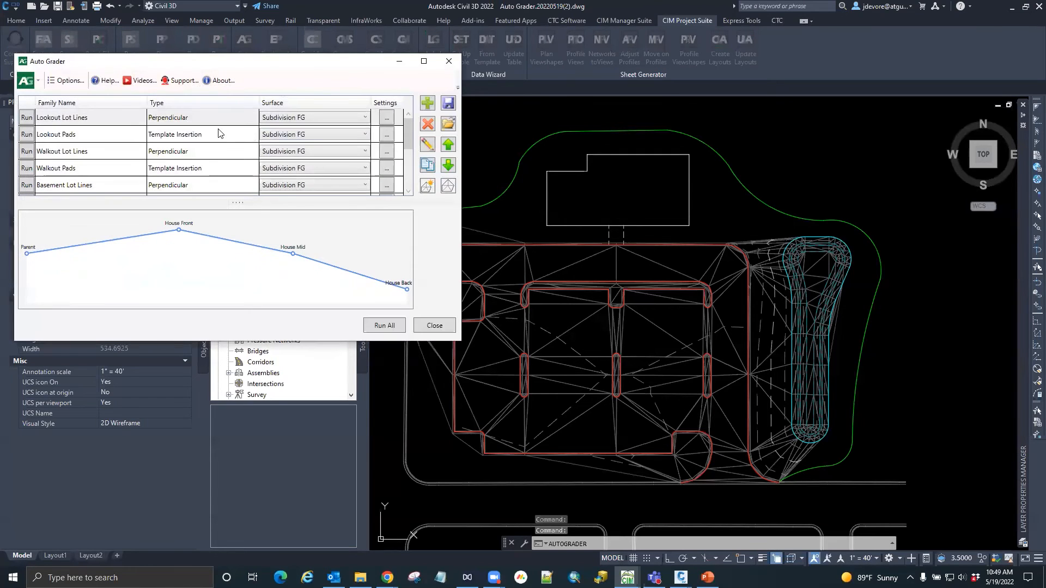
Step: Set the supplementing mid-ordinate distance to 0.1 in the Curb family's surface settings, leaving the supplementing distance factor off
left_click_drag(374, 75, 496, 76)
scroll(217, 188, "down", 3)
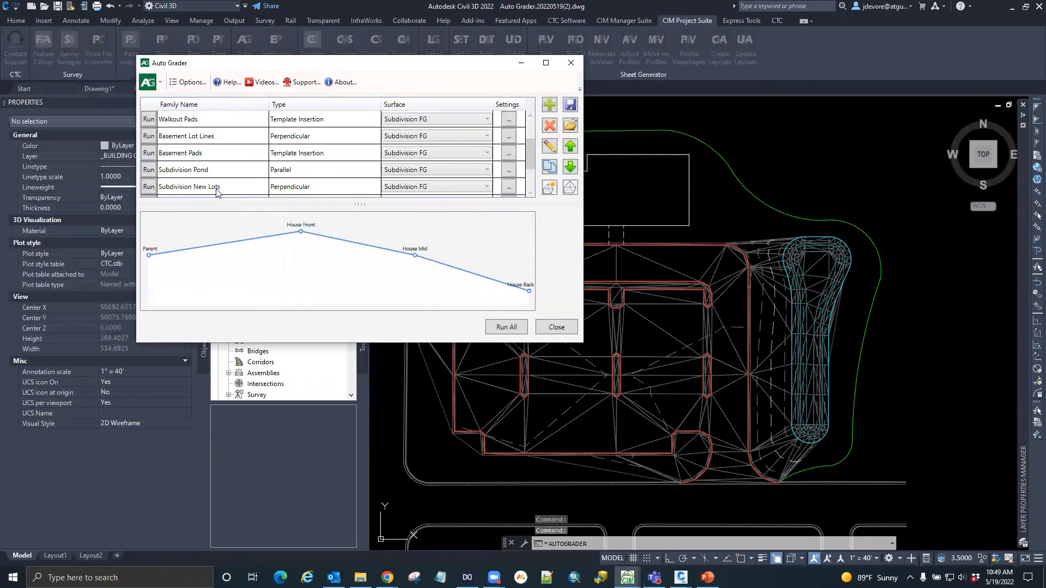
left_click(237, 186)
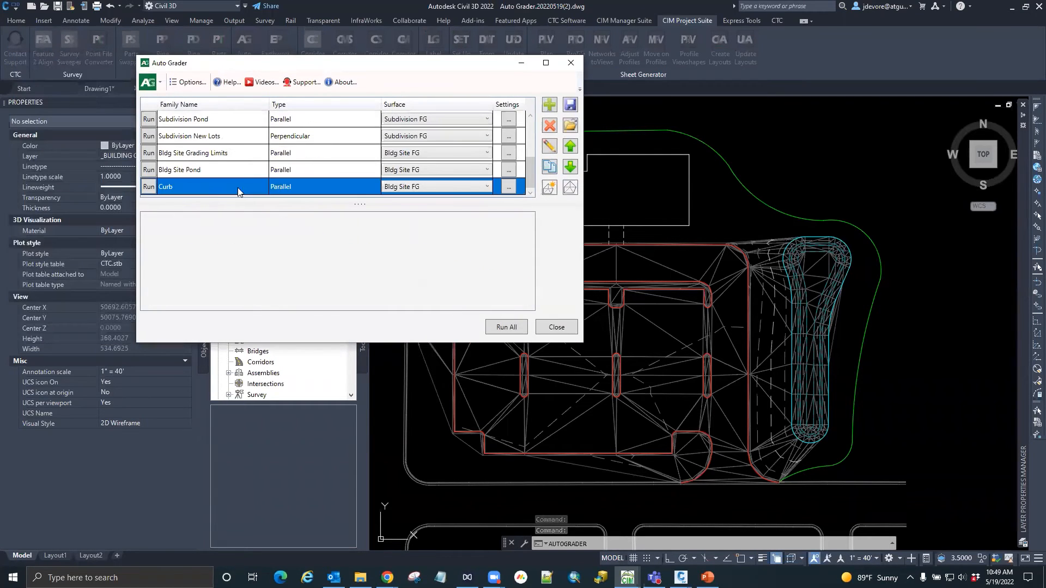
left_click(509, 187)
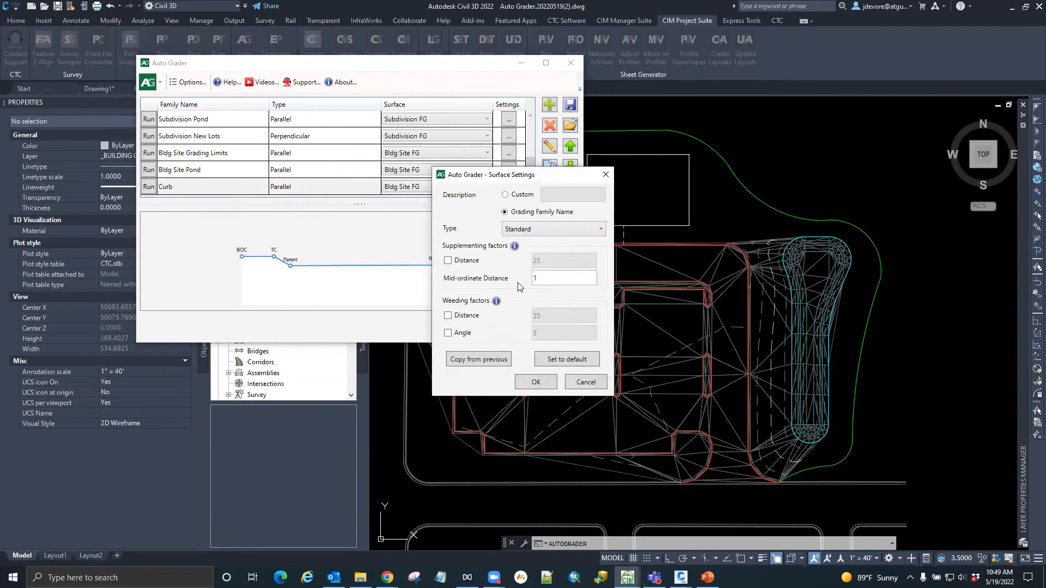
double_click(552, 279)
left_click(447, 260)
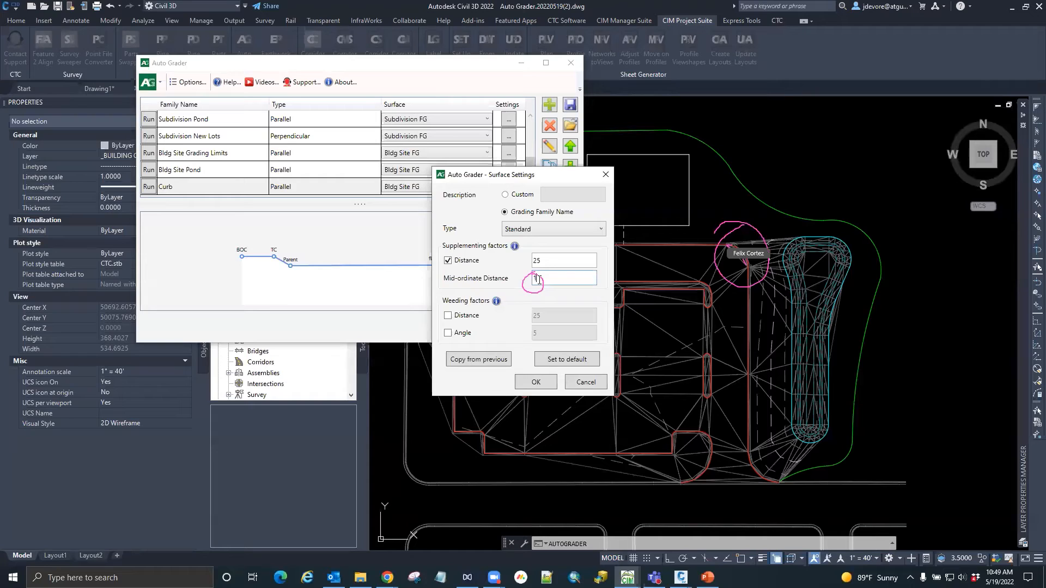
left_click(451, 263)
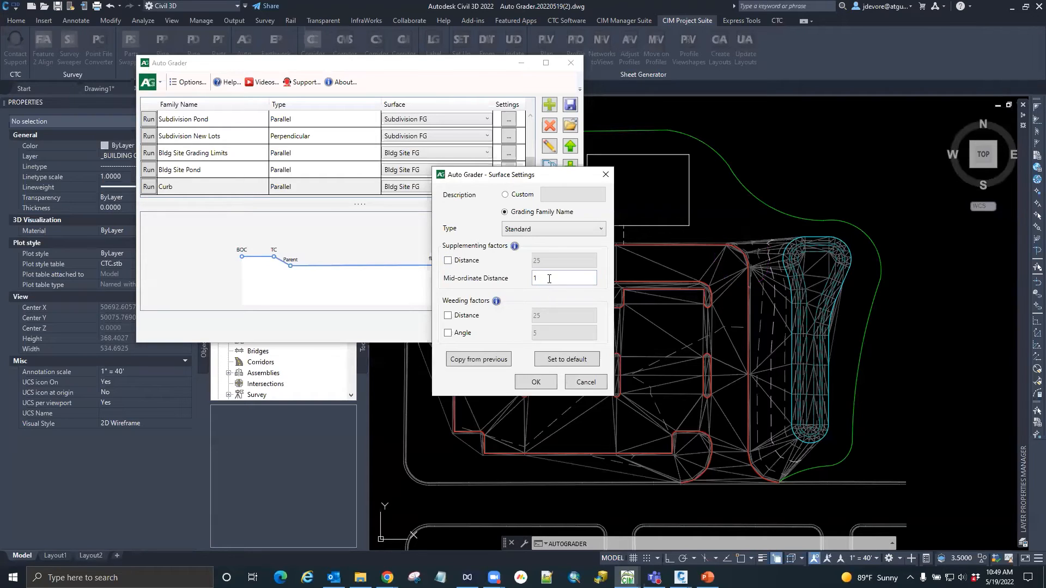
type("0.1")
left_click(549, 381)
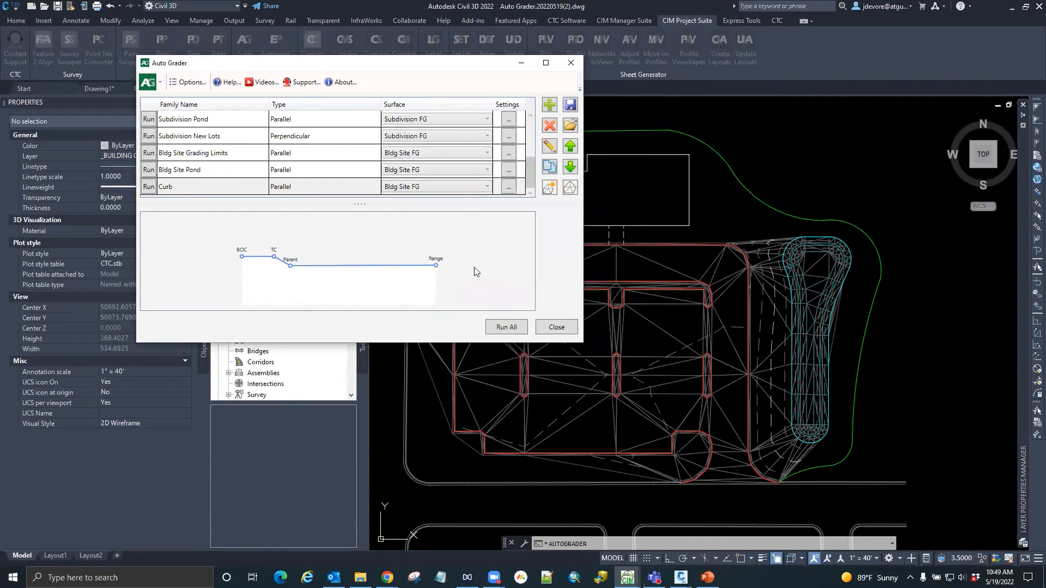
Step: Rerun the Curb grading family, close Auto Grader and check the triangulation around the curb curves
left_click(149, 187)
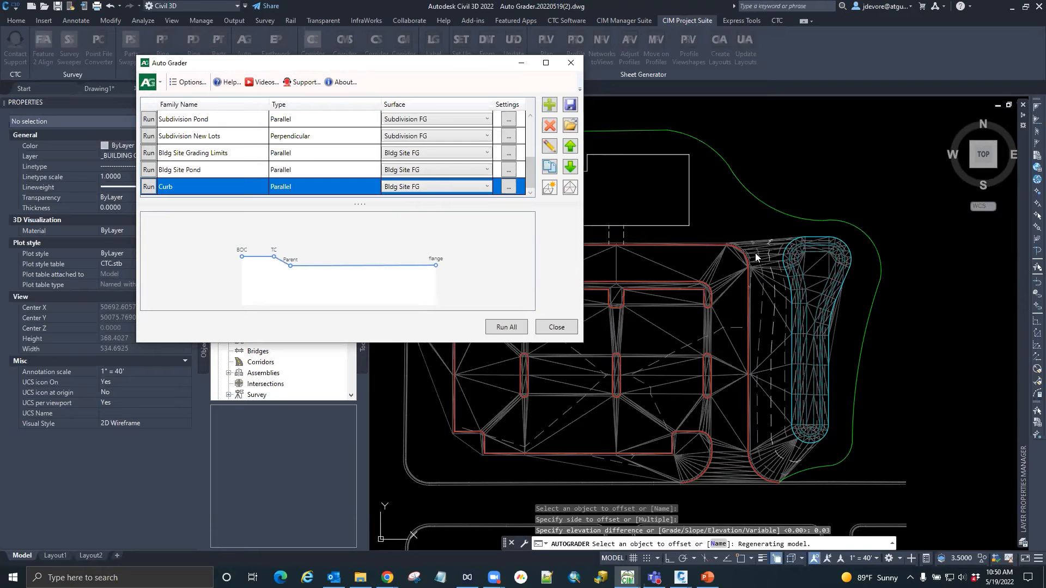
left_click(555, 328)
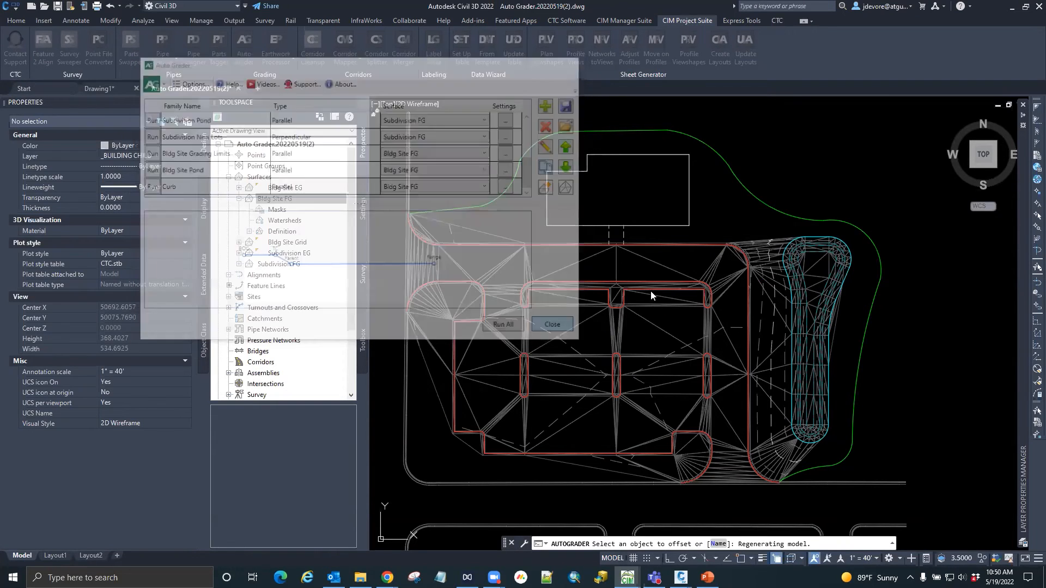
scroll(771, 288, "up", 6)
scroll(771, 288, "down", 6)
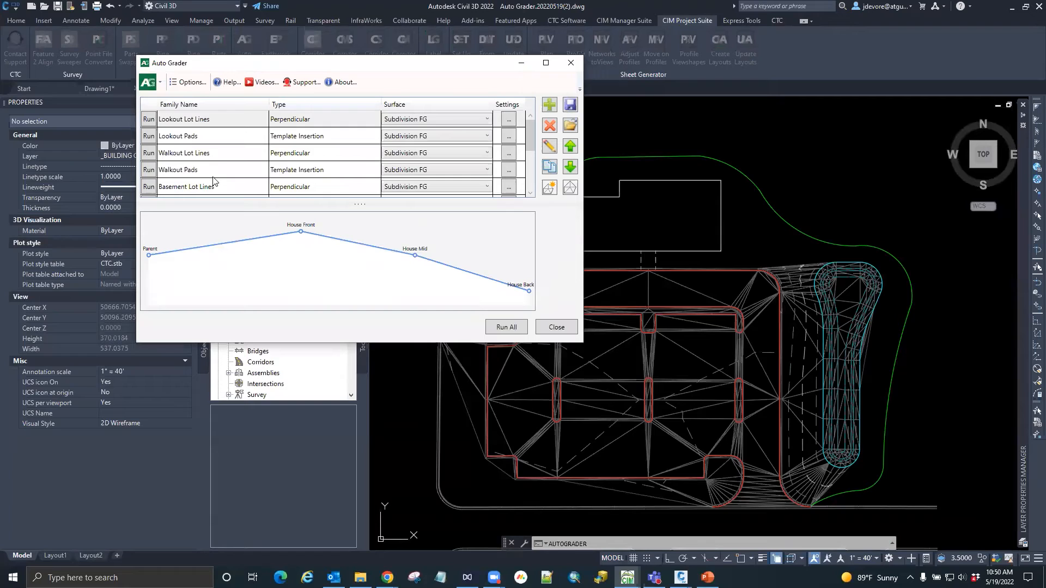
Step: Run the Bldg Site Grading Limits family and close Auto Grader to view the graded building site
scroll(188, 168, "down", 3)
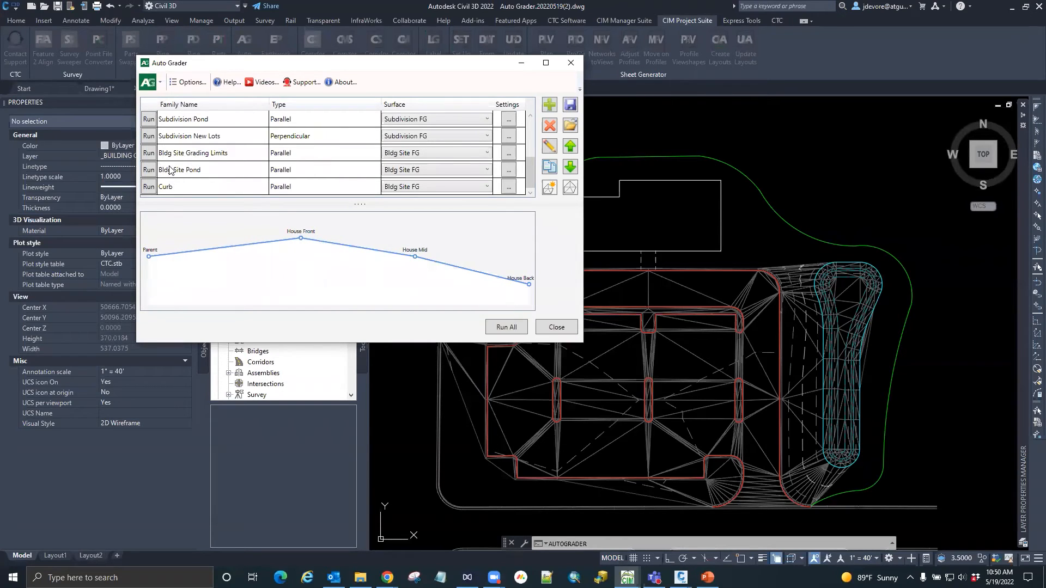
left_click(151, 154)
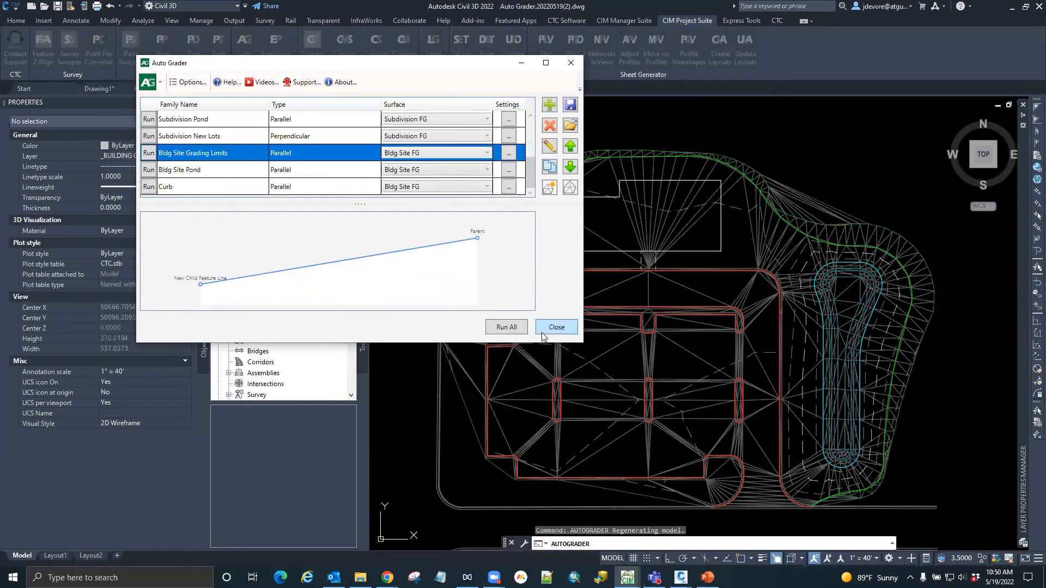
left_click(554, 328)
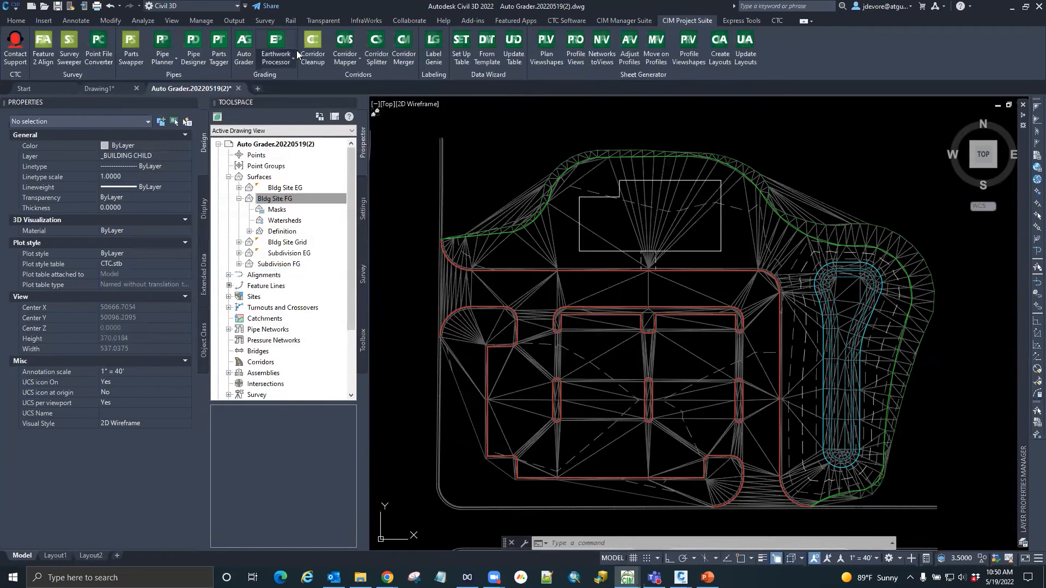
scroll(560, 245, "down", 1)
scroll(643, 271, "up", 1)
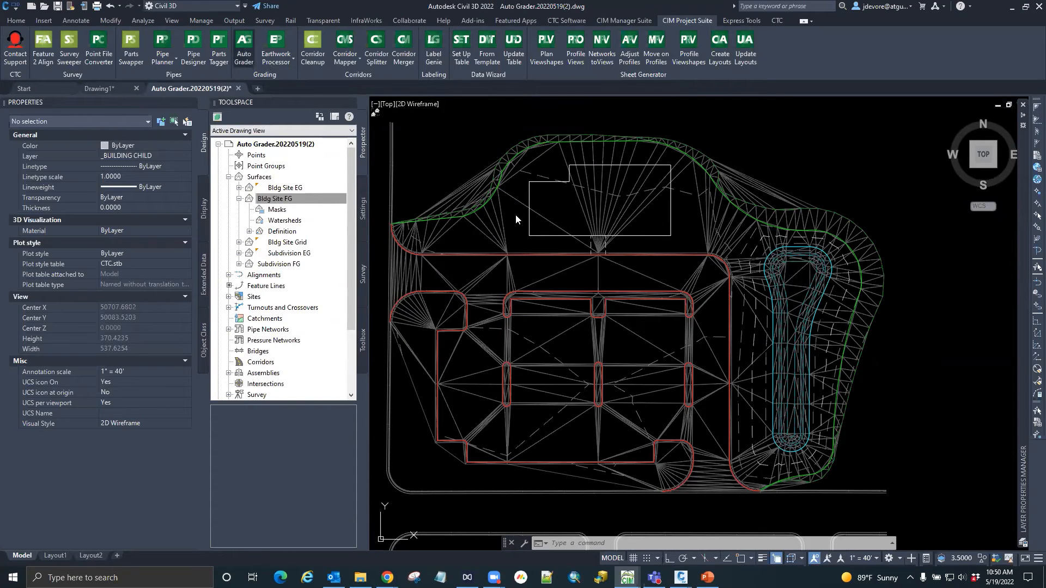
Step: Review the list of grading families in Auto Grader, close it and save the drawing
left_click(244, 47)
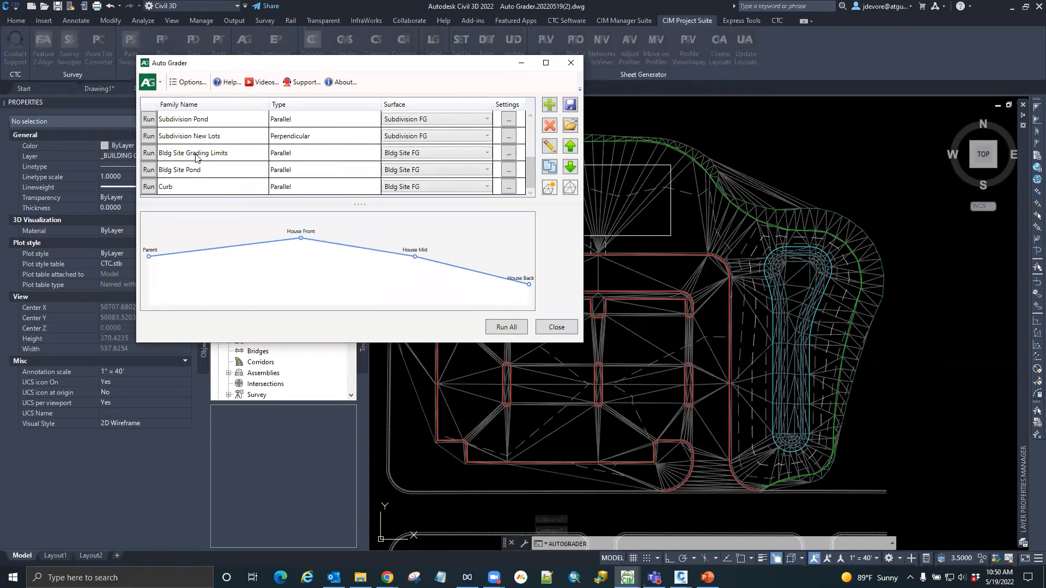
scroll(375, 169, "up", 2)
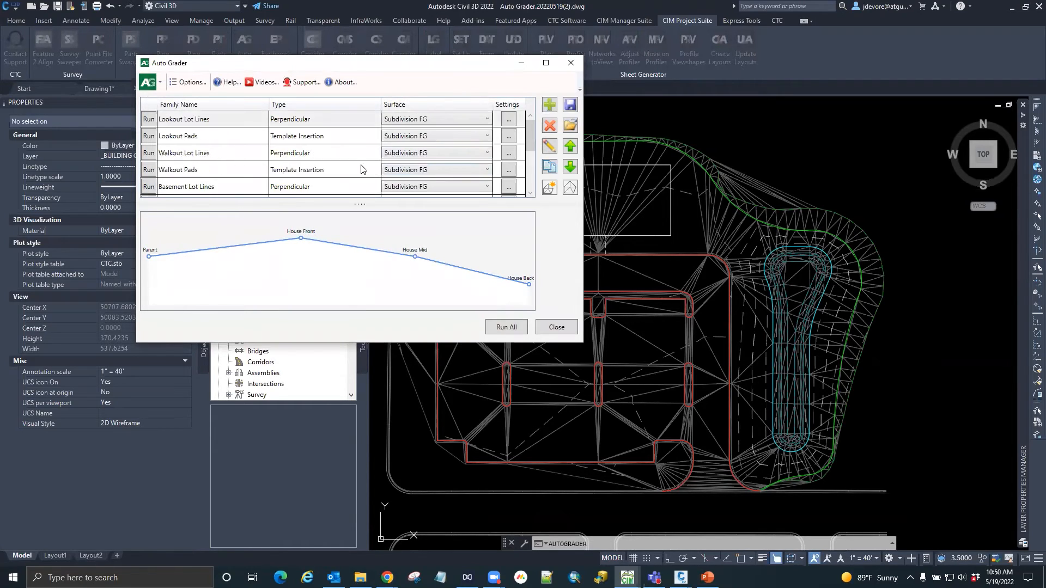
scroll(328, 161, "down", 2)
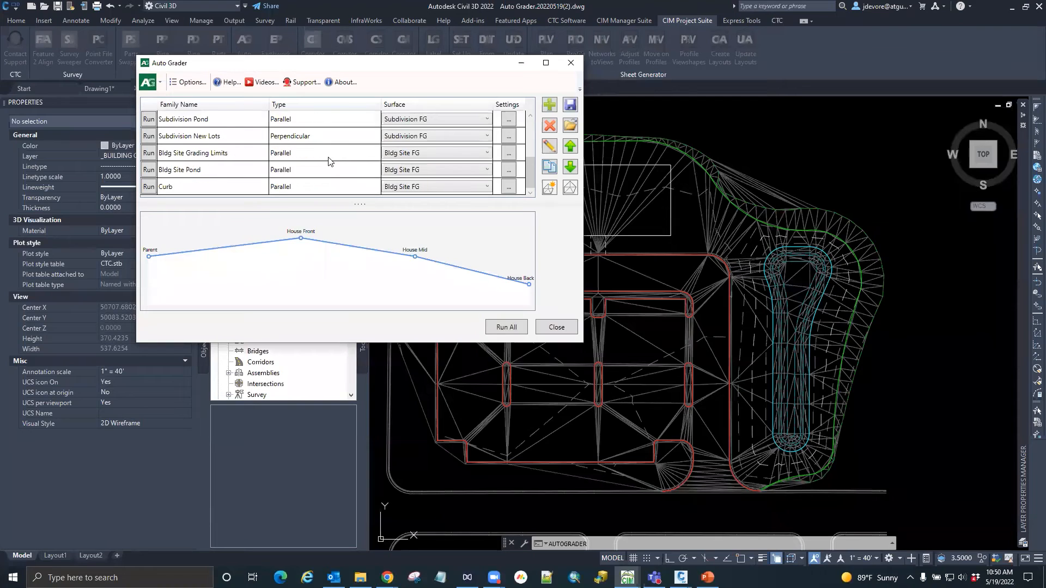
left_click(556, 327)
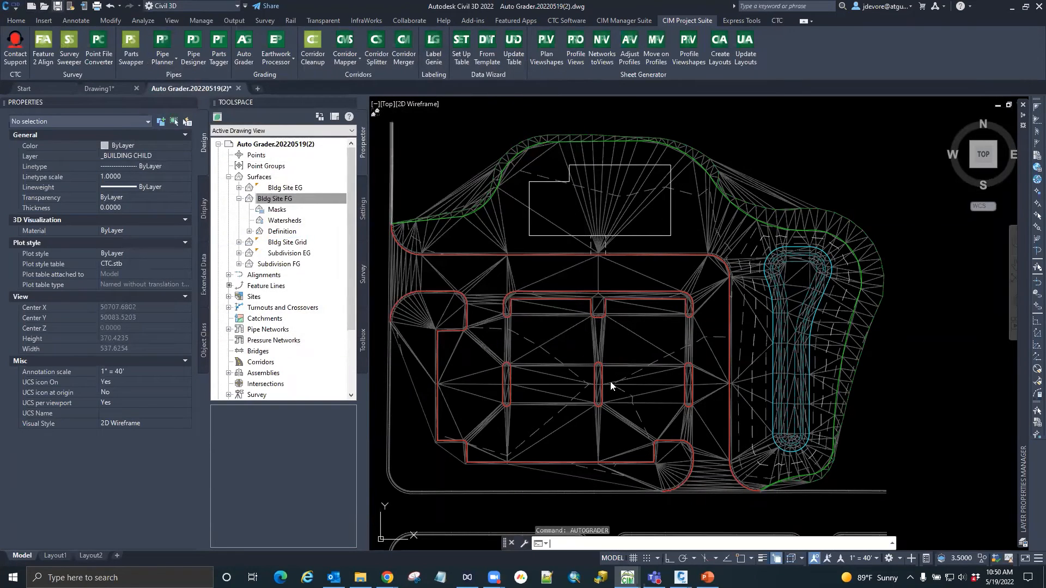
key("ctrl+s")
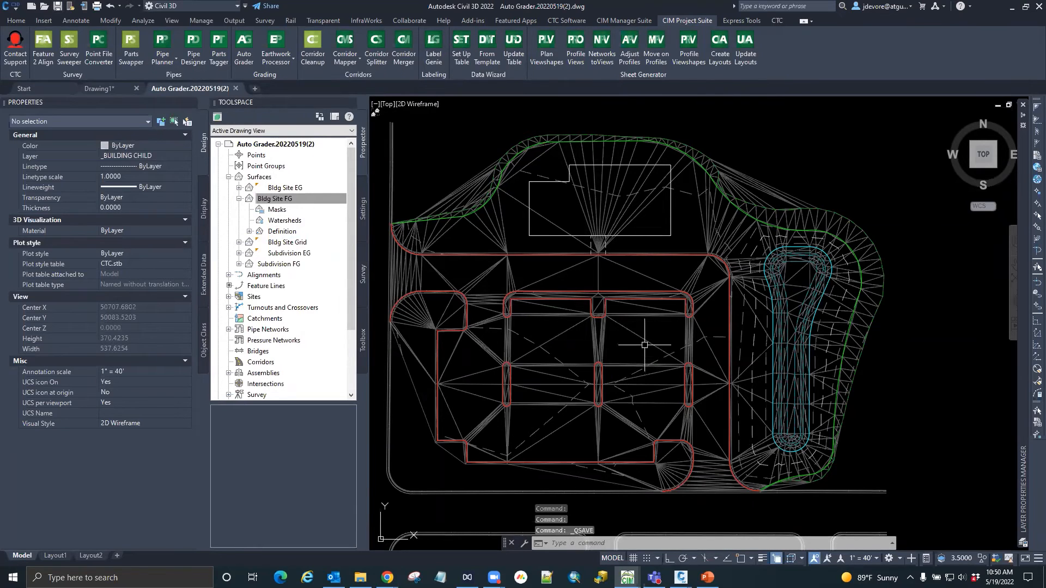
Step: Inspect the Bldg Site FG surface in the Object Viewer by orbiting around it, and close the viewer
left_click(644, 345)
right_click(646, 343)
left_click(693, 488)
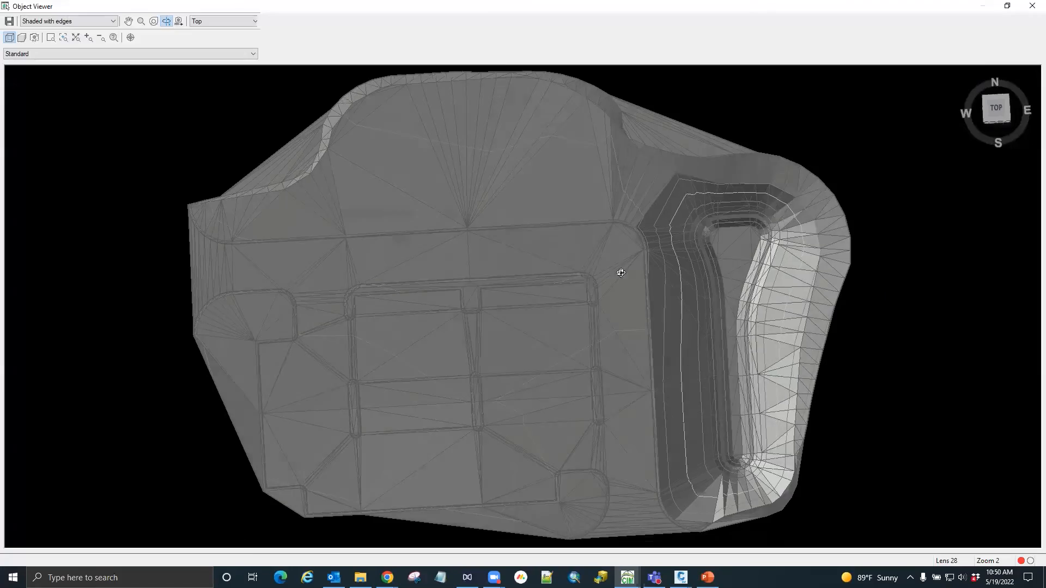
left_click_drag(621, 273, 764, 357)
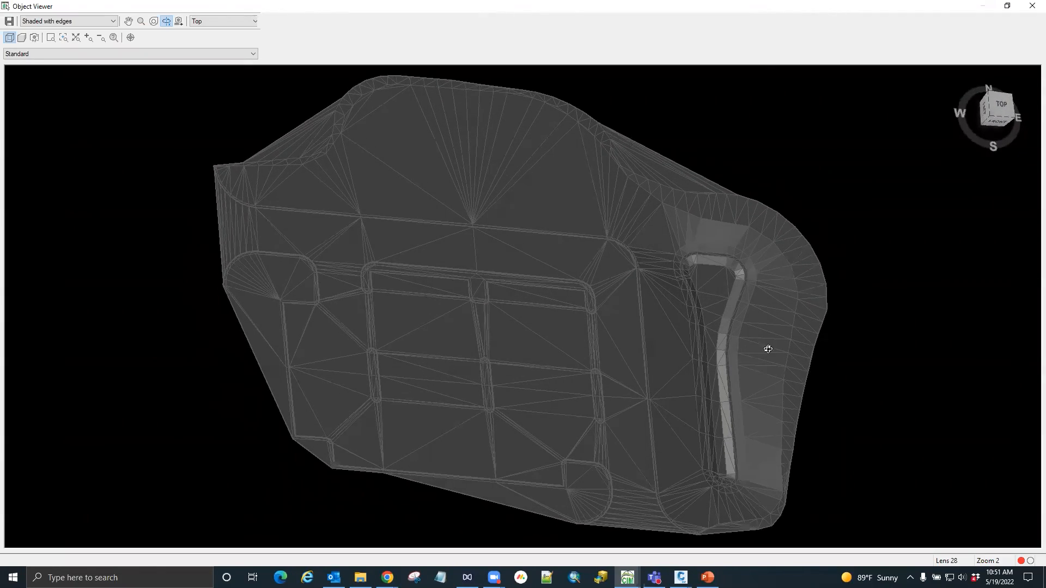
left_click(1032, 6)
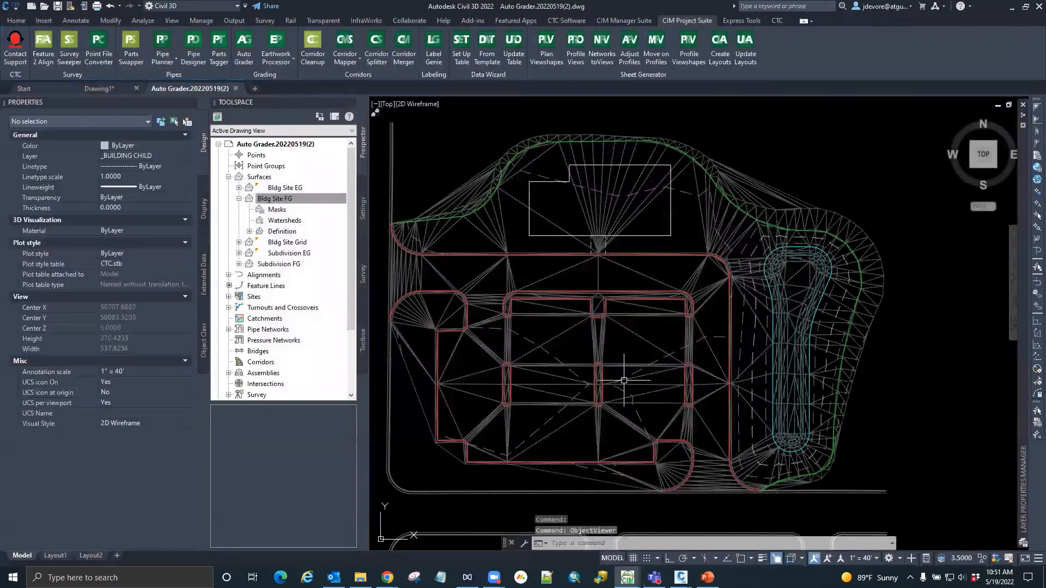
Step: Check the properties of the right-of-way feature line along the south side of the subdivision's southern road
scroll(793, 332, "down", 3)
scroll(461, 368, "up", 3)
scroll(562, 308, "down", 3)
scroll(619, 319, "up", 3)
scroll(677, 374, "up", 3)
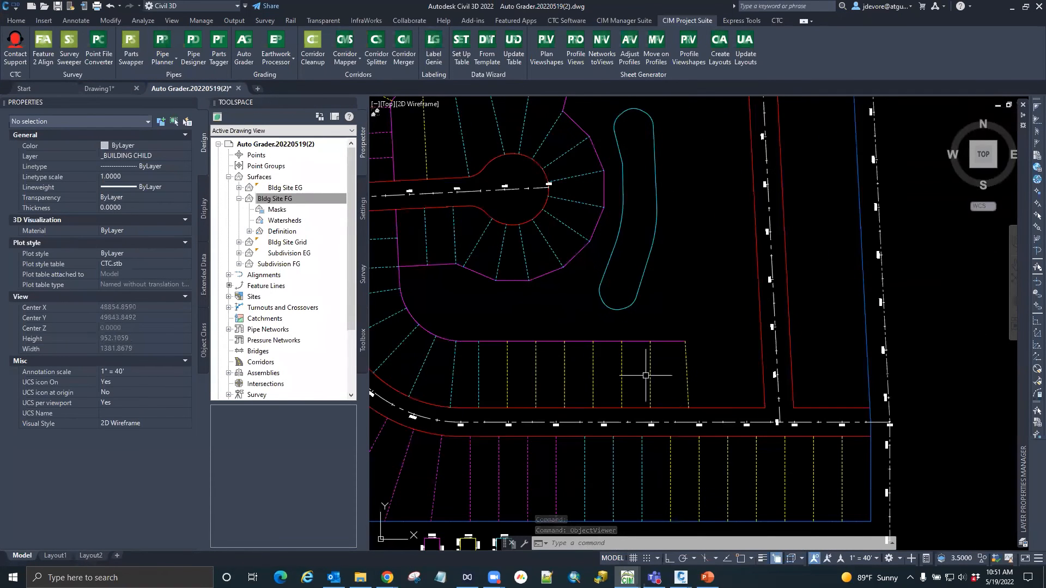
scroll(675, 299, "down", 3)
scroll(775, 428, "up", 4)
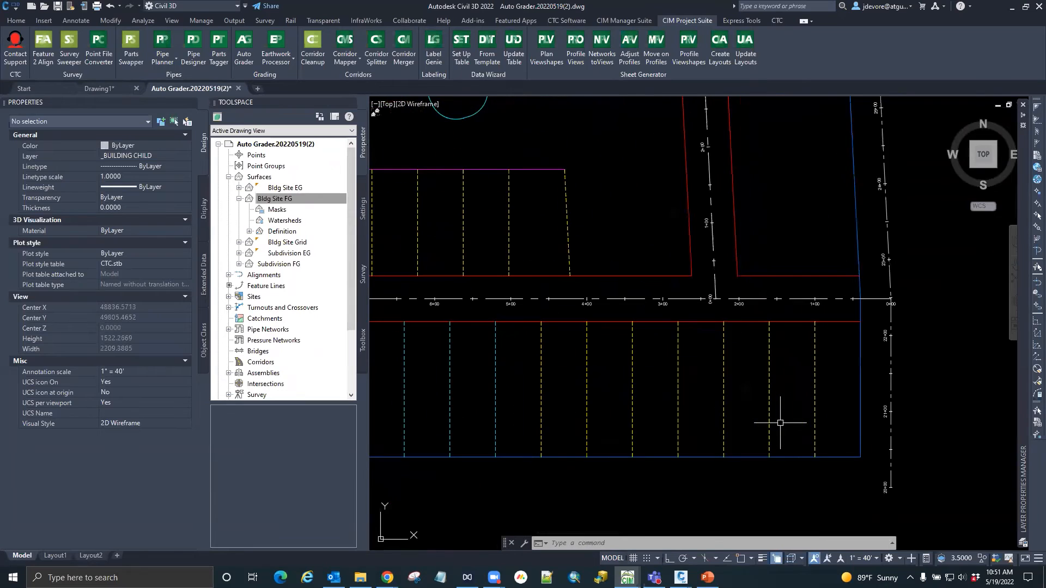
scroll(793, 411, "down", 2)
left_click(737, 348)
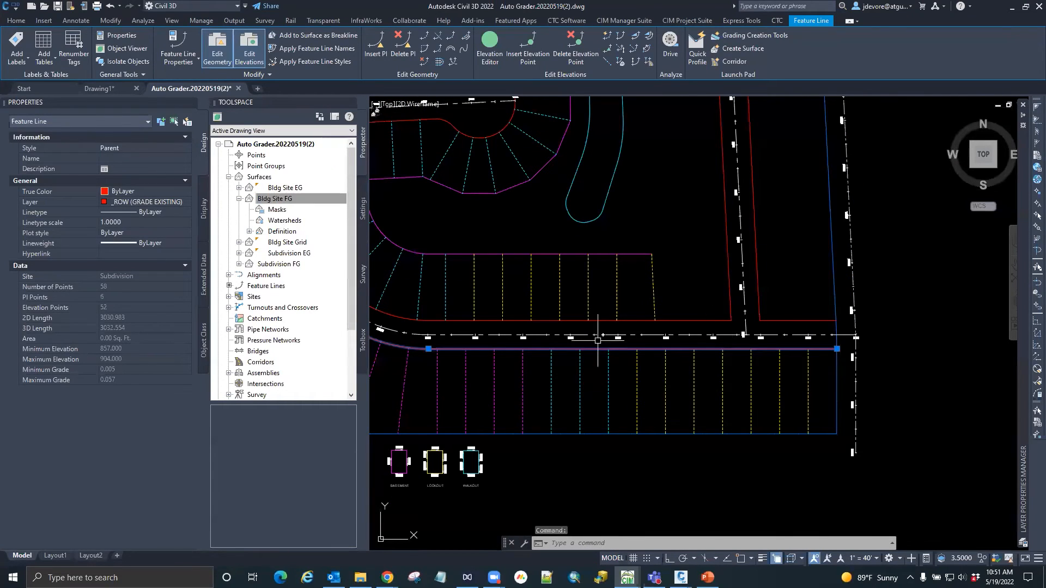
key("Escape")
key("Escape")
key("Escape")
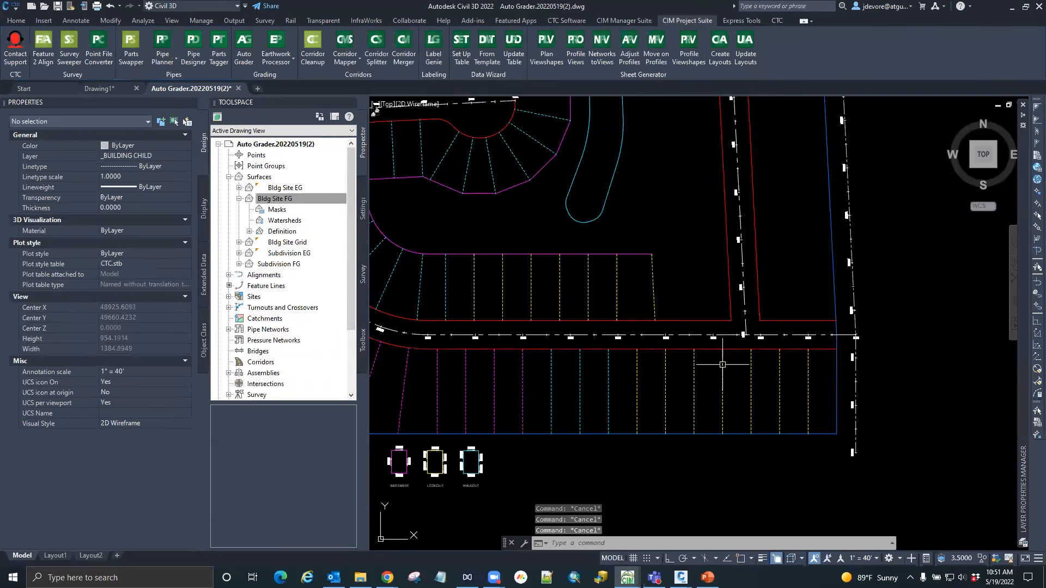
Step: Check the properties of the Evergreen road alignment and of a yellow lookout lot line south of the road
left_click(730, 330)
left_click(718, 376)
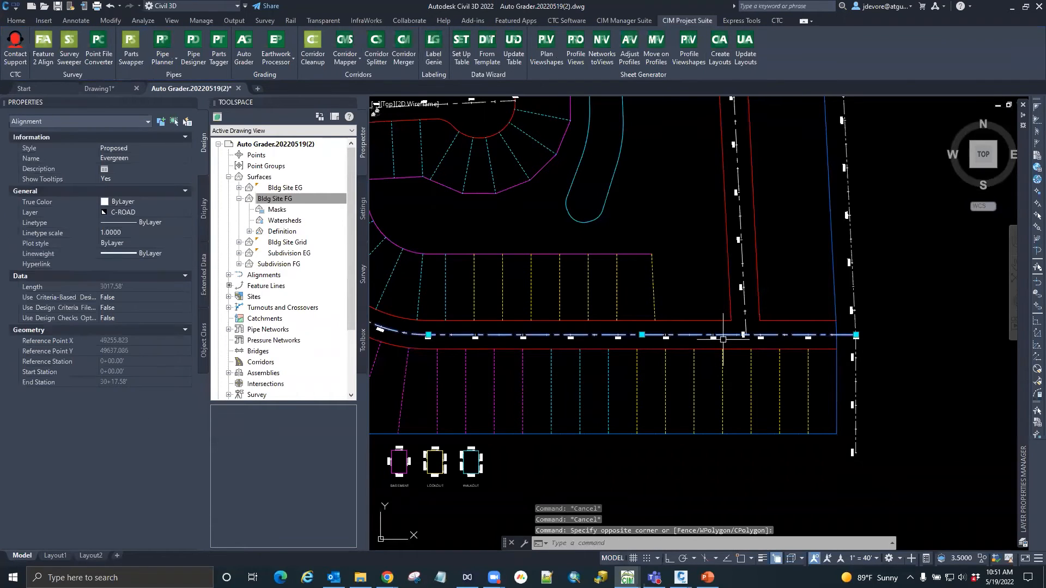
key("Escape")
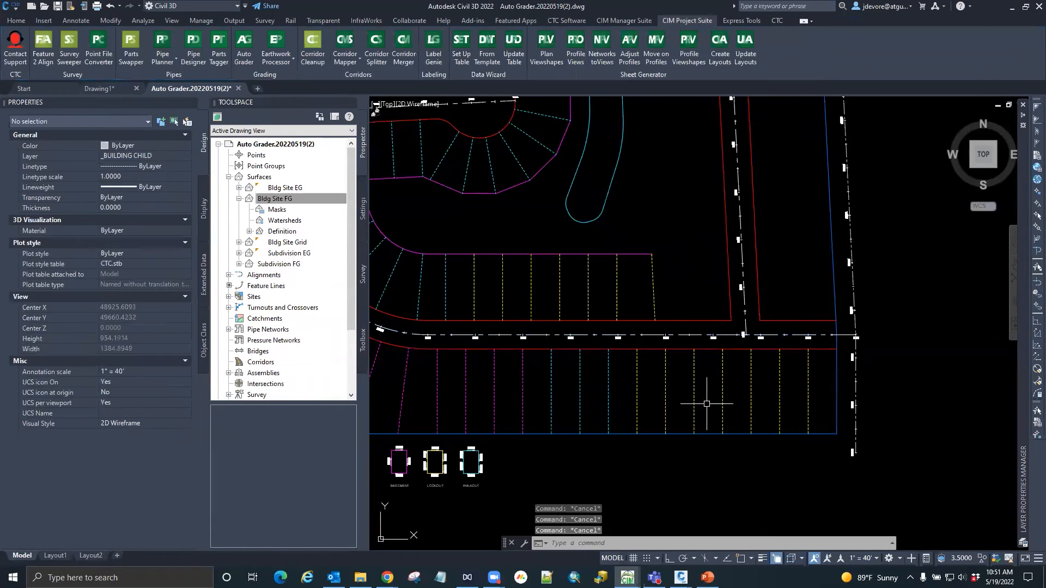
left_click(722, 404)
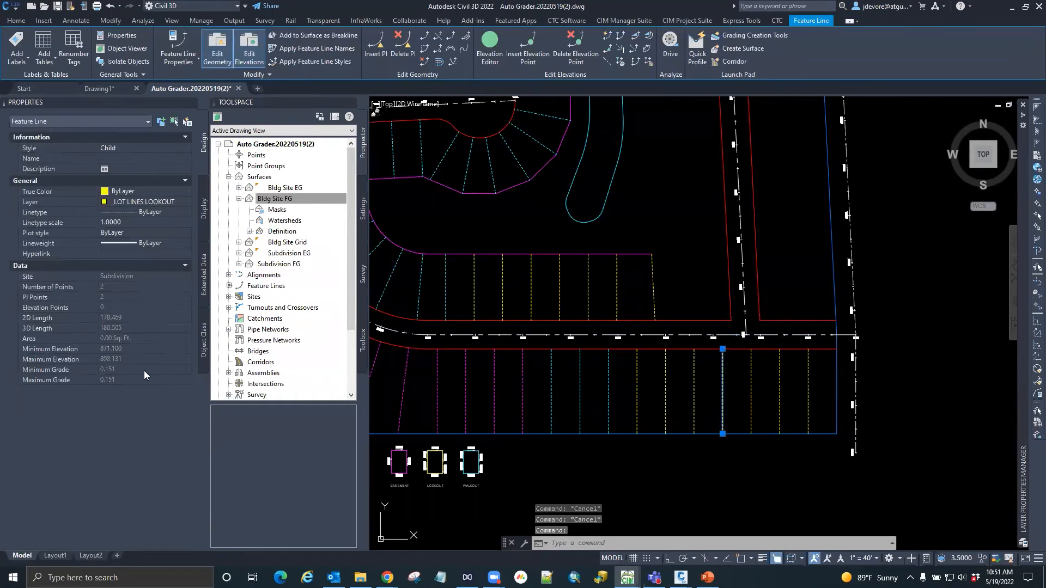
scroll(746, 431, "up", 2)
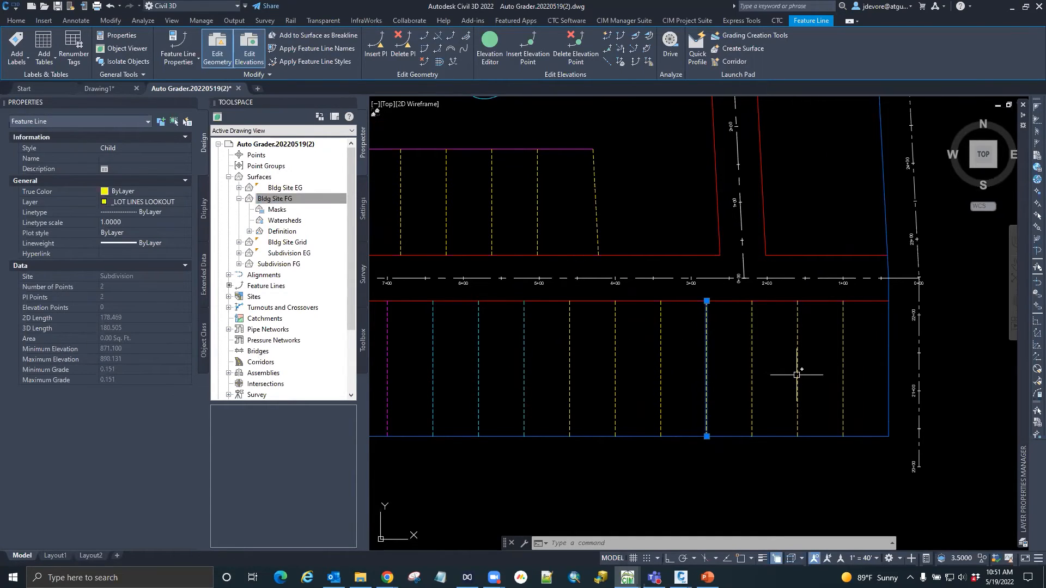
key("Escape")
key("Escape")
key("Escape")
scroll(798, 368, "down", 2)
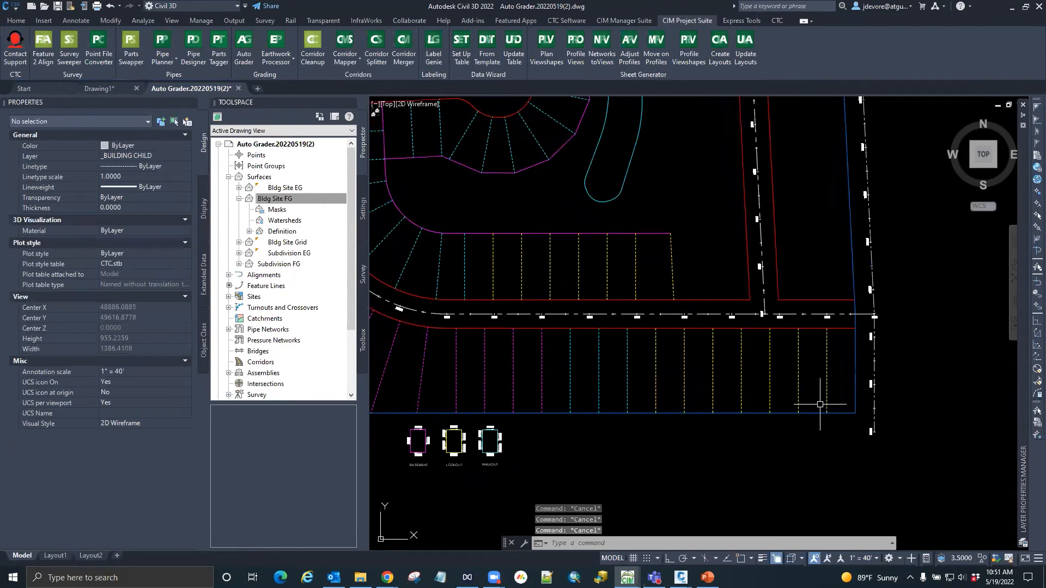
Step: Examine the basement, lookout and walkout pad templates and compare their colors with the lot lines across the subdivision
mouse_move(819, 404)
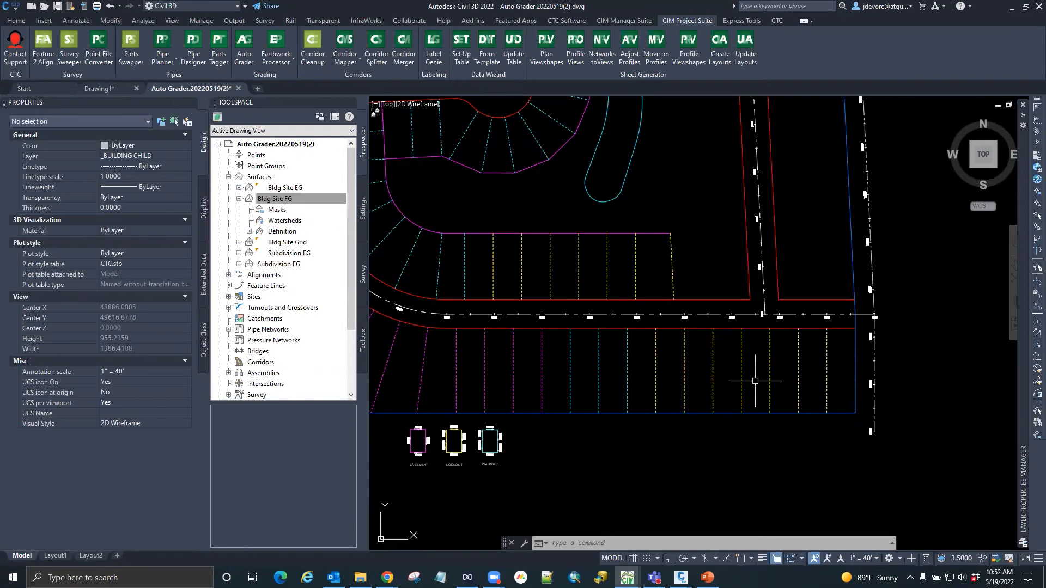
scroll(394, 458, "up", 5)
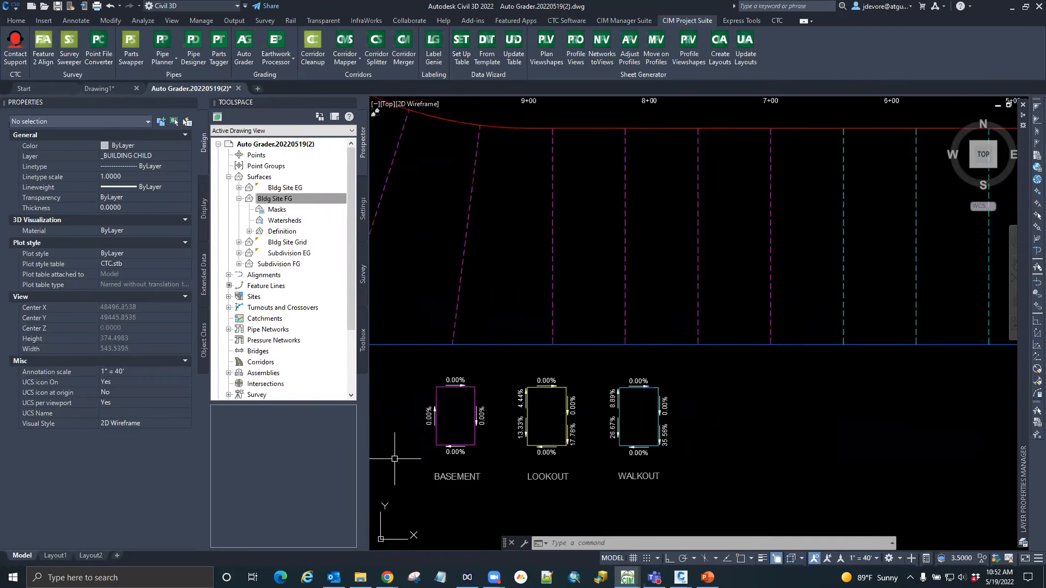
scroll(632, 347, "down", 3)
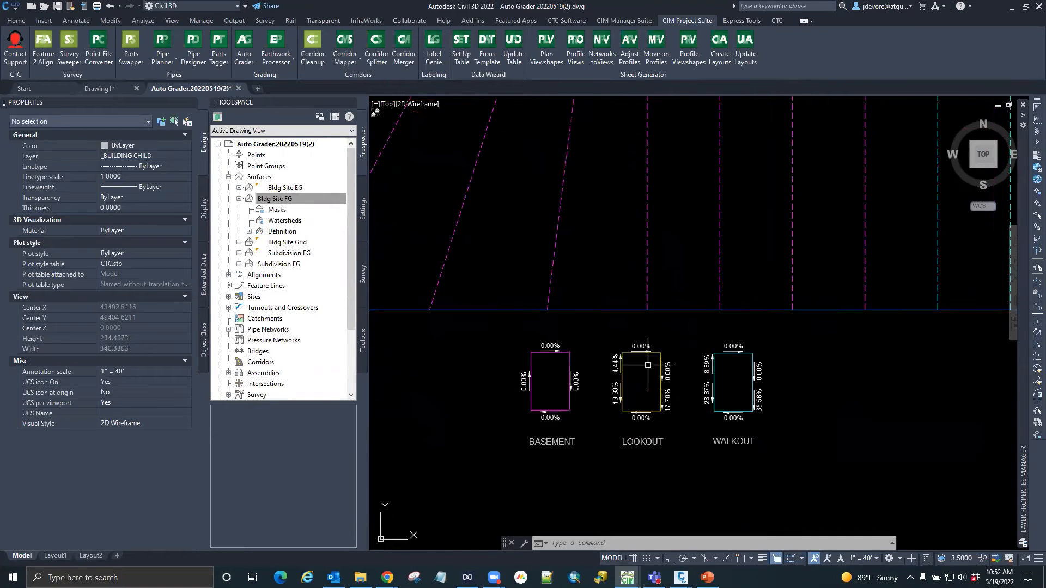
scroll(645, 383, "up", 3)
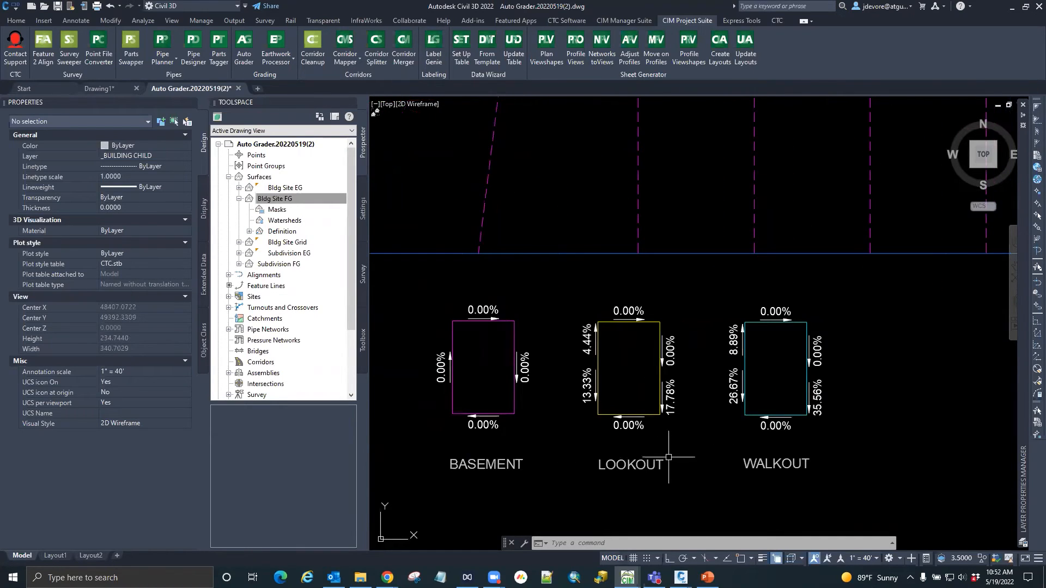
scroll(544, 343, "down", 7)
scroll(563, 319, "up", 2)
scroll(776, 419, "down", 2)
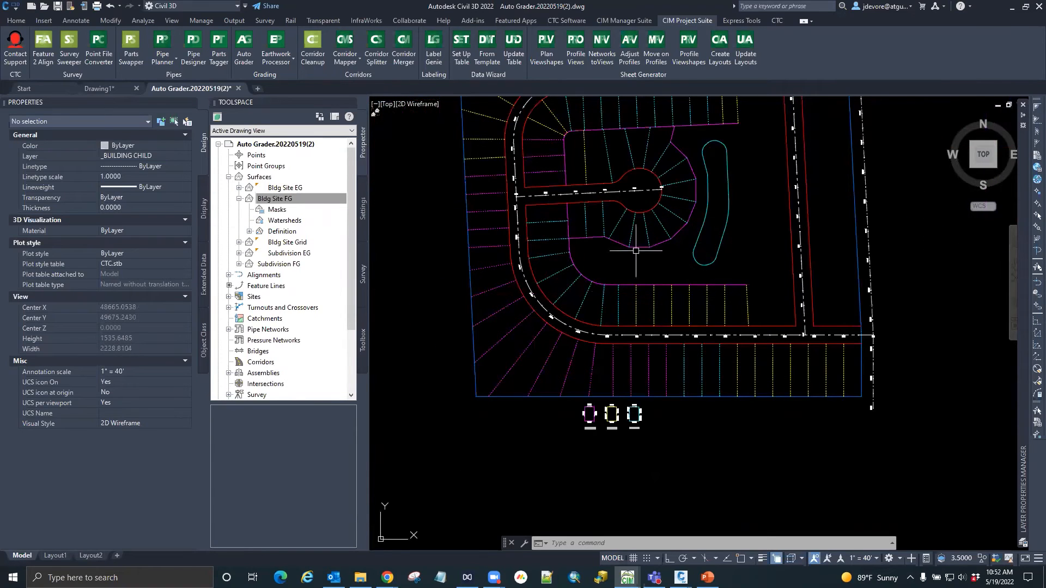
scroll(779, 297, "down", 2)
scroll(790, 300, "up", 5)
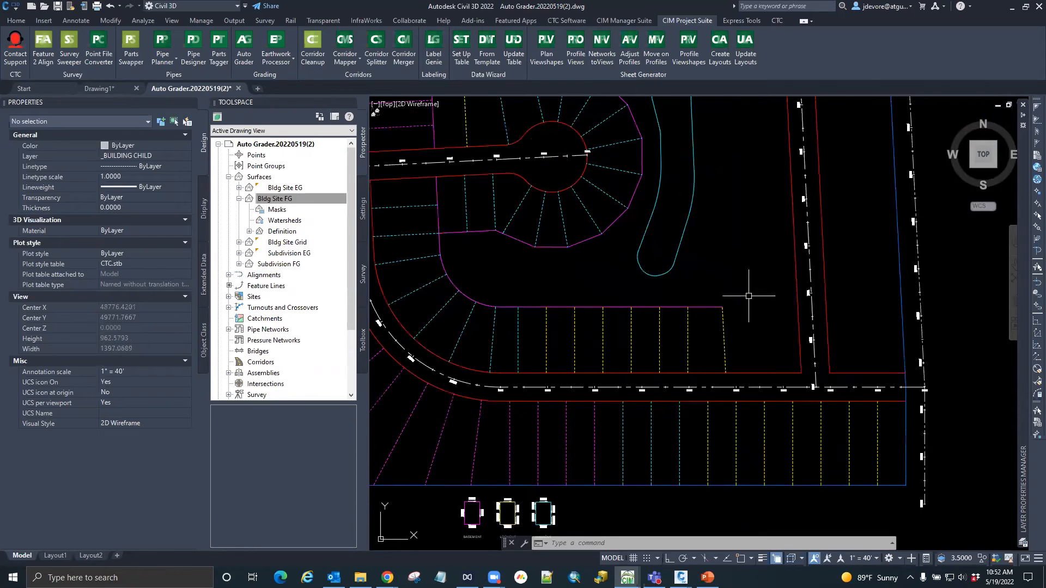
scroll(747, 292, "down", 2)
scroll(719, 229, "down", 2)
scroll(700, 196, "up", 2)
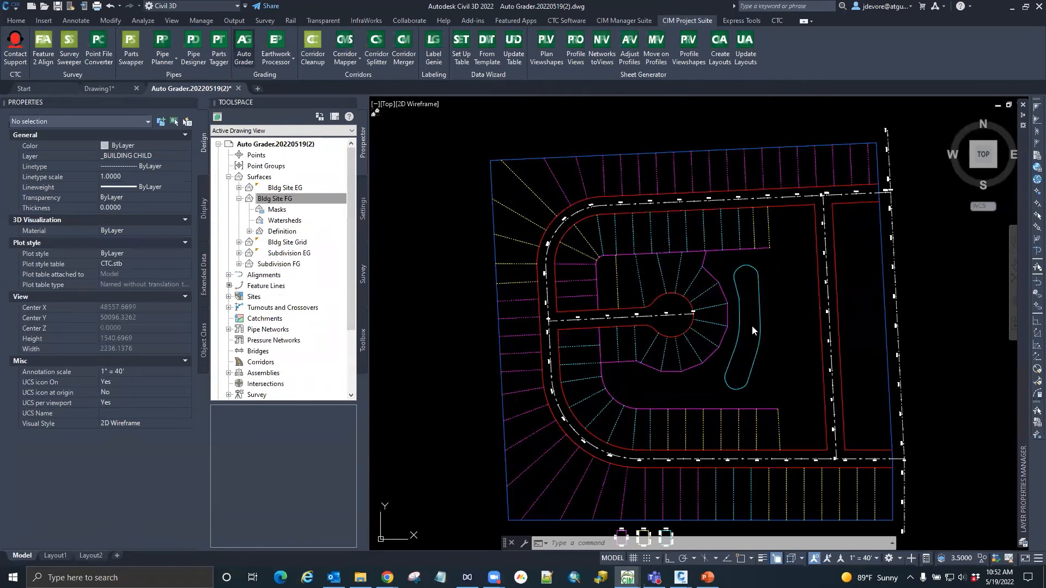
Step: Open Auto Grader and preview the profiles of the Lookout Pads and Lookout Lot Lines families
left_click(244, 46)
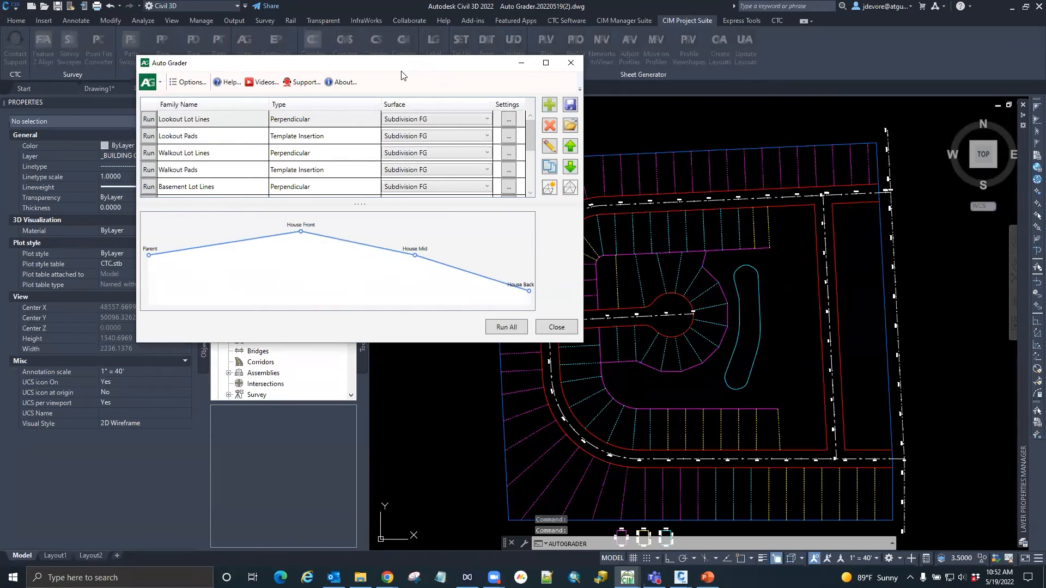
left_click_drag(401, 74, 332, 90)
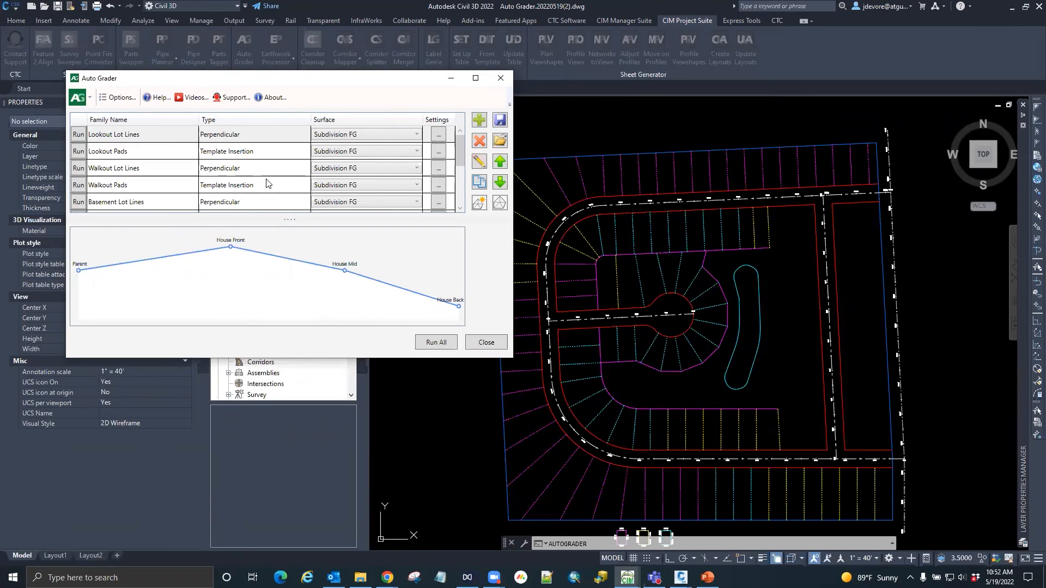
left_click(107, 152)
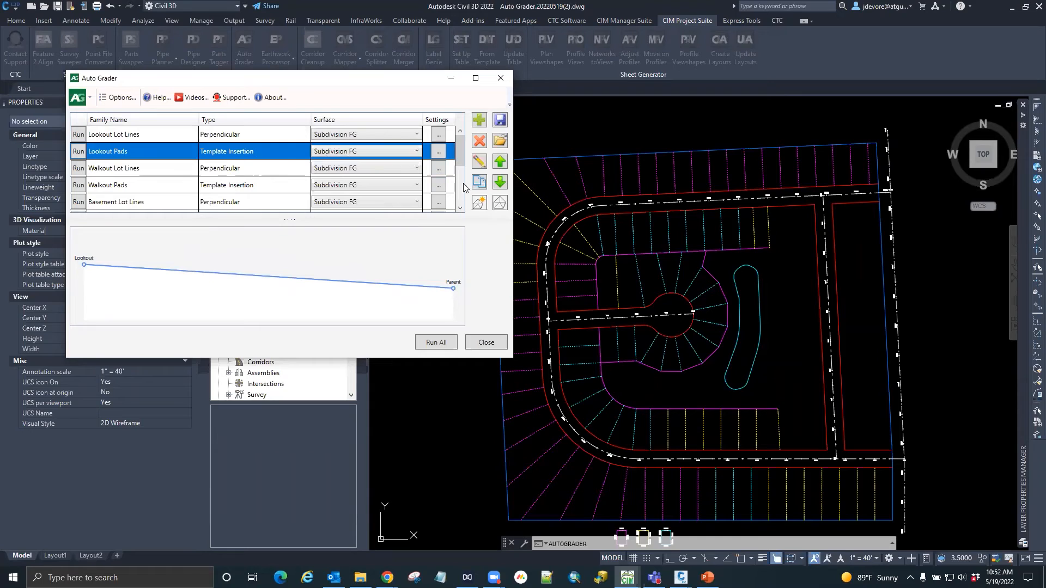
left_click(134, 136)
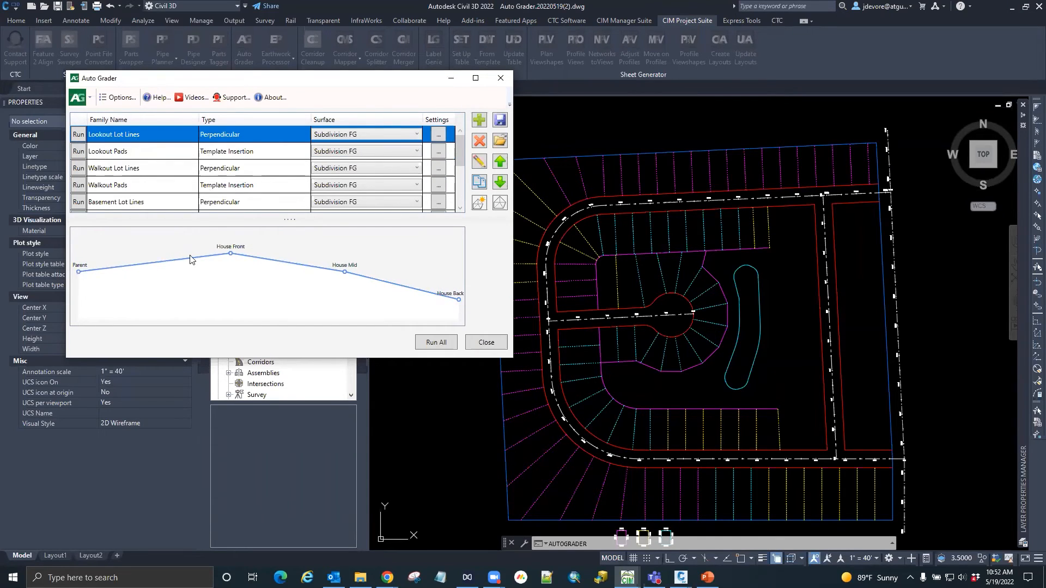
Step: Review the perpendicular grading settings of the Lookout Lot Lines family, then save and close them
left_click(478, 161)
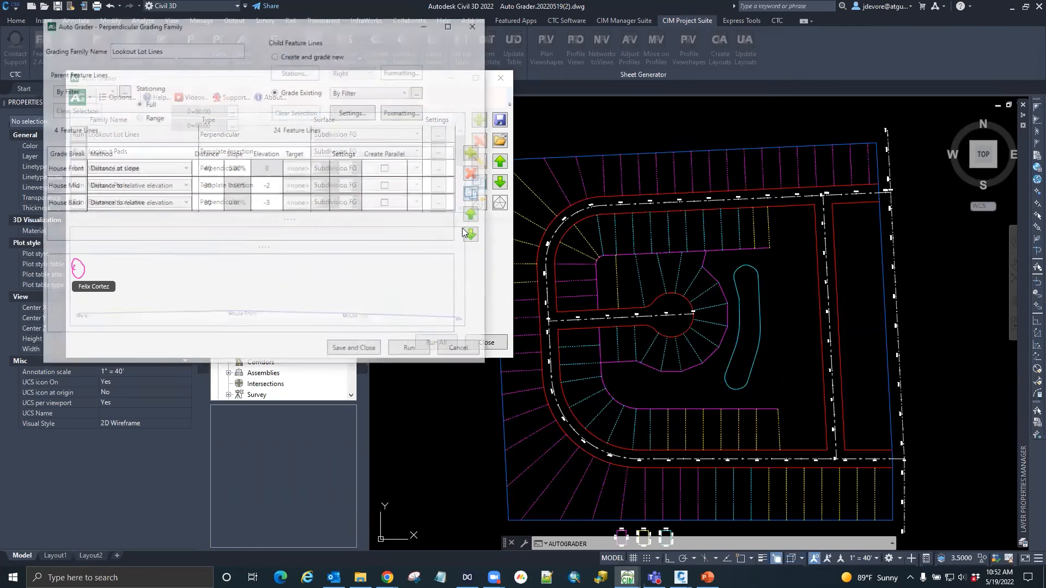
left_click_drag(318, 30, 342, 57)
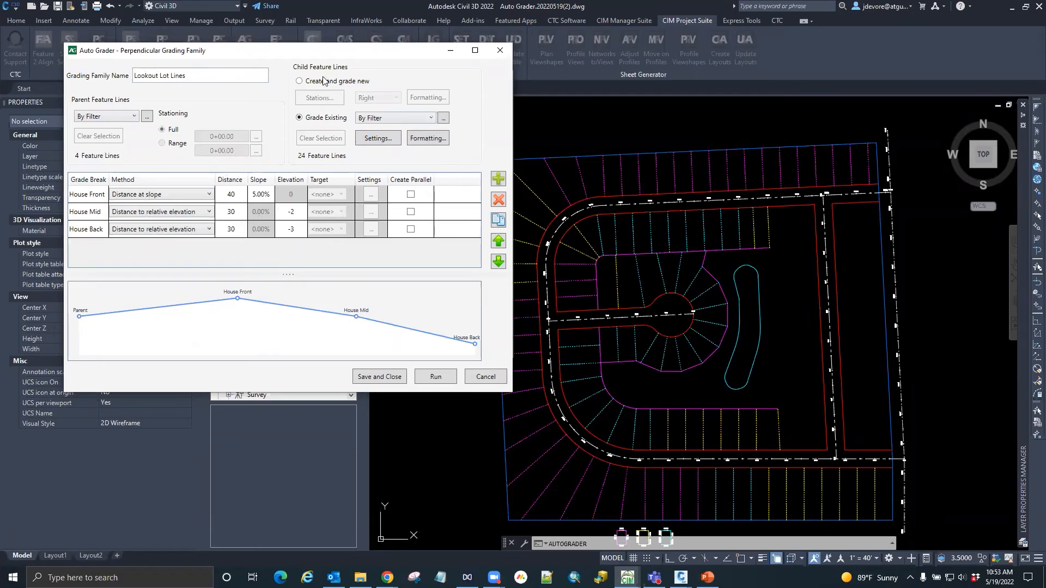
left_click(379, 376)
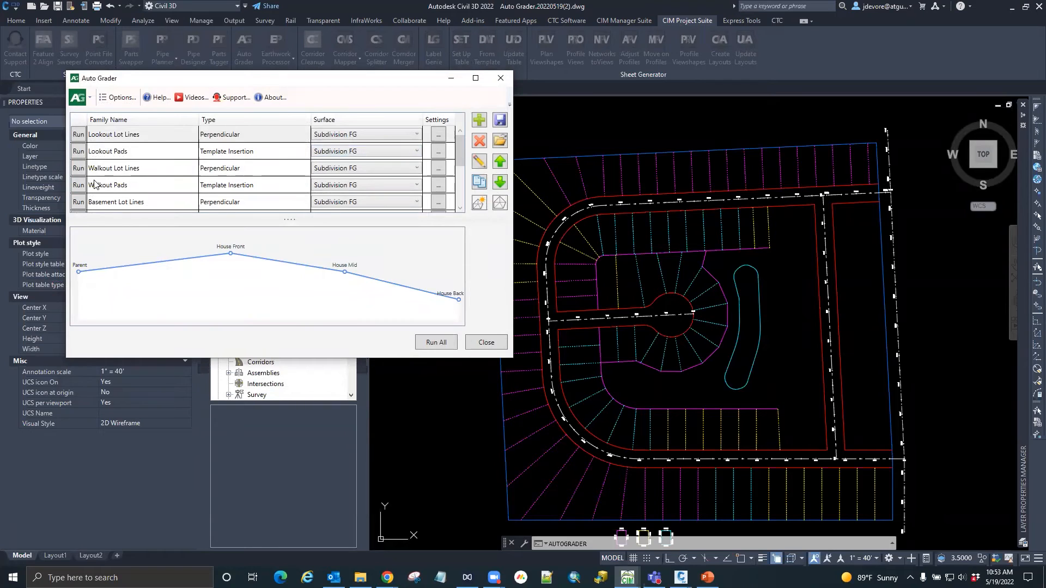
Step: Run the Lookout Lot Lines family into Subdivision FG, close Auto Grader and check a graded lookout lot line's properties
left_click(78, 135)
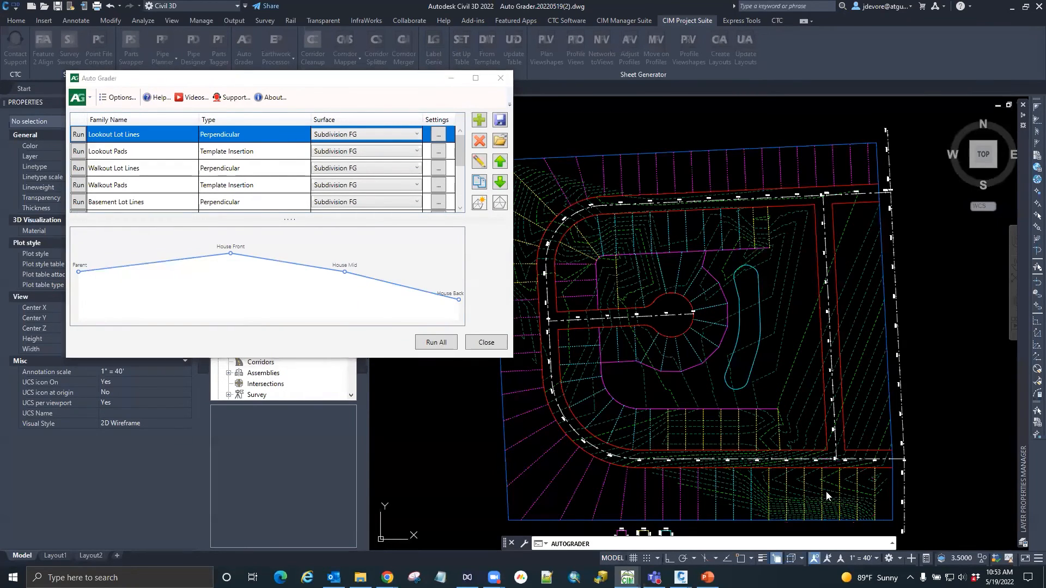
left_click(484, 343)
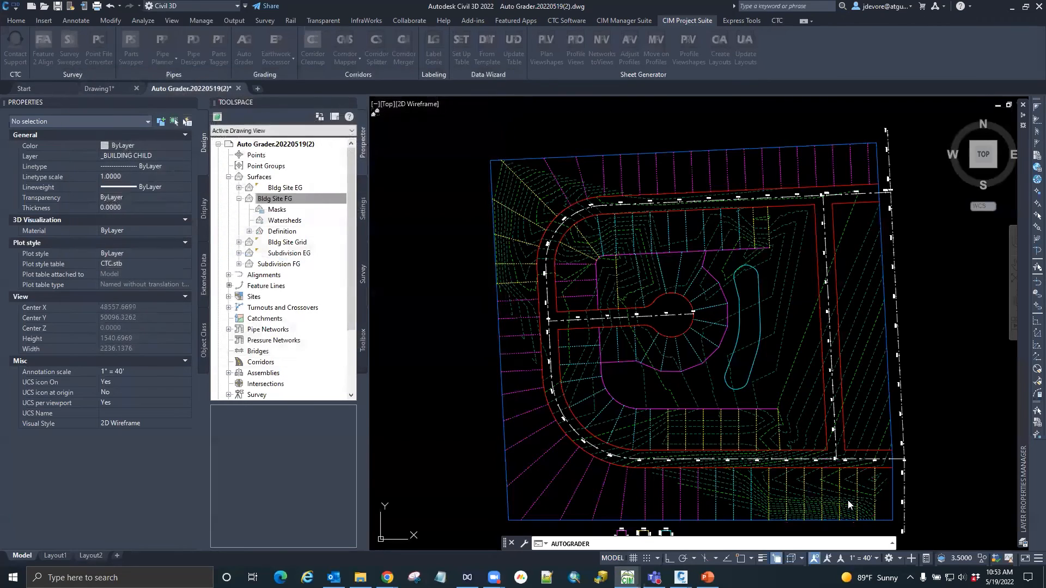
scroll(835, 497, "up", 2)
scroll(836, 497, "up", 3)
left_click(773, 474)
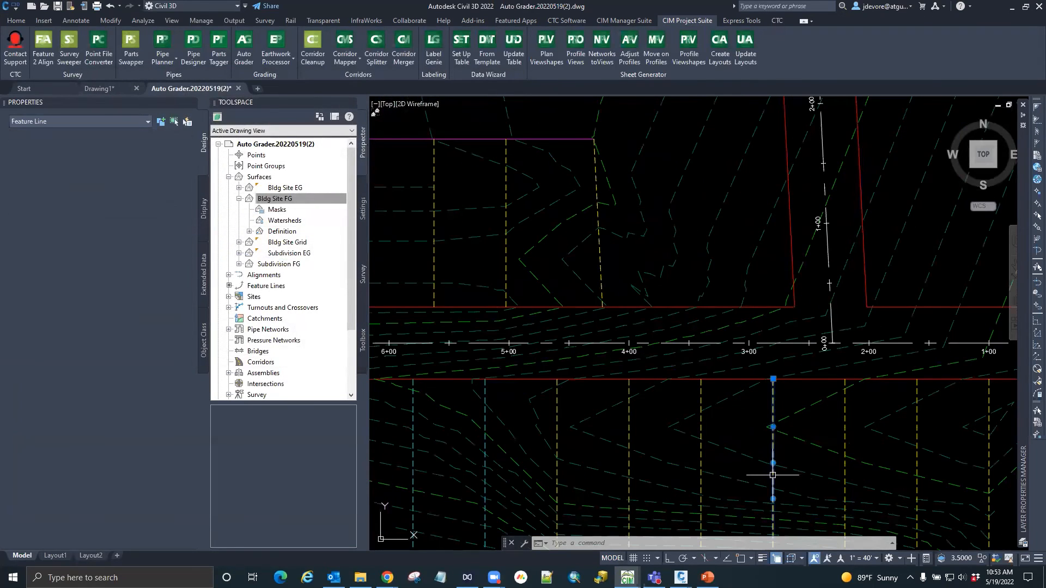
scroll(732, 412, "down", 2)
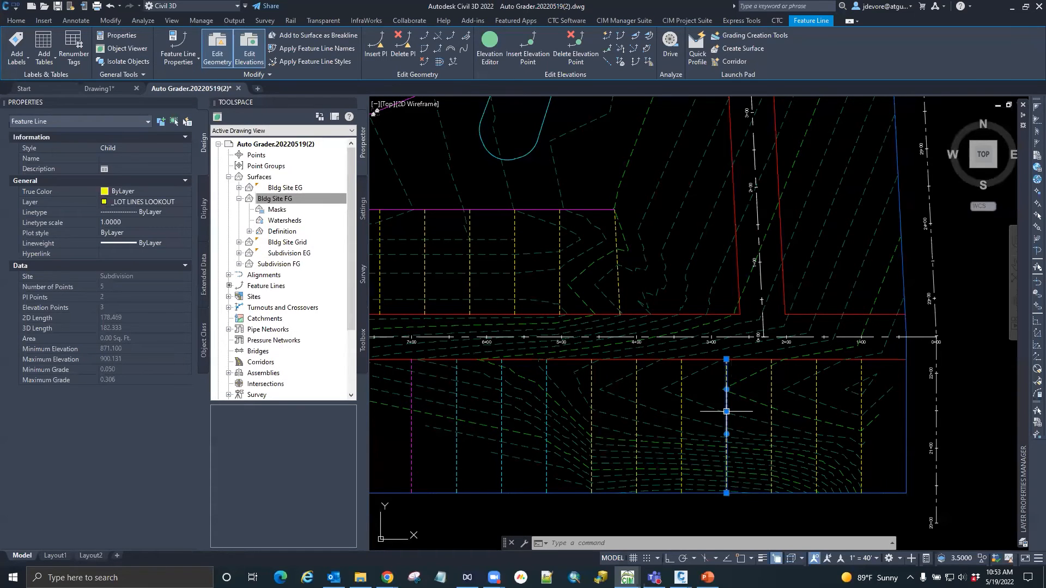
scroll(855, 469, "down", 3)
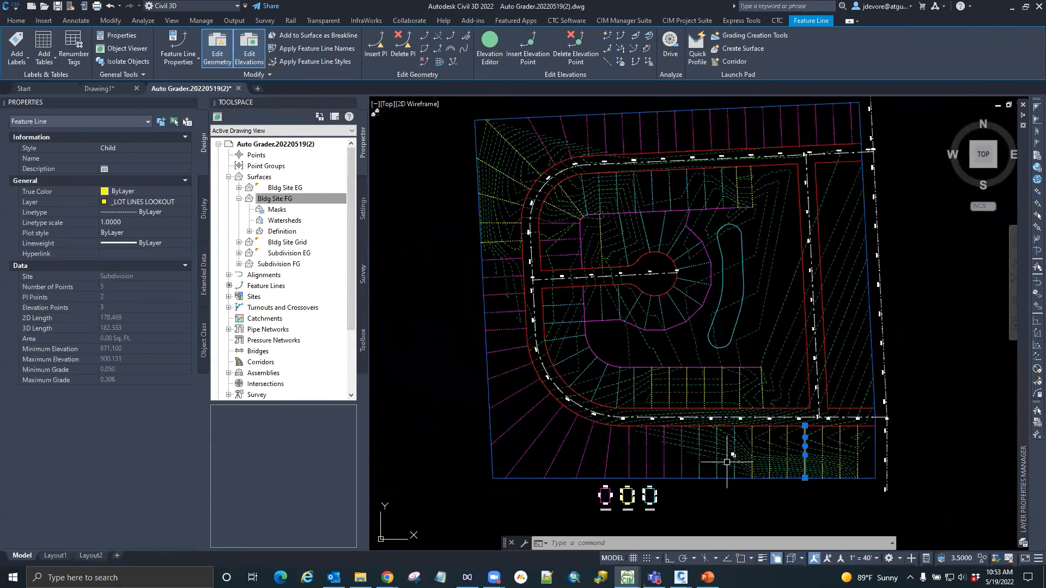
key("Escape")
key("Escape")
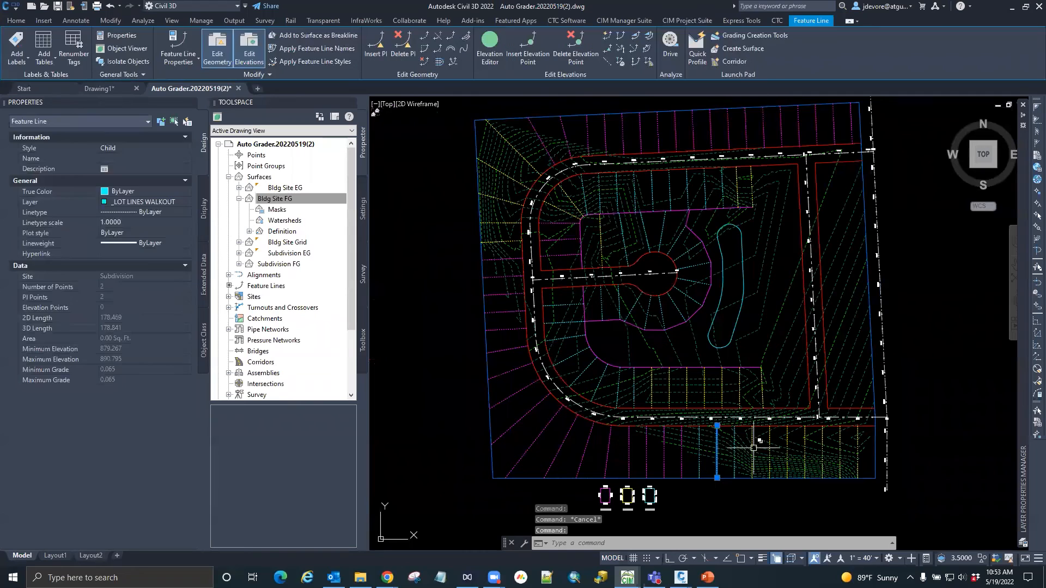
Step: Examine the contours around the lookout lots and the slope labels on the three house pad templates
scroll(834, 461, "up", 2)
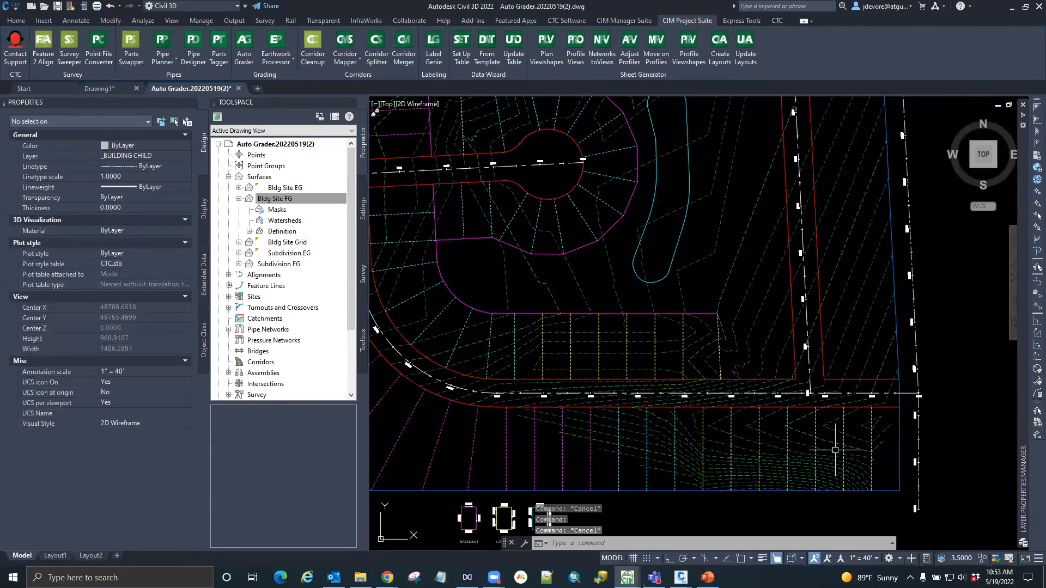
scroll(817, 429, "down", 2)
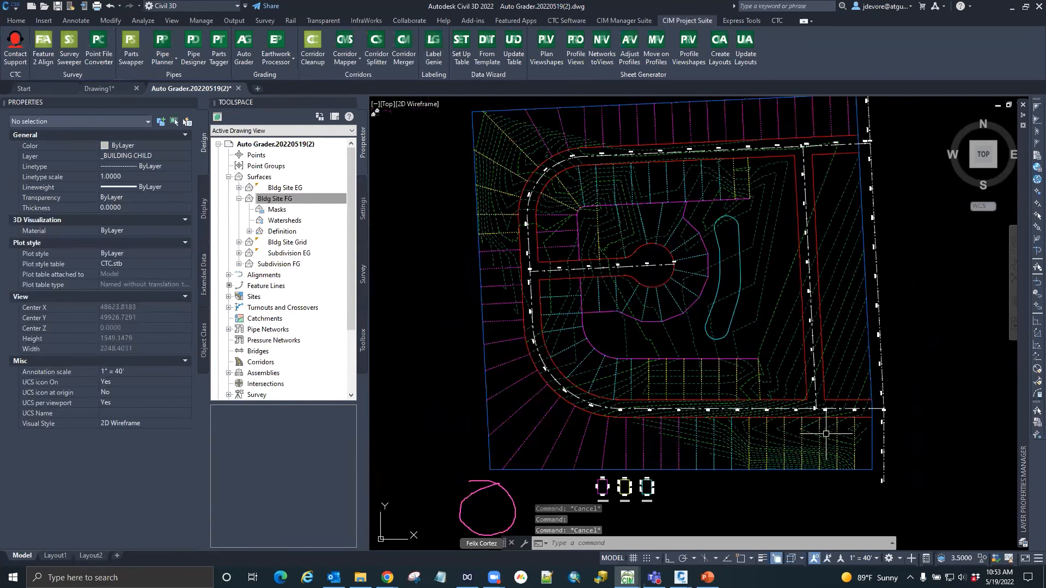
scroll(601, 506, "up", 6)
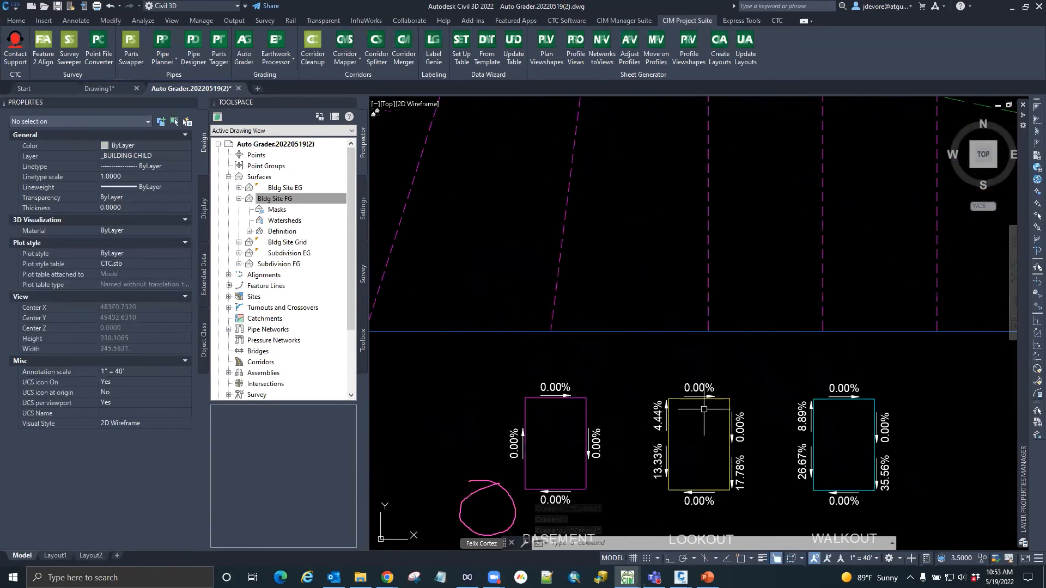
scroll(697, 437, "up", 2)
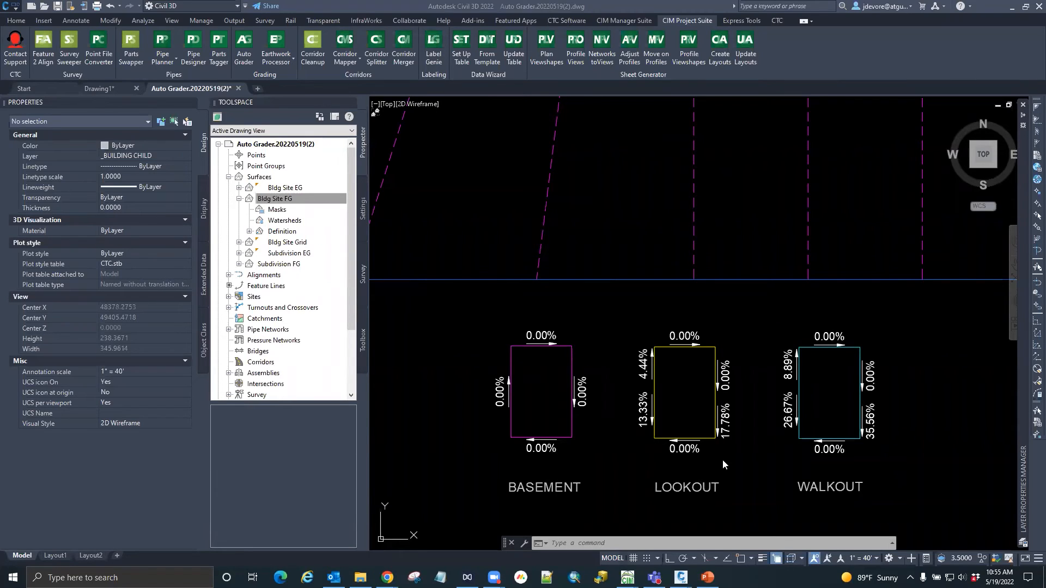
mouse_move(756, 480)
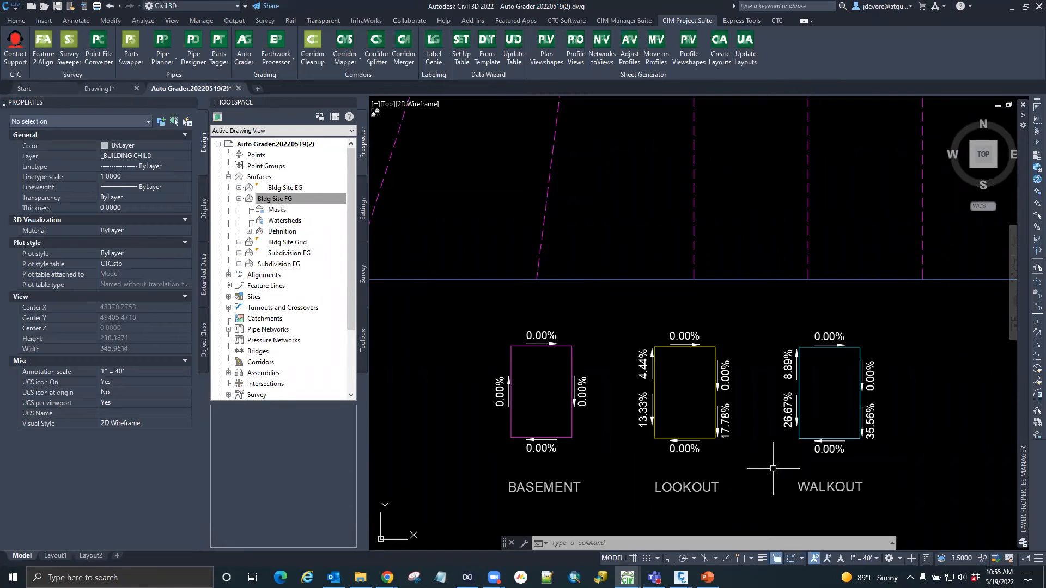
scroll(719, 445, "down", 3)
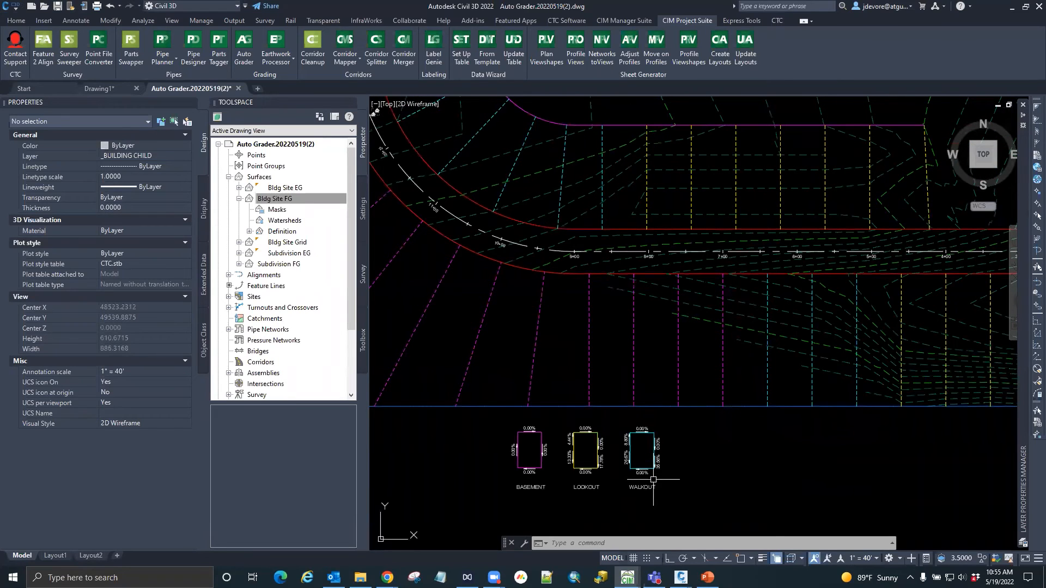
Step: Reopen Auto Grader, review the template grading settings of the Lookout Pads family, then save and close them
scroll(537, 461, "down", 5)
scroll(661, 452, "up", 3)
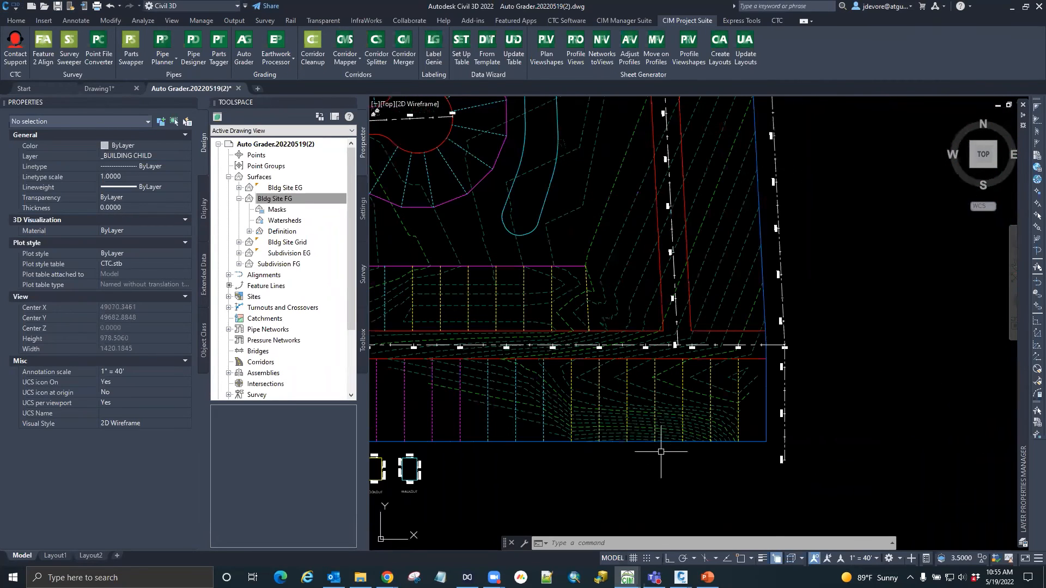
scroll(724, 432, "down", 2)
scroll(632, 228, "up", 4)
scroll(631, 228, "down", 2)
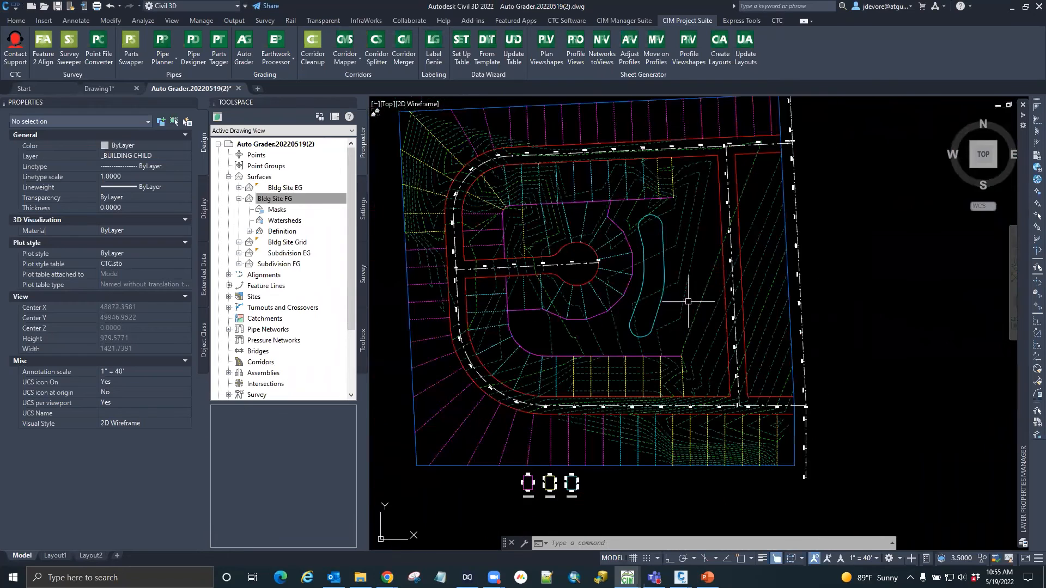
left_click(243, 46)
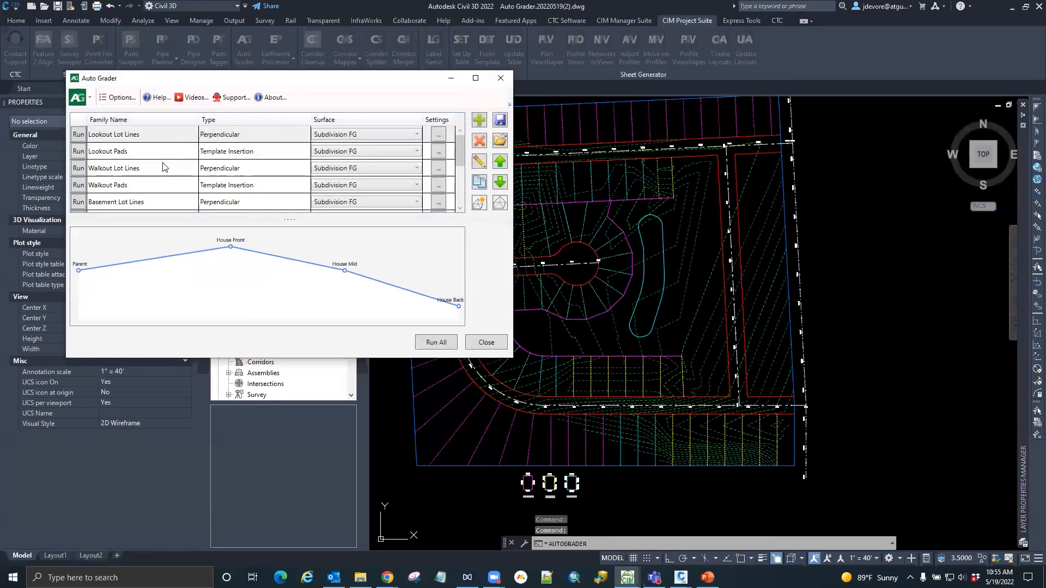
left_click(123, 153)
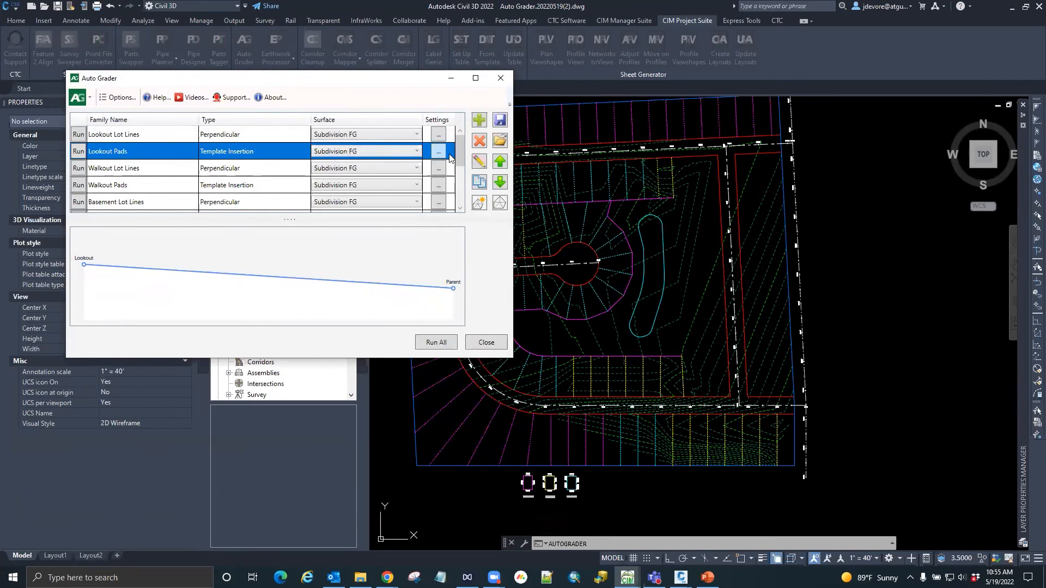
left_click(480, 162)
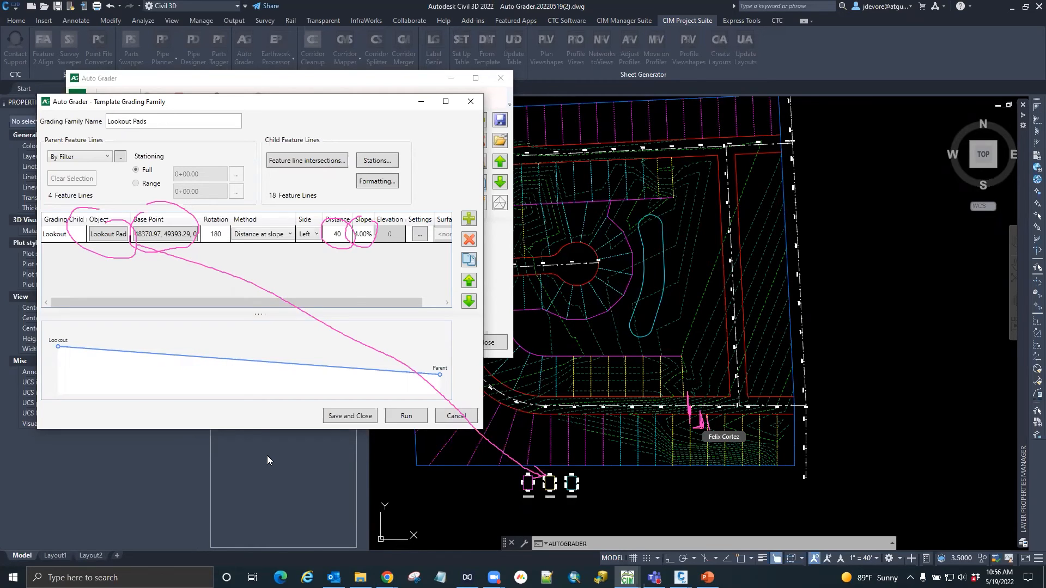
left_click(352, 417)
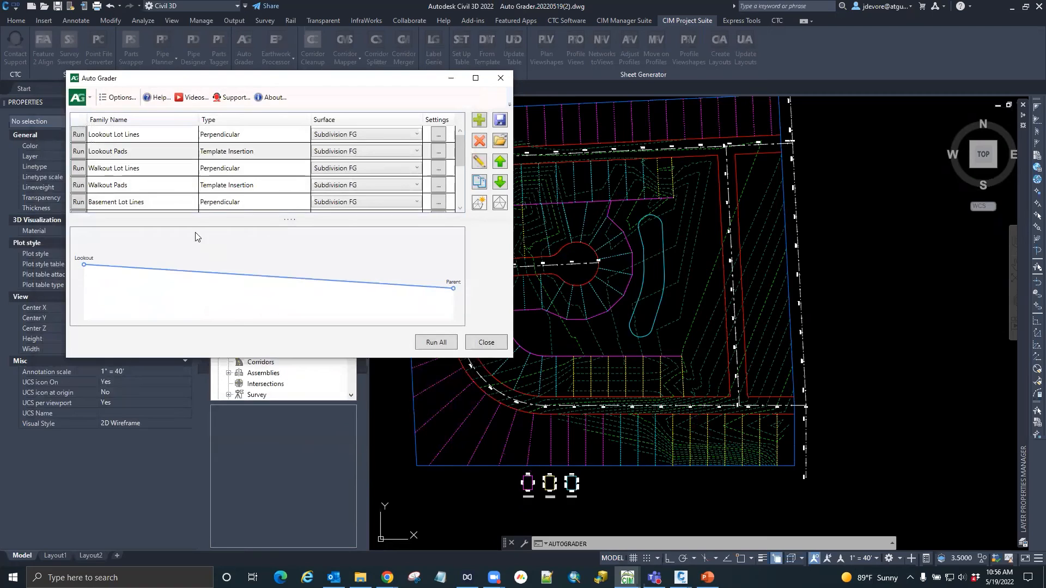
Step: Run the Lookout Pads, Walkout Lot Lines and Walkout Pads families into Subdivision FG
left_click(78, 152)
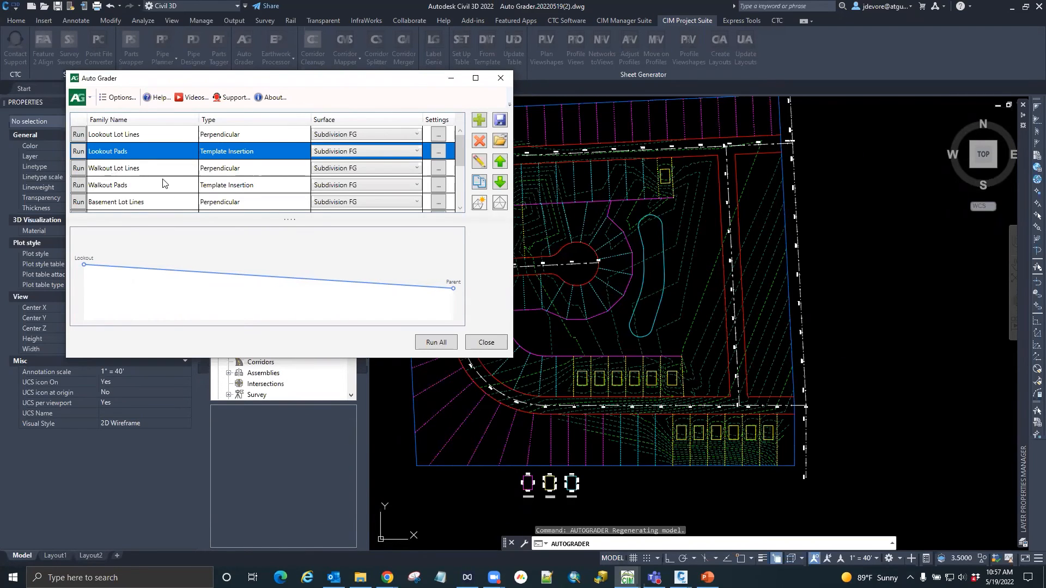
left_click(79, 169)
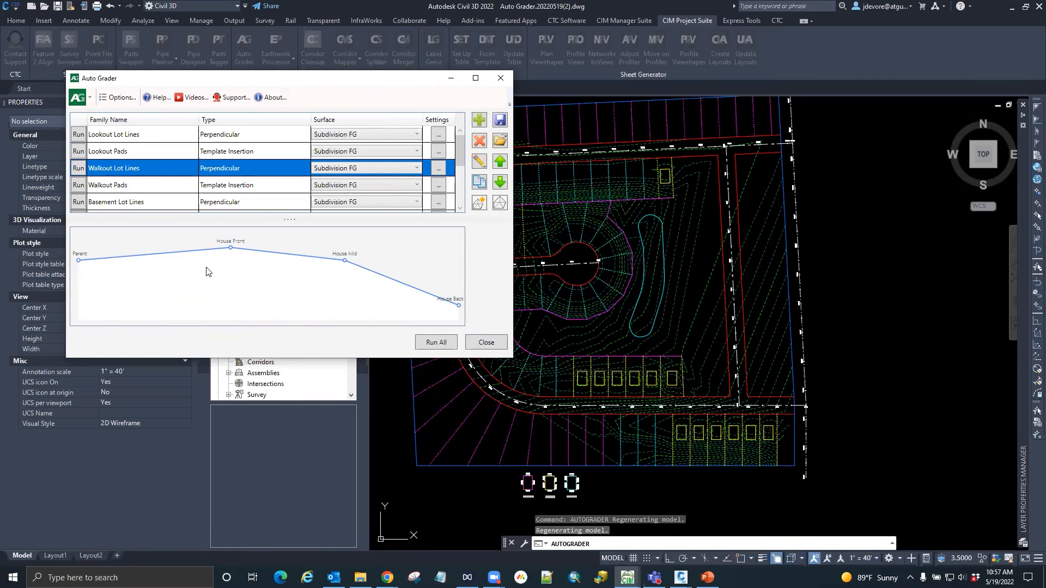
left_click(76, 187)
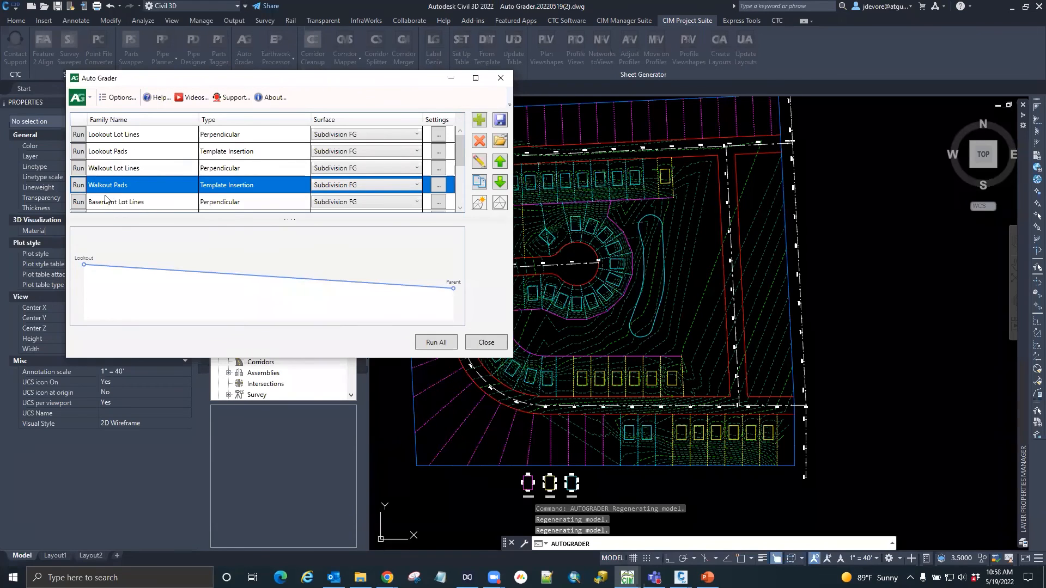
Step: Run the Basement Lot Lines and Basement Pads families into Subdivision FG
scroll(105, 191, "down", 3)
scroll(104, 174, "up", 2)
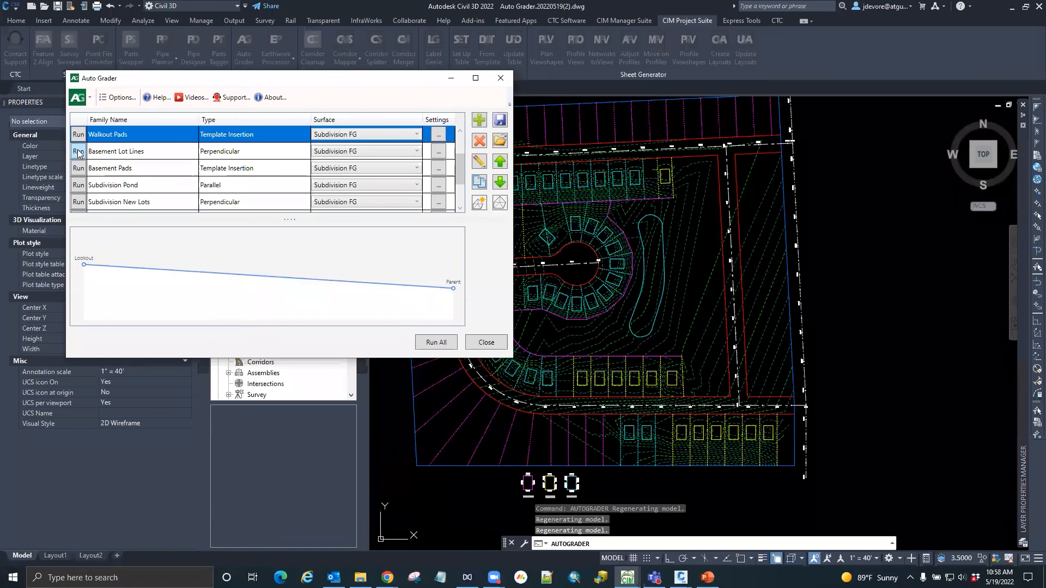
left_click(78, 151)
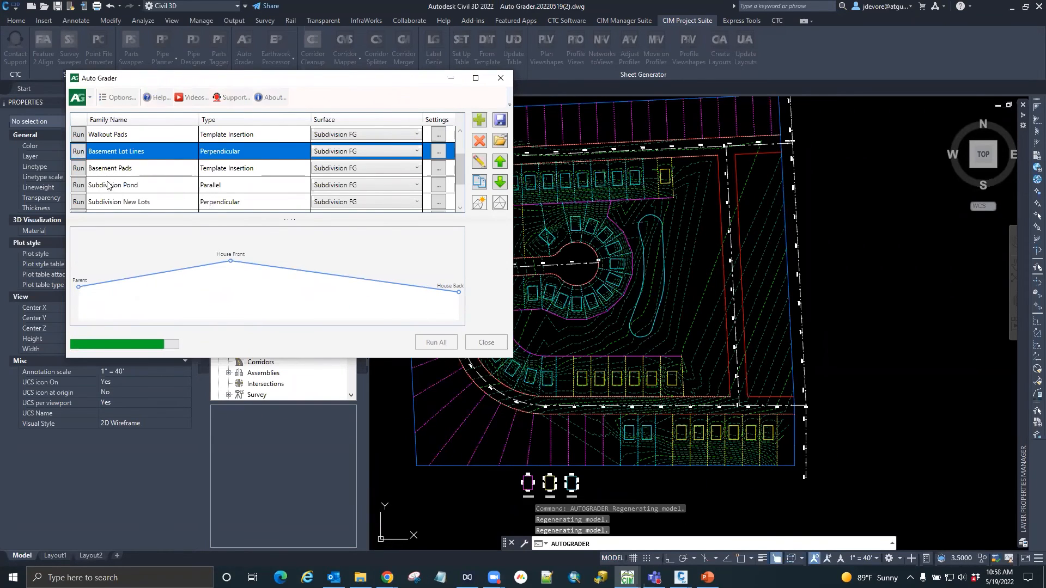
left_click(79, 168)
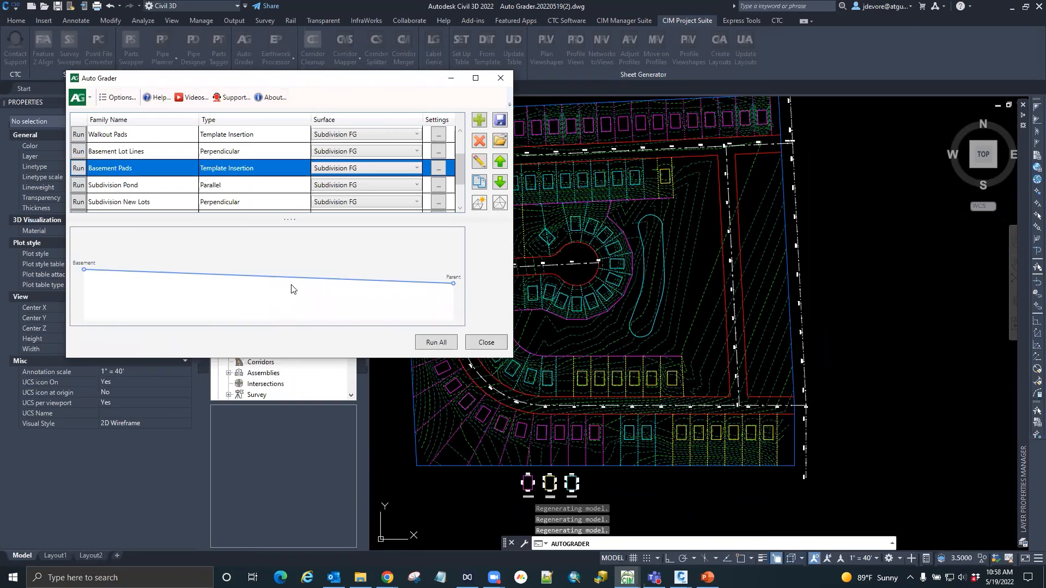
Step: Run the Subdivision Pond family into Subdivision FG, then close Auto Grader to view the graded subdivision
left_click(79, 185)
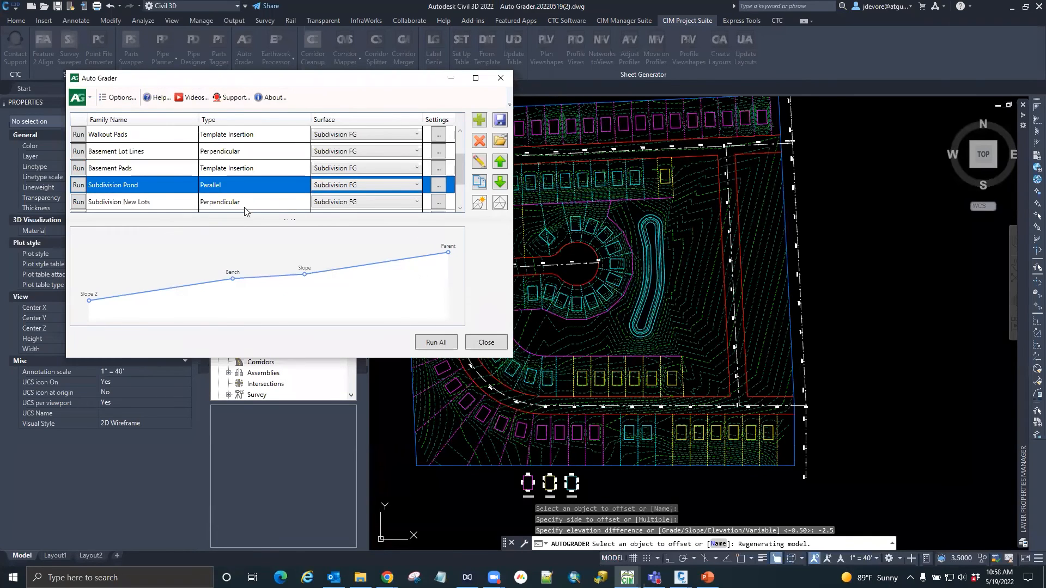
left_click(487, 342)
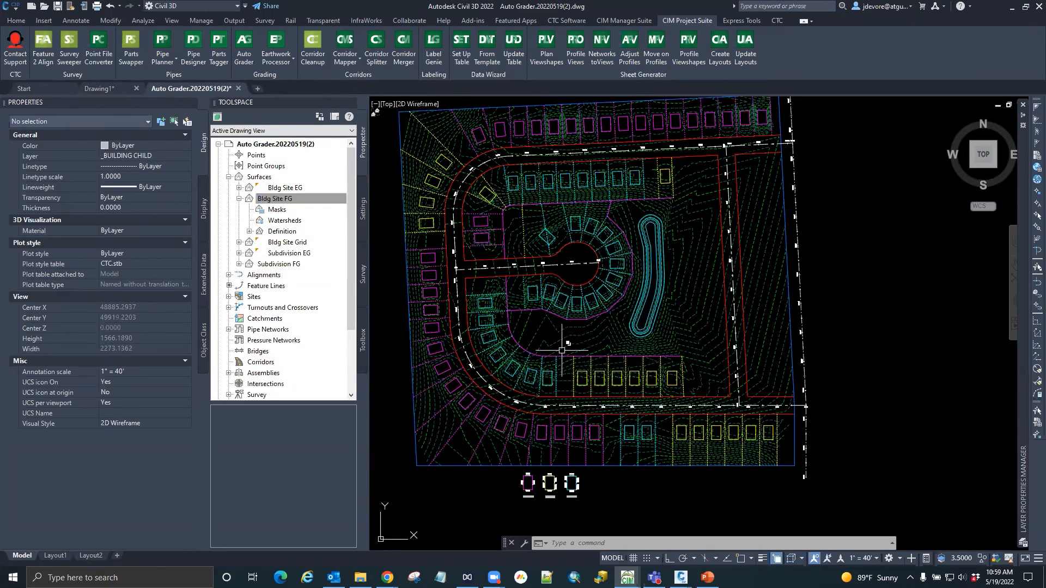
mouse_move(563, 336)
mouse_move(670, 456)
mouse_move(459, 419)
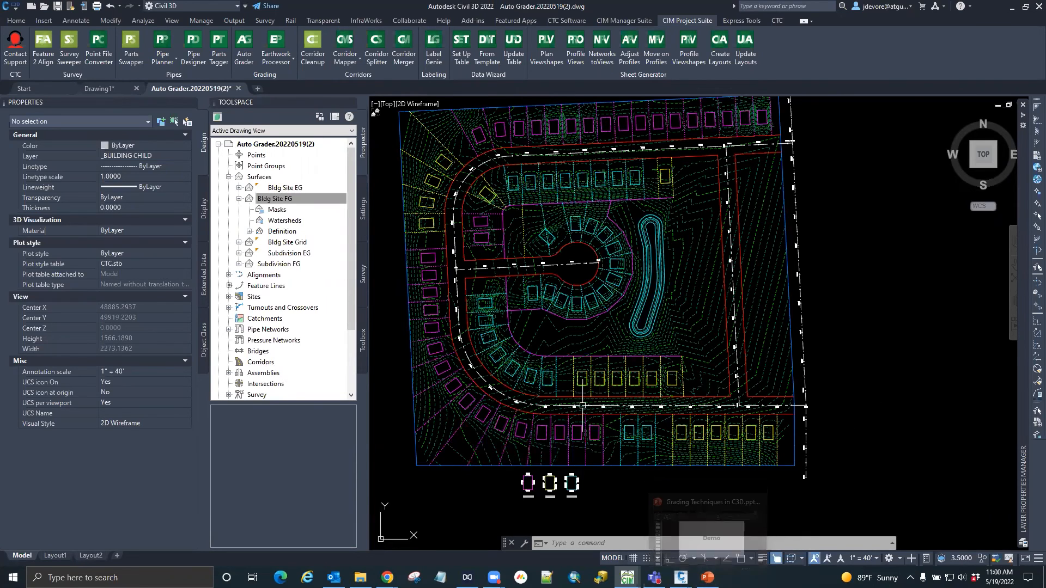
middle_click_drag(582, 405, 538, 405)
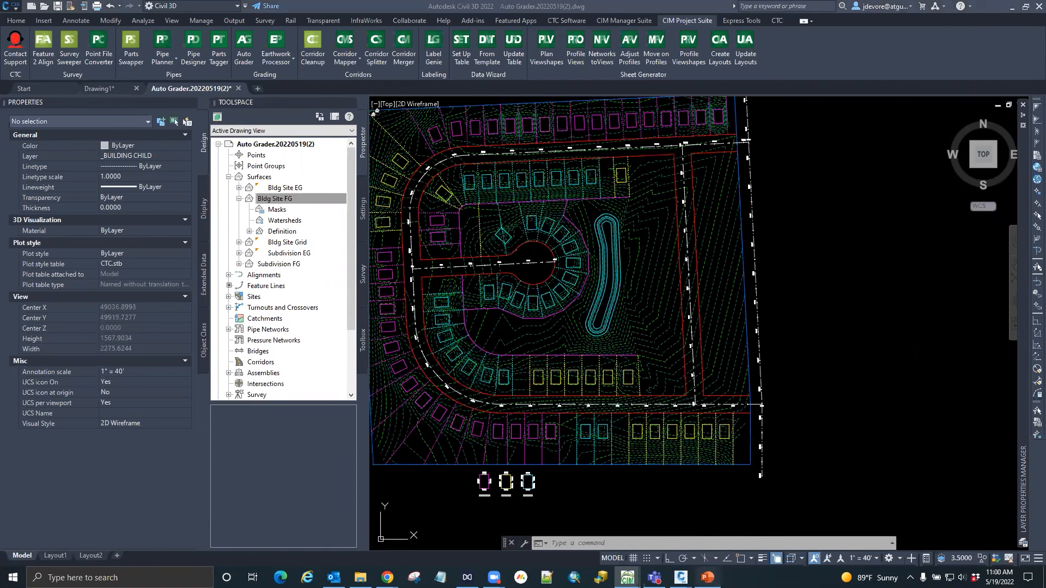
Step: Switch to PowerPoint, present from the Demo slide with presenter view and slide show swapped, and advance to the Review slide
left_click(707, 577)
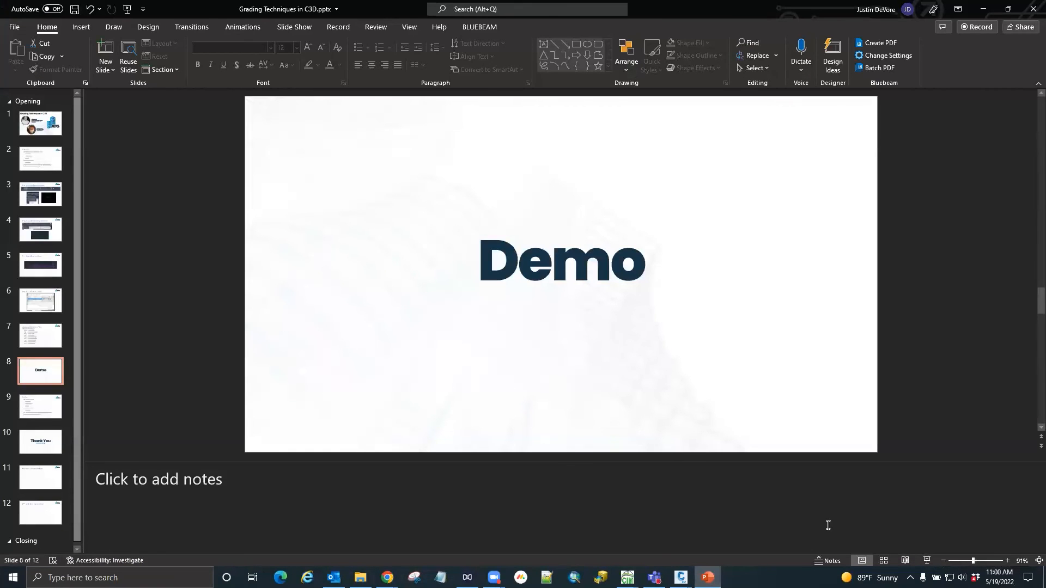
left_click(927, 560)
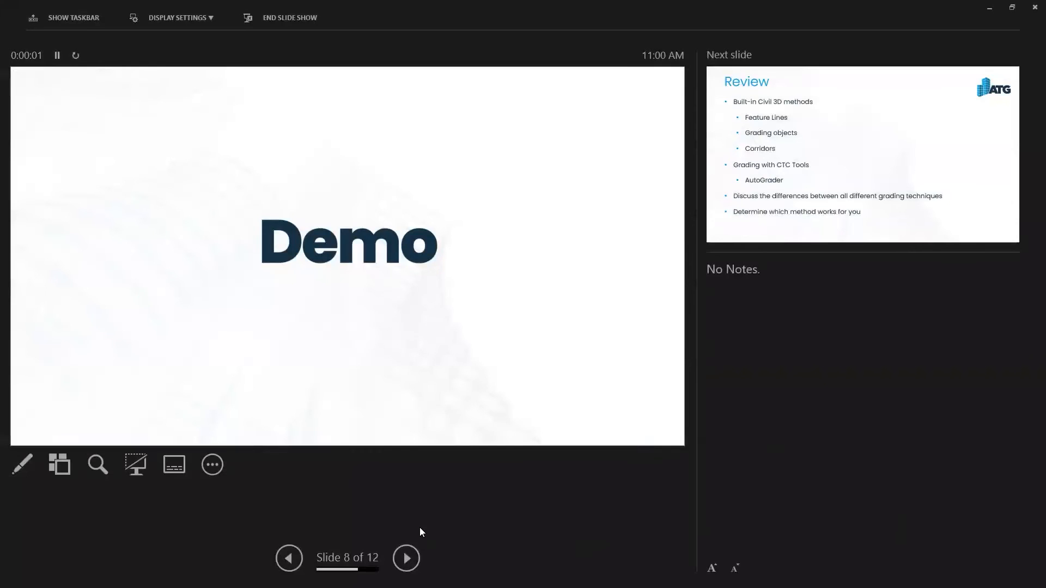
left_click(178, 20)
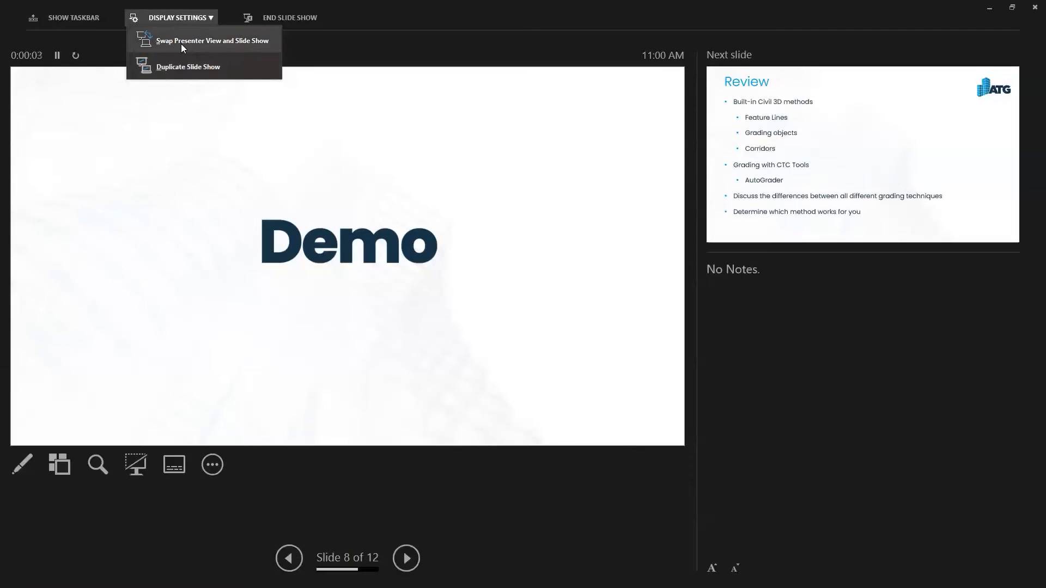
left_click(182, 42)
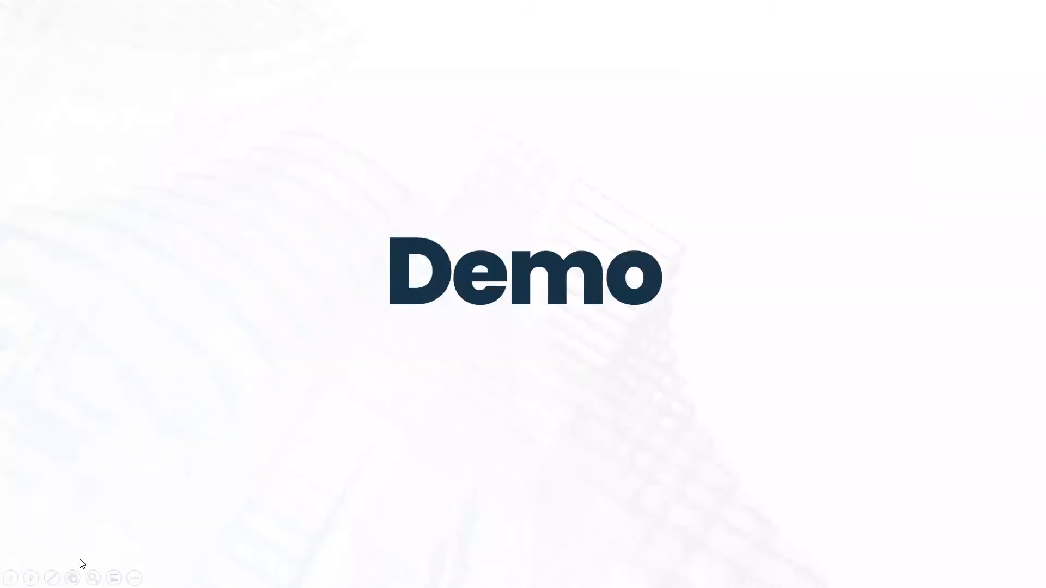
left_click(31, 578)
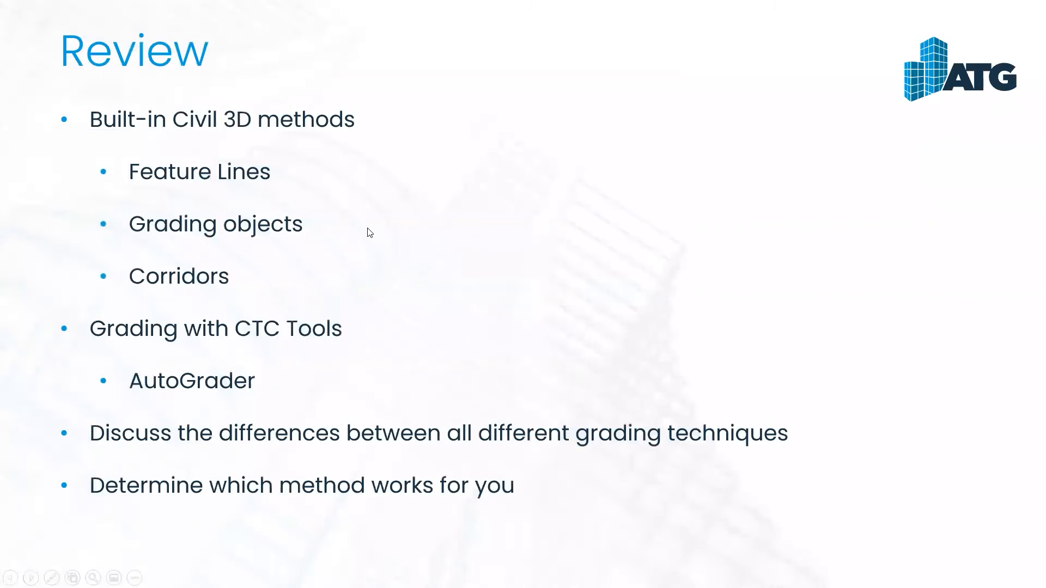